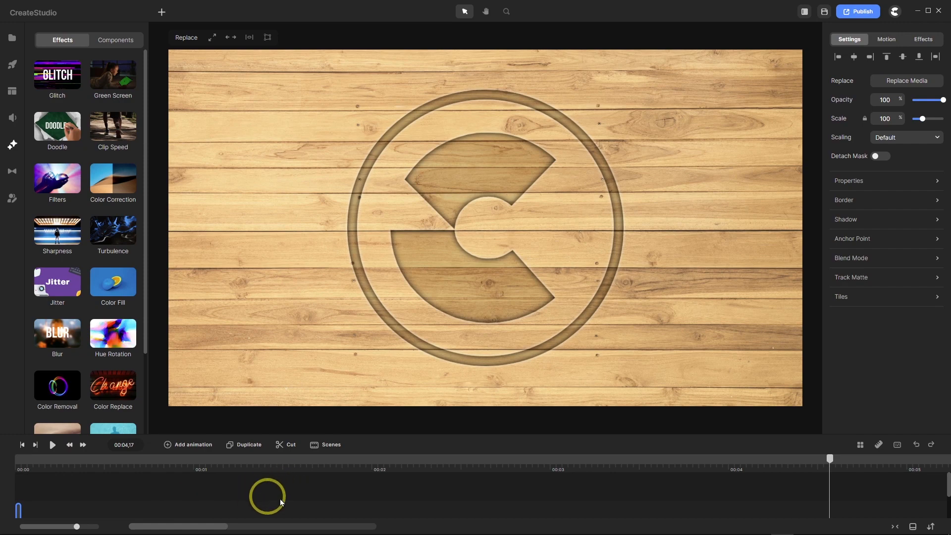
Switch to Firefox, look through the carved wood mockup article down to its asset downloads, and view the linked Pixabay wood photo.
mouse_move(757, 531)
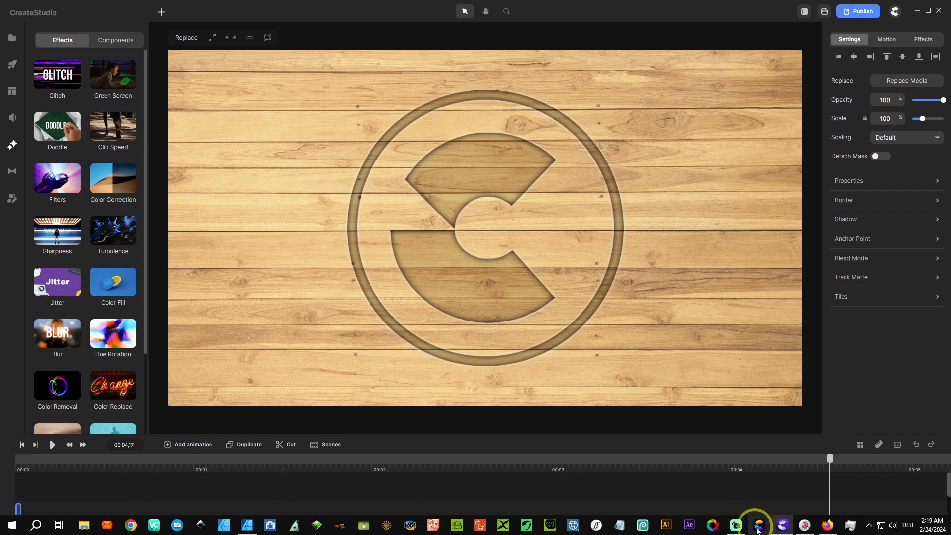
click(827, 526)
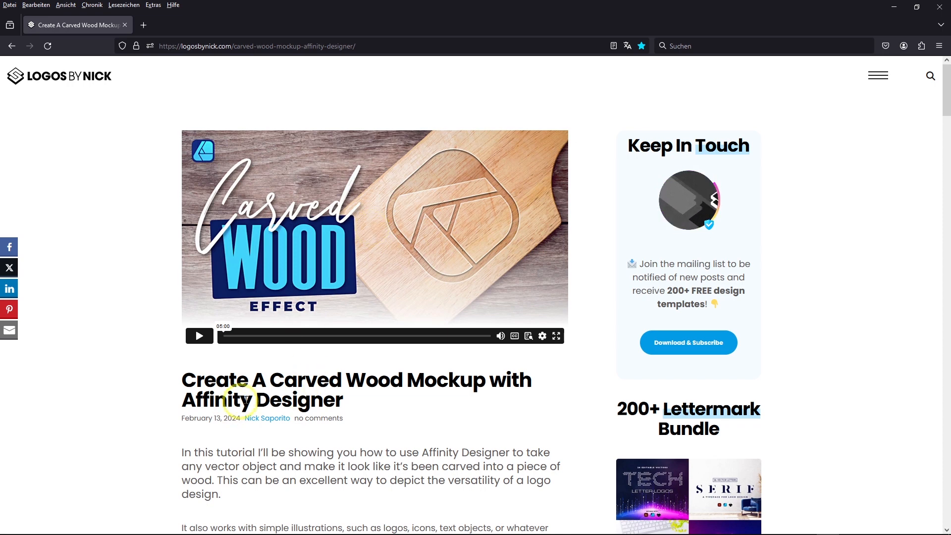
scroll(299, 364, down, 1)
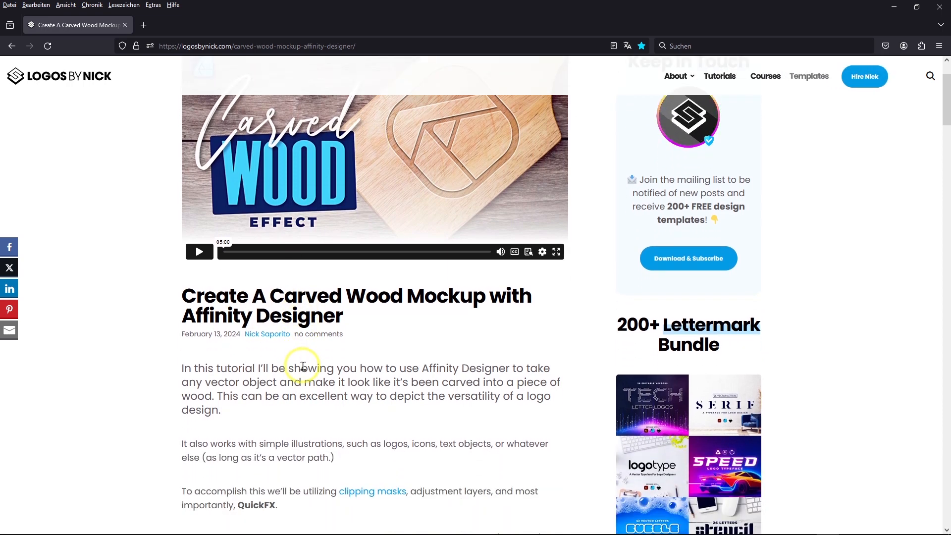
scroll(303, 366, down, 5)
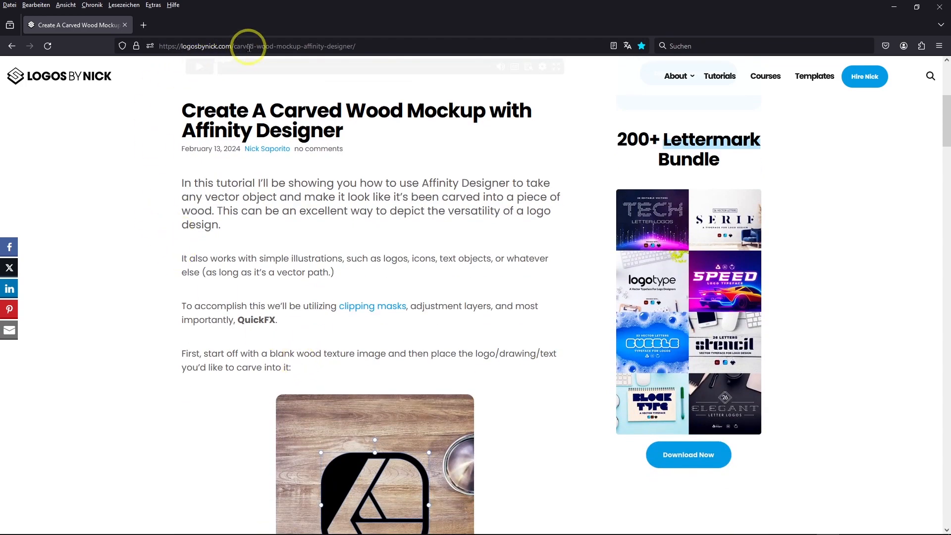
scroll(305, 267, down, 9)
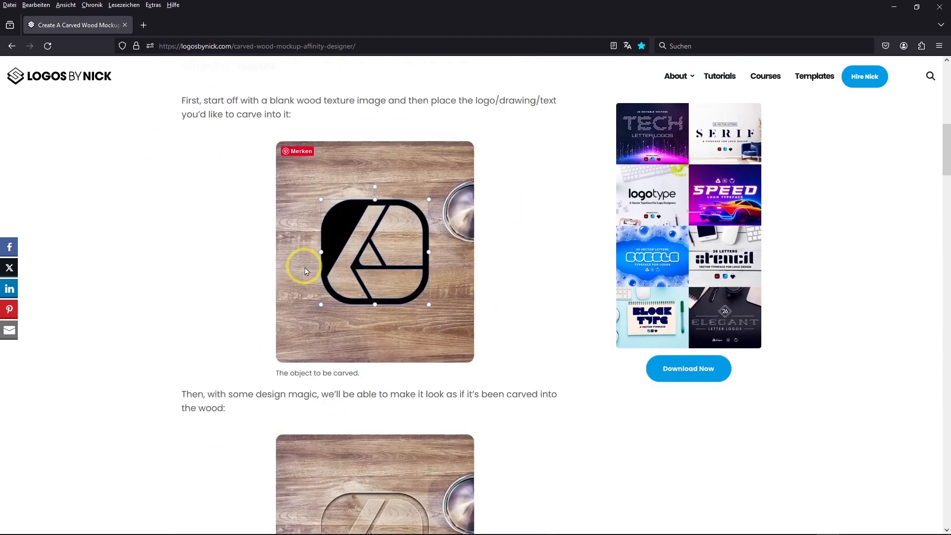
scroll(304, 267, down, 20)
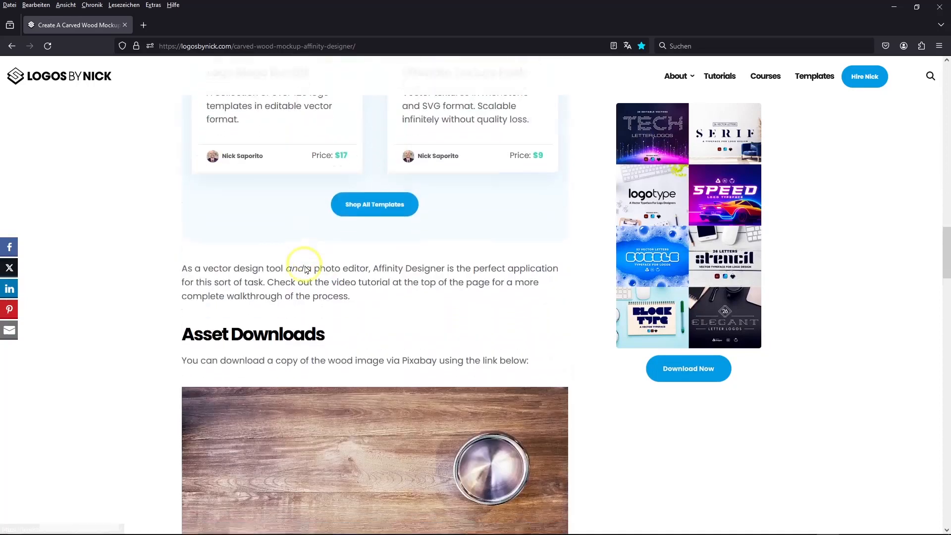
scroll(306, 270, down, 3)
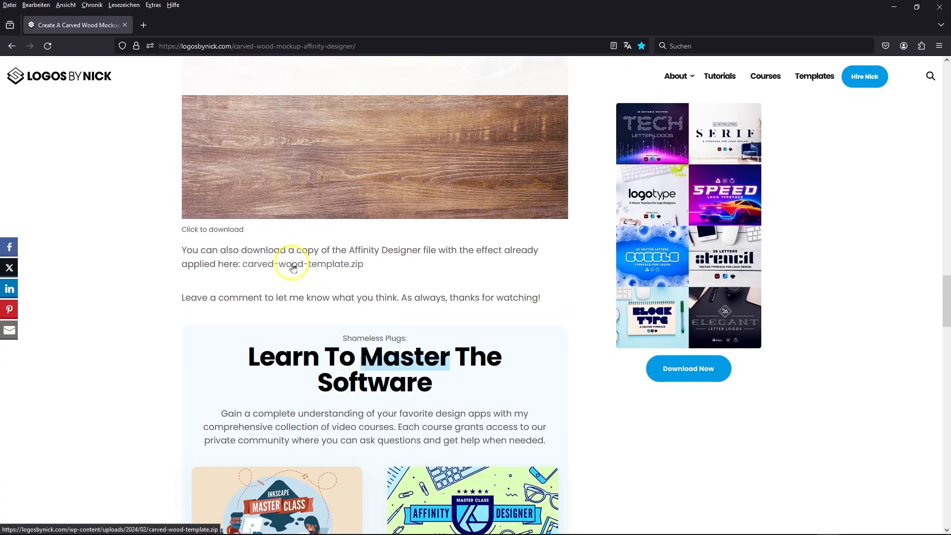
scroll(293, 267, up, 3)
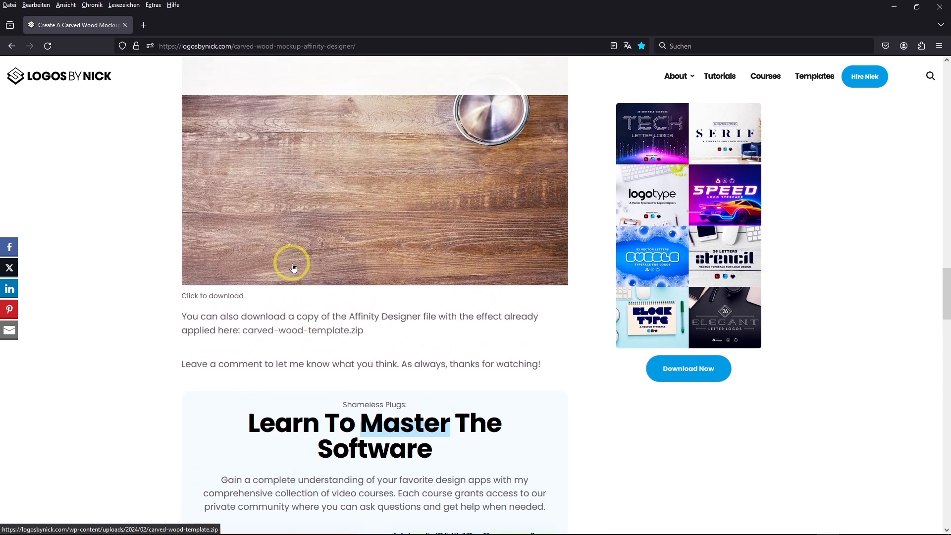
click(307, 228)
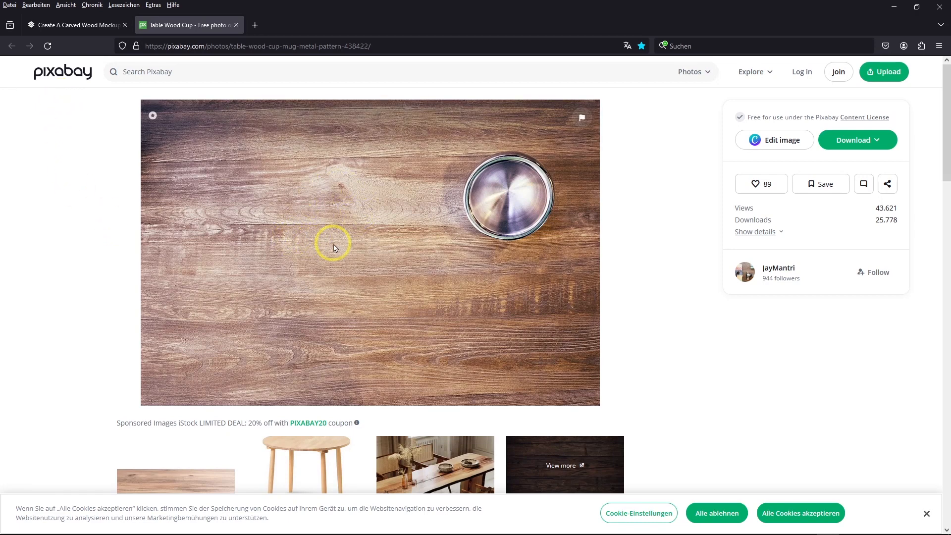
click(935, 10)
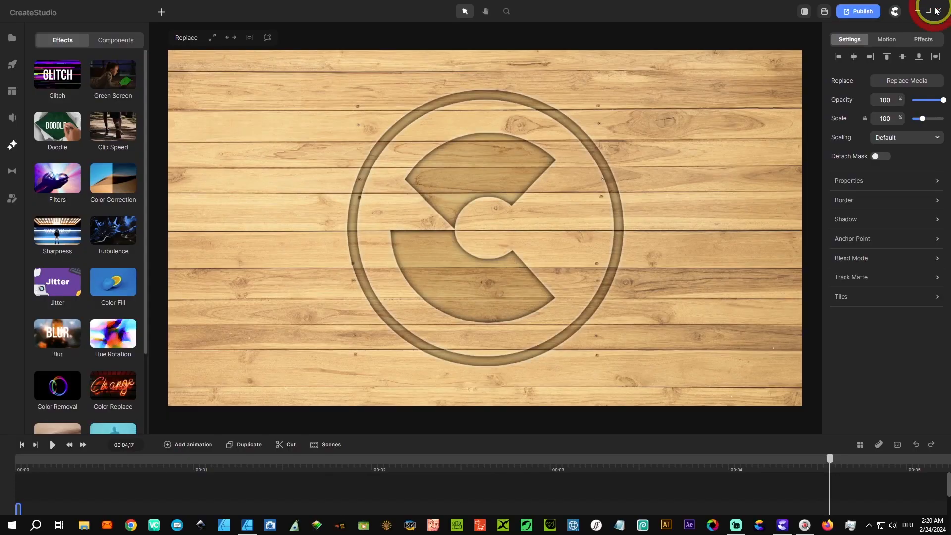
Switch to Affinity Designer and examine the highlights and inner shadows along the carved logo's edges in carved-wood-template.
click(248, 526)
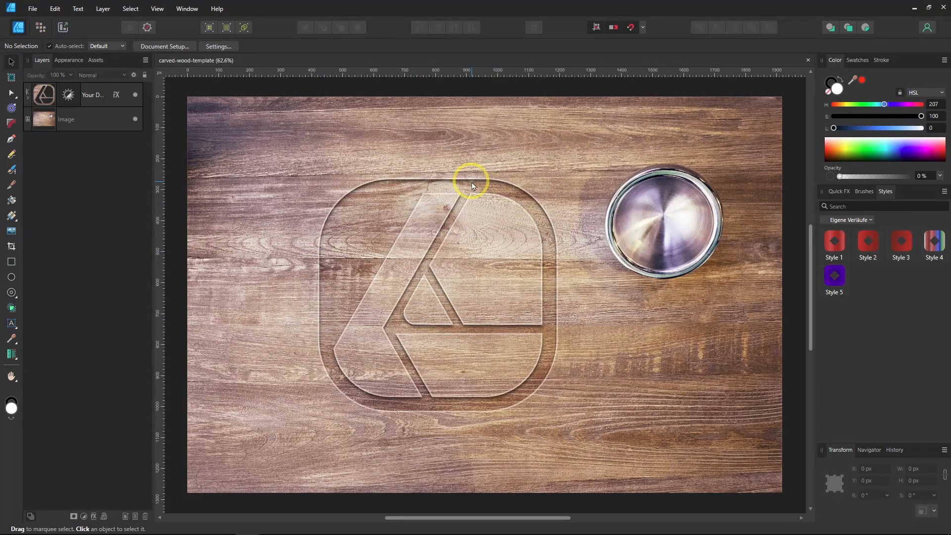
scroll(471, 184, up, 10)
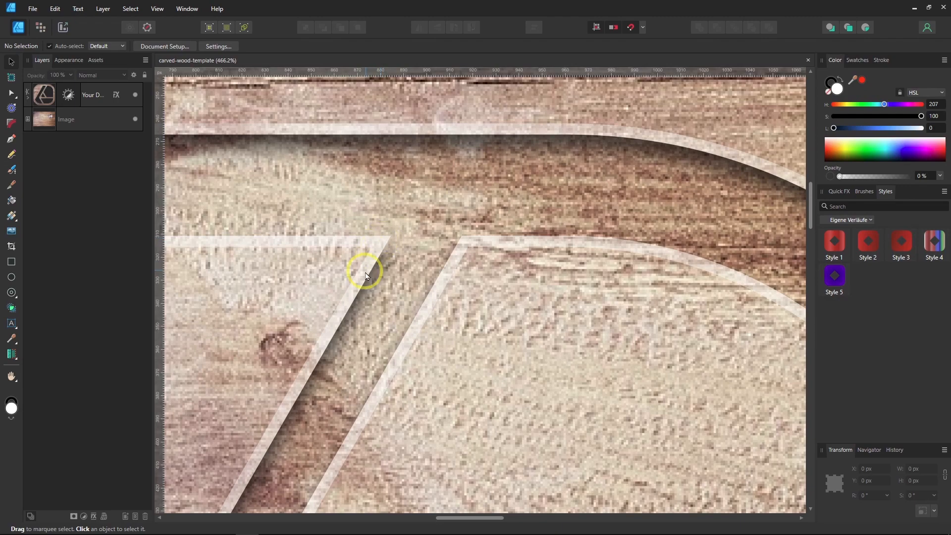
scroll(388, 246, down, 4)
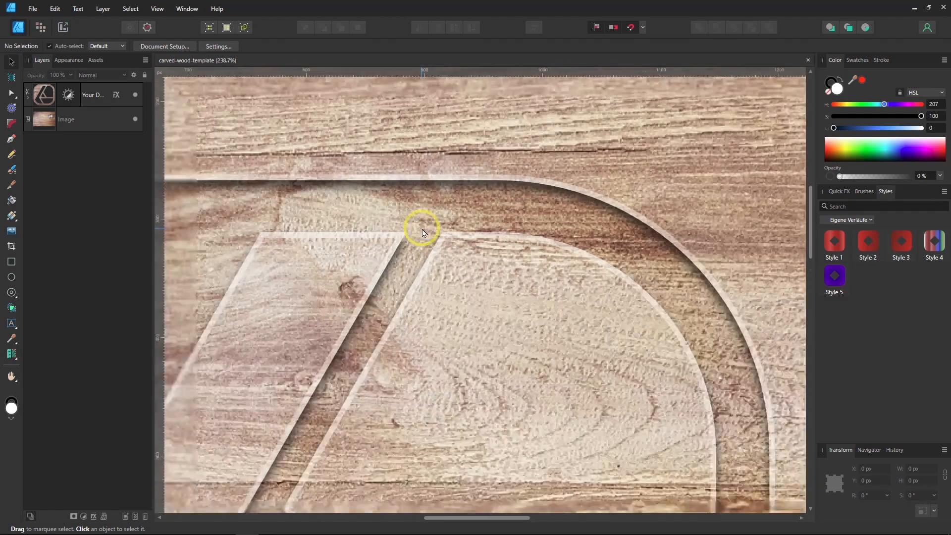
scroll(421, 228, down, 2)
scroll(418, 225, up, 6)
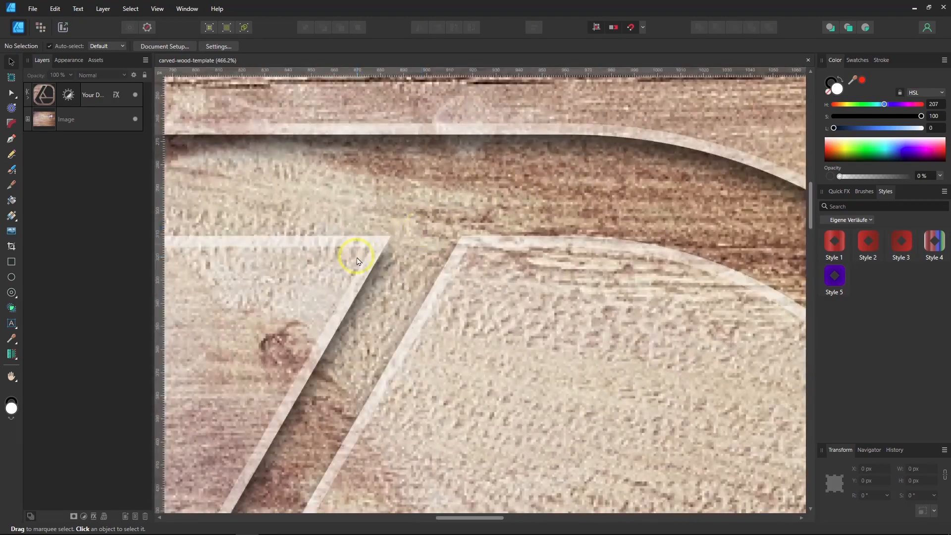
scroll(498, 204, down, 10)
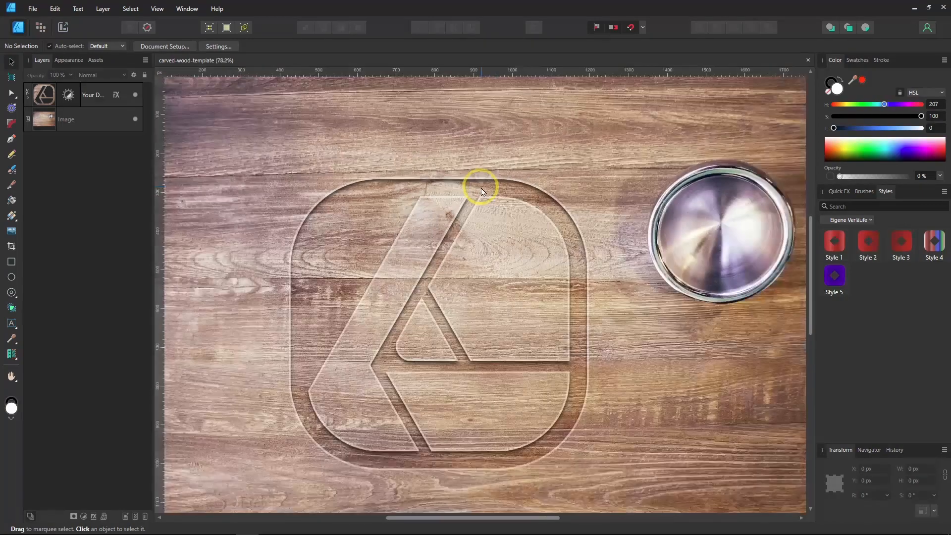
scroll(481, 191, up, 1)
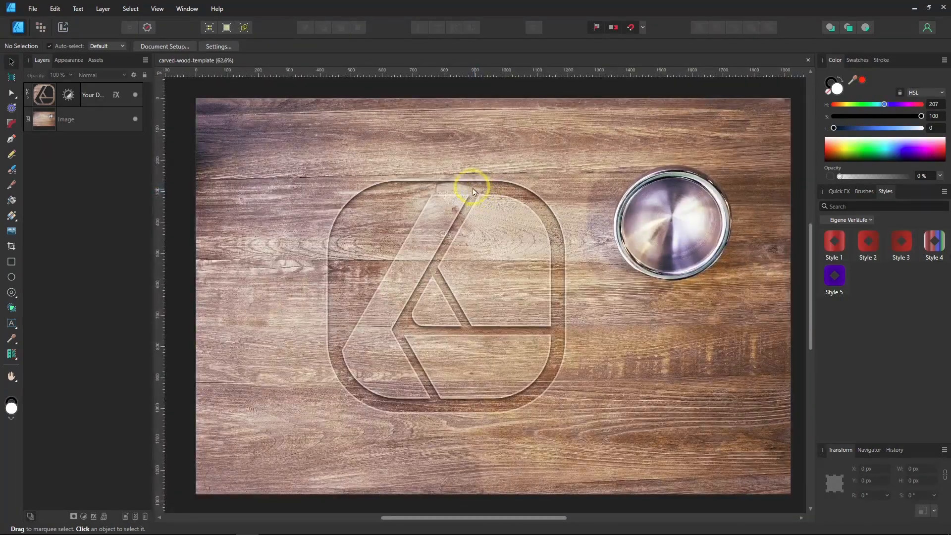
click(943, 9)
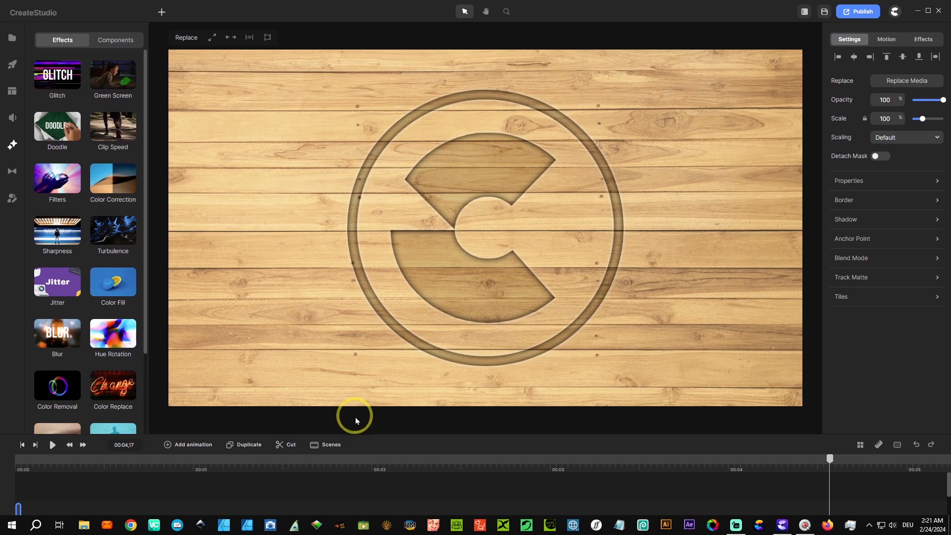
Delete all existing layers from the CreateStudio timeline and enlarge the timeline area.
key(ctrl+a)
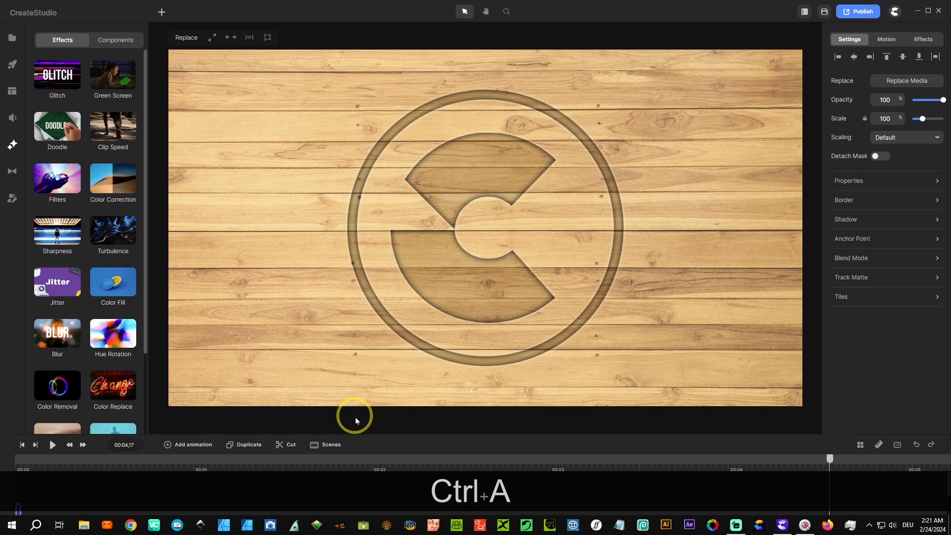
key(Delete)
scroll(309, 373, down, 4)
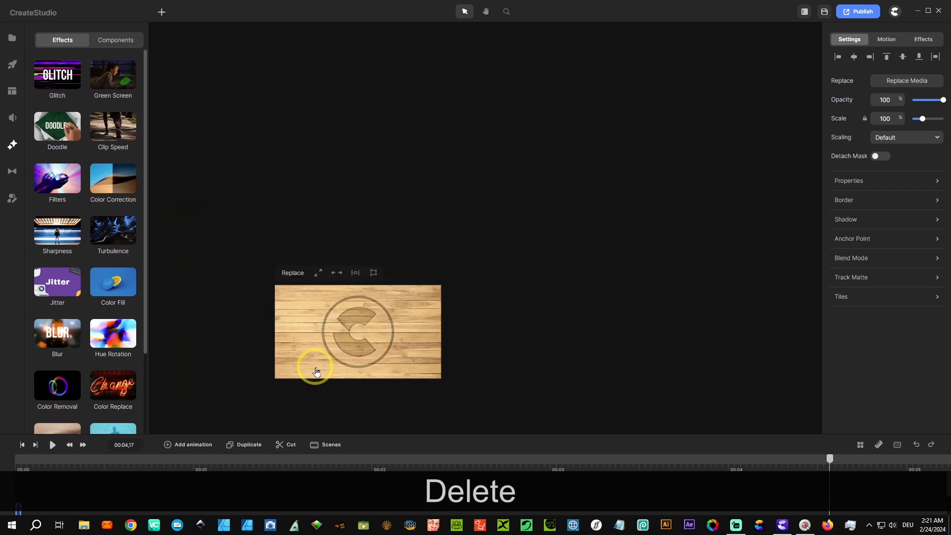
scroll(318, 369, up, 3)
scroll(308, 488, down, 3)
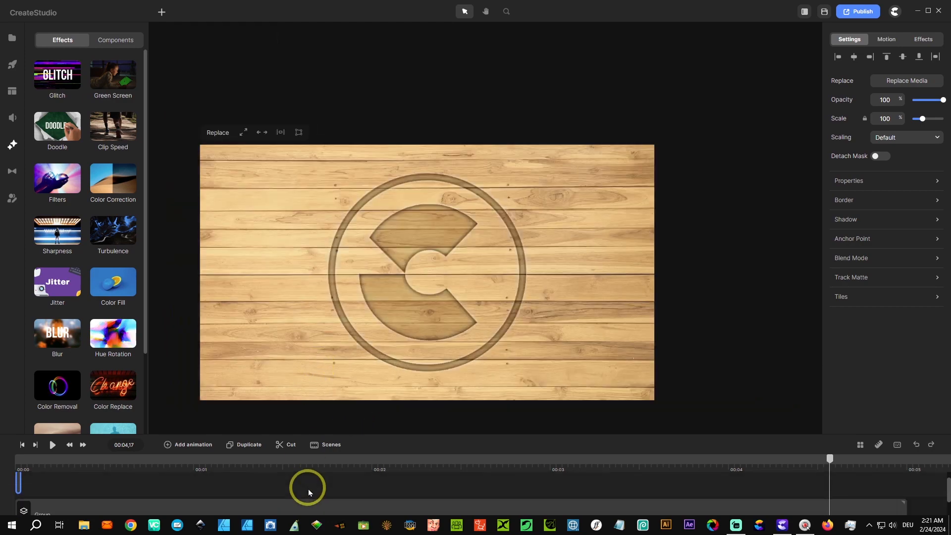
scroll(308, 488, up, 2)
scroll(308, 488, down, 1)
drag(127, 481, 14, 517)
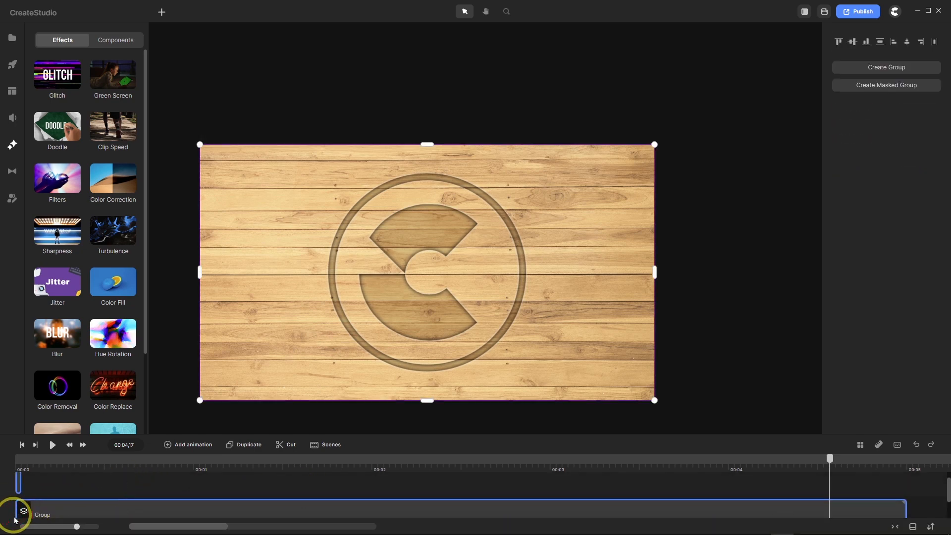
key(Delete)
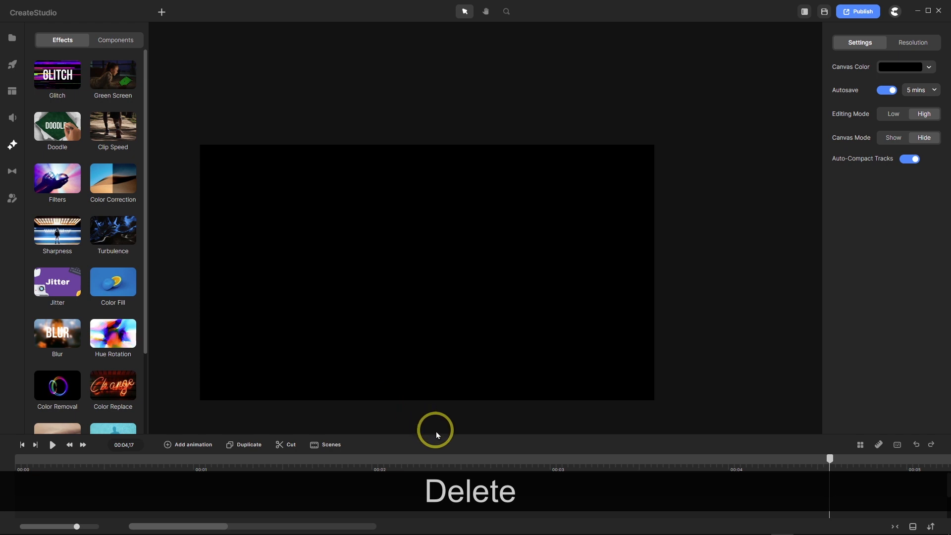
drag(438, 434, 460, 355)
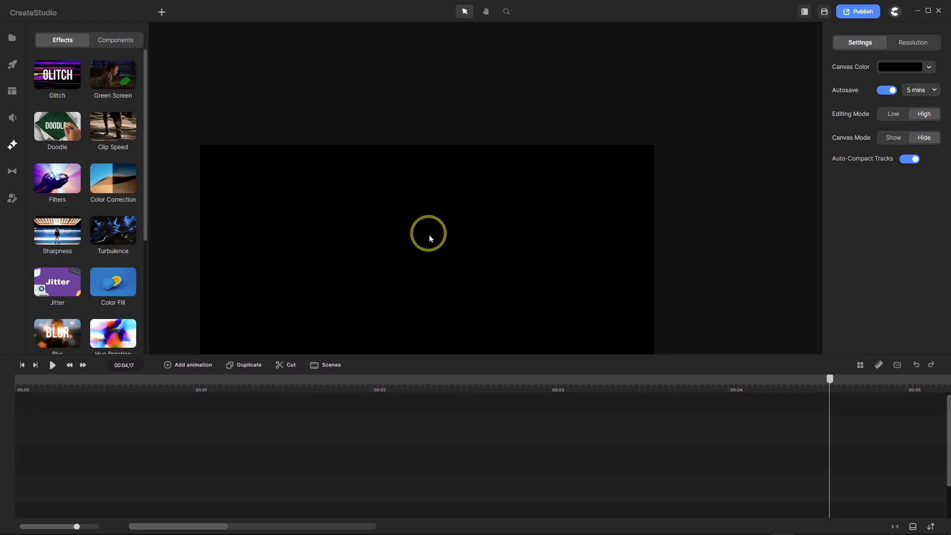
key(f)
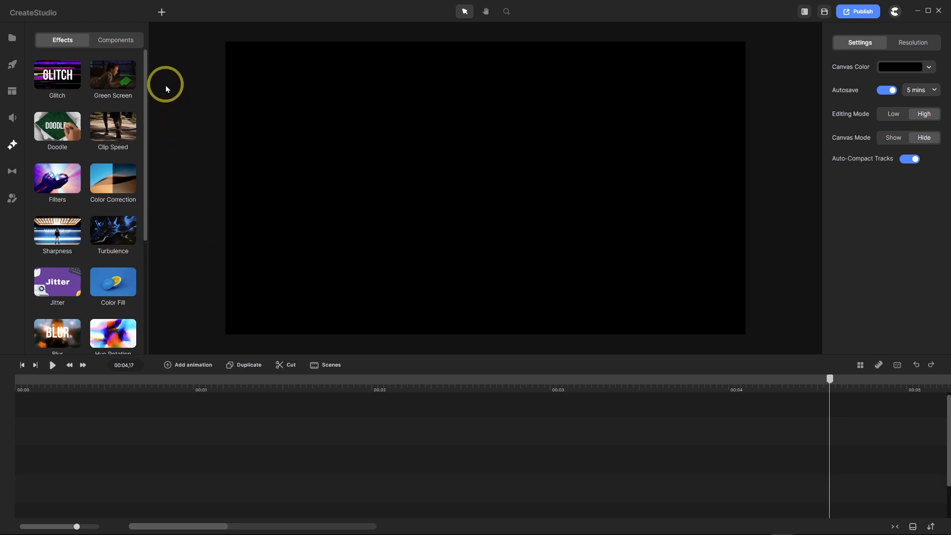
Search the studio's backgrounds for "Wood" and place the Wood Wall background on the canvas.
click(13, 69)
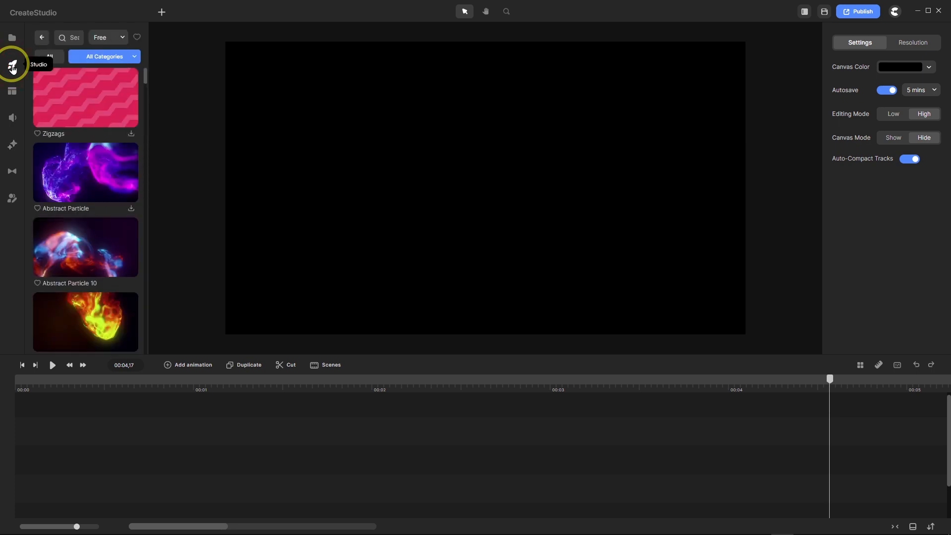
click(42, 38)
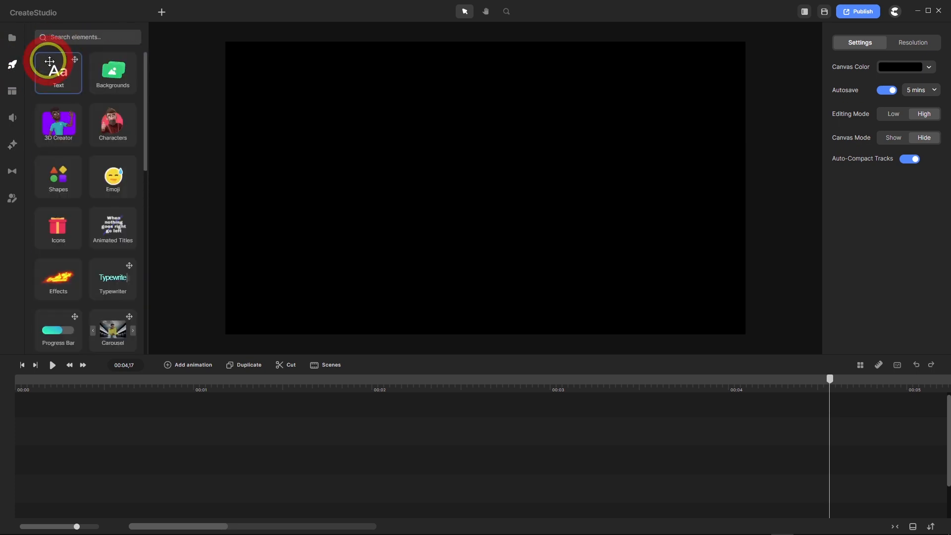
click(113, 73)
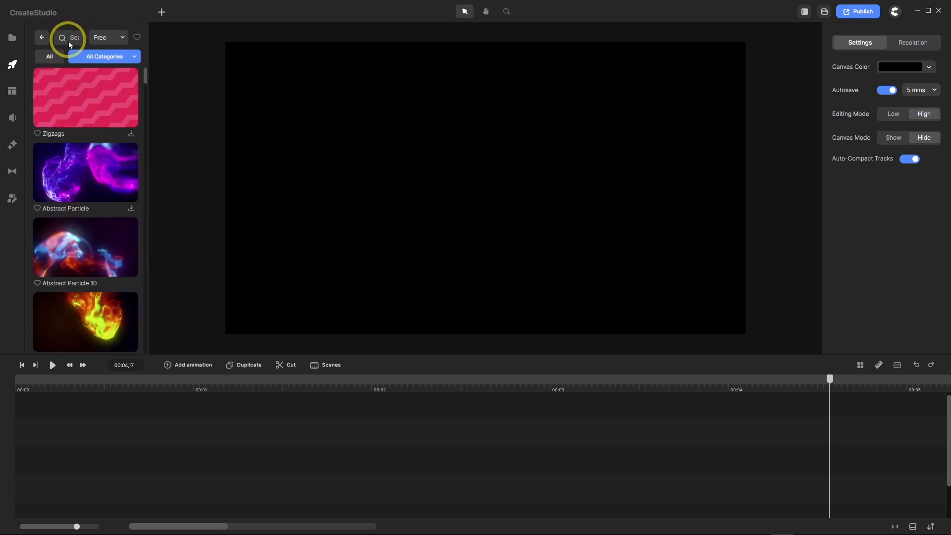
text(Woo)
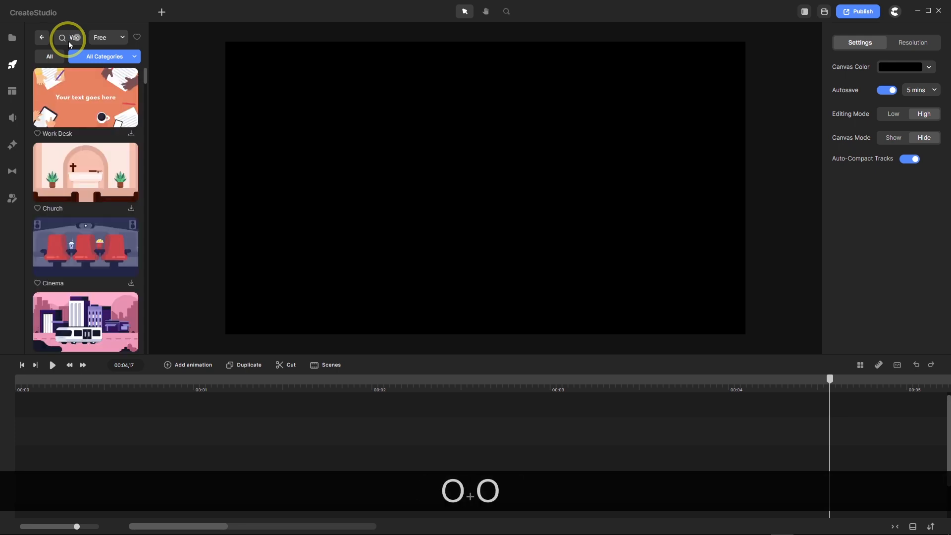
text(d)
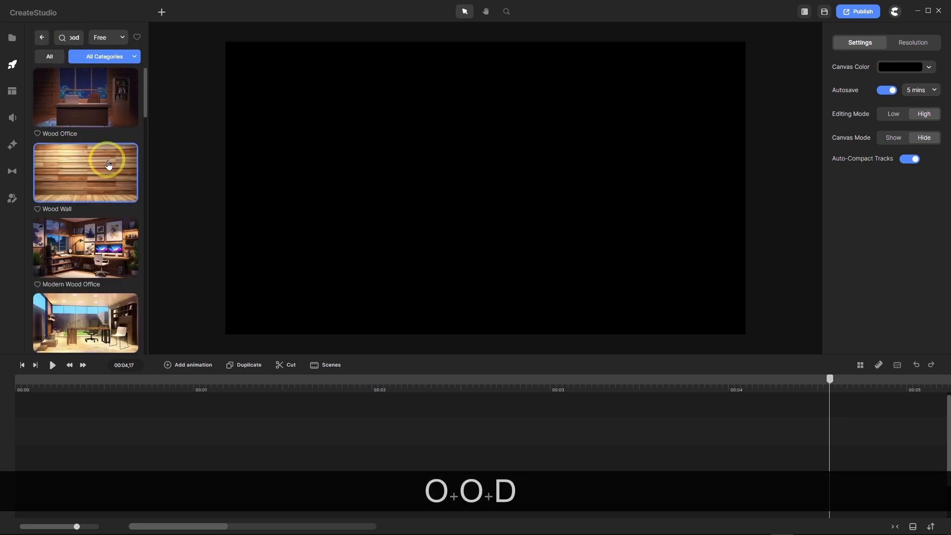
scroll(93, 169, down, 10)
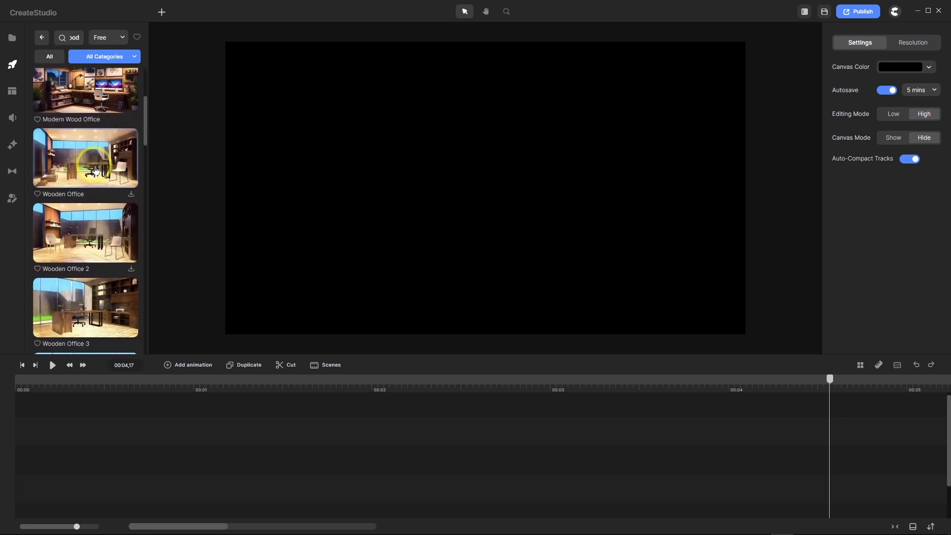
scroll(98, 170, down, 10)
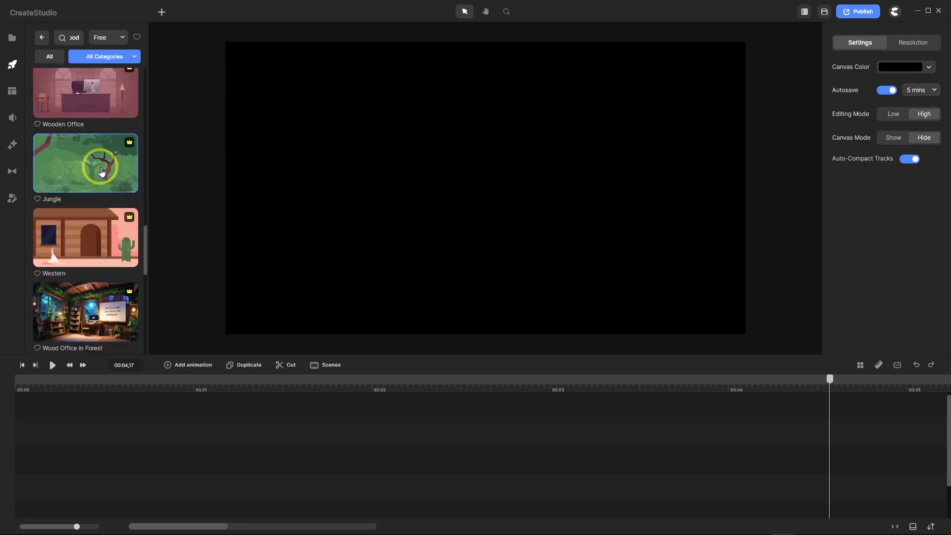
scroll(102, 171, up, 15)
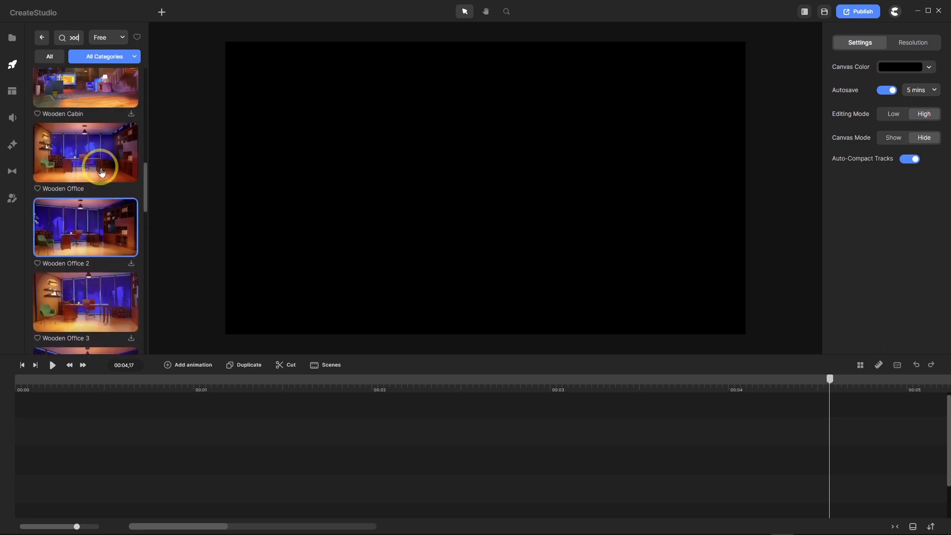
scroll(101, 172, up, 1)
drag(100, 171, 405, 179)
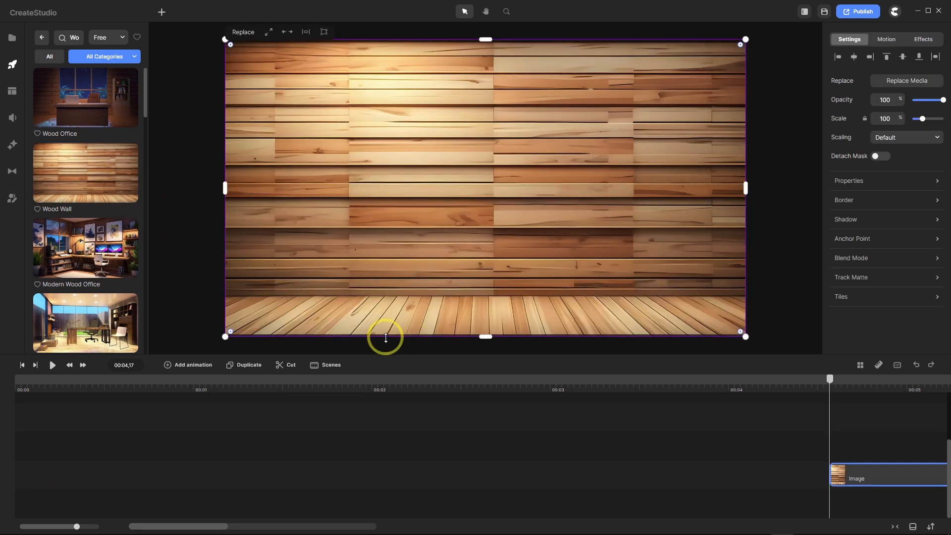
Move the wood wall image clip to start at 00:00 near the top of the timeline, and return the playhead to the start.
drag(870, 478, 567, 462)
drag(497, 457, 43, 414)
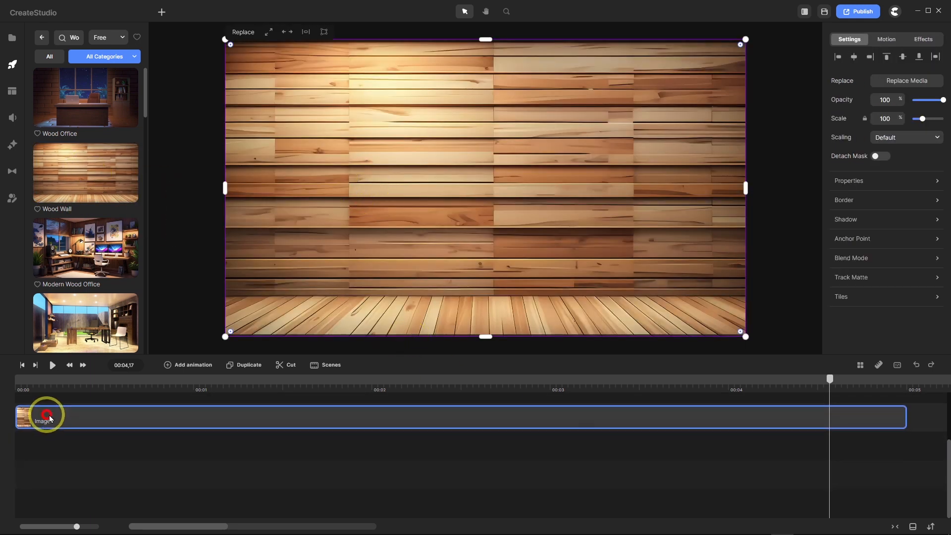
click(22, 365)
scroll(206, 490, up, 2)
drag(207, 488, 158, 429)
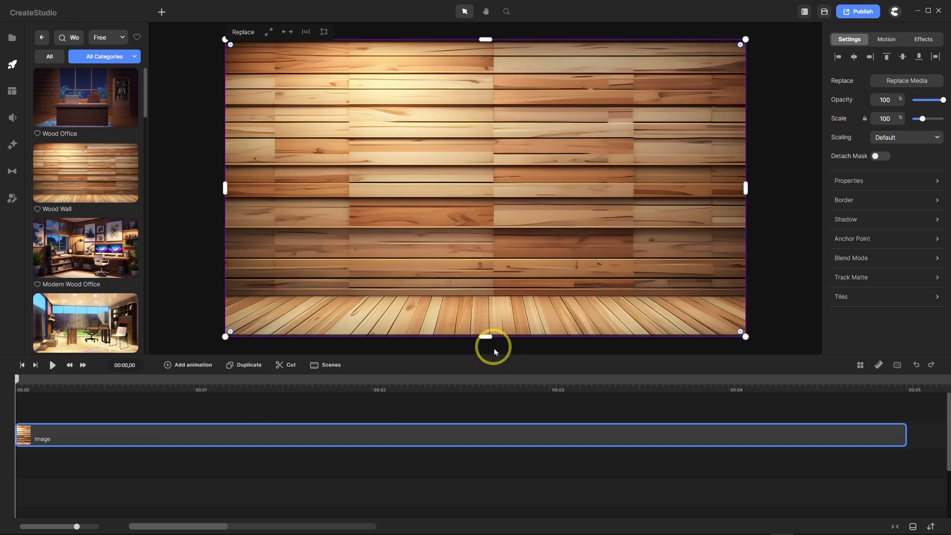
Inspect the wood wall image against the canvas edges and check the grid and snapping options.
scroll(493, 344, up, 3)
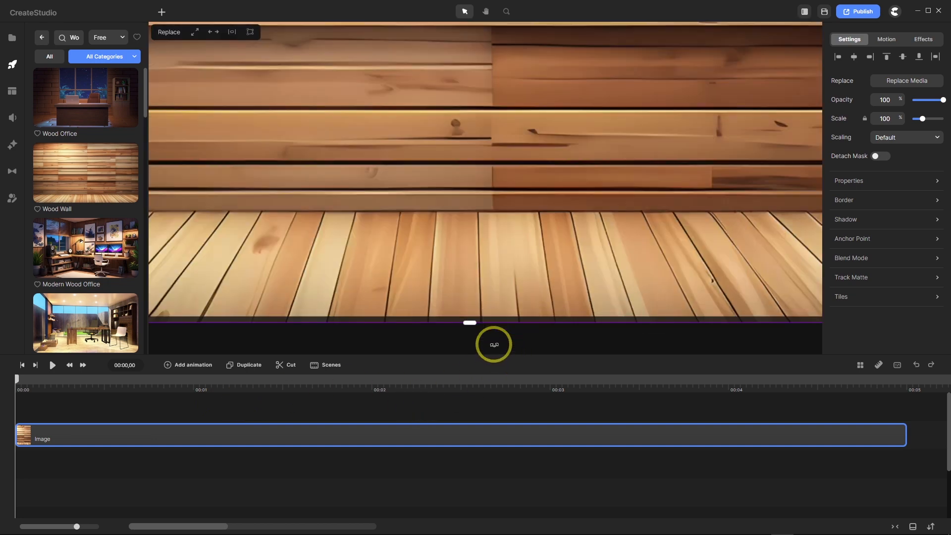
scroll(486, 335, down, 3)
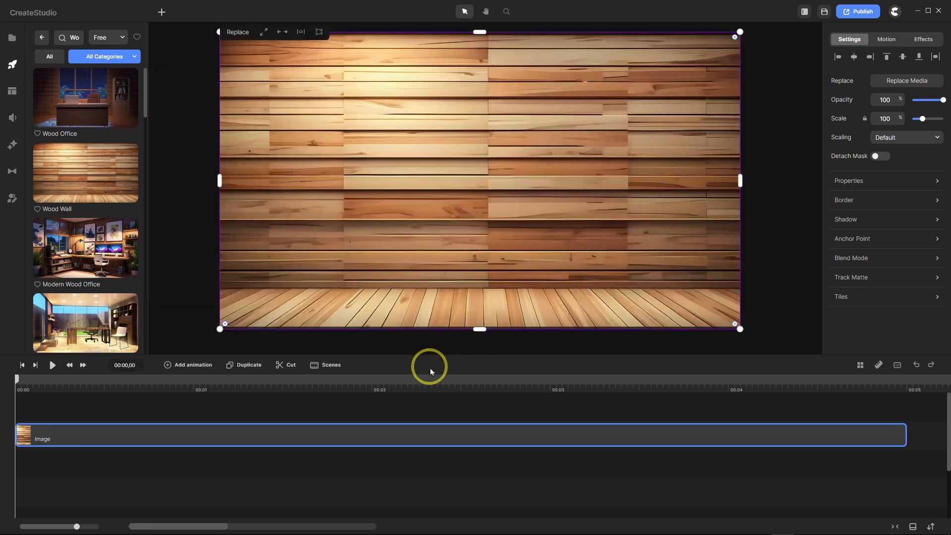
click(860, 365)
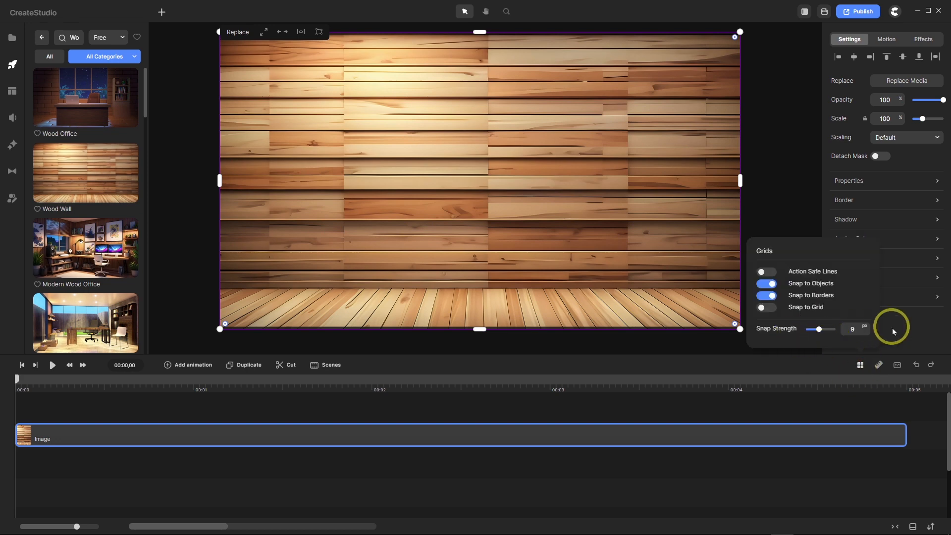
click(619, 346)
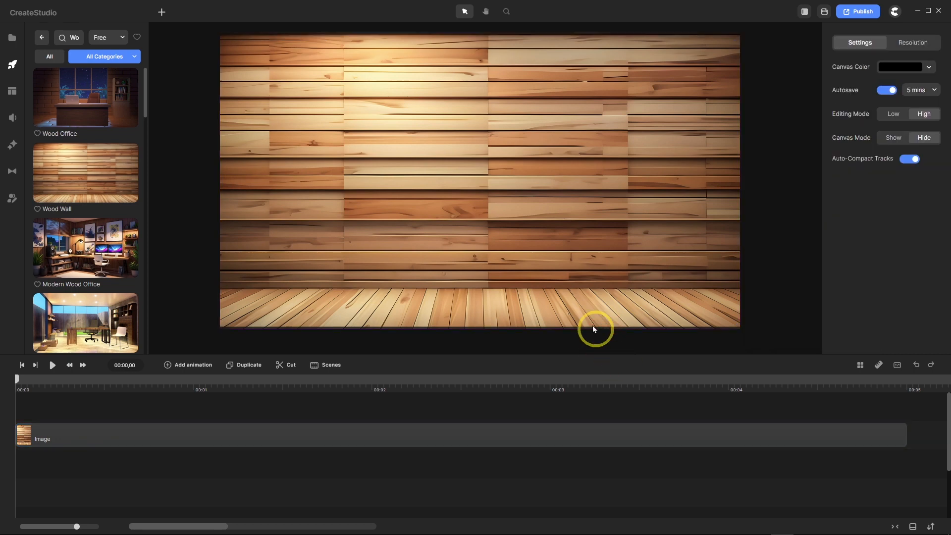
Resize the wood wall image by pulling its top edge down to line up with the canvas's upper edge.
click(508, 188)
scroll(488, 130, down, 3)
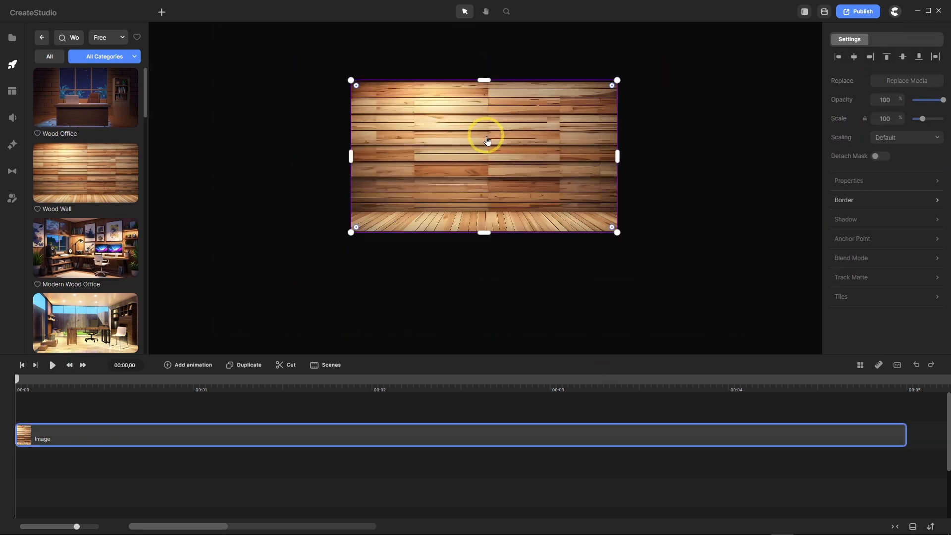
scroll(487, 71, up, 5)
scroll(459, 97, up, 5)
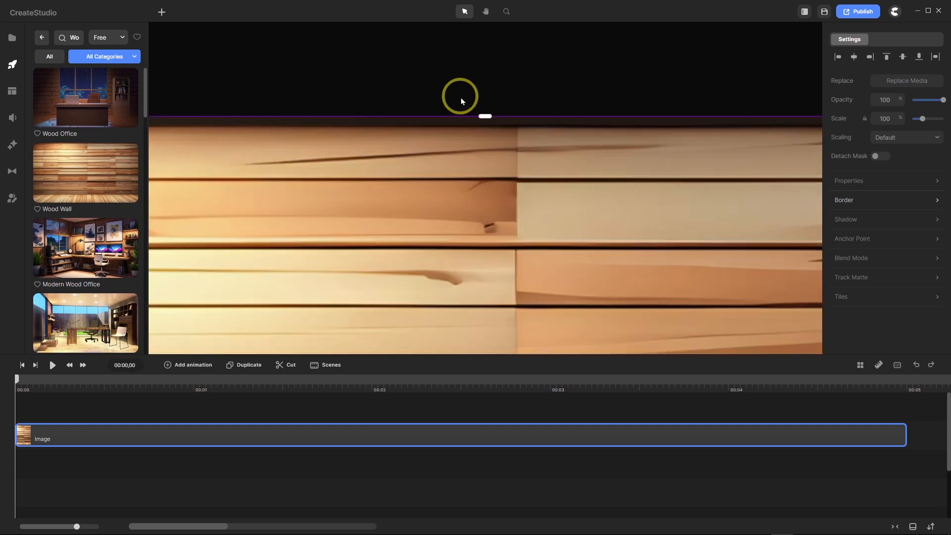
drag(526, 150, 524, 172)
scroll(537, 165, down, 8)
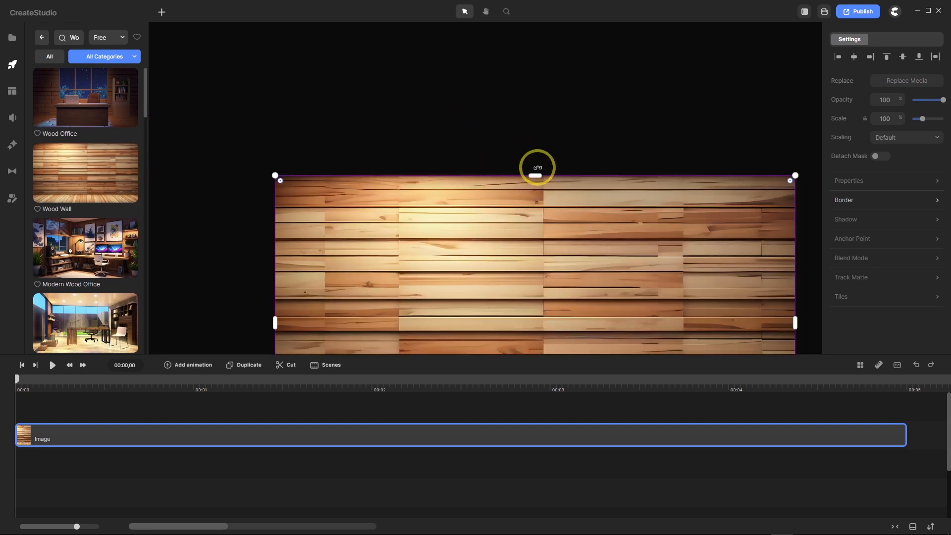
Pull the wood wall image's bottom edge up to the canvas's lower edge and fit the canvas in the view.
scroll(542, 281, up, 10)
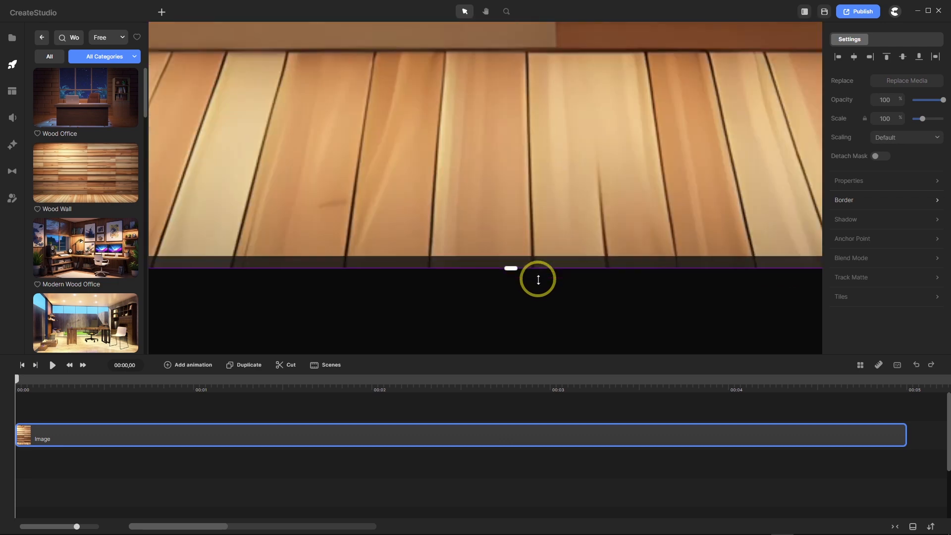
mouse_move(500, 263)
mouse_down()
mouse_move(497, 248)
mouse_move(507, 275)
mouse_up()
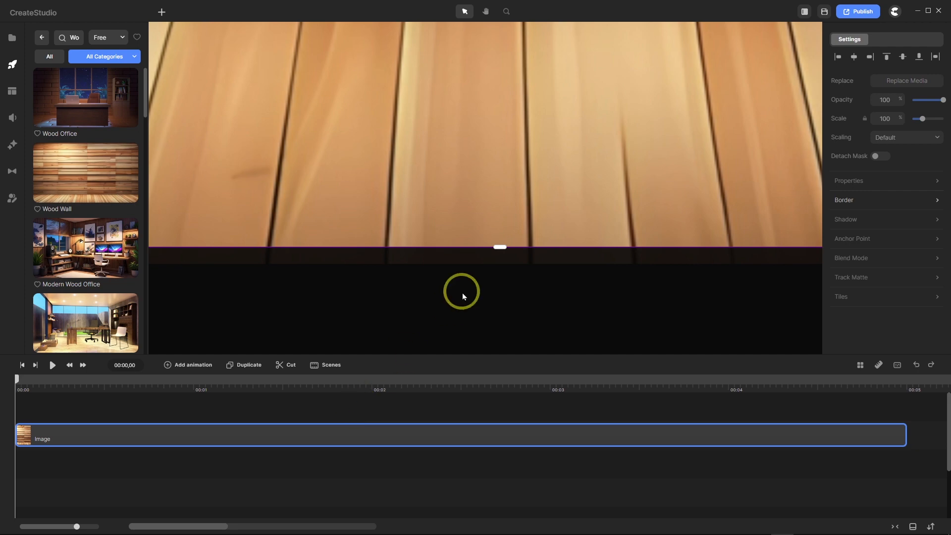
click(456, 306)
scroll(516, 207, down, 10)
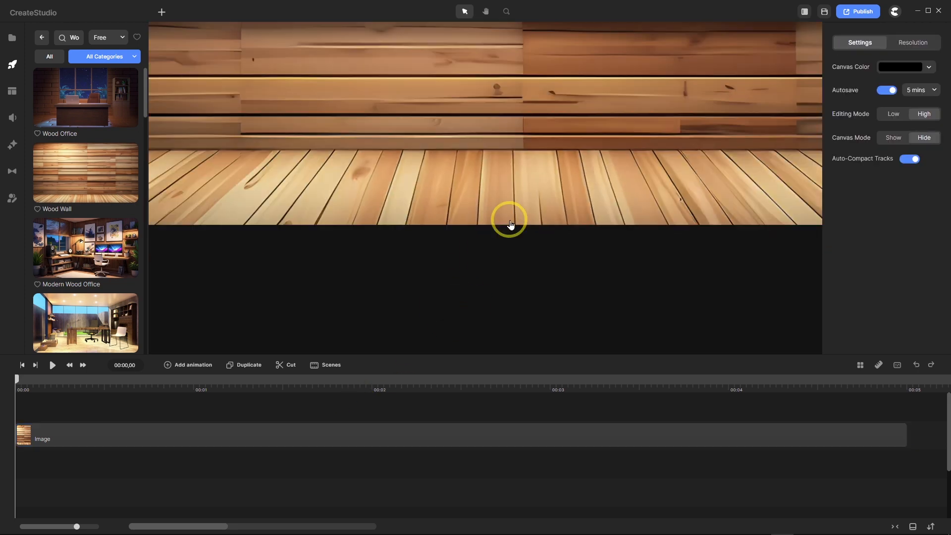
scroll(511, 130, up, 2)
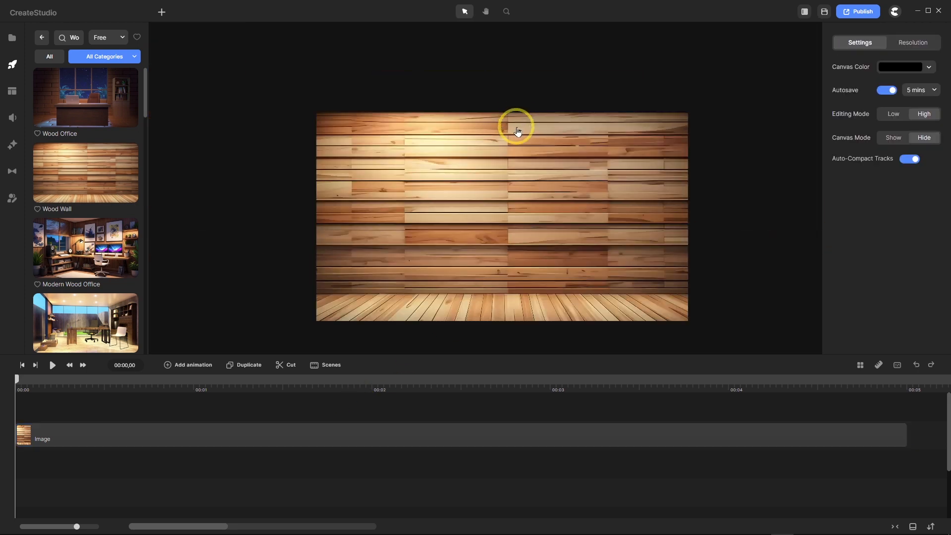
key(f)
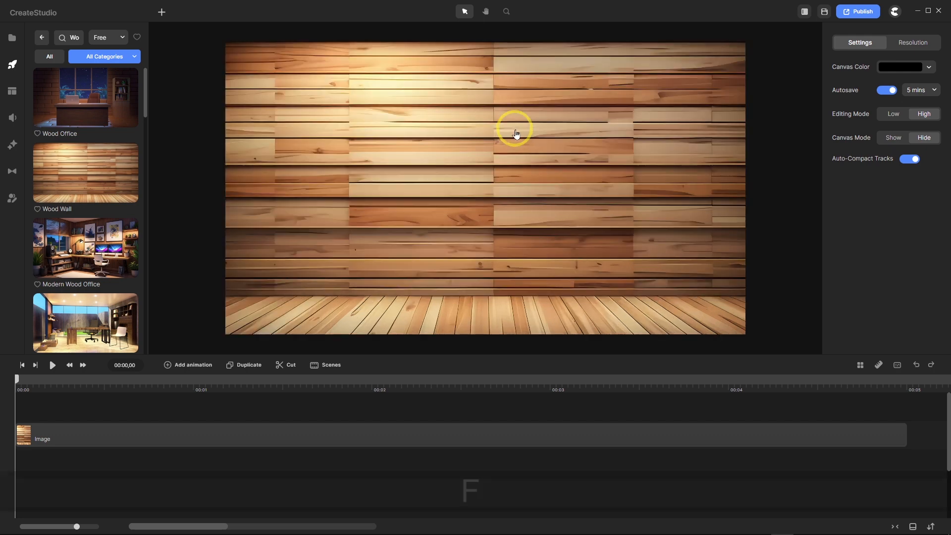
Rename the wood wall image layer in the timeline as "BG".
click(55, 437)
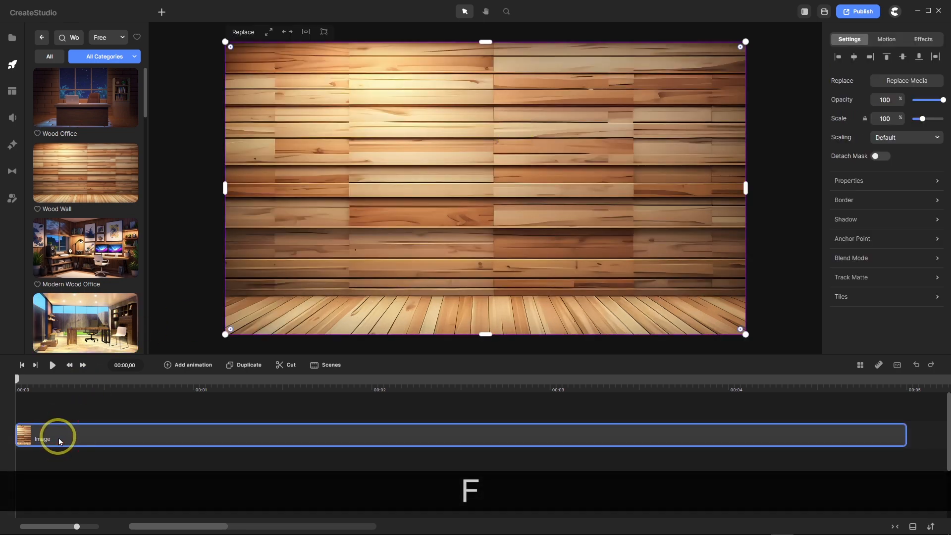
right_click(58, 437)
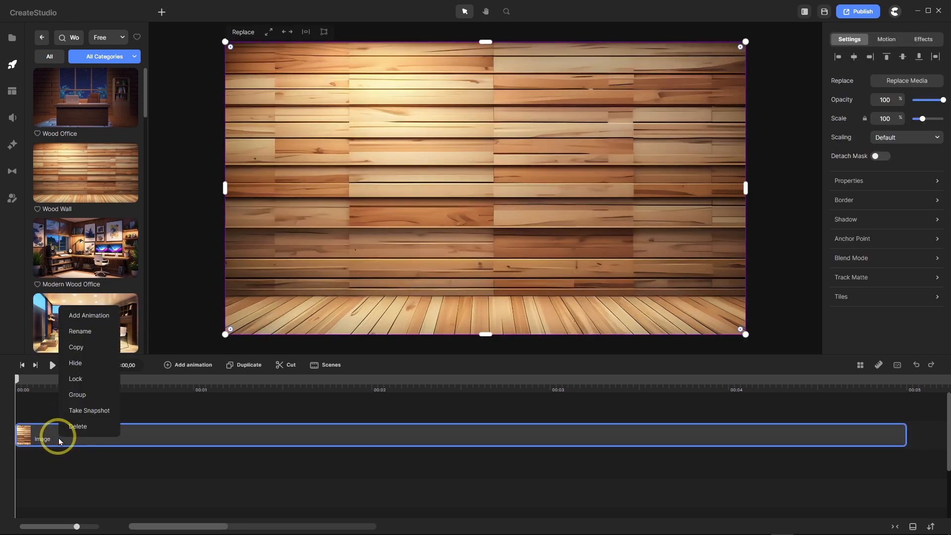
click(97, 332)
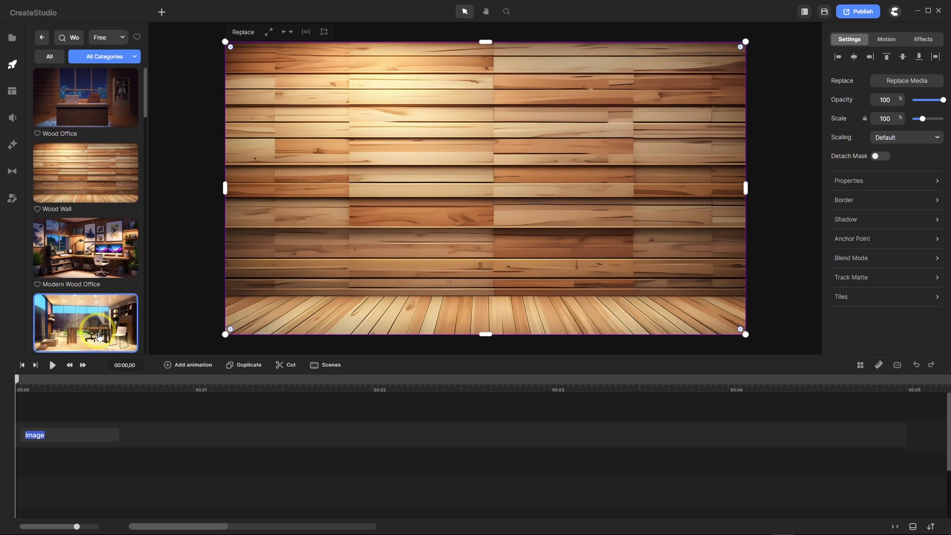
text(BG)
key(Return)
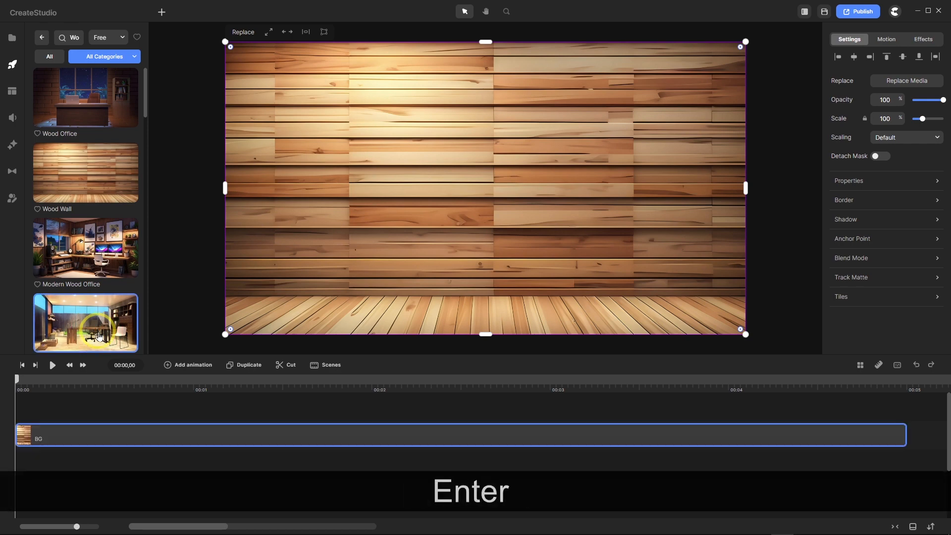
Duplicate the BG layer and rename the upper copy as "BG Logo".
click(249, 365)
right_click(53, 437)
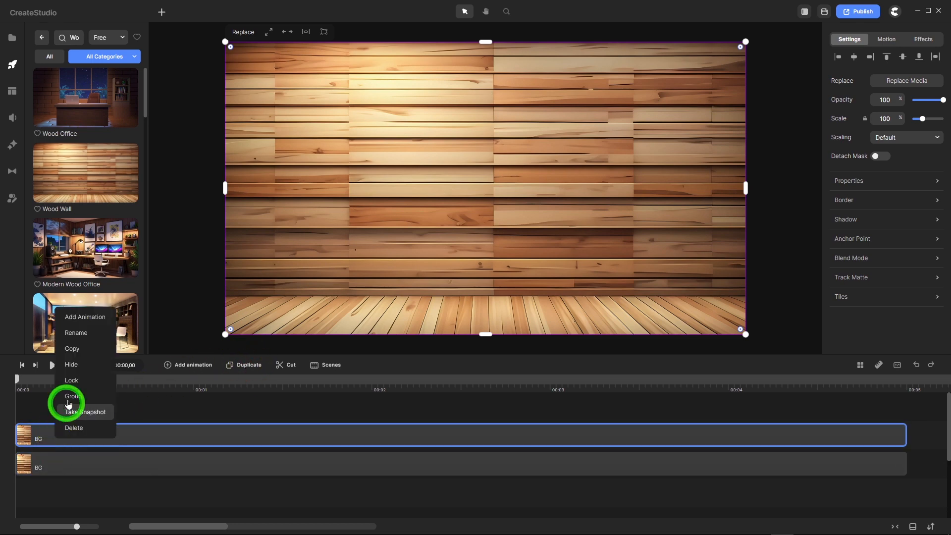
click(79, 332)
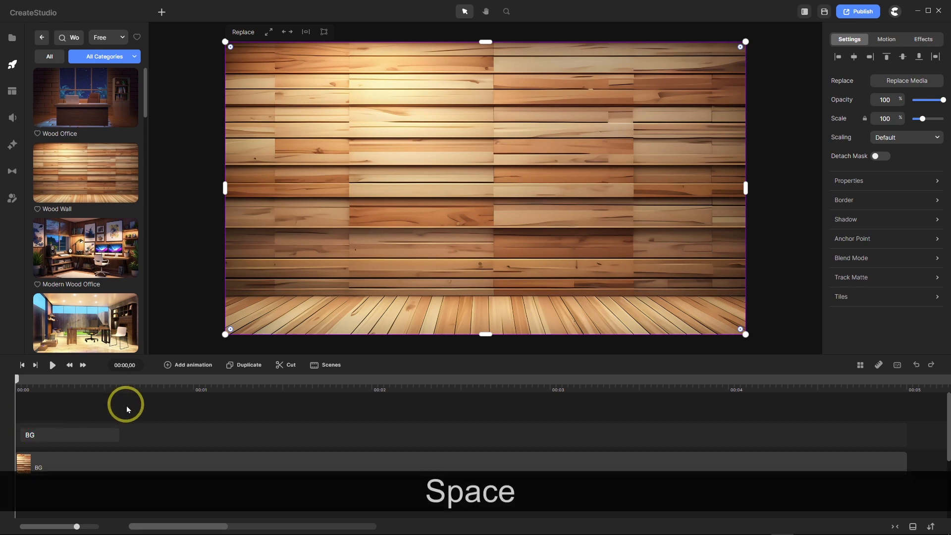
text(Lo)
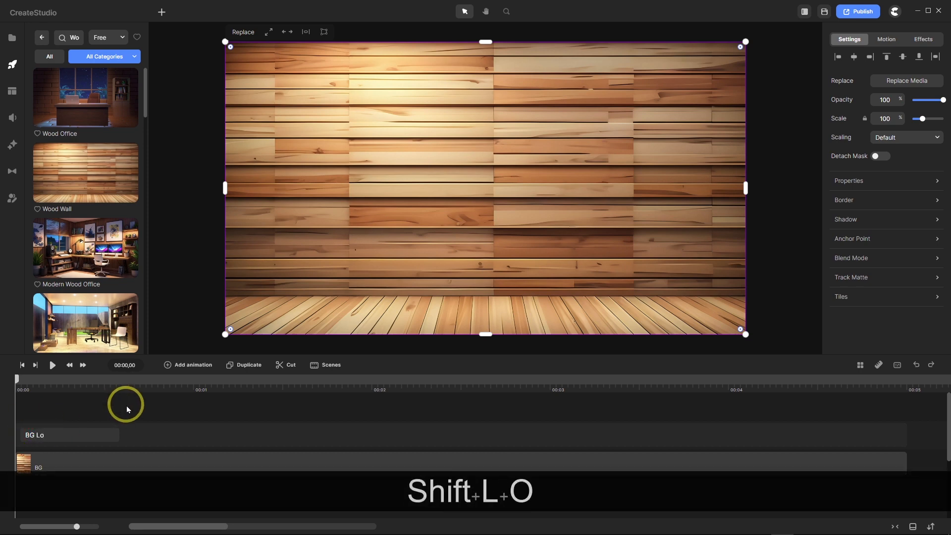
text(go)
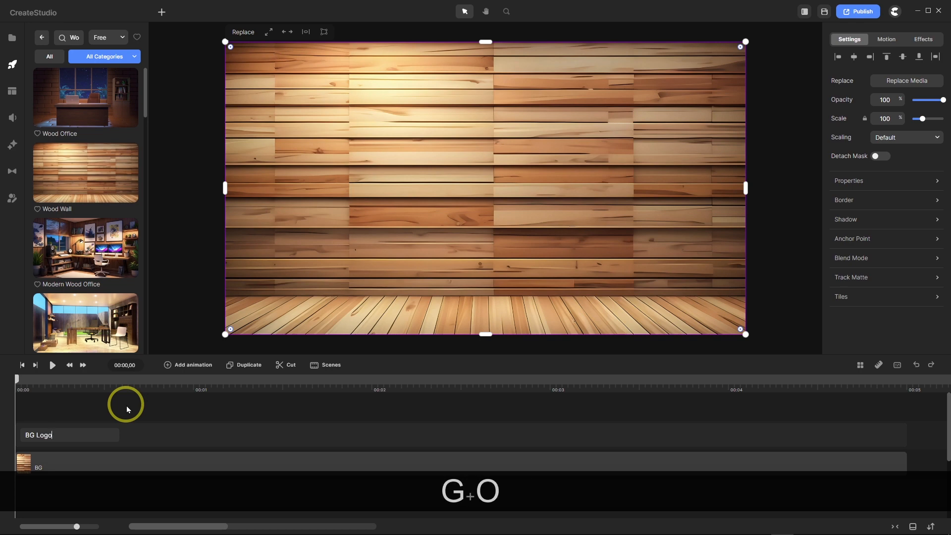
key(Return)
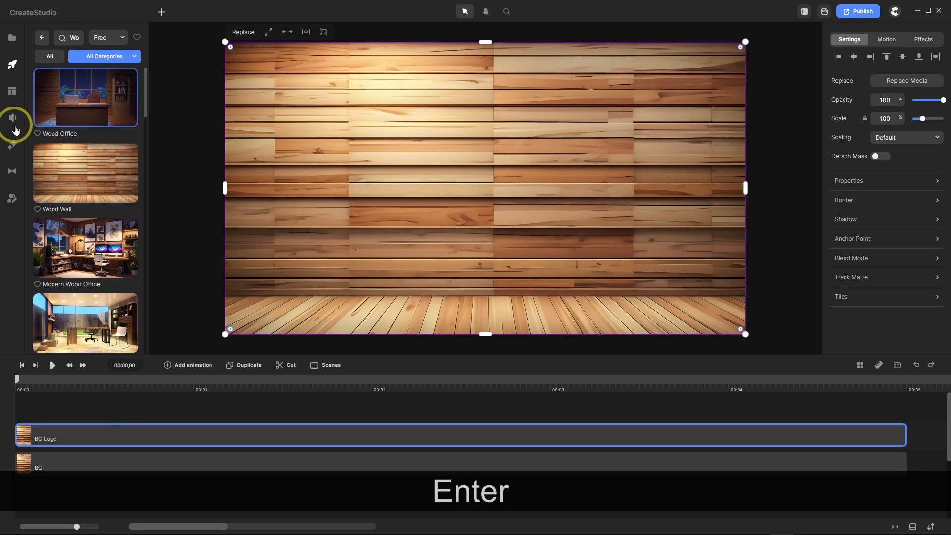
Apply the Color Correction effect to the BG Logo layer and set its brightness to -12%.
click(13, 145)
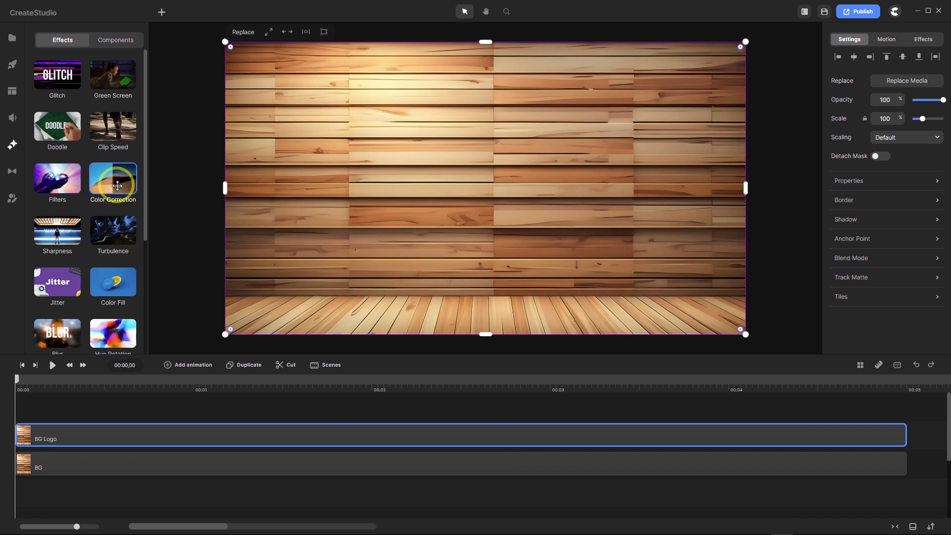
drag(118, 183, 113, 423)
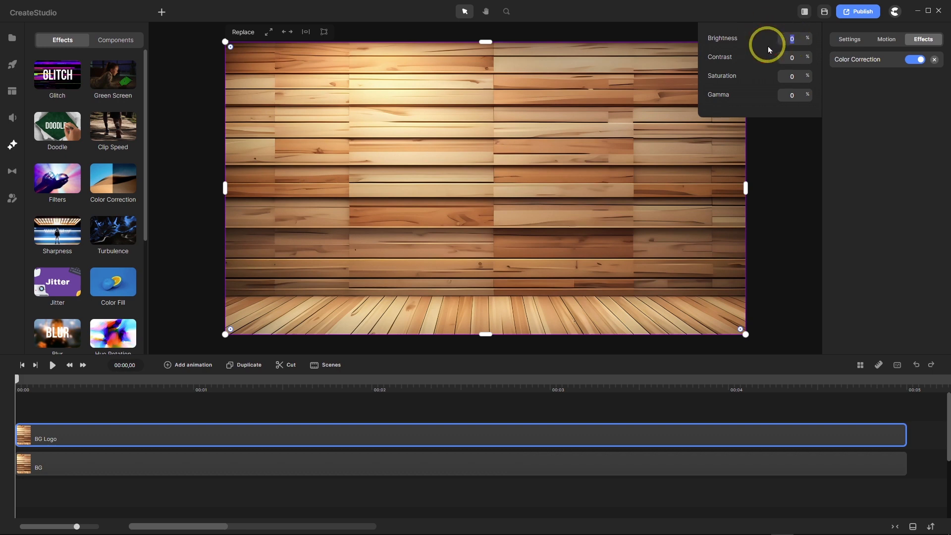
text(12)
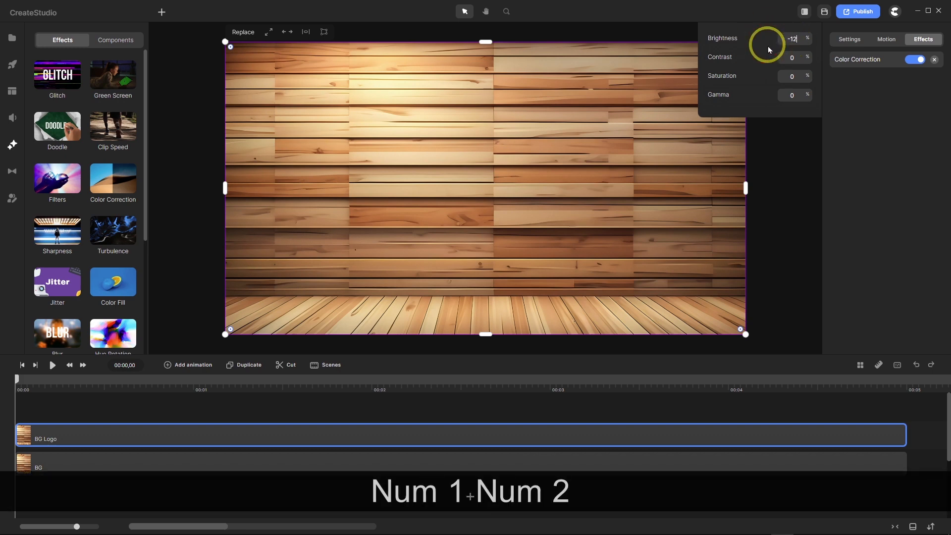
key(Return)
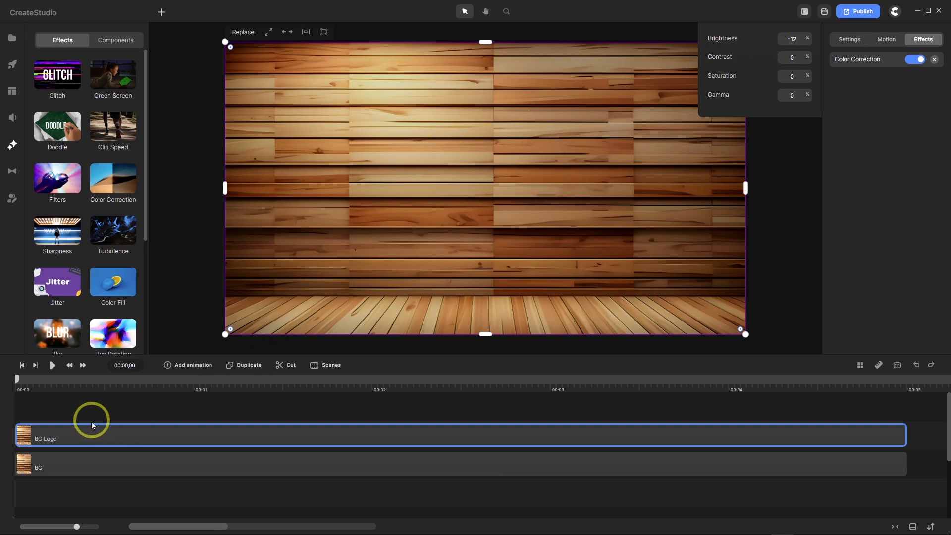
Widen the project media library and place the white circled C logo above BG Logo at the start of the timeline.
click(12, 40)
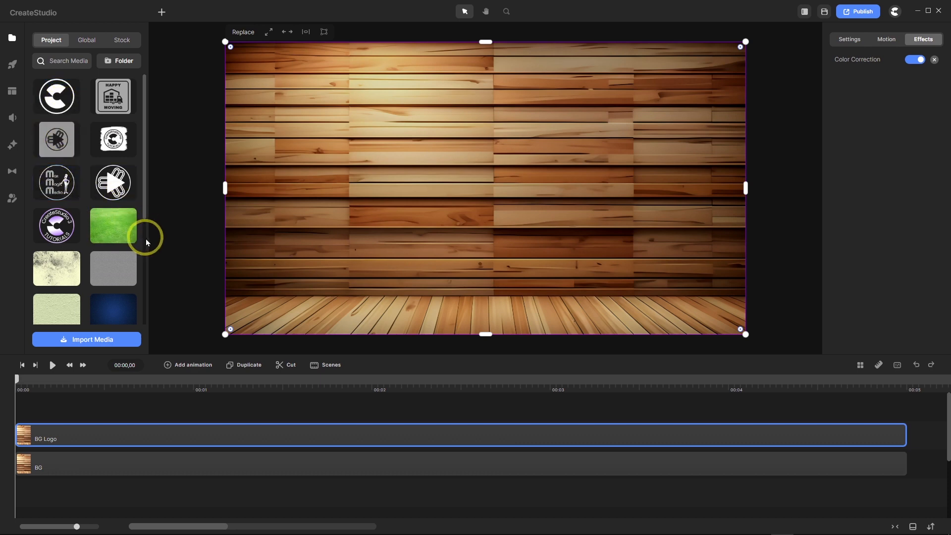
drag(146, 239, 210, 236)
scroll(85, 251, down, 1)
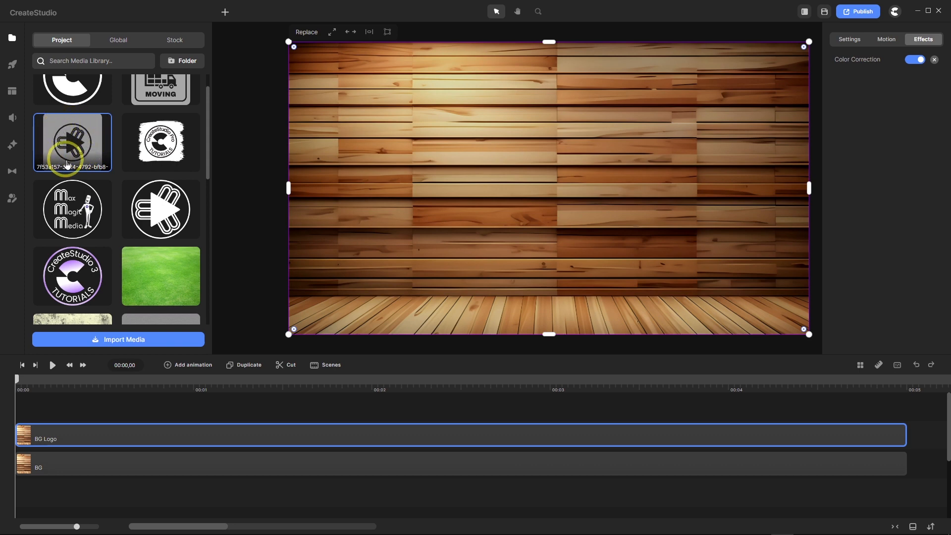
scroll(83, 184, up, 1)
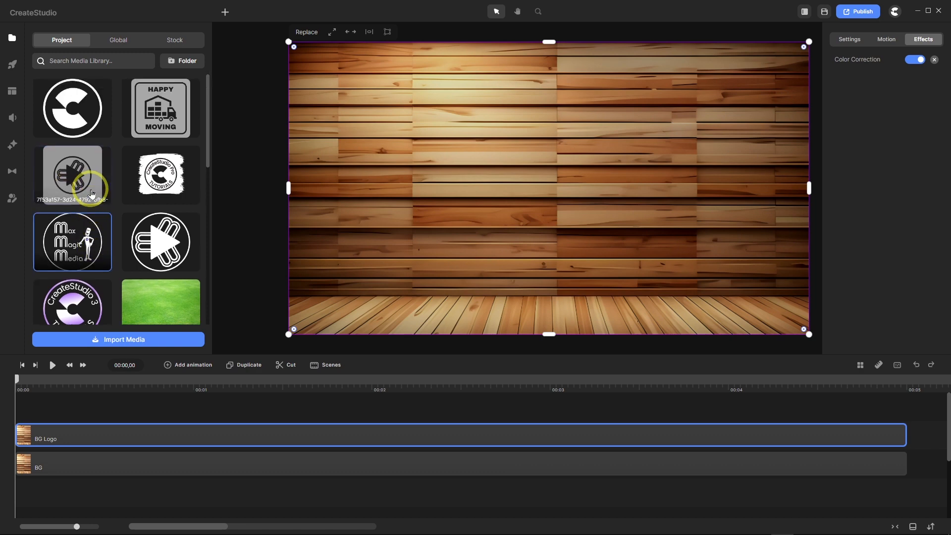
drag(67, 123, 47, 403)
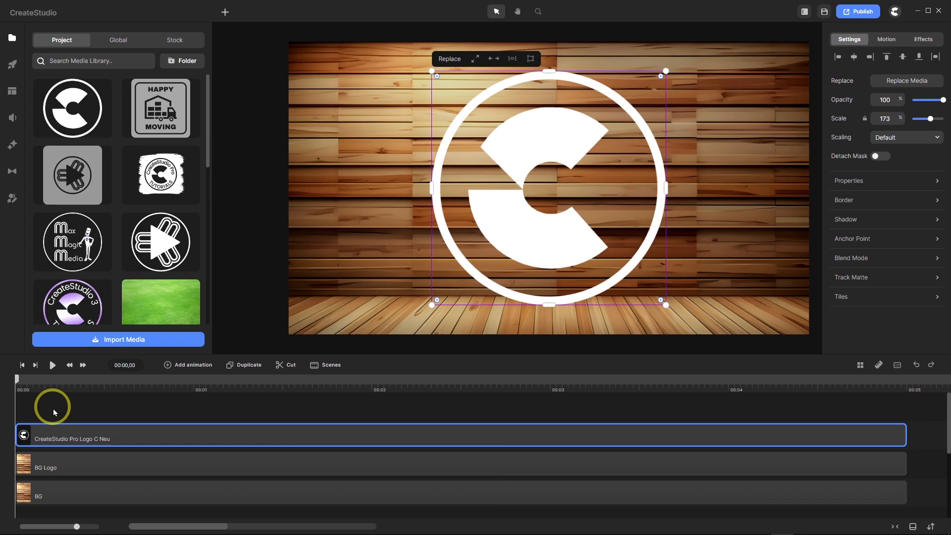
Rename the circled C logo layer as "LOgo TM".
right_click(57, 437)
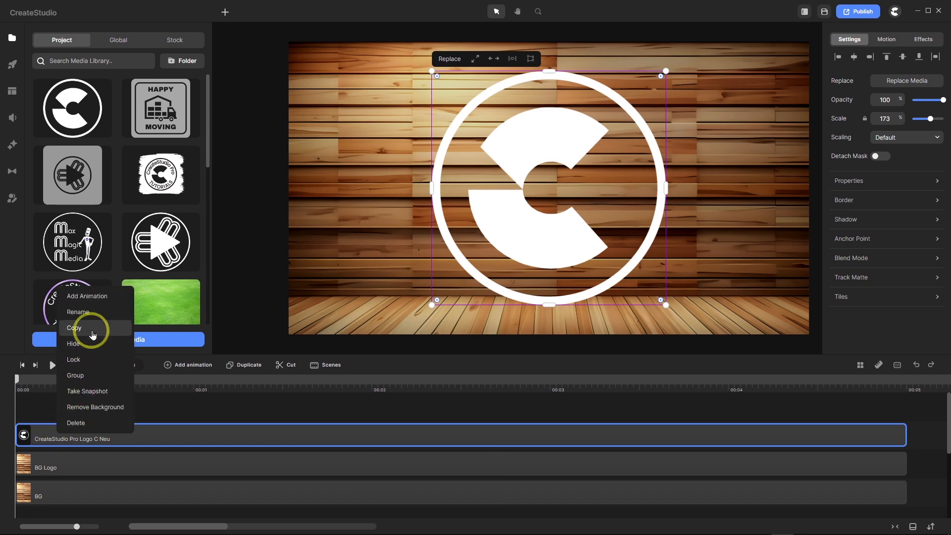
click(81, 311)
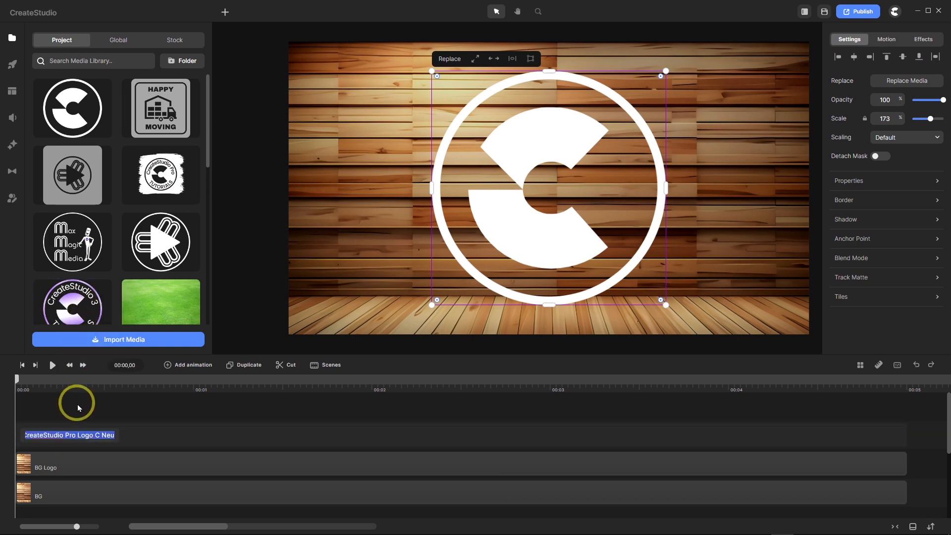
text(LOg)
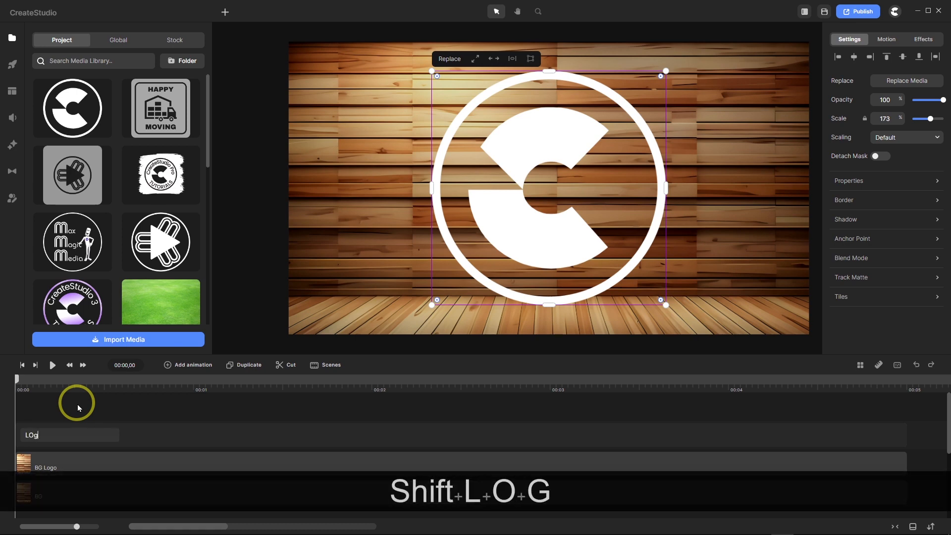
text(o TM)
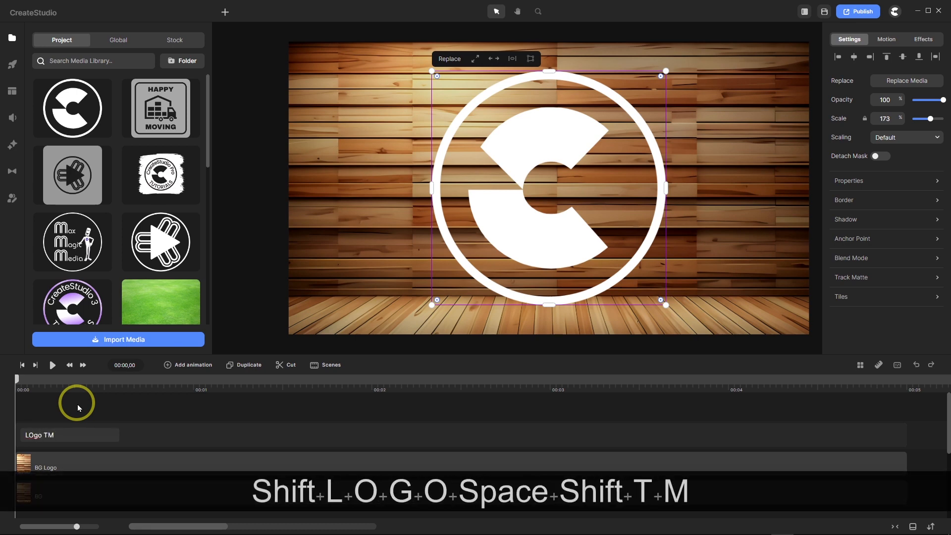
key(Return)
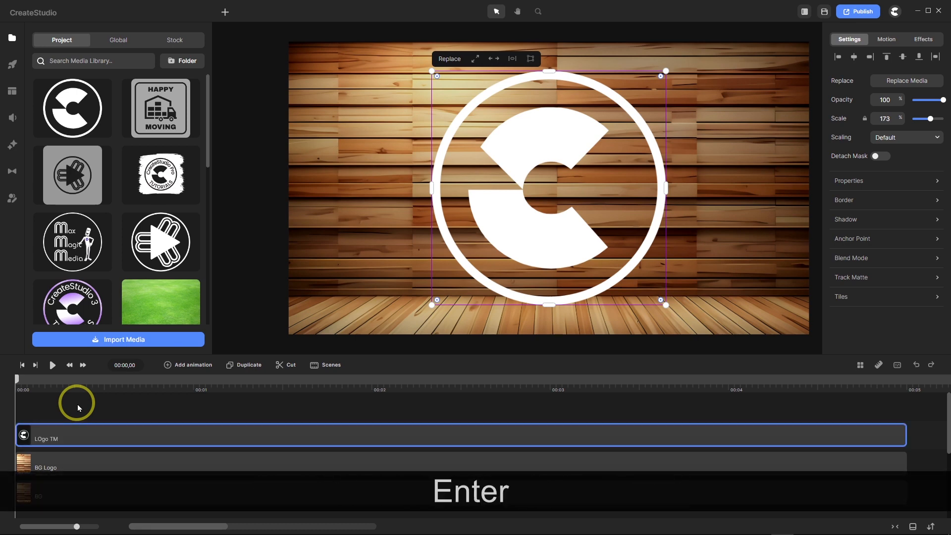
Set the scale of the LOgo TM layer to 140%.
click(877, 120)
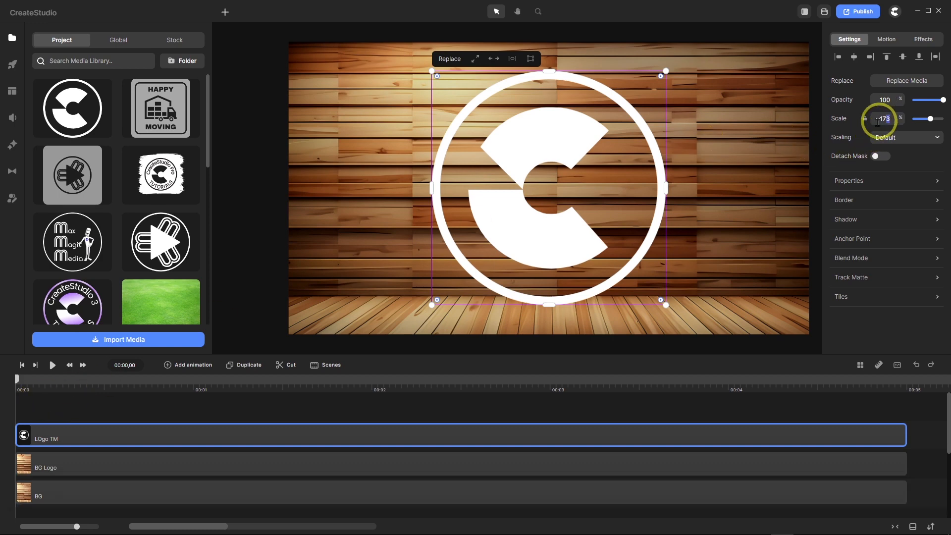
text(140)
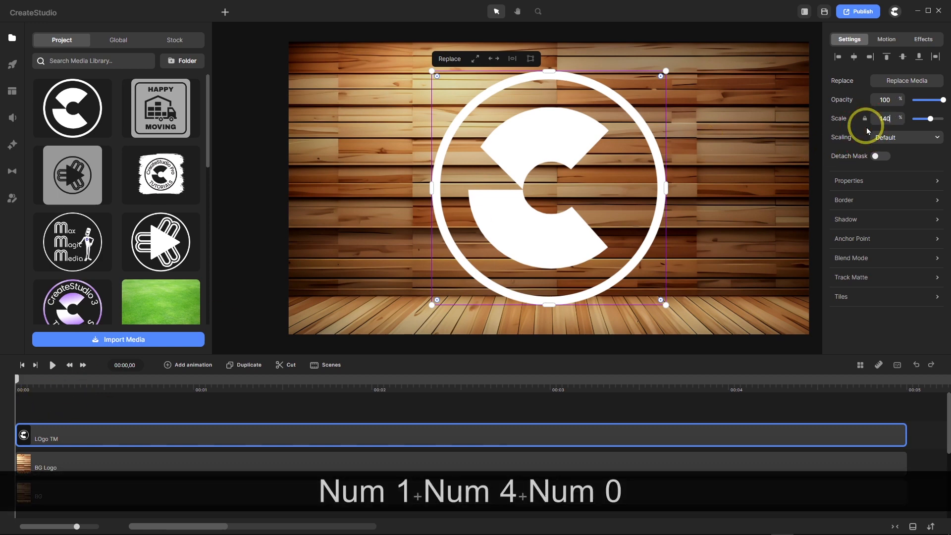
key(Return)
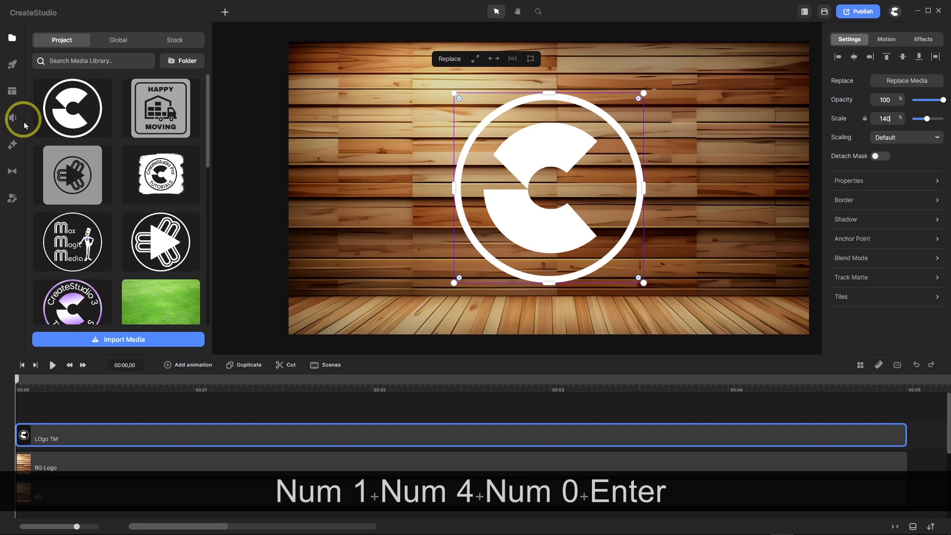
Apply the Color Correction effect to the LOgo TM layer and set its brightness to -100%.
click(11, 147)
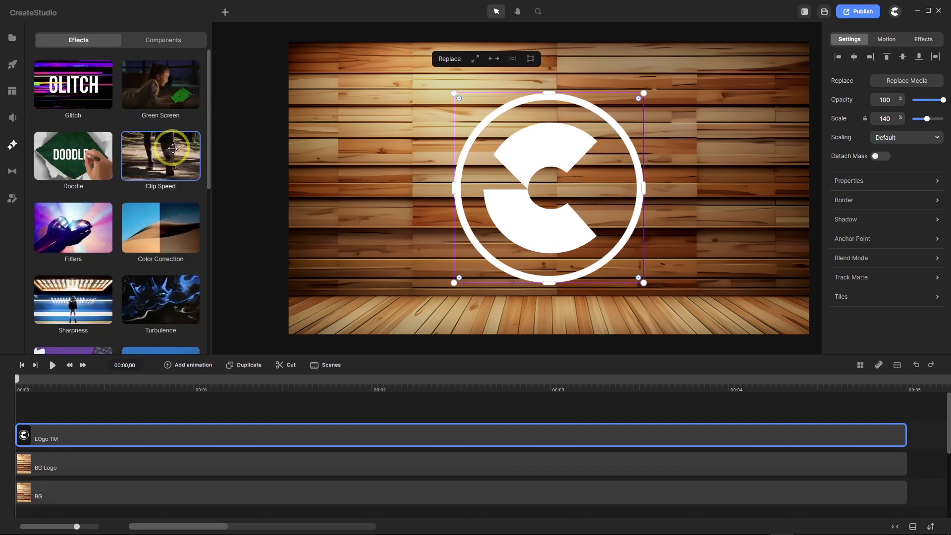
scroll(173, 148, down, 2)
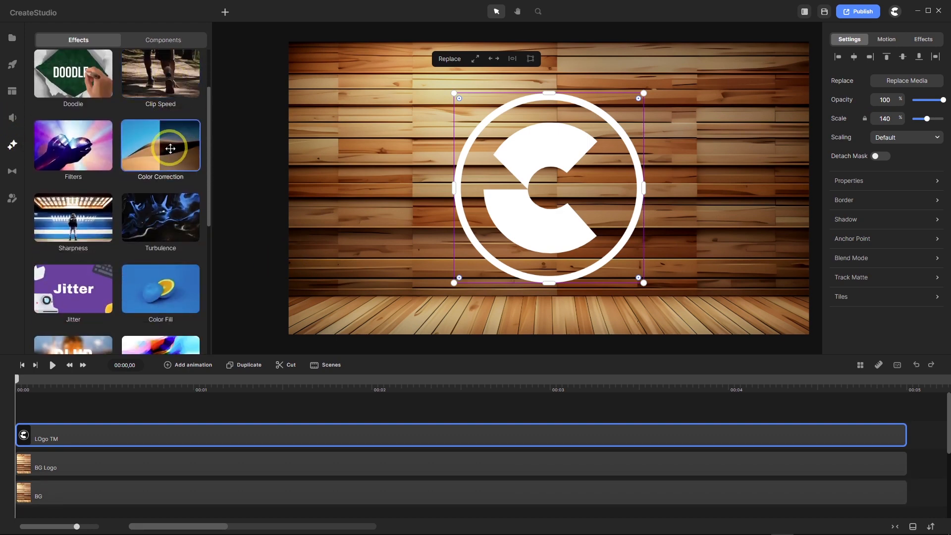
drag(172, 148, 100, 432)
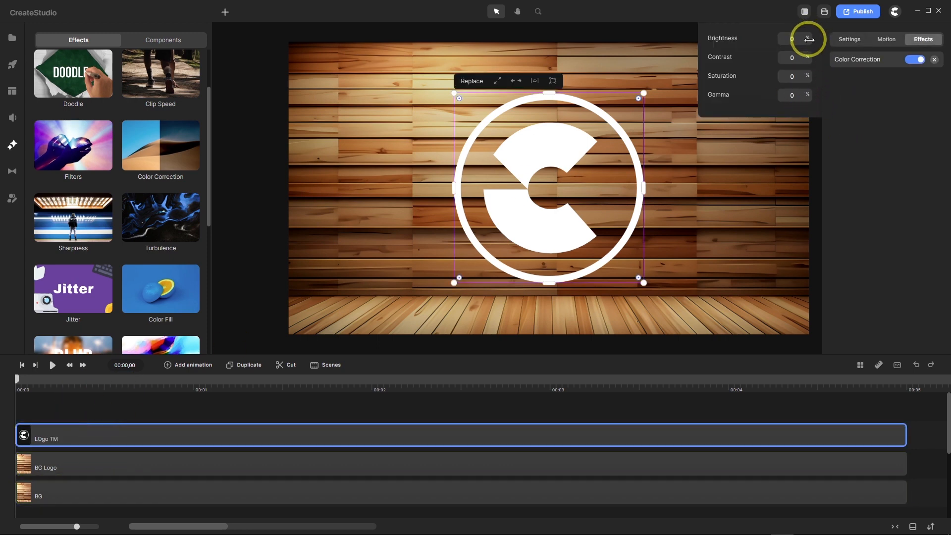
drag(809, 38, 751, 32)
click(558, 180)
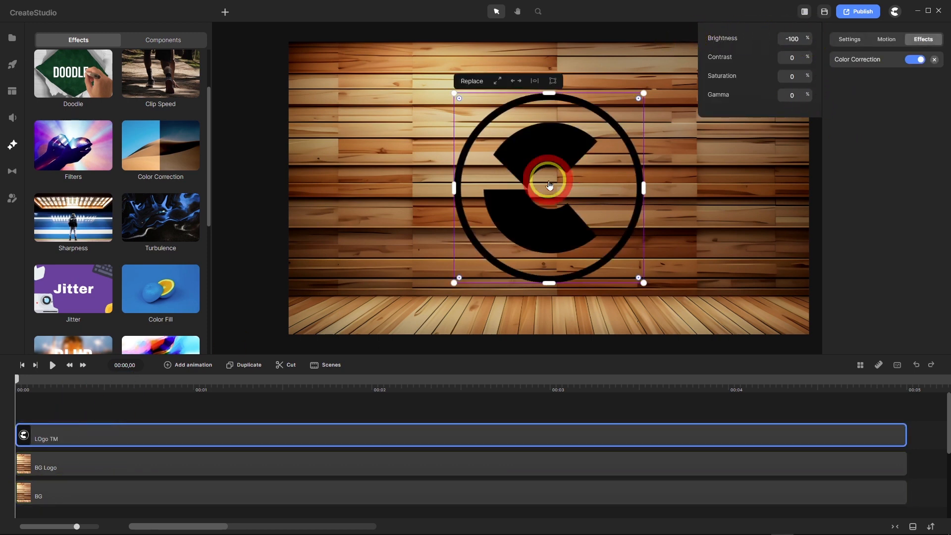
scroll(552, 140, up, 3)
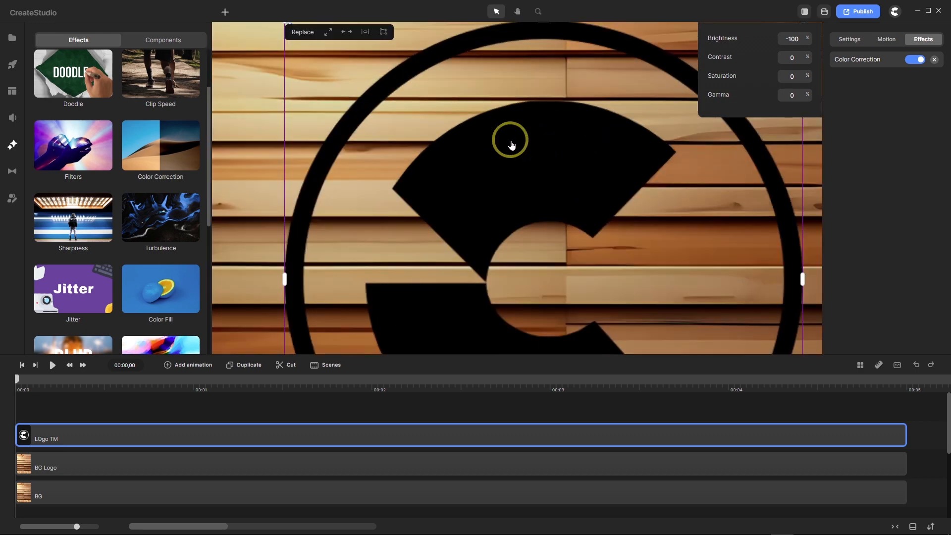
scroll(511, 144, down, 3)
scroll(512, 144, up, 1)
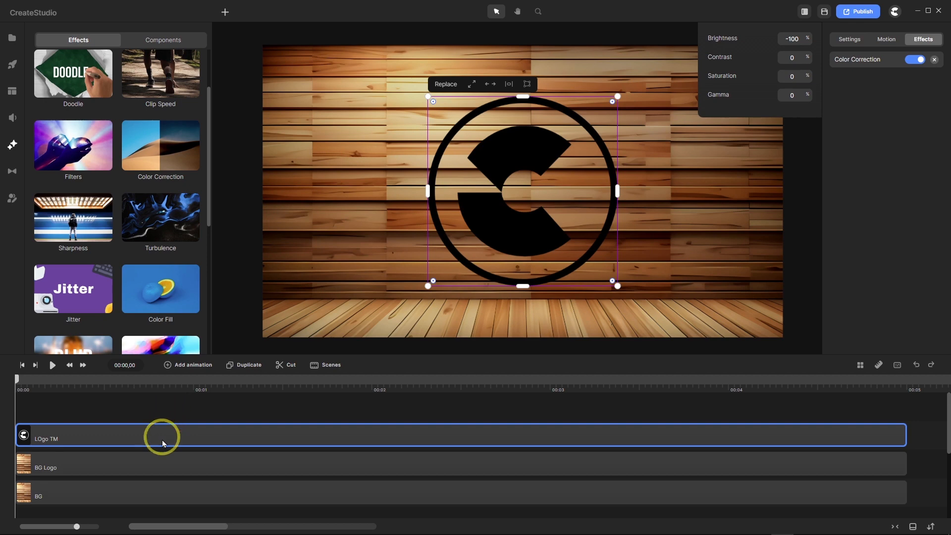
Give the BG Logo layer a track matte that uses LOgo TM as its mask with the Alpha type.
click(98, 467)
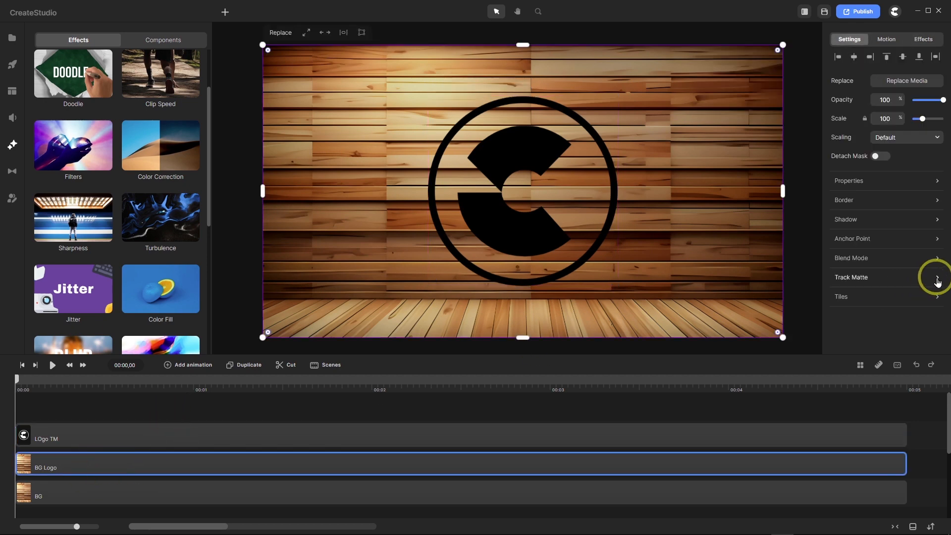
click(937, 278)
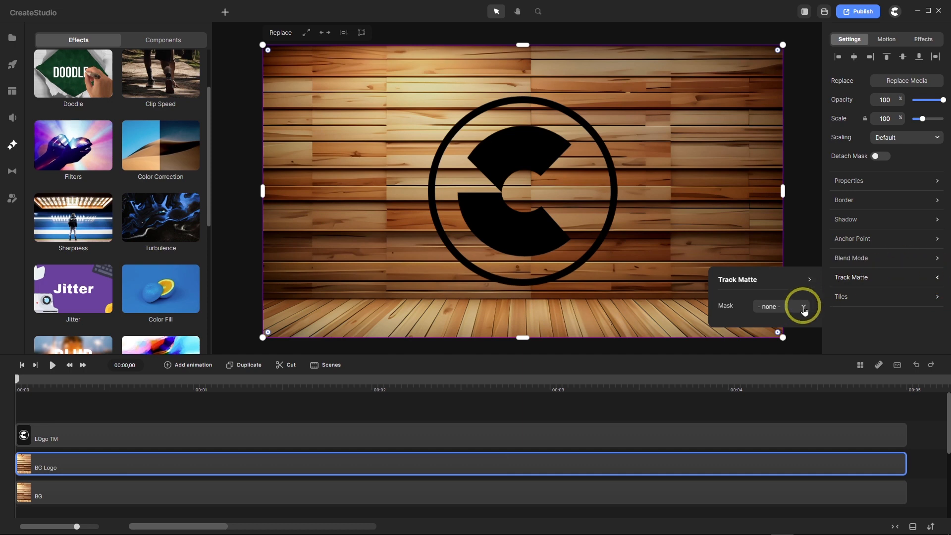
click(803, 307)
click(776, 358)
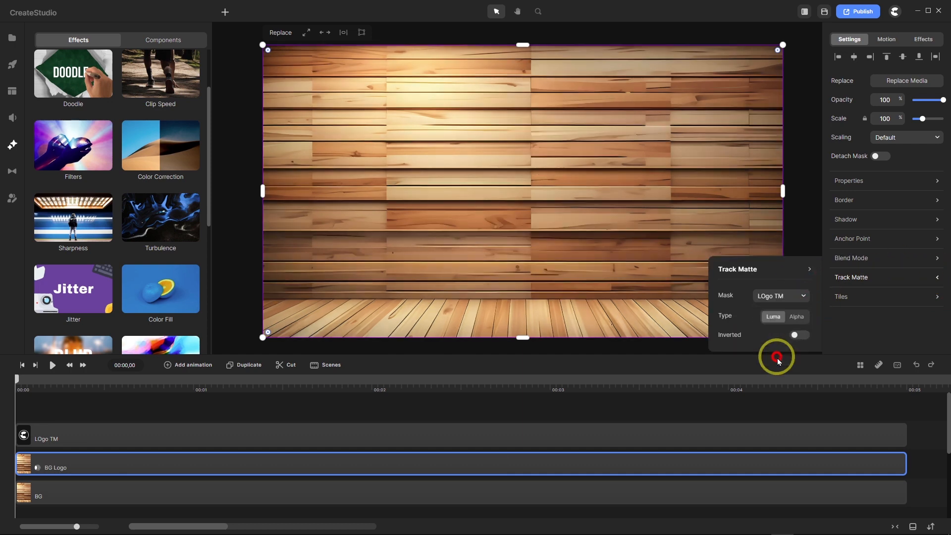
click(798, 319)
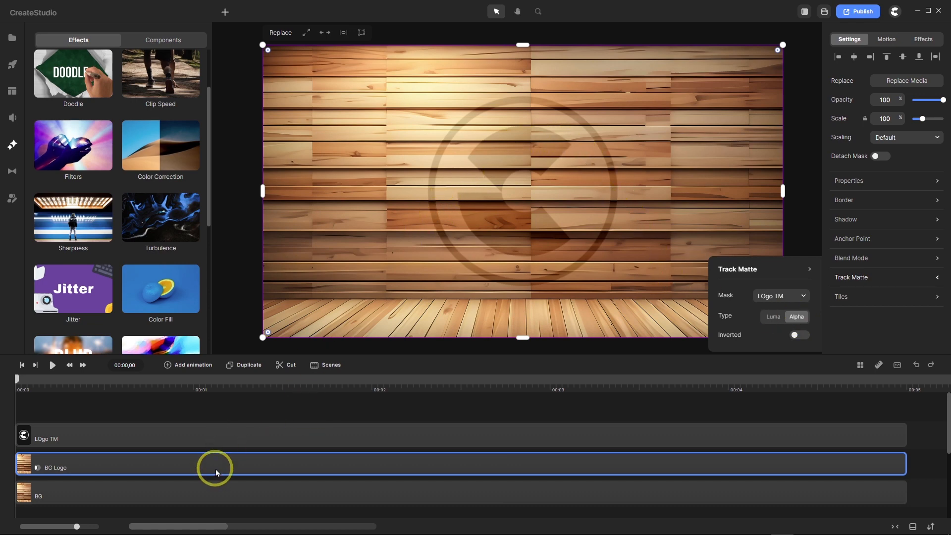
Try a brightness of -24% in BG Logo's Color Correction effect and set it back to -12%.
click(923, 41)
click(859, 59)
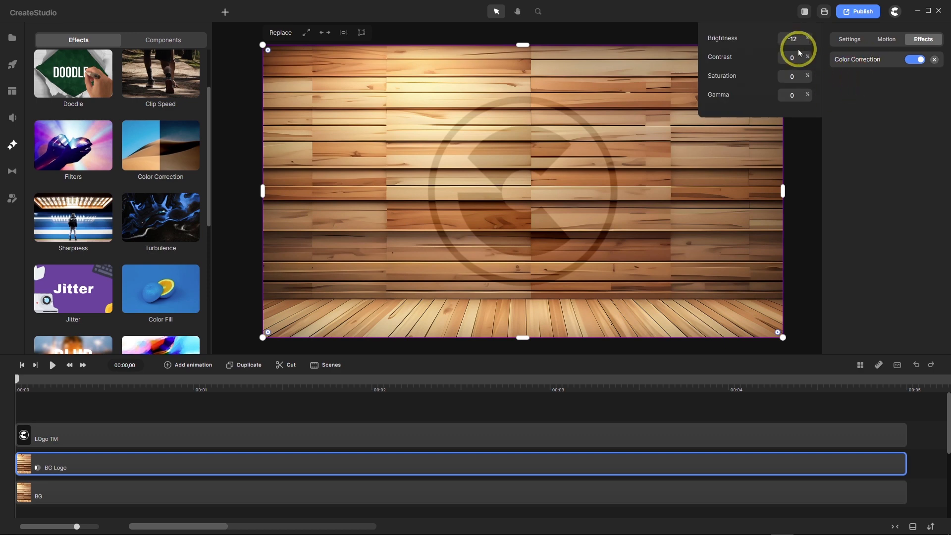
drag(807, 38, 798, 40)
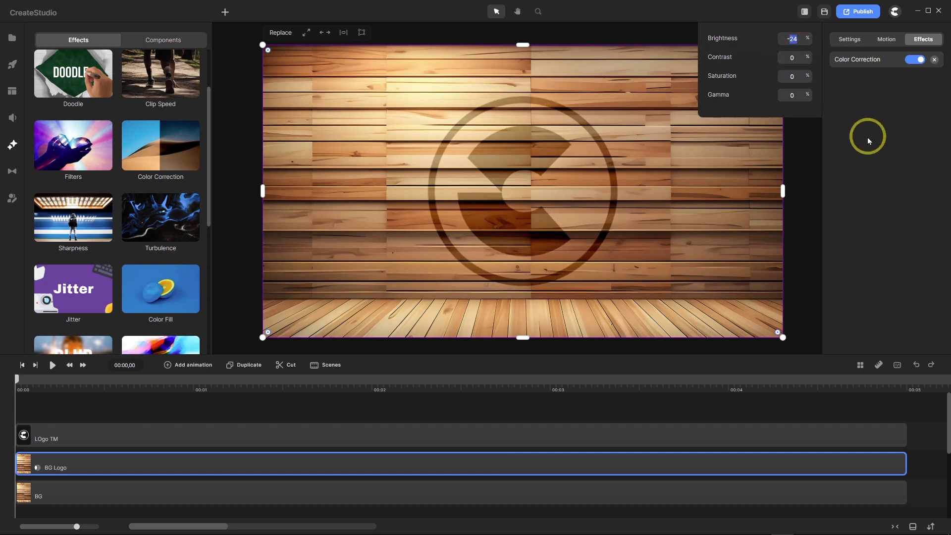
text(12)
key(Return)
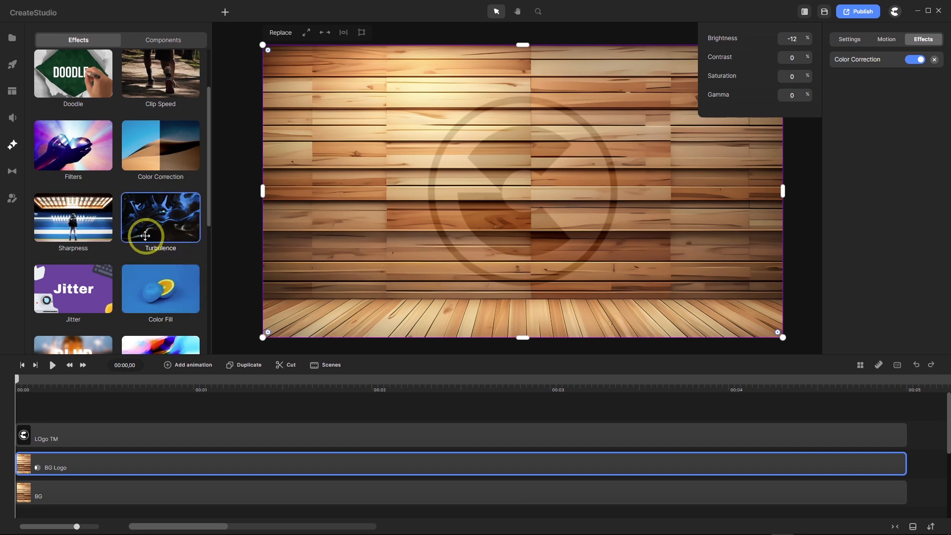
Apply the Inner Shadow effect to the BG Logo layer and set its distance to 0%.
scroll(136, 225, down, 1)
scroll(137, 225, down, 5)
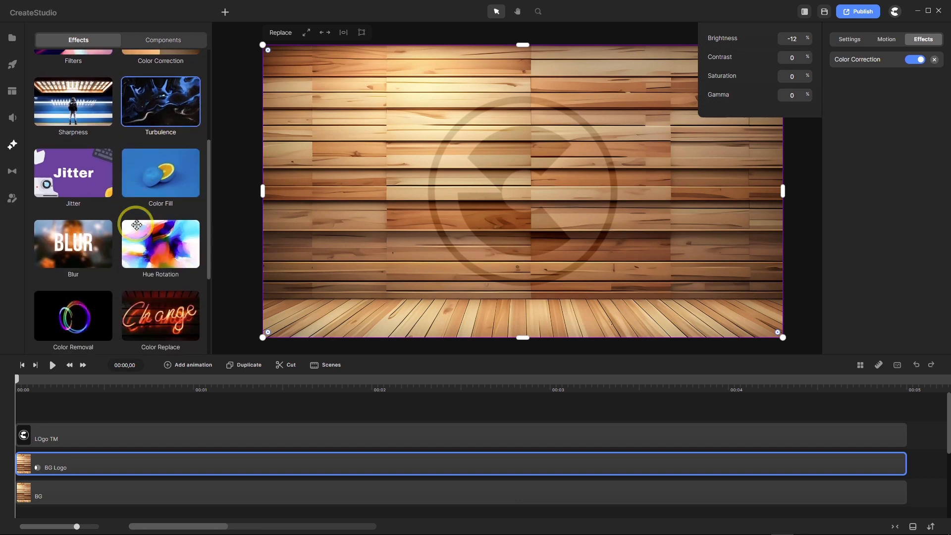
scroll(137, 225, down, 4)
drag(136, 225, 102, 461)
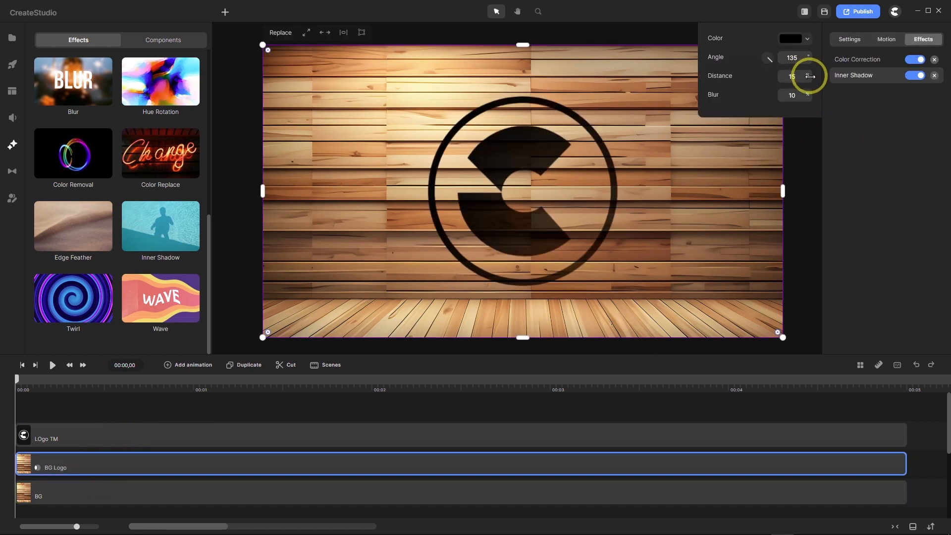
drag(809, 76, 753, 79)
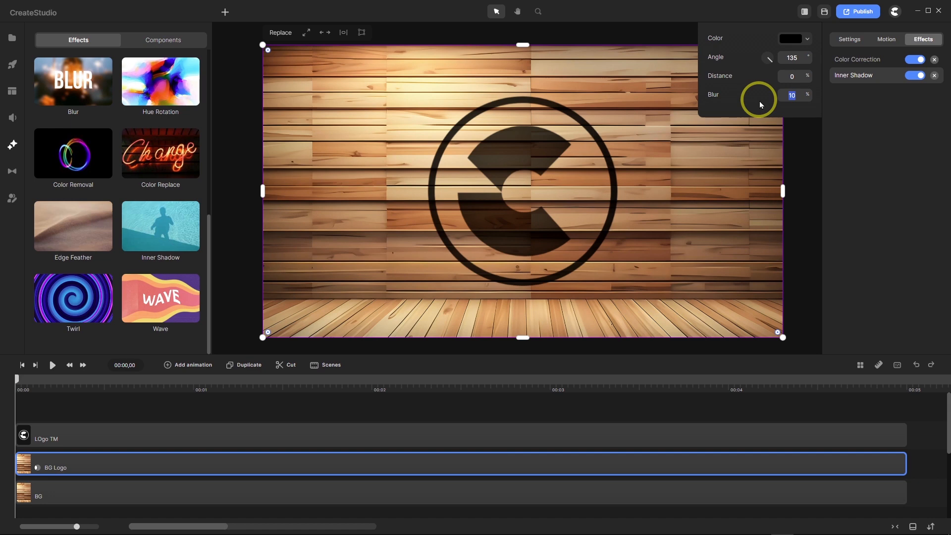
Reduce the blur of BG Logo's inner shadow, trying 1% and settling on .5%.
text(1)
key(Return)
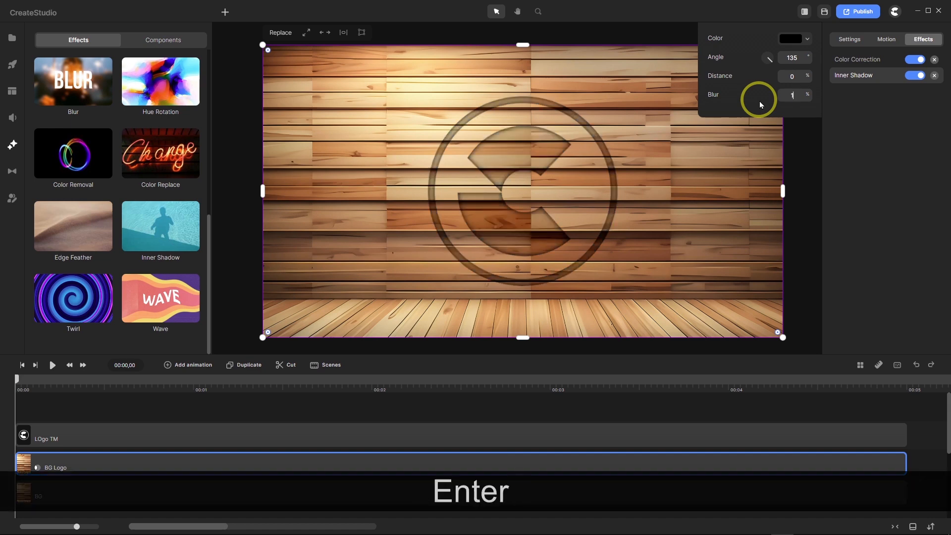
key(Return)
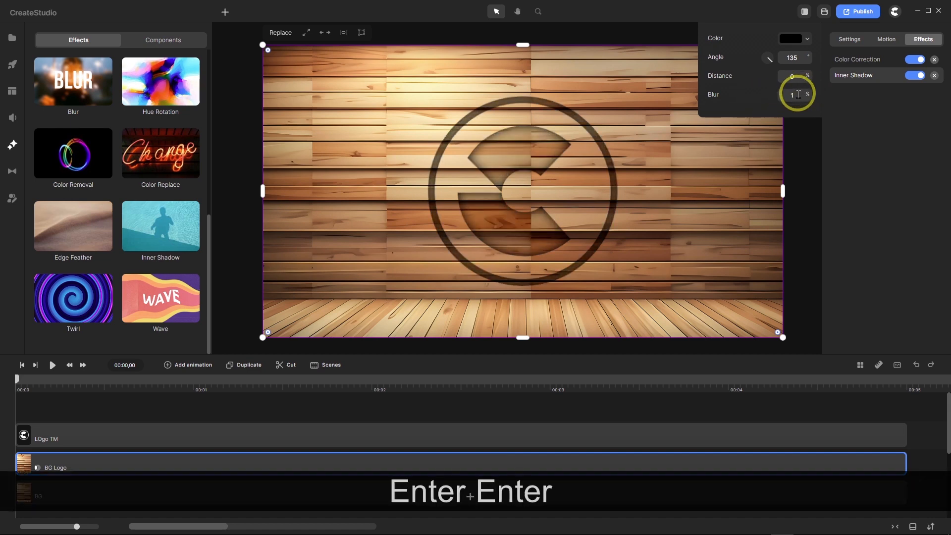
drag(798, 94, 772, 99)
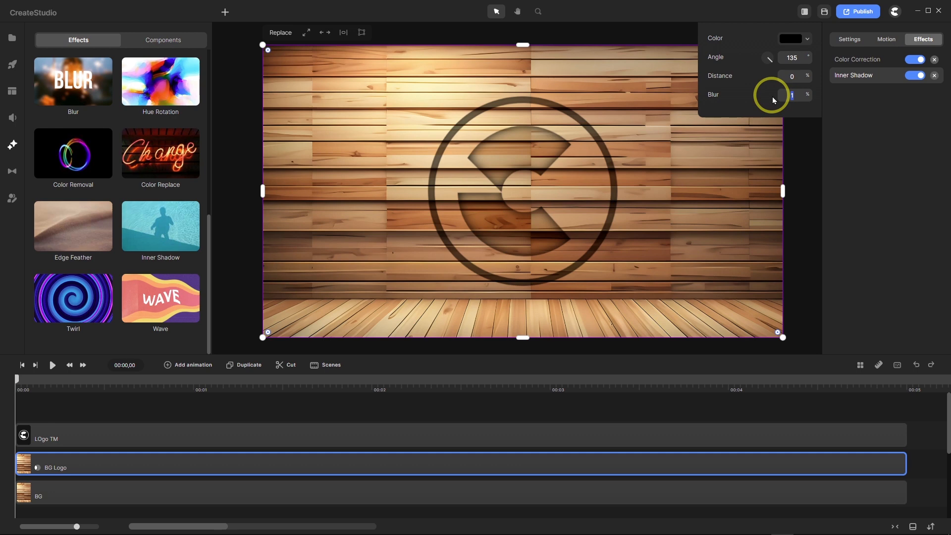
text(.5)
key(Return)
key(Return)
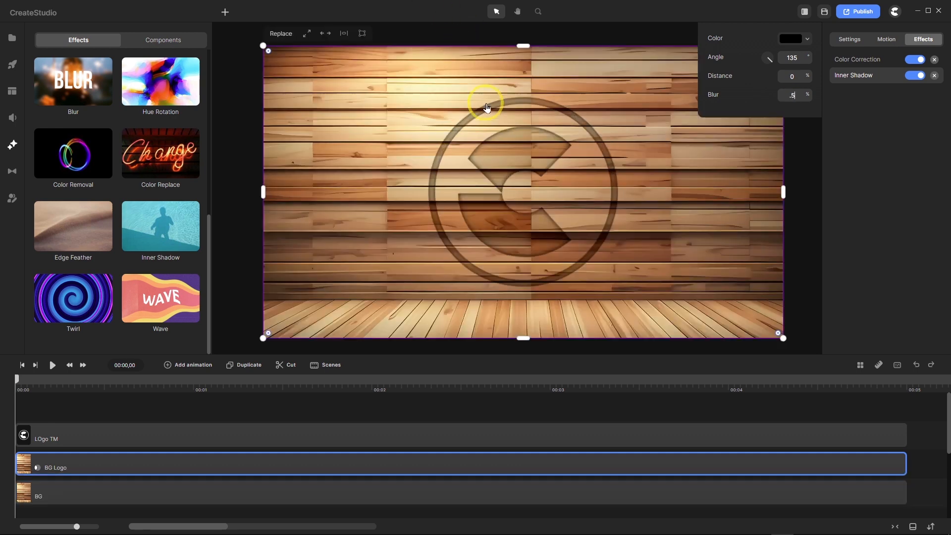
Examine the inner shadow along the edges of the carved logo up close and in the full frame.
scroll(486, 106, up, 5)
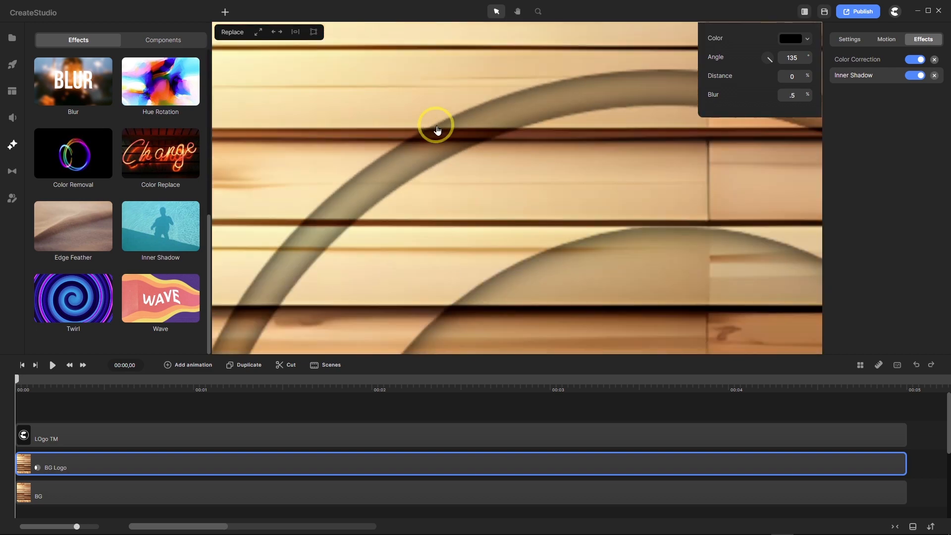
scroll(437, 133, down, 3)
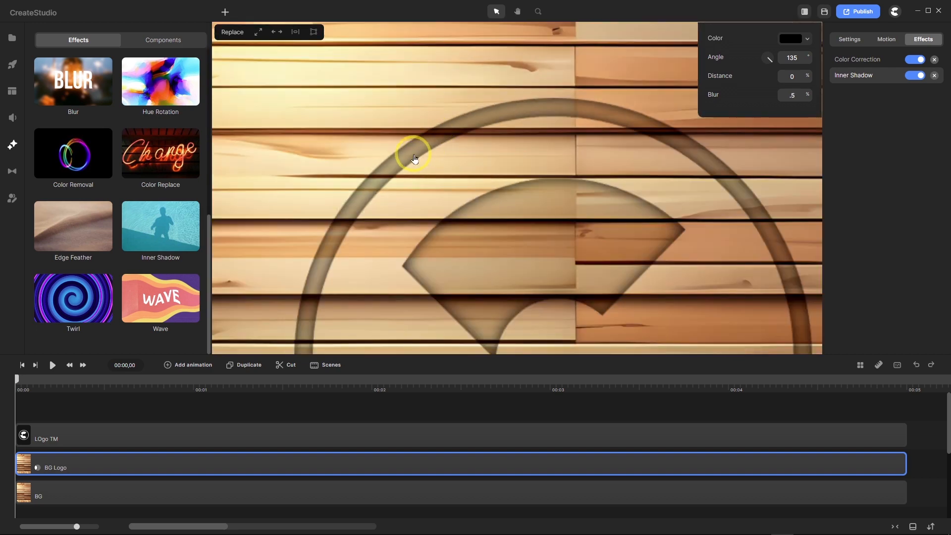
scroll(414, 157, up, 5)
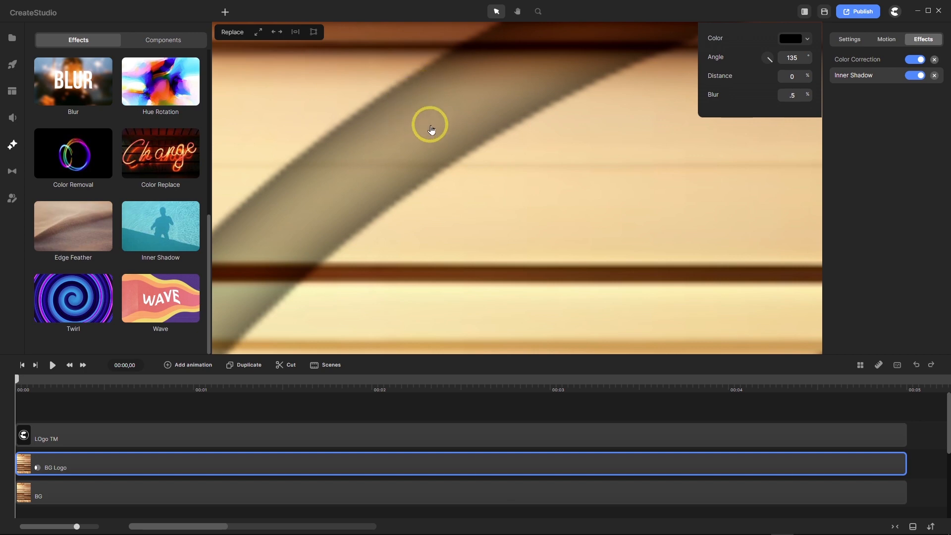
scroll(430, 128, down, 6)
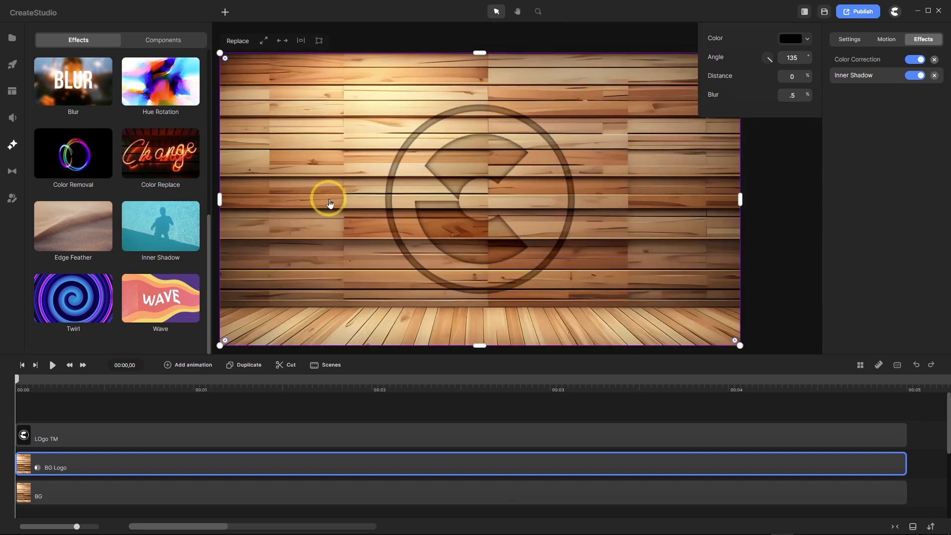
scroll(485, 252, up, 6)
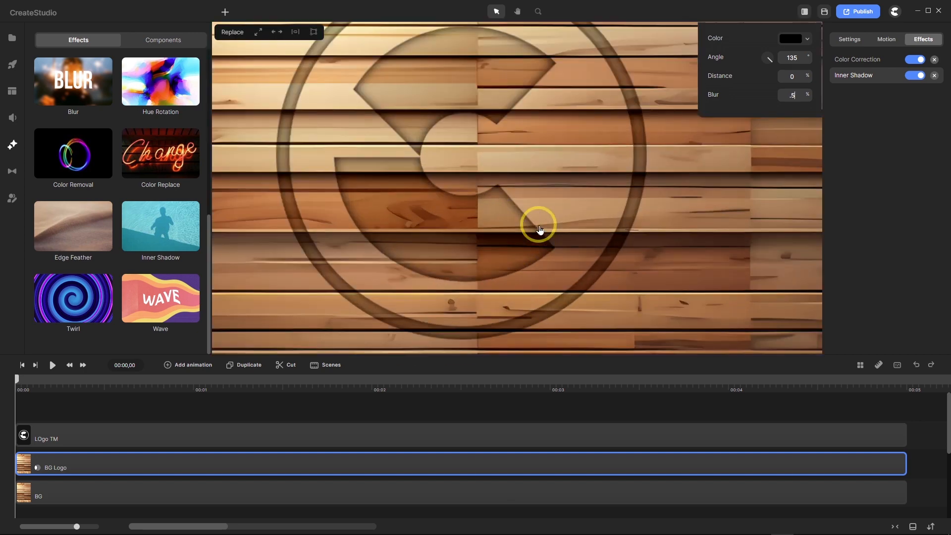
scroll(468, 214, down, 5)
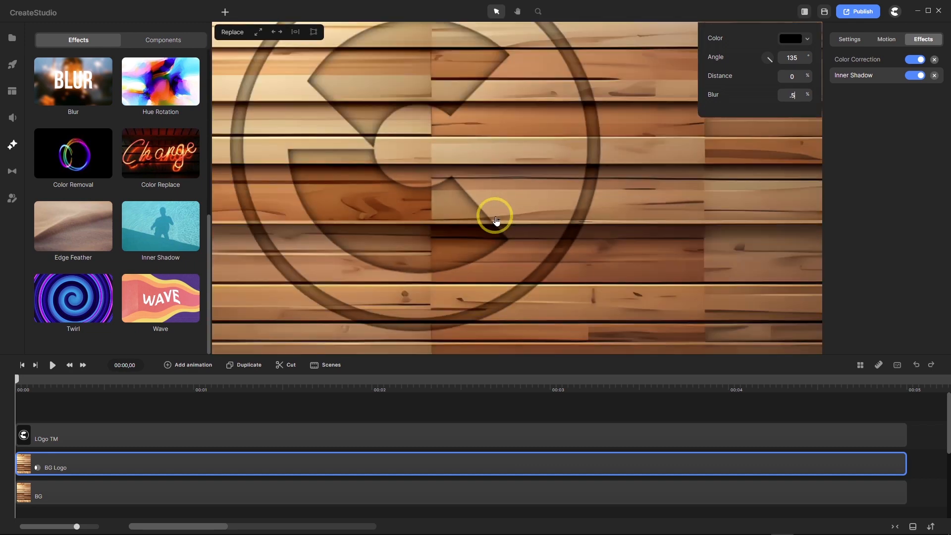
scroll(495, 218, down, 4)
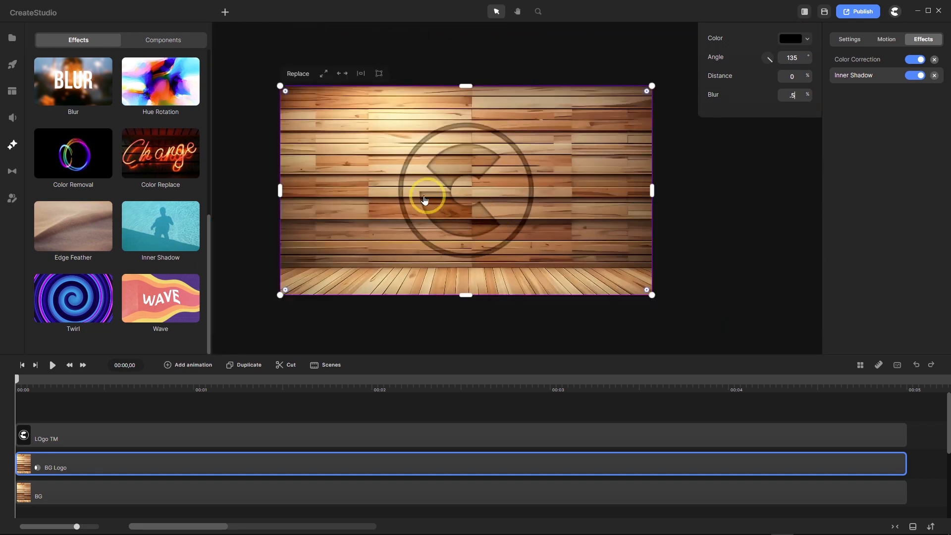
scroll(385, 182, up, 2)
Duplicate the LOgo TM layer and rename the upper copy as Logo White Border.
mouse_move(197, 527)
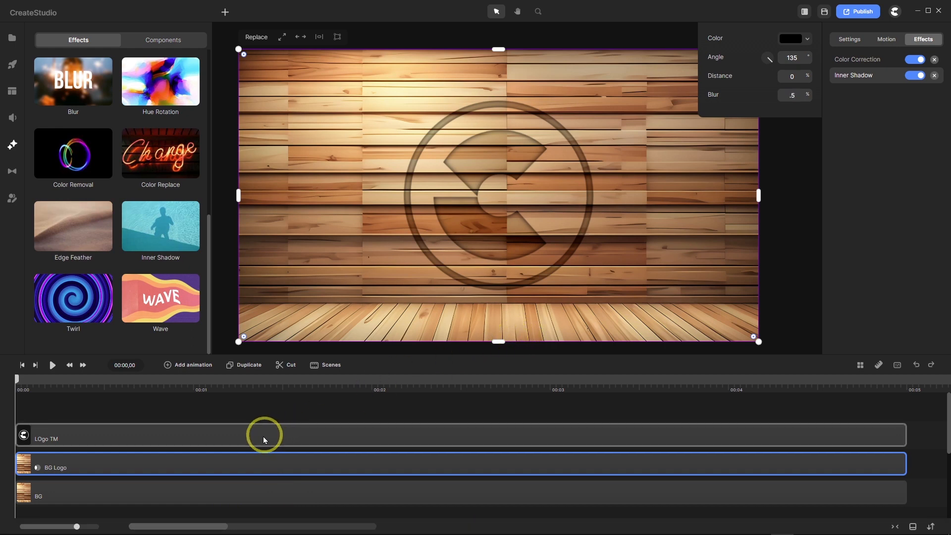
click(210, 440)
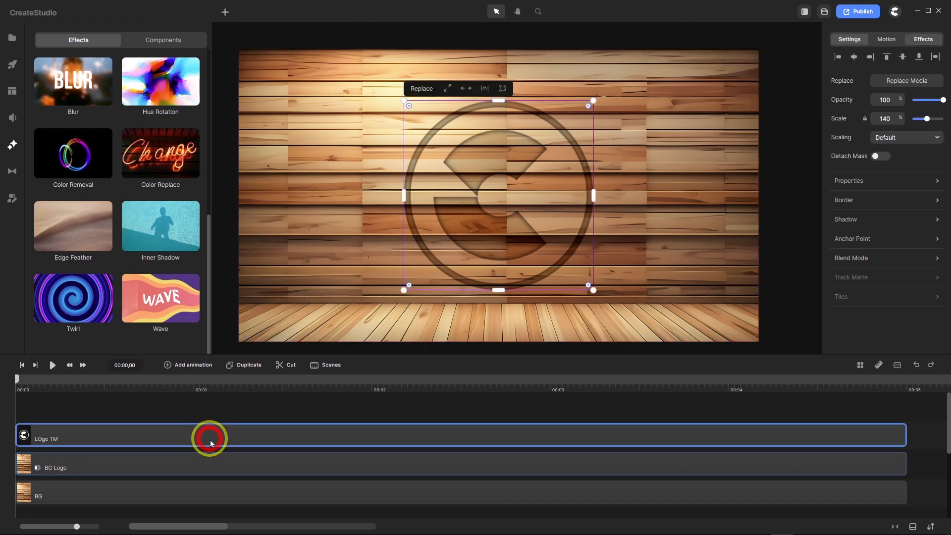
click(247, 370)
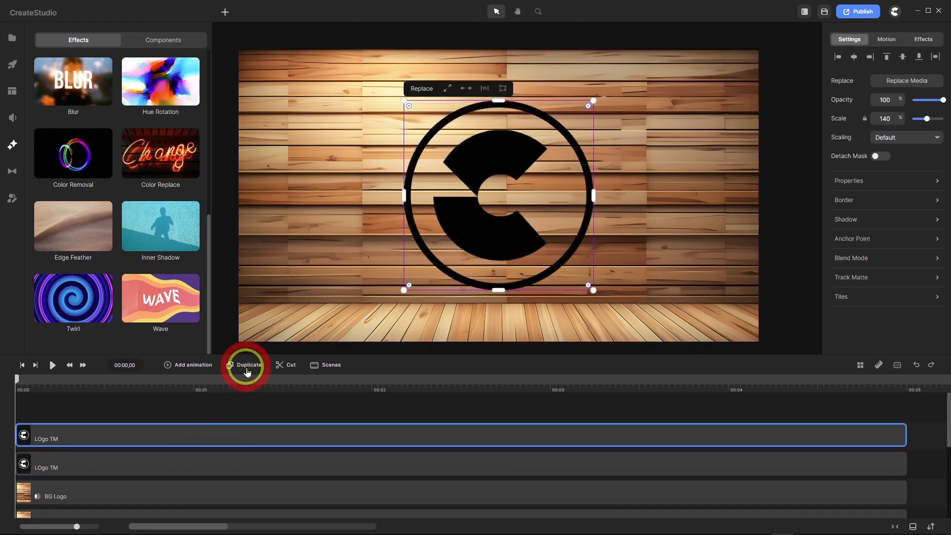
right_click(61, 442)
click(93, 316)
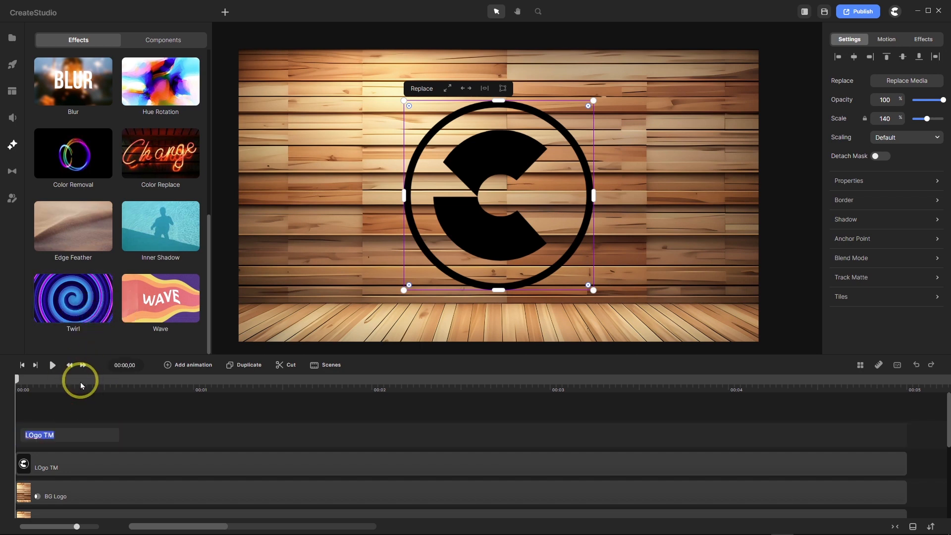
text(Lo)
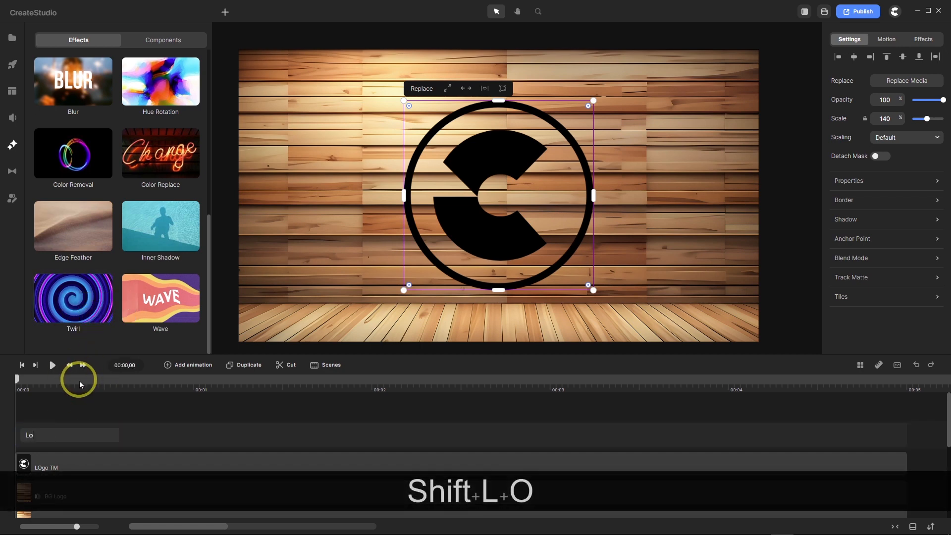
text(go W)
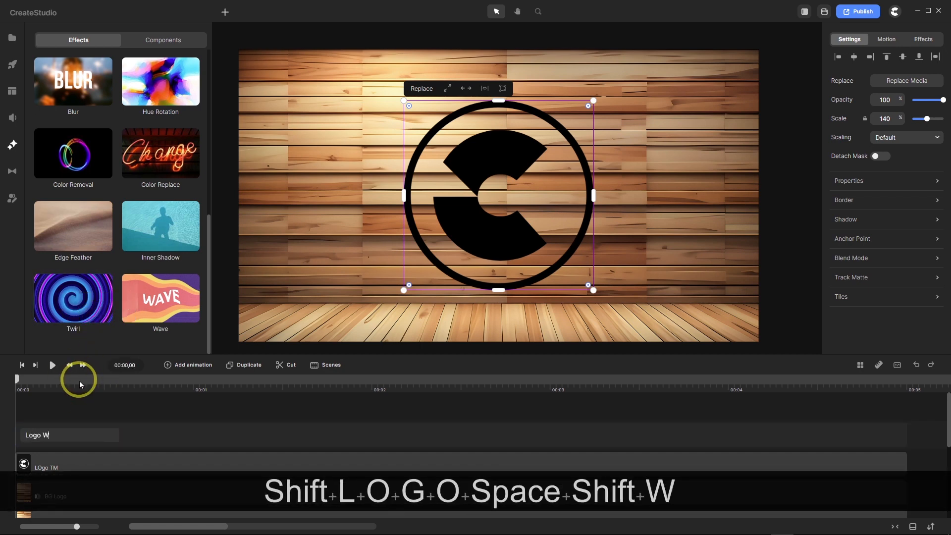
text(hite B)
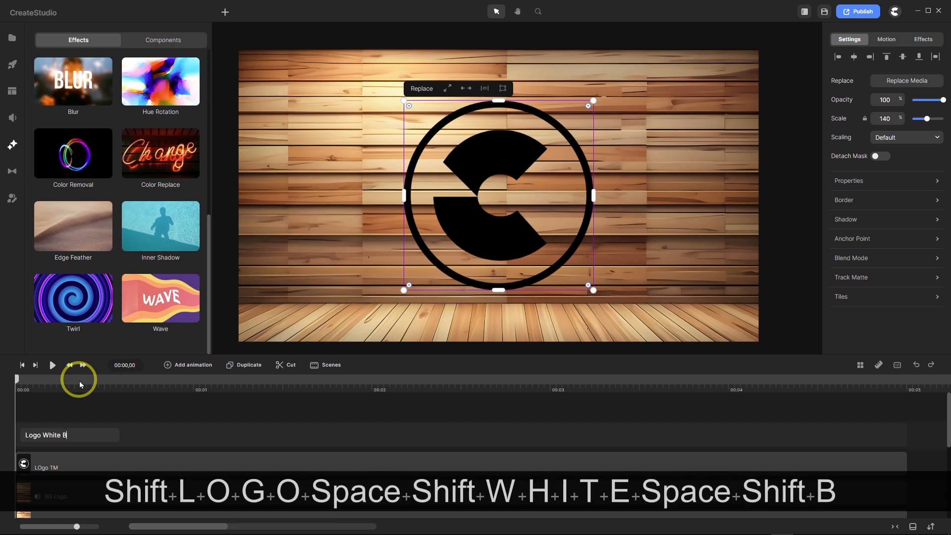
text(order)
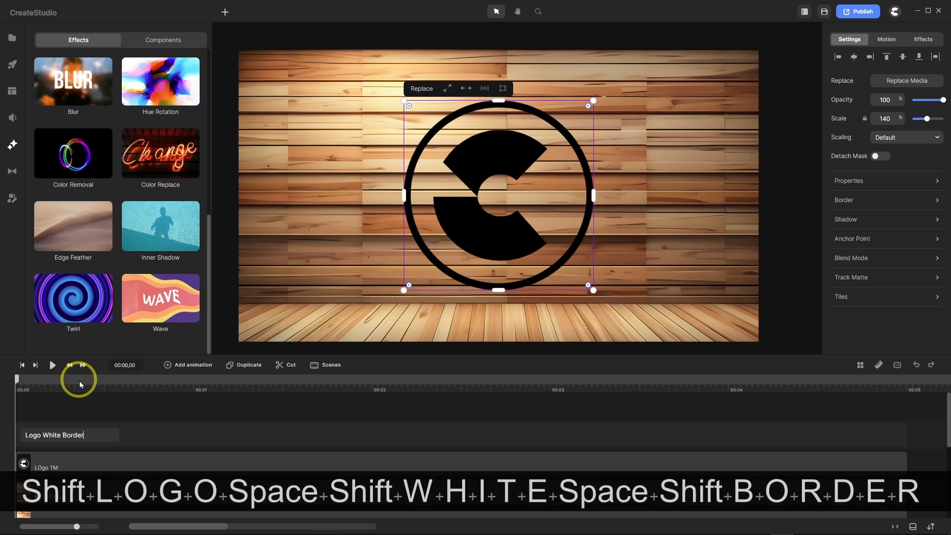
key(Return)
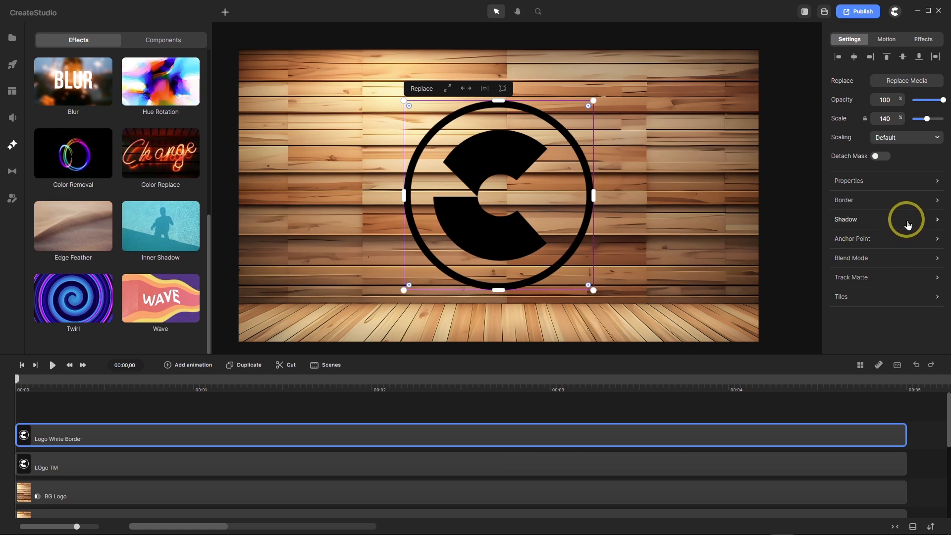
Give the Logo White Border layer a more opaque white (ffffff) shadow with a blur of 1 px.
click(939, 219)
click(794, 245)
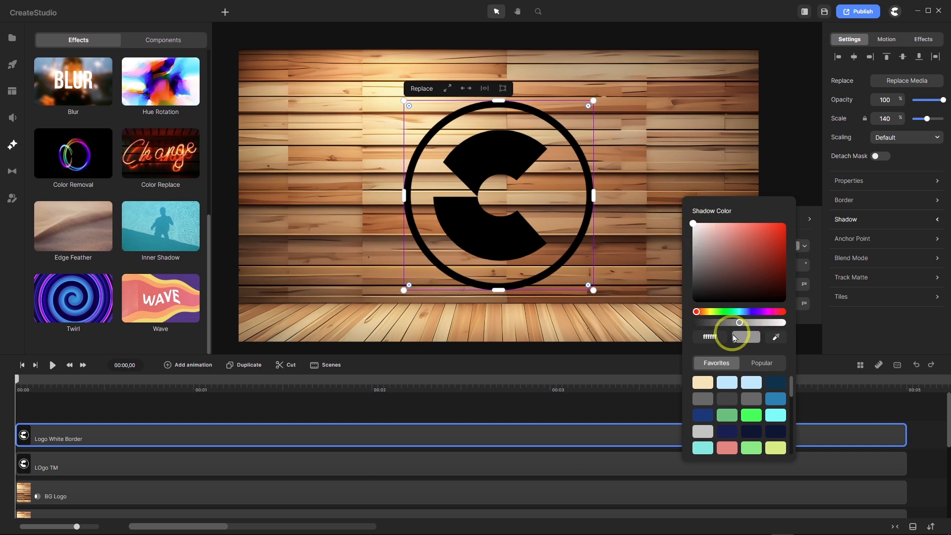
drag(741, 322, 761, 348)
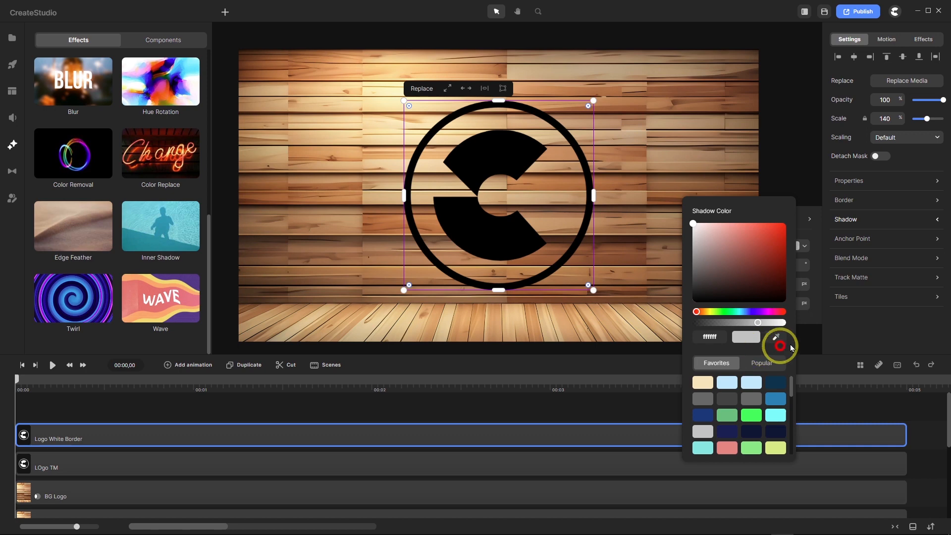
click(877, 322)
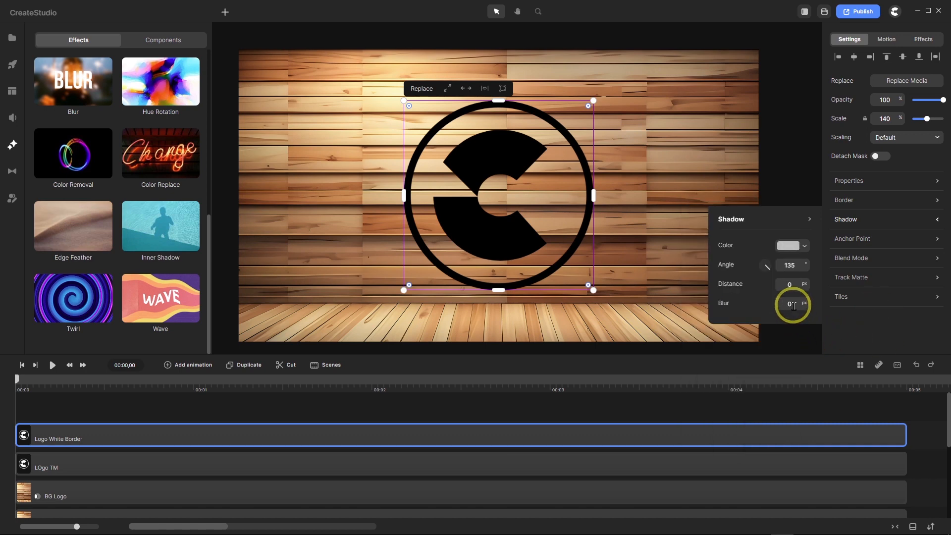
drag(790, 303, 761, 303)
text(1)
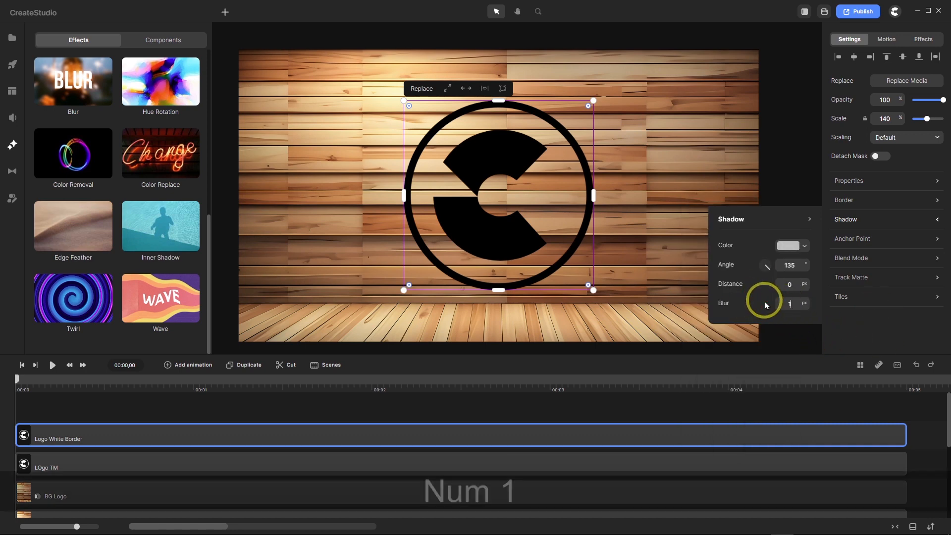
key(Return)
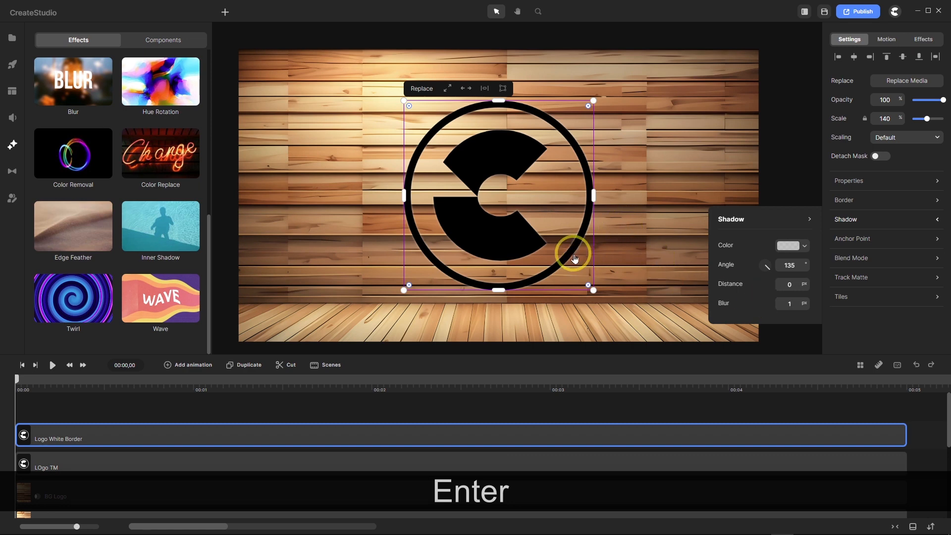
scroll(573, 257, up, 5)
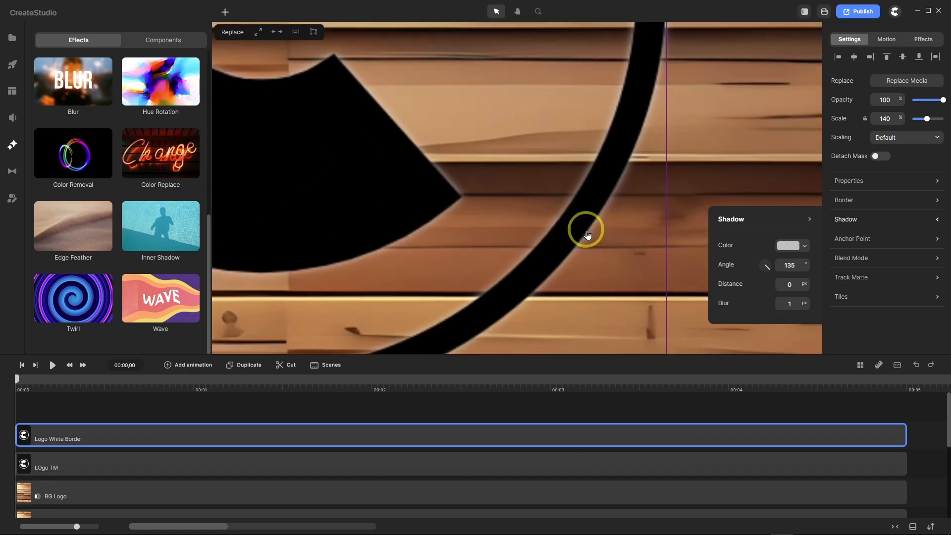
scroll(585, 231, down, 5)
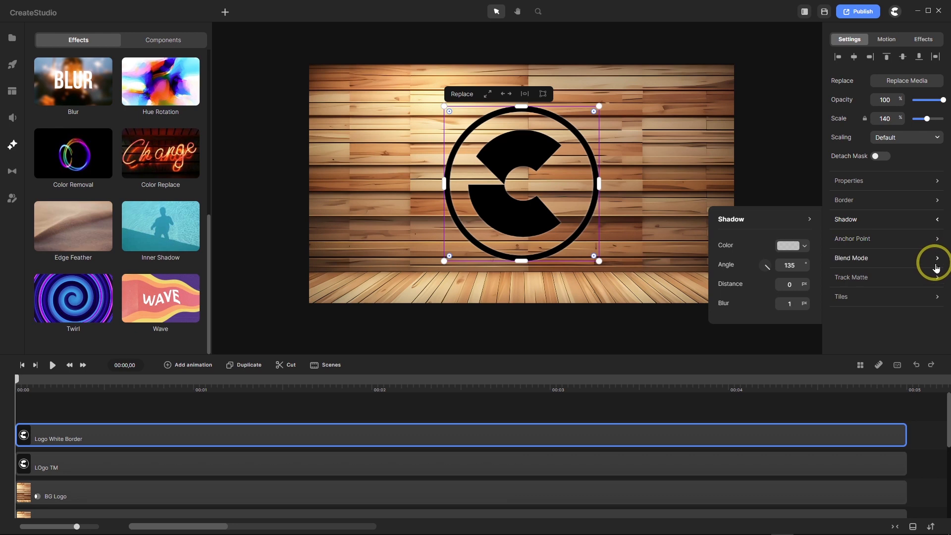
Set the Logo White Border layer's blend mode to Screen and check the light edges of the carving up close.
mouse_move(938, 261)
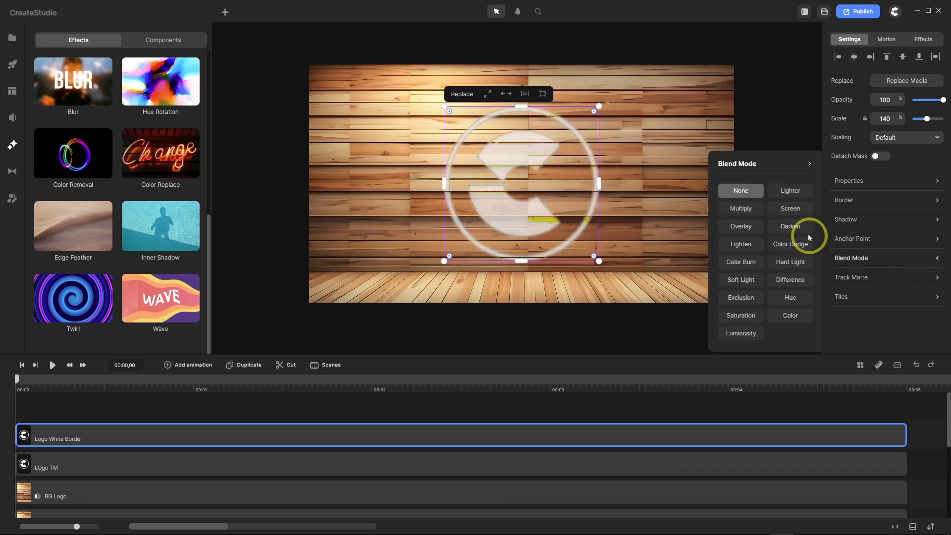
click(793, 209)
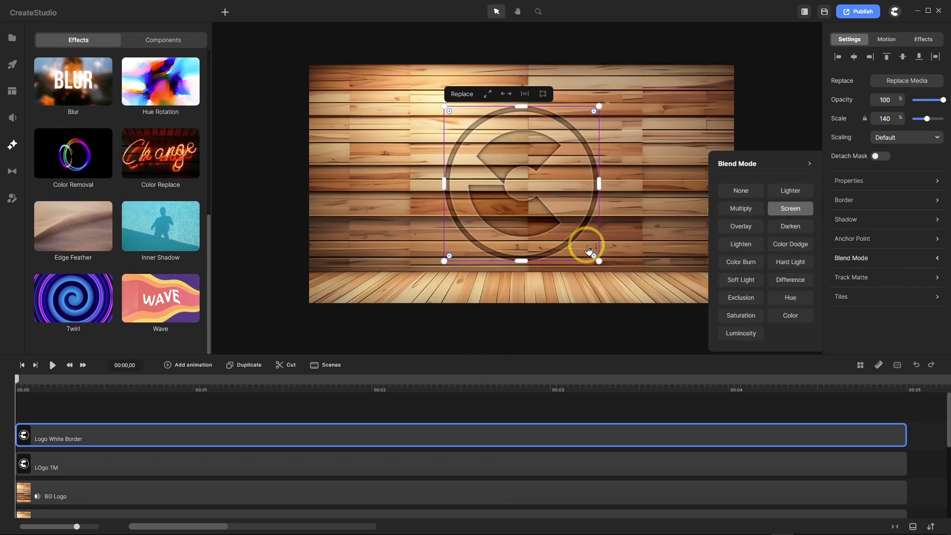
scroll(588, 246, up, 5)
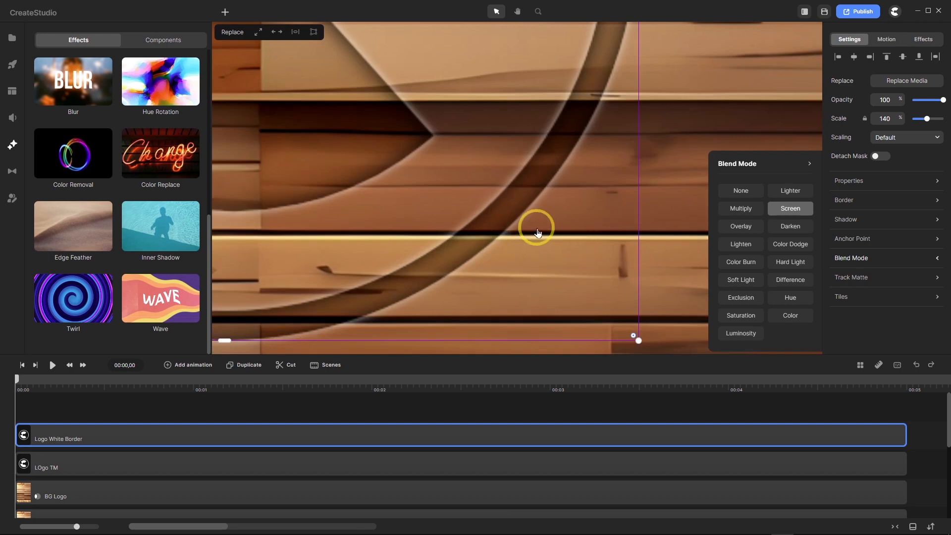
scroll(536, 226, down, 5)
scroll(450, 206, up, 5)
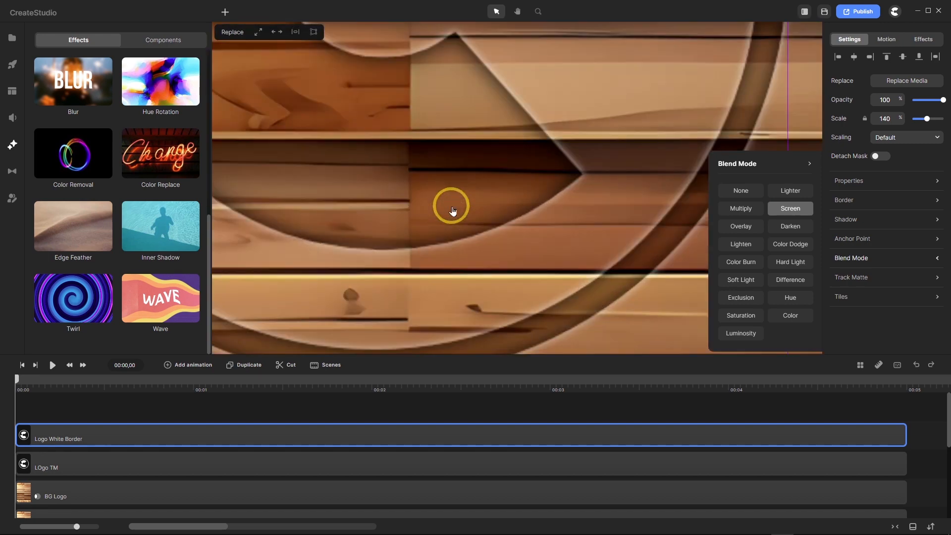
scroll(538, 232, down, 5)
scroll(619, 248, up, 5)
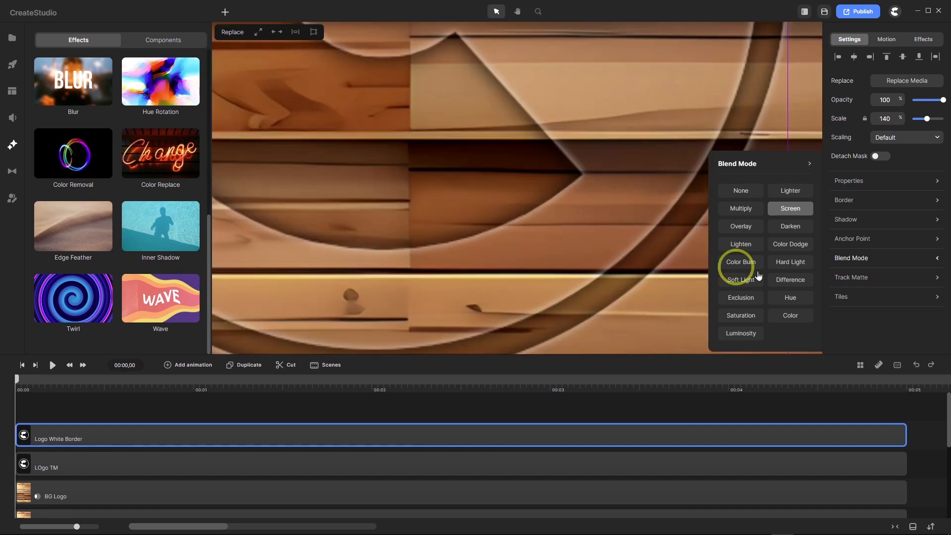
Reduce the opacity of Logo White Border's white shadow color slightly and check the softened logo edges.
click(938, 221)
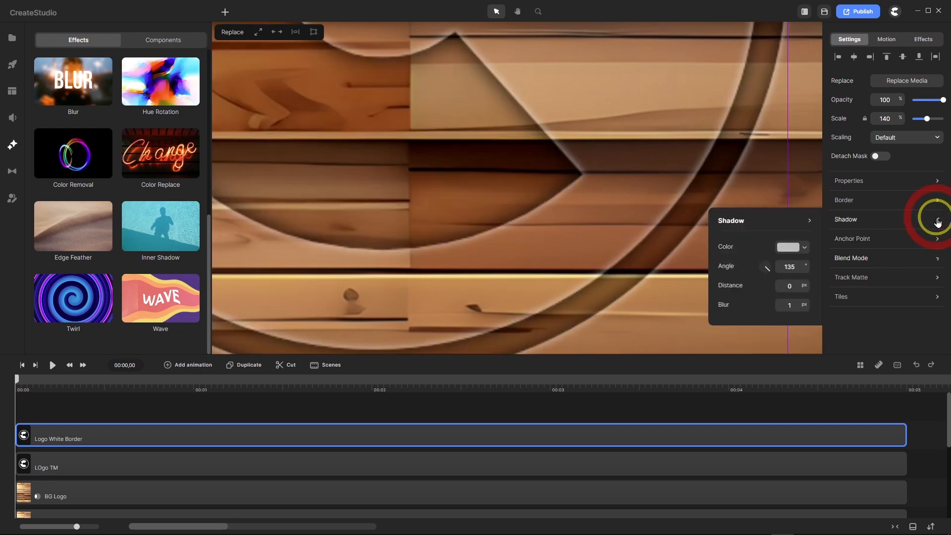
click(804, 248)
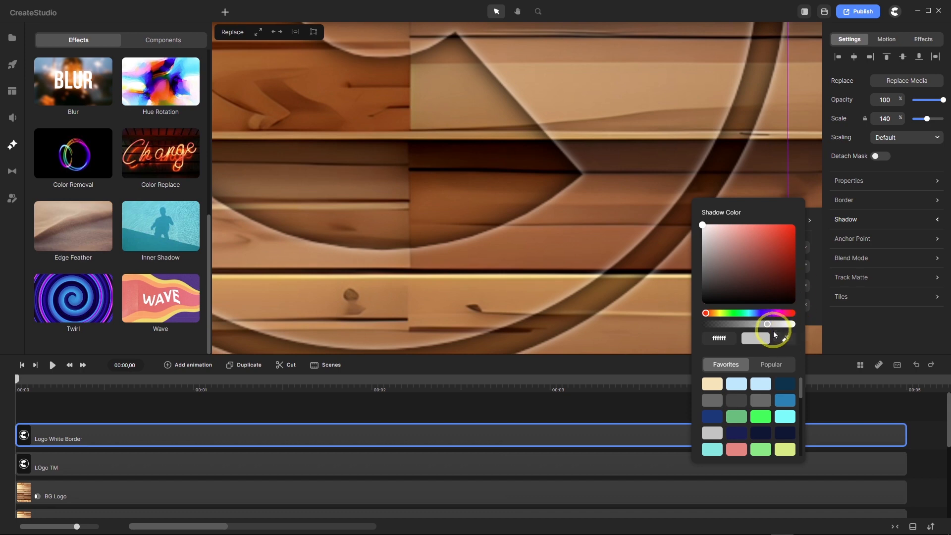
mouse_move(767, 327)
mouse_down()
mouse_move(743, 327)
mouse_move(758, 337)
mouse_up()
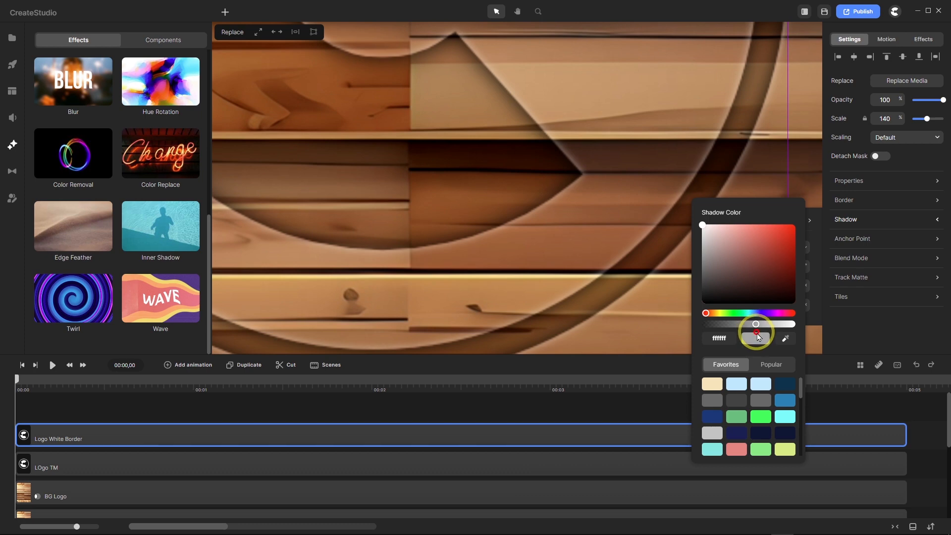
click(571, 411)
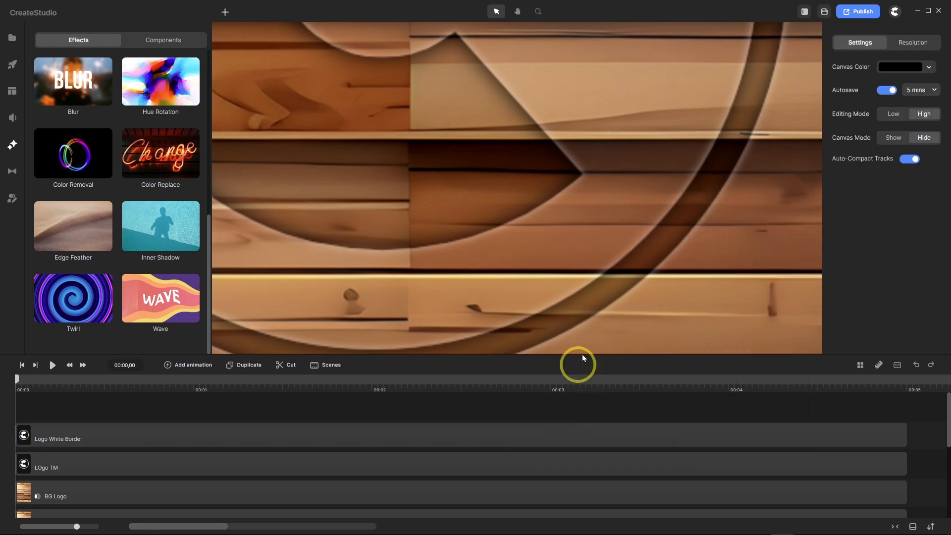
scroll(573, 239, down, 3)
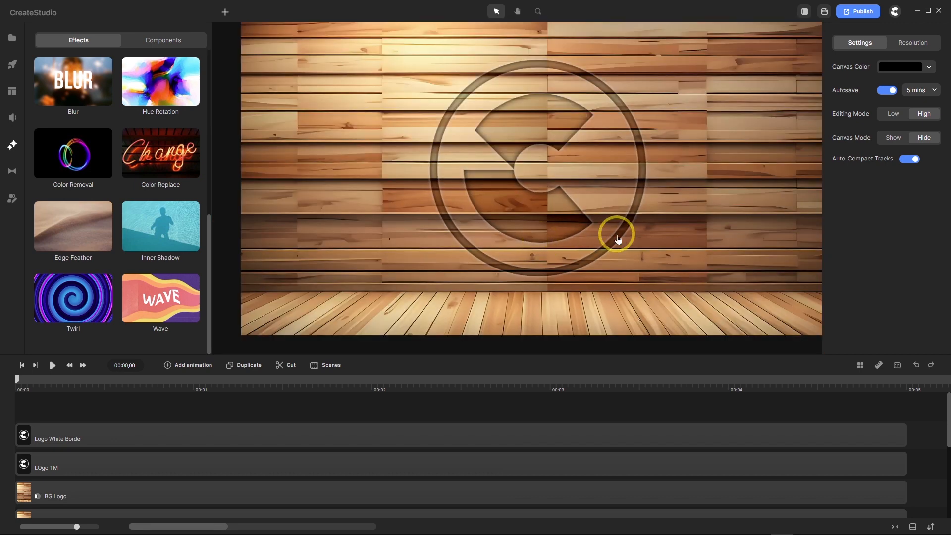
scroll(615, 236, up, 3)
scroll(575, 243, down, 3)
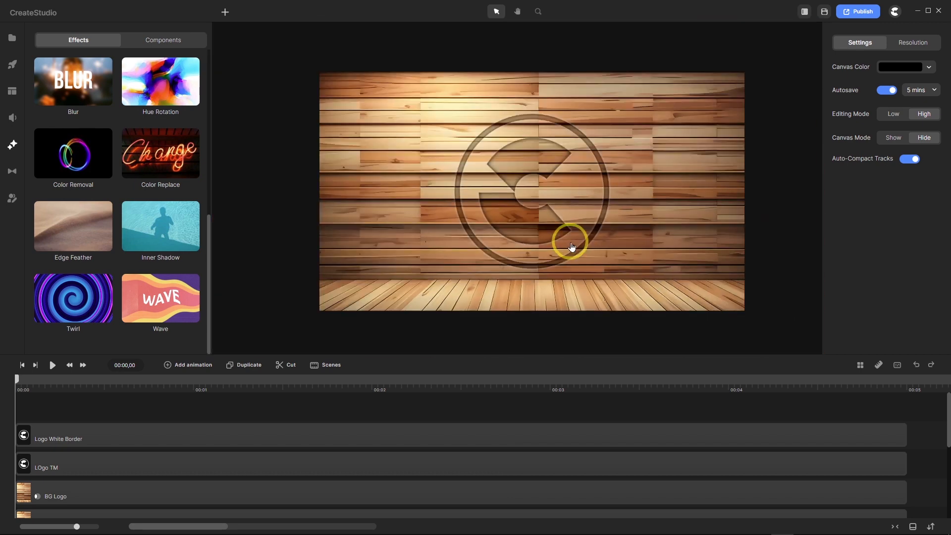
scroll(572, 246, up, 2)
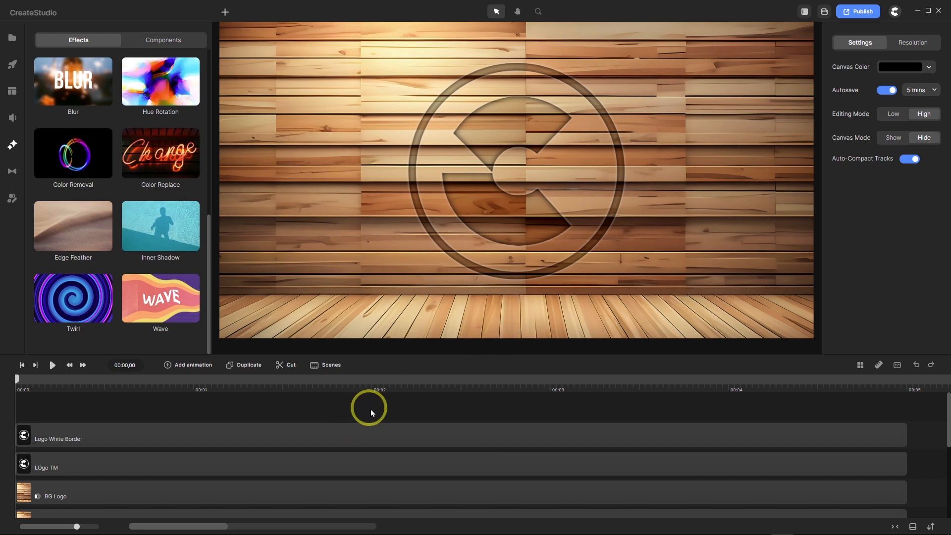
Move the Logo White Border and LOgo TM layers together to the left side of the wall and back to the centre.
drag(378, 406, 316, 467)
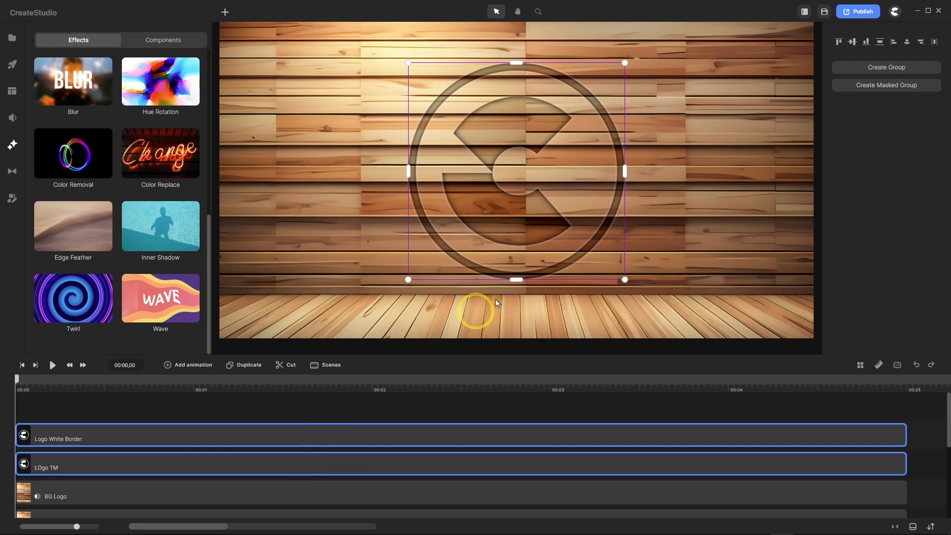
scroll(551, 242, up, 3)
scroll(553, 244, up, 2)
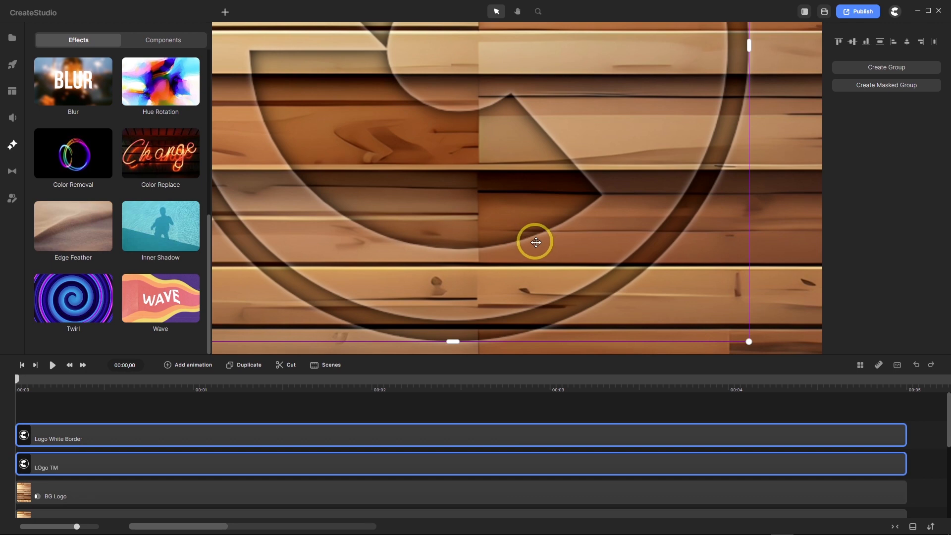
scroll(528, 240, down, 5)
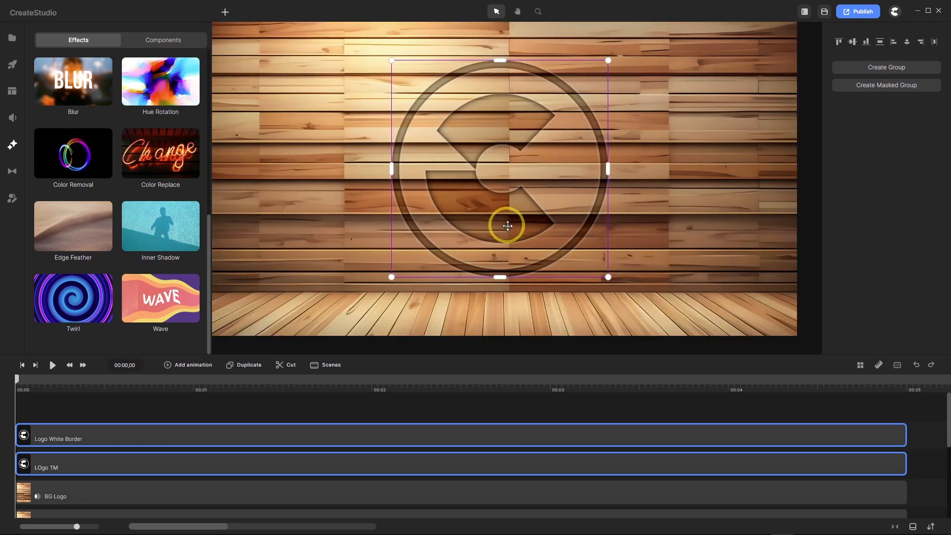
scroll(508, 226, down, 2)
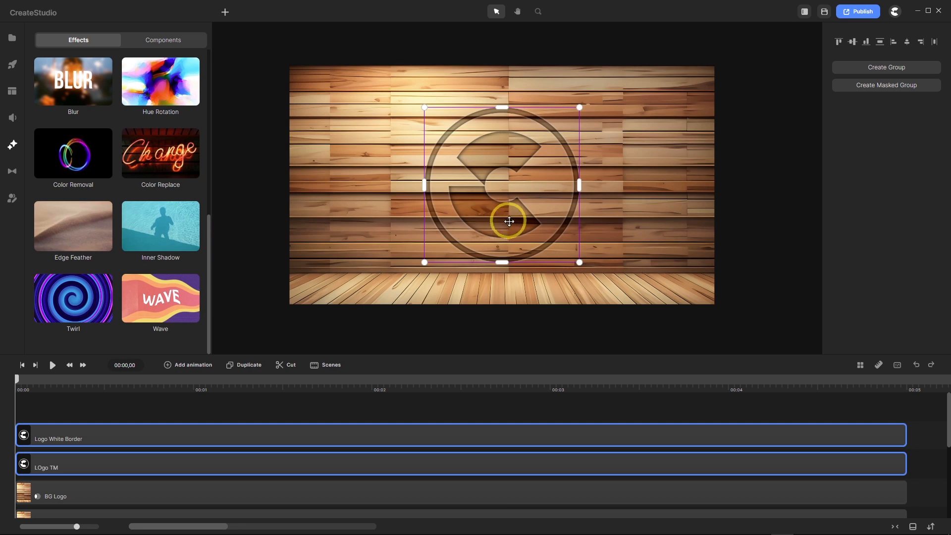
drag(509, 221, 388, 212)
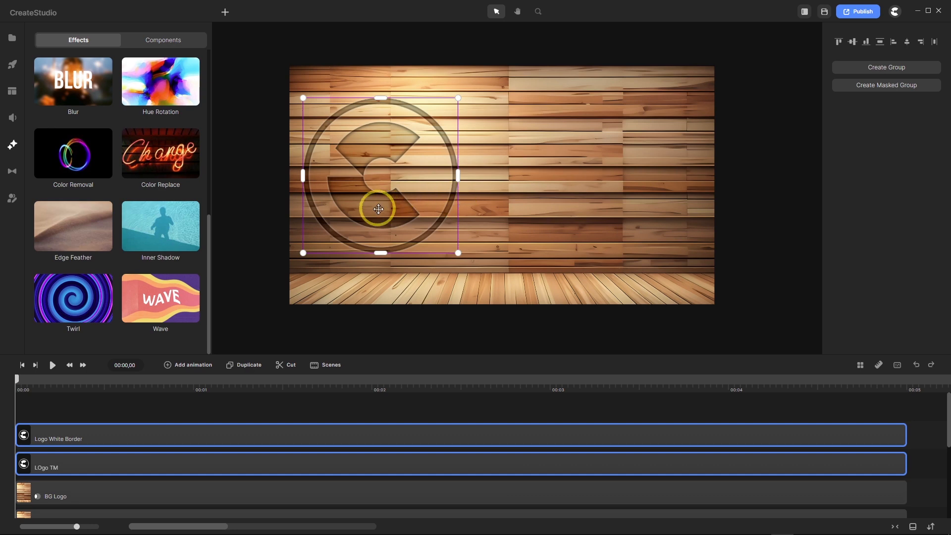
drag(378, 206, 497, 212)
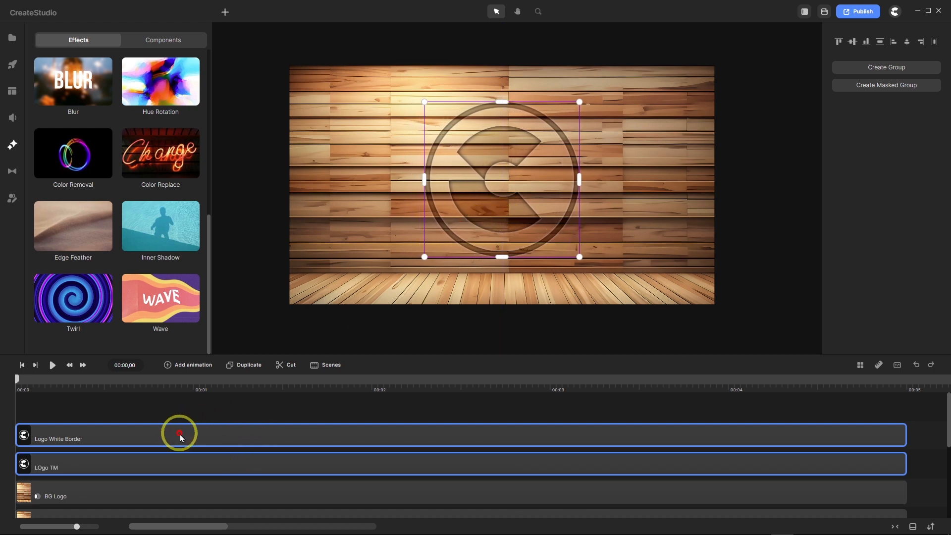
click(174, 464)
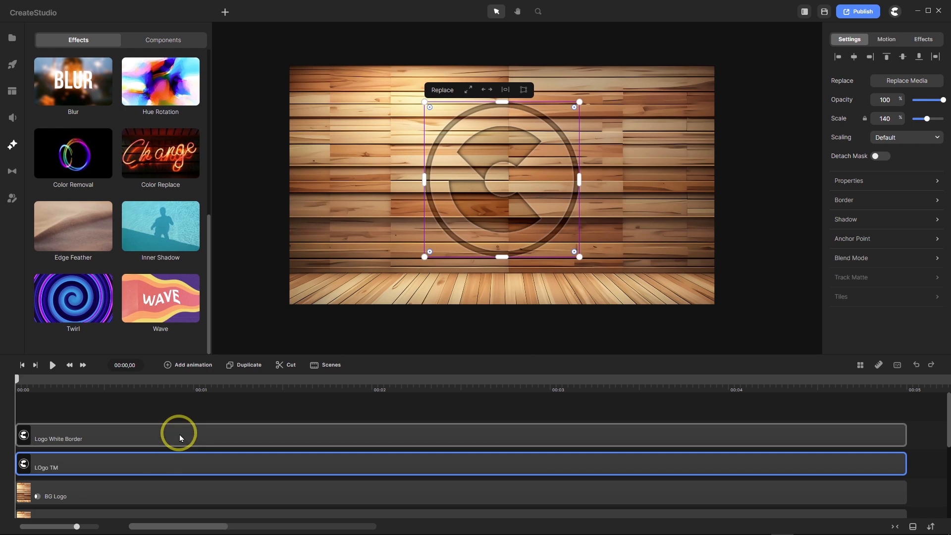
Group the Logo White Border and LOgo TM layers.
click(179, 435)
click(182, 463)
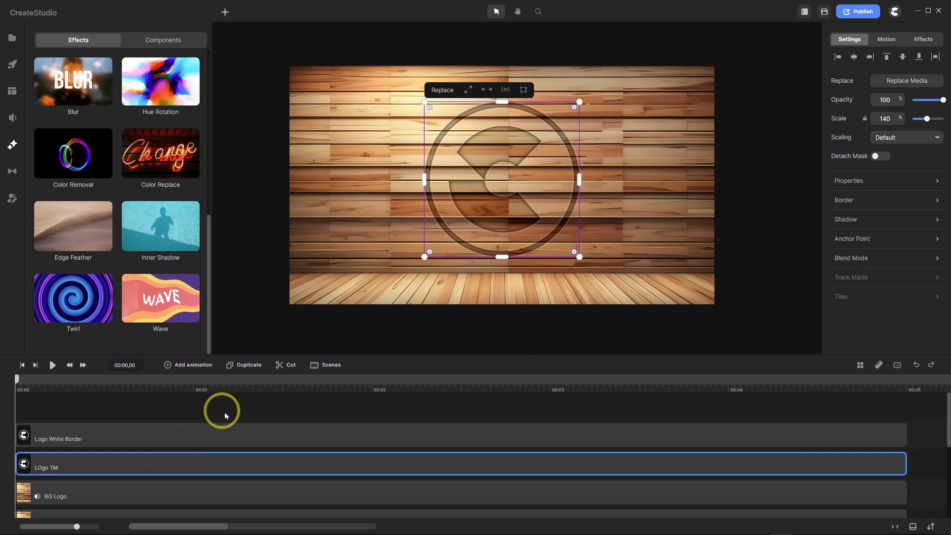
drag(275, 409, 229, 470)
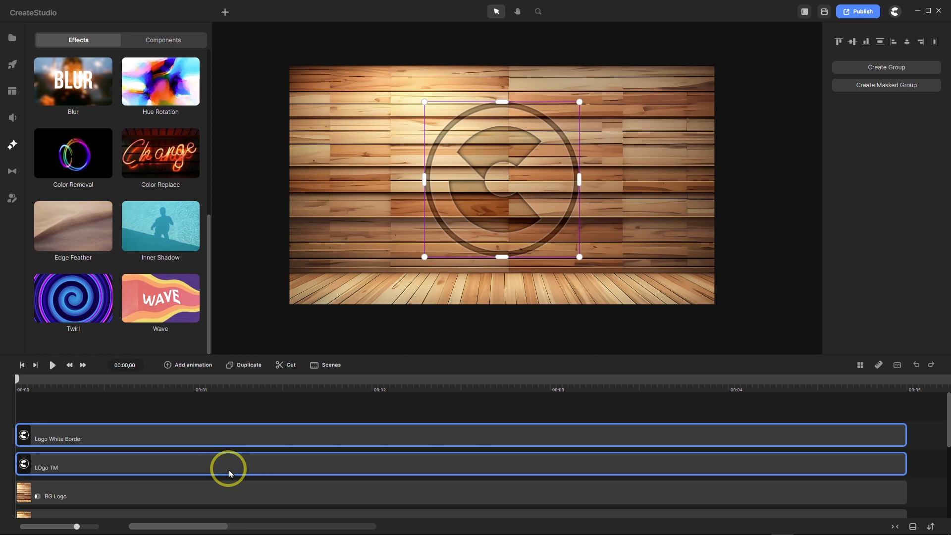
key(ctrl+g)
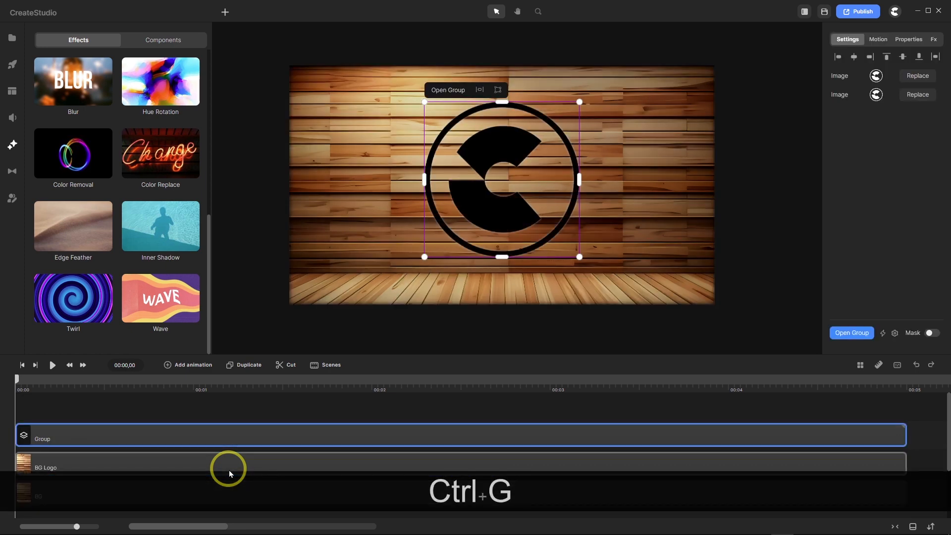
Ungroup the two logo layers, and undo both the ungrouping and the grouping.
right_click(251, 433)
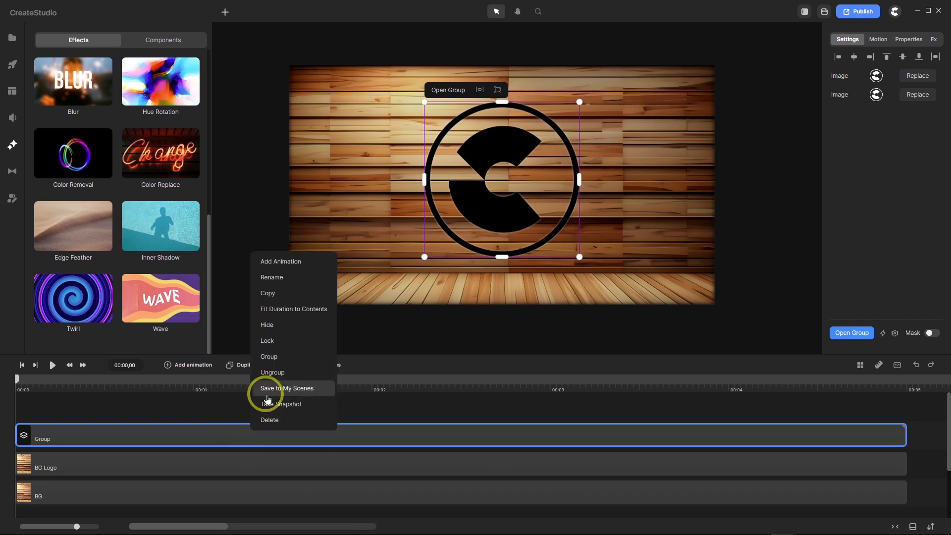
click(275, 374)
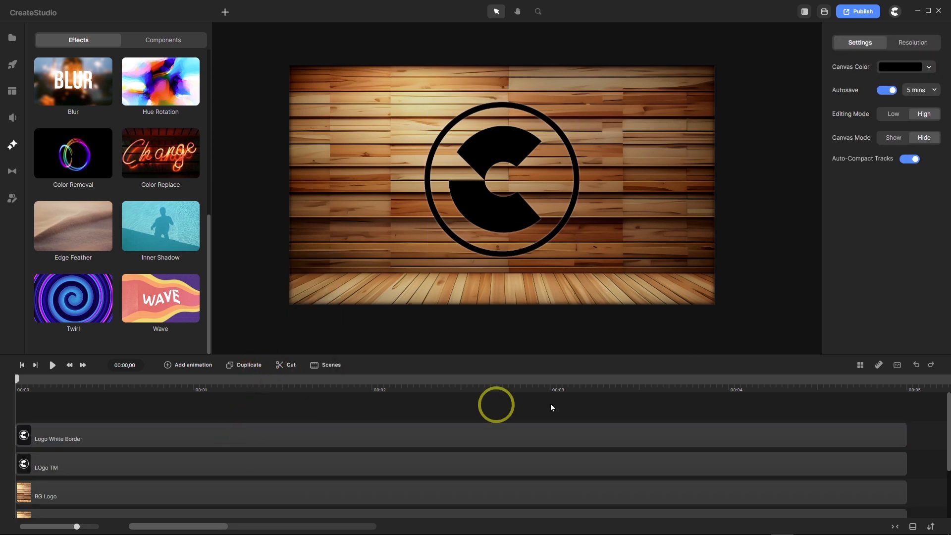
click(916, 365)
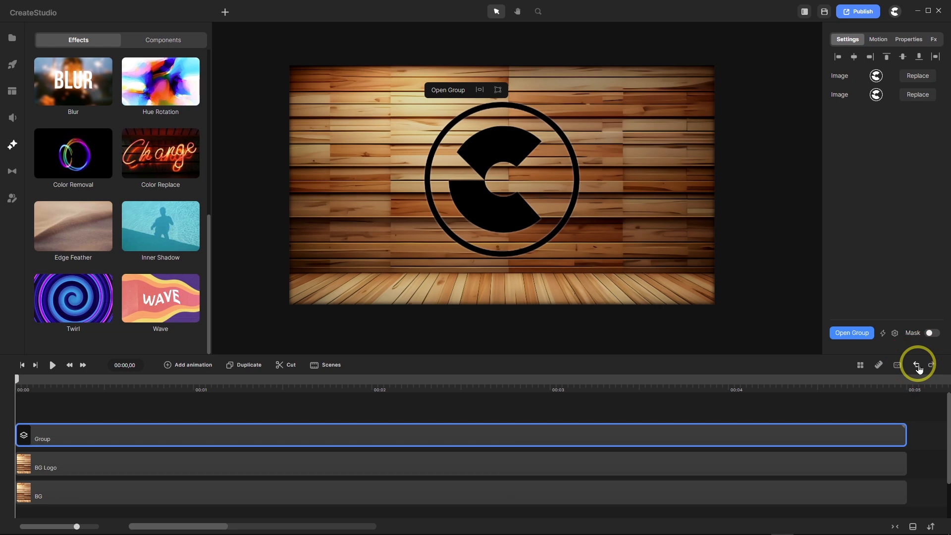
click(917, 366)
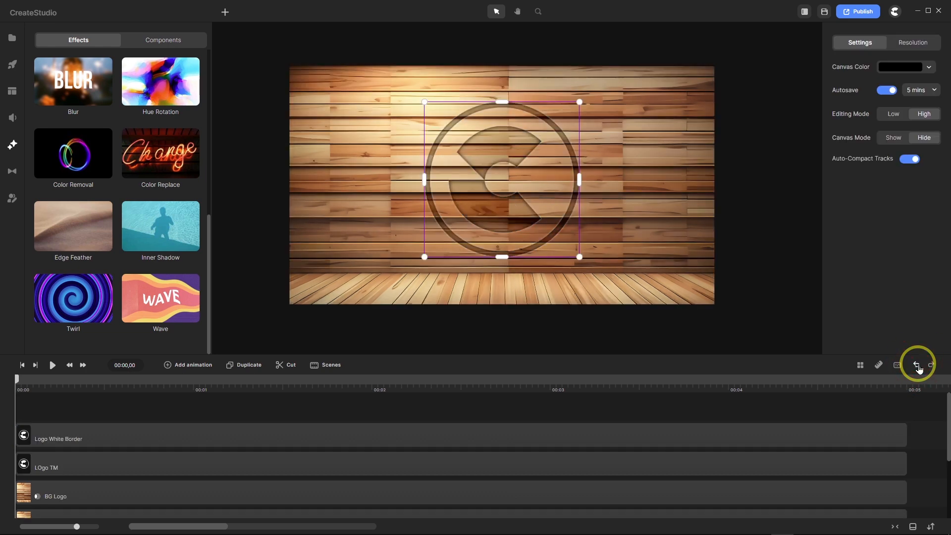
click(188, 411)
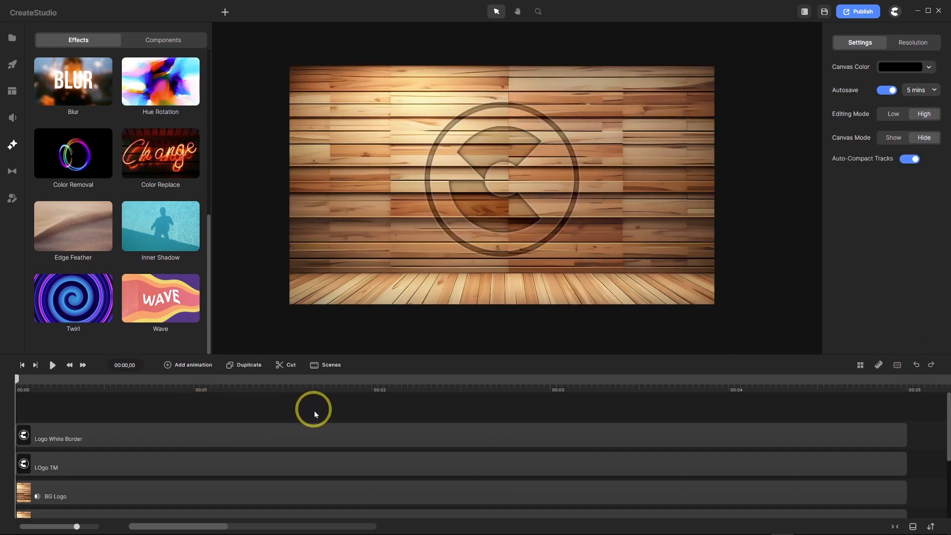
Move the Logo White Border and LOgo TM layers together slightly upward on the wall.
click(71, 439)
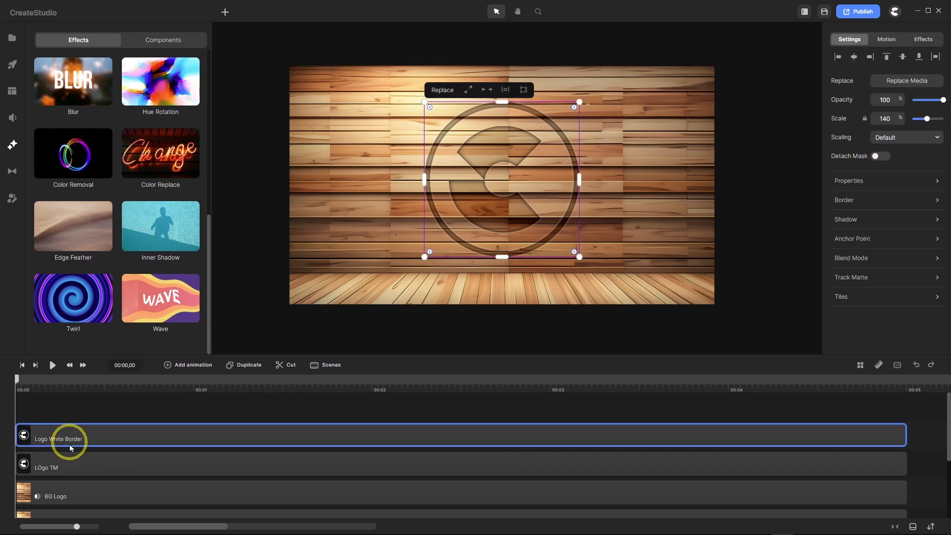
click(68, 465)
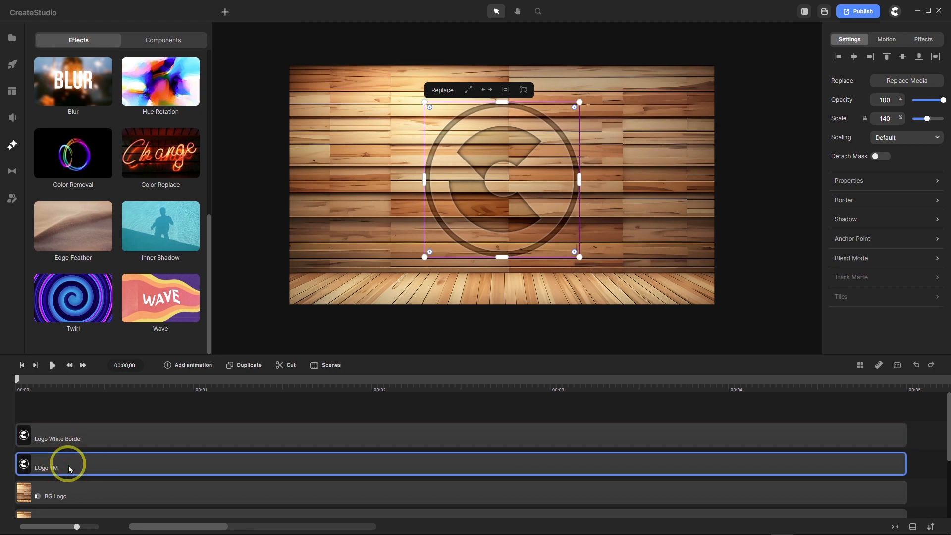
click(74, 437)
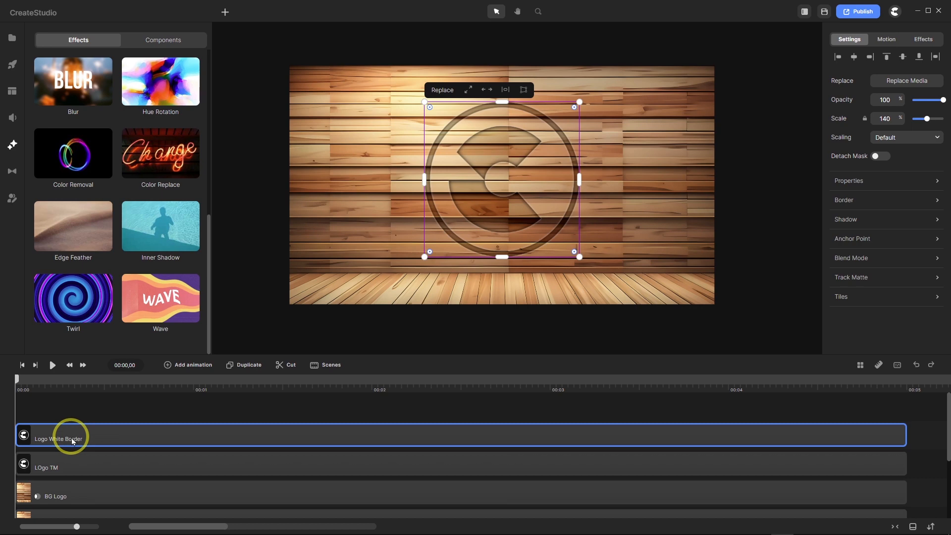
click(66, 462)
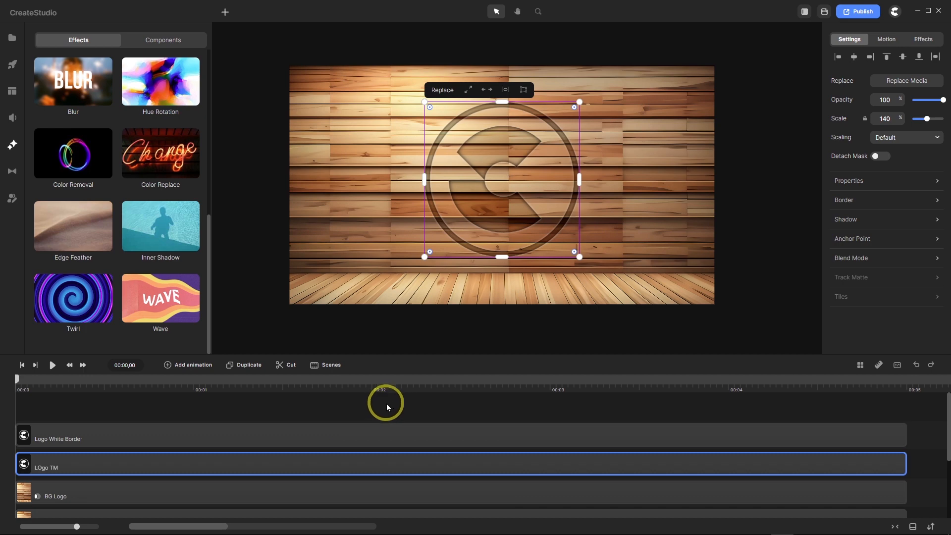
drag(386, 404, 335, 461)
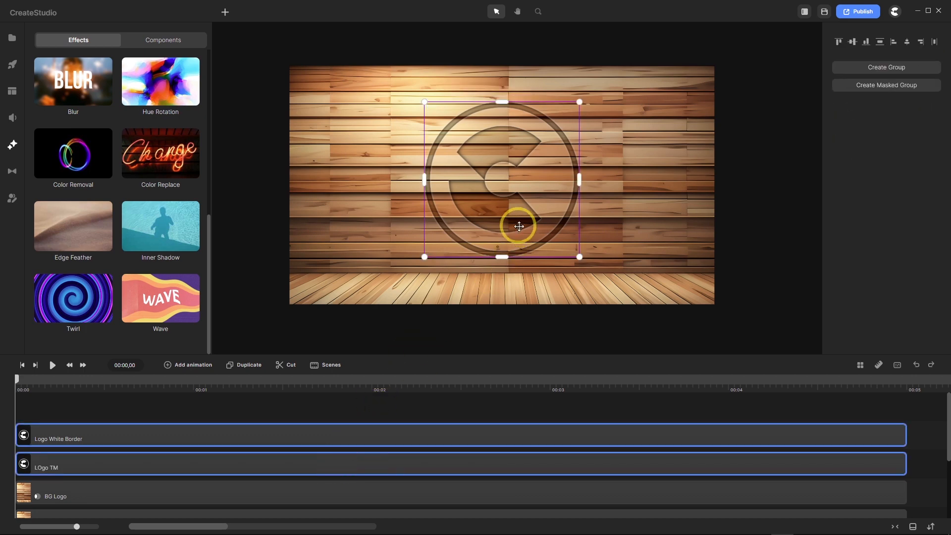
drag(511, 213, 515, 207)
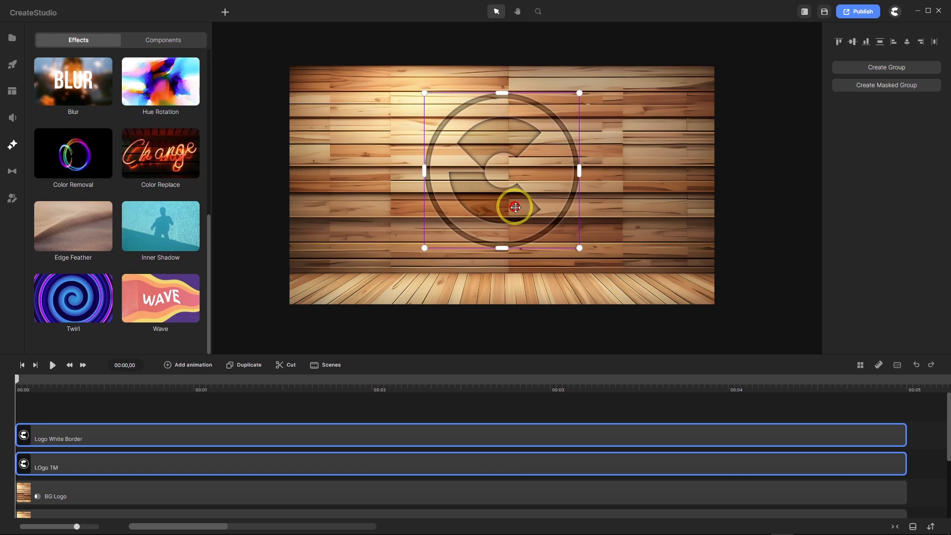
click(220, 414)
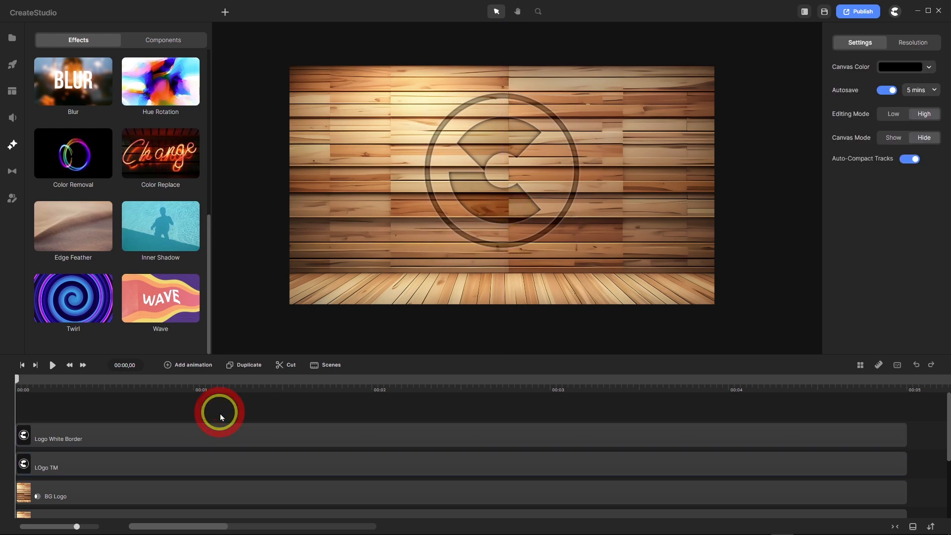
Play back the start of the composition and check the carved logo with the scene fitted to the view.
click(53, 365)
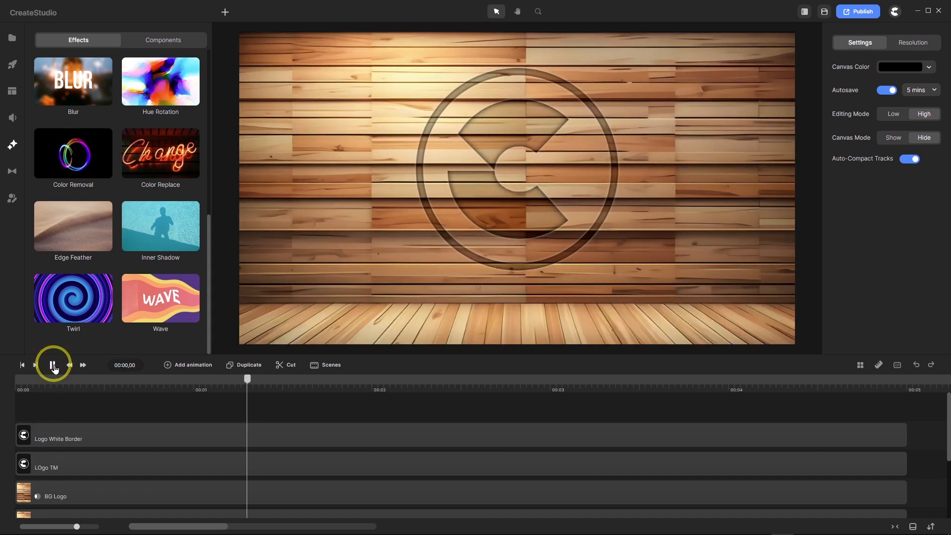
click(53, 365)
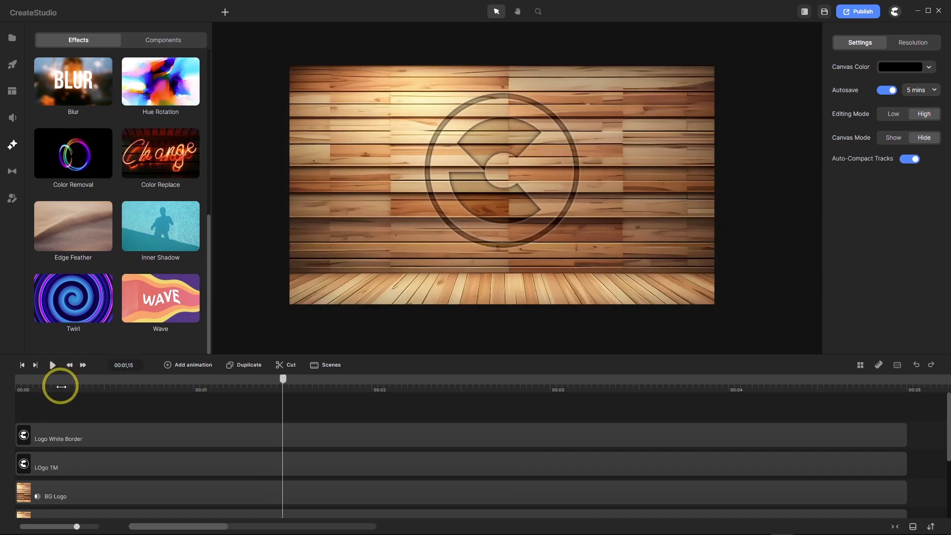
key(f)
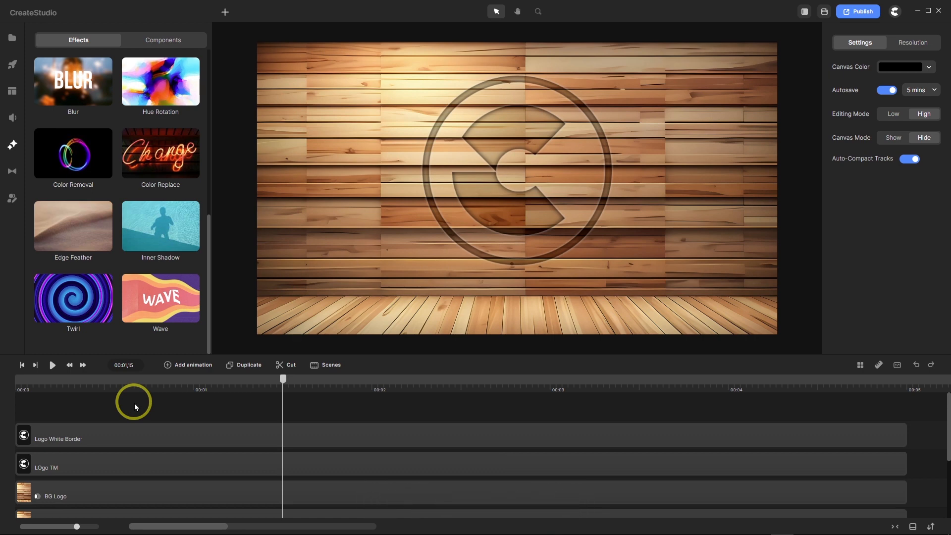
click(138, 432)
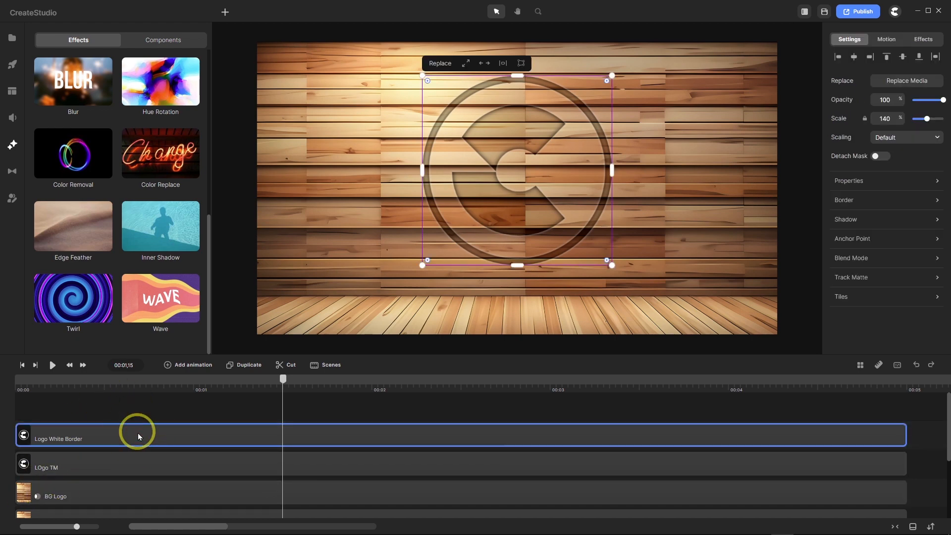
click(152, 404)
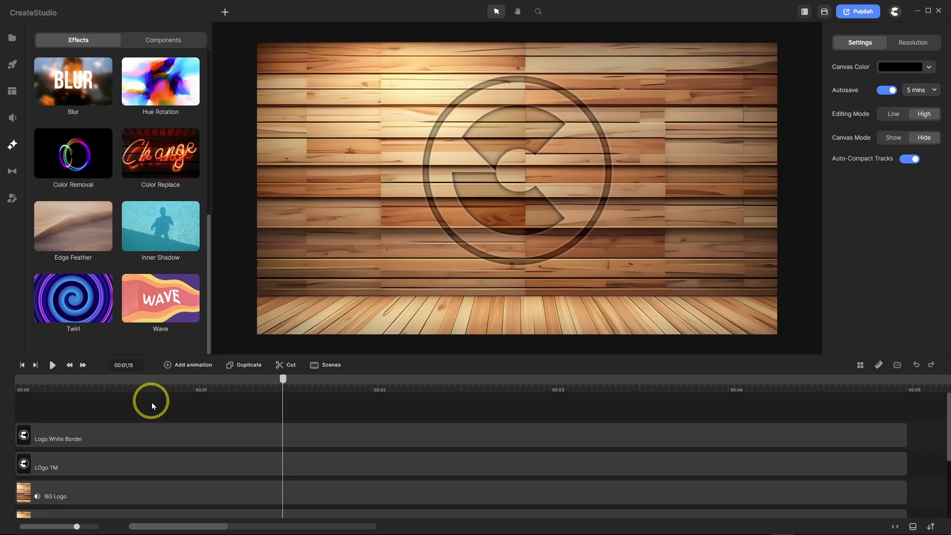
Invert the BG Logo layer's alpha track matte and check the raised logo's edges up close.
click(38, 497)
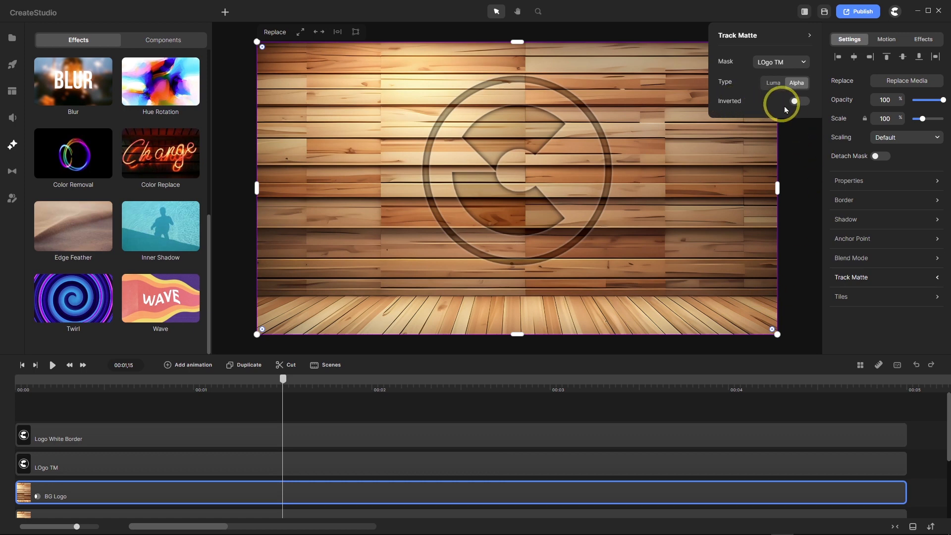
click(801, 102)
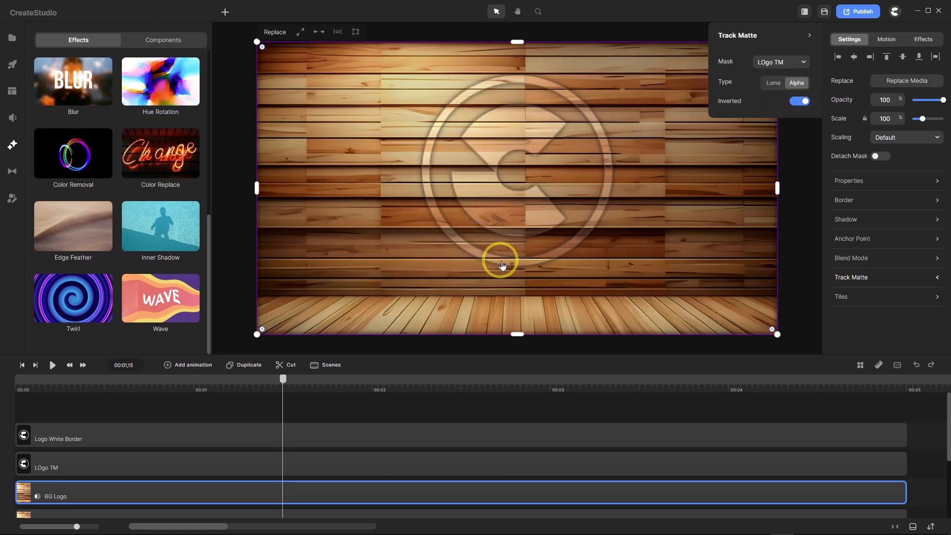
scroll(505, 267, up, 5)
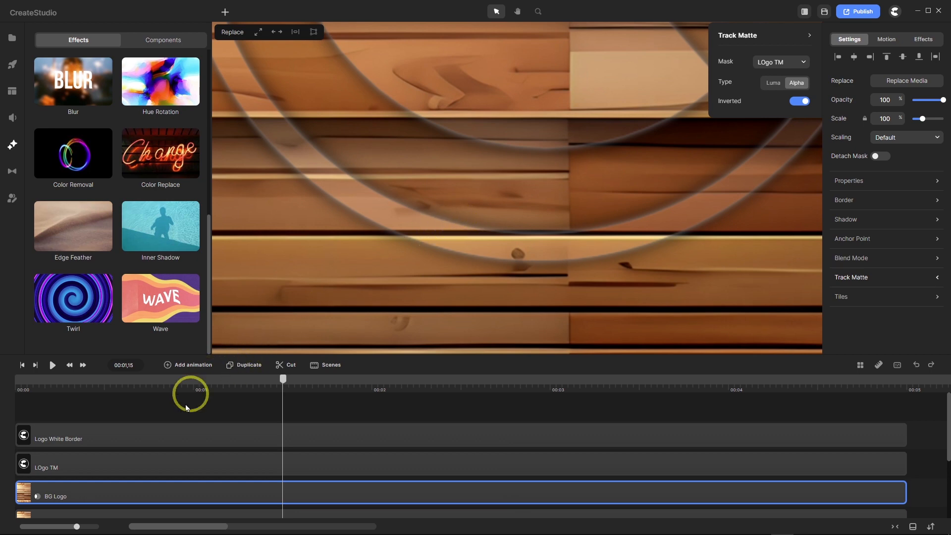
Hide the Logo White Border layer and check the raised logo without its white edges.
click(179, 438)
right_click(179, 437)
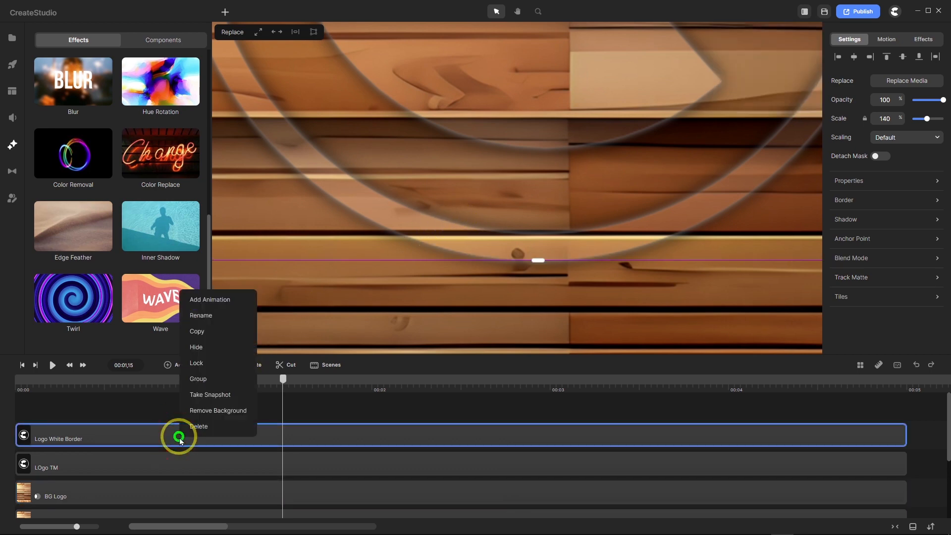
click(209, 350)
scroll(484, 275, up, 3)
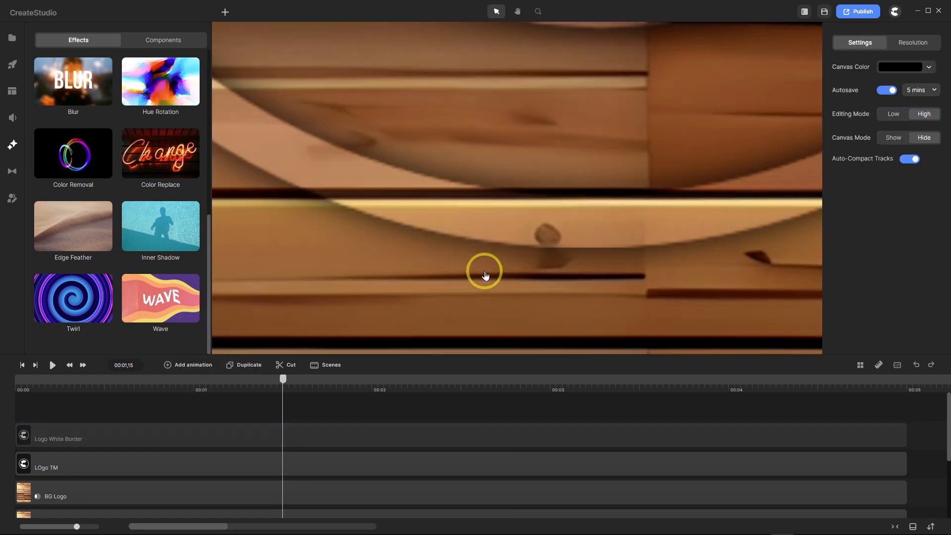
scroll(480, 271, down, 3)
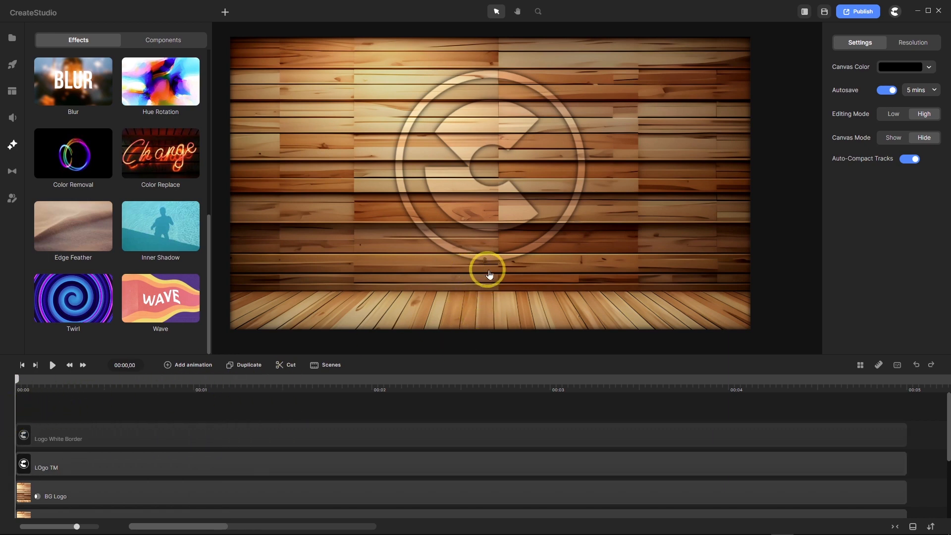
scroll(529, 272, down, 3)
scroll(529, 272, up, 3)
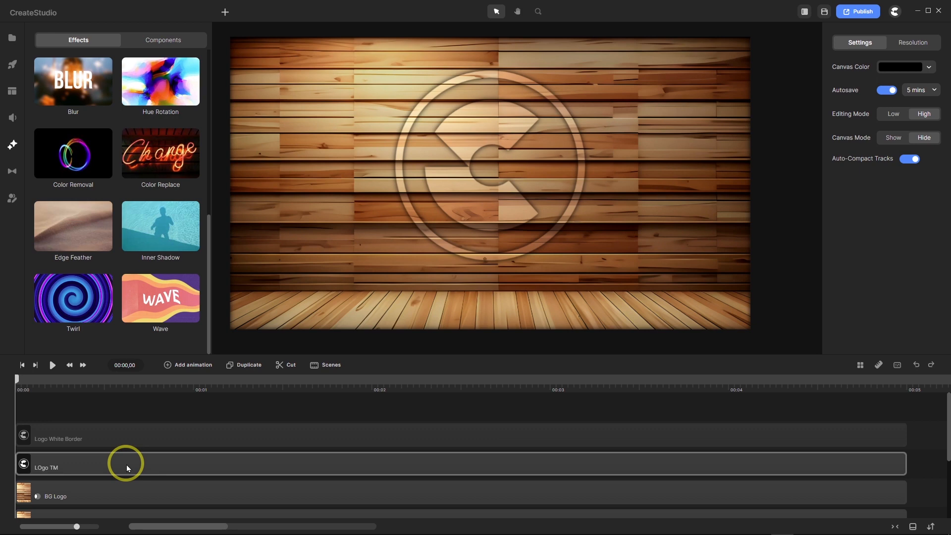
Undo the hiding of Logo White Border and the inversion of the BG Logo track matte.
click(917, 366)
click(917, 366)
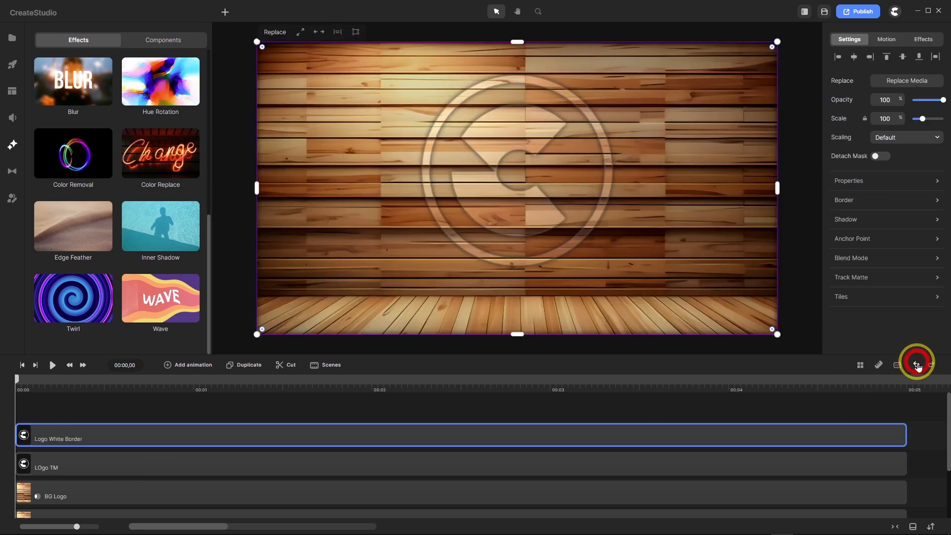
click(917, 365)
click(917, 365)
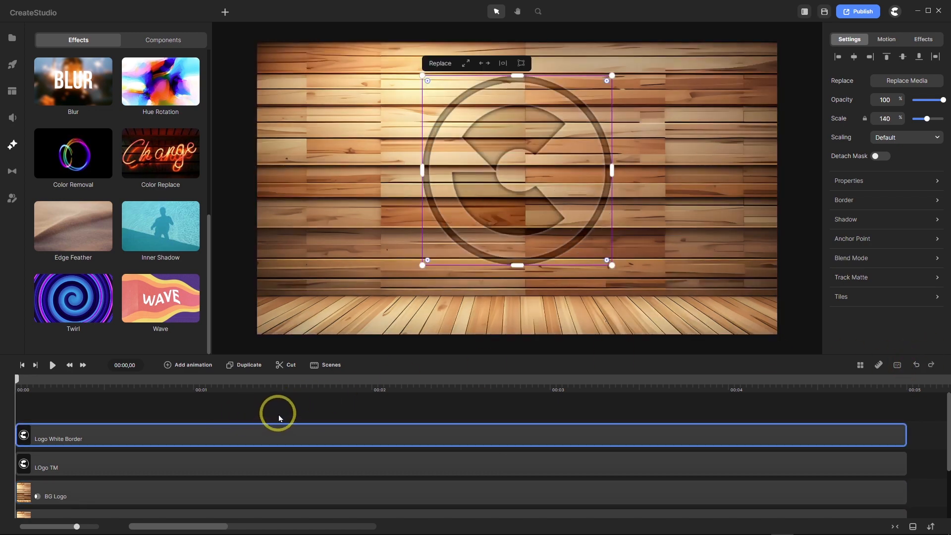
Group the Logo White Border, LOgo TM, BG Logo and BG layers together.
scroll(278, 418, down, 1)
drag(305, 397, 237, 513)
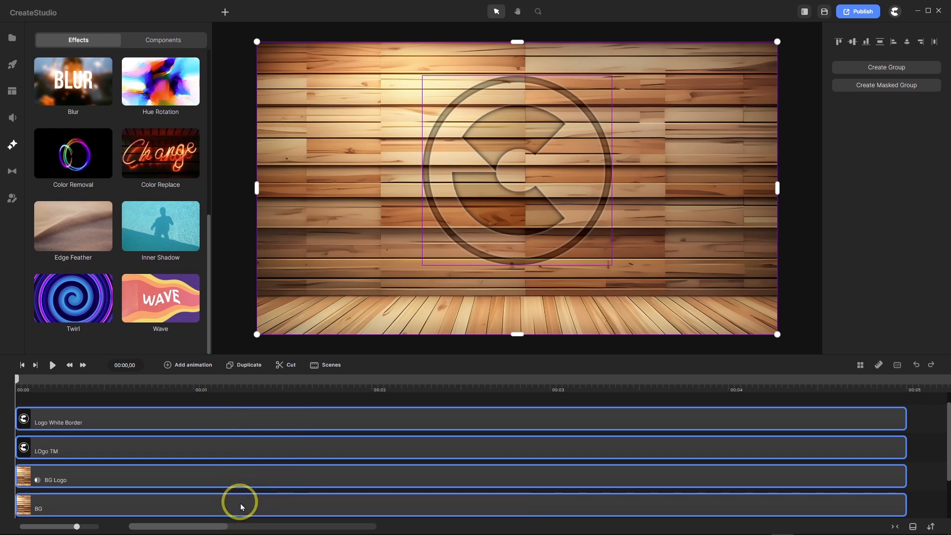
key(ctrl+g)
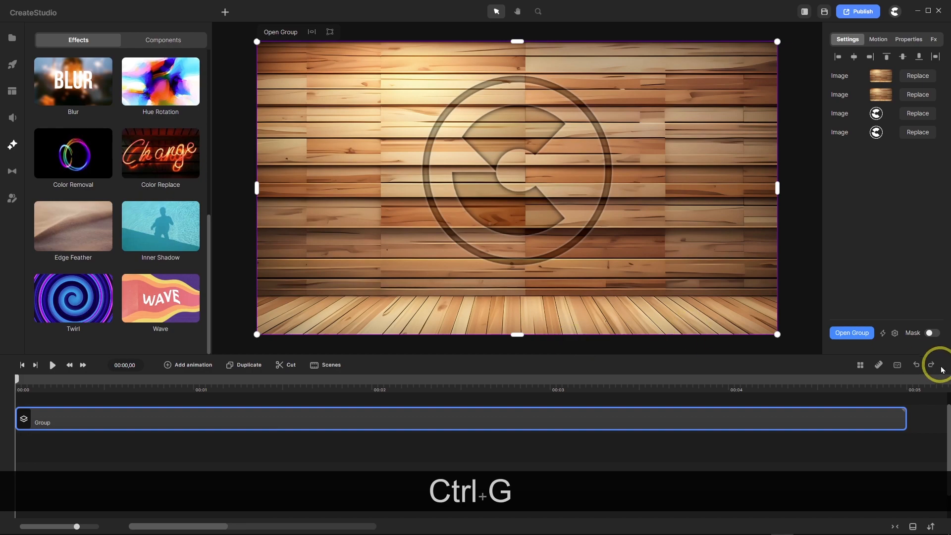
In the group's Easy Edit Properties, link the two logo images and the two background images, with the logo pair listed first.
click(895, 333)
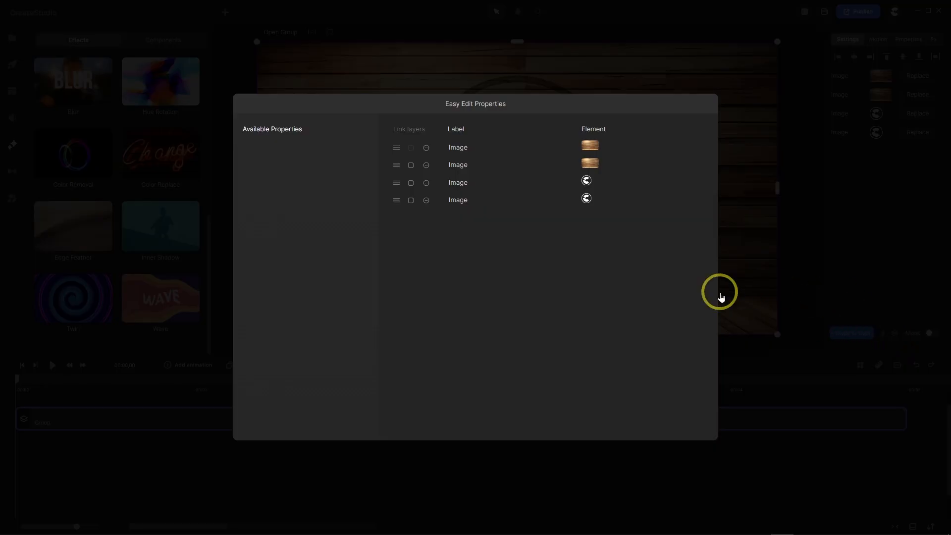
click(410, 201)
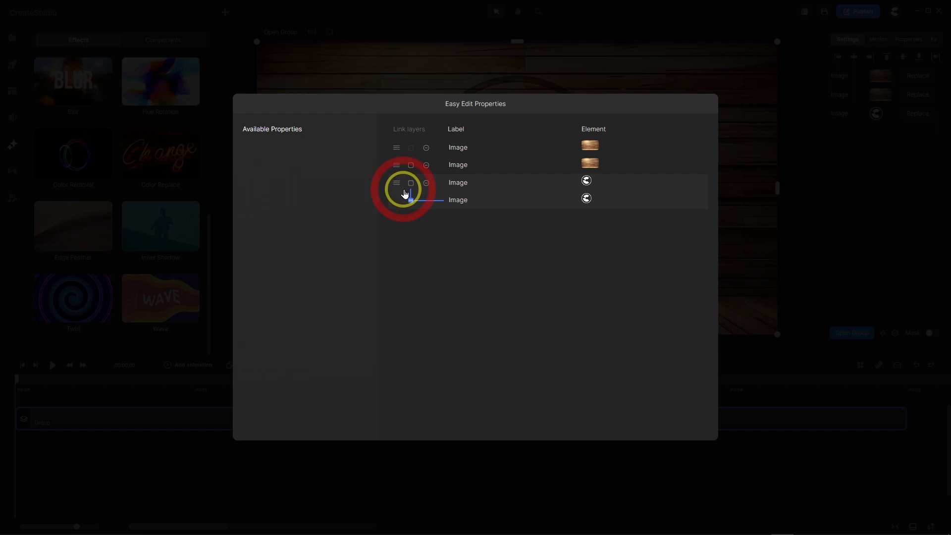
click(411, 165)
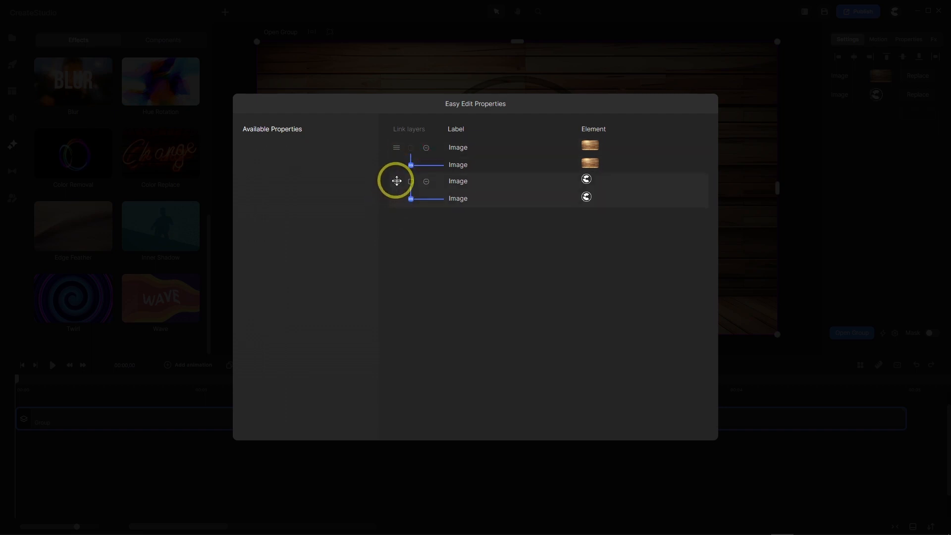
drag(397, 180, 393, 149)
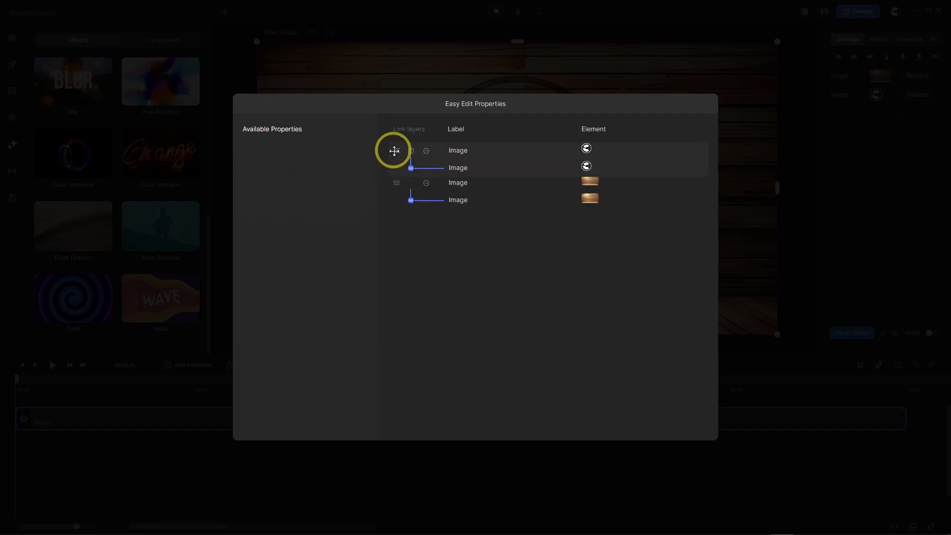
Replace the group's logo image with MMM Max Logo New from the project media and inspect the carved result up close.
click(900, 214)
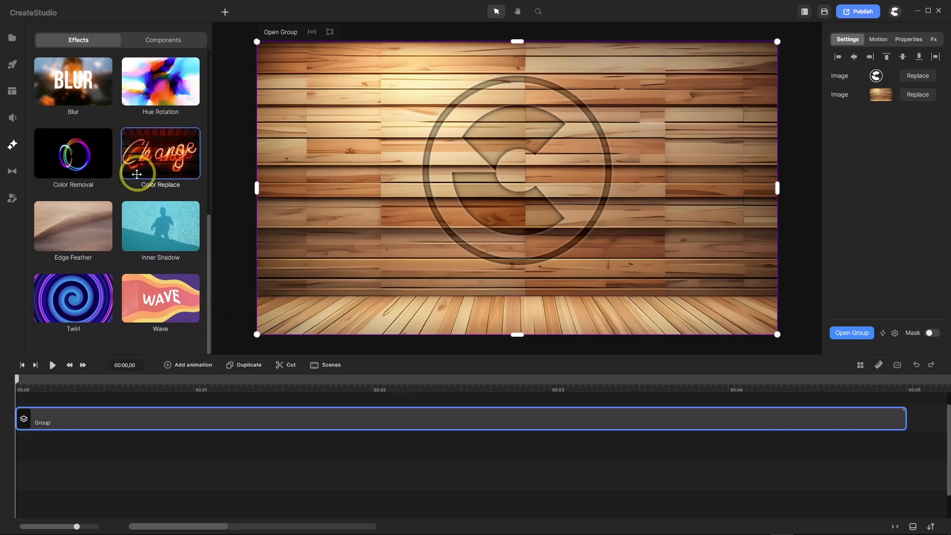
click(12, 39)
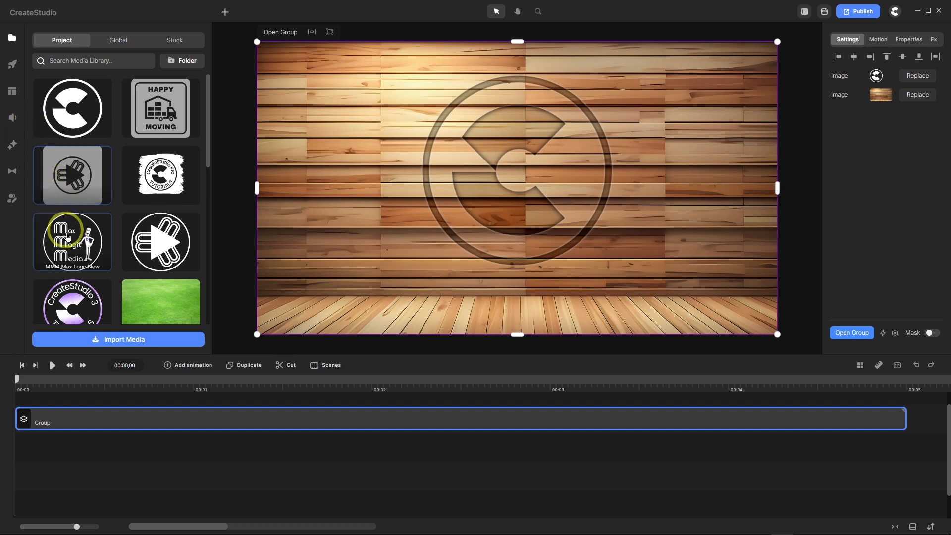
click(920, 76)
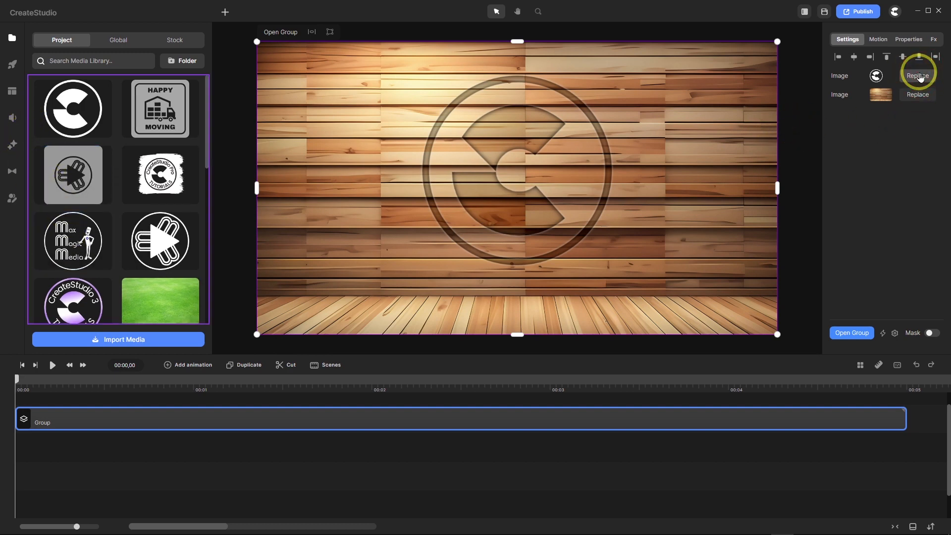
click(86, 246)
scroll(520, 188, up, 5)
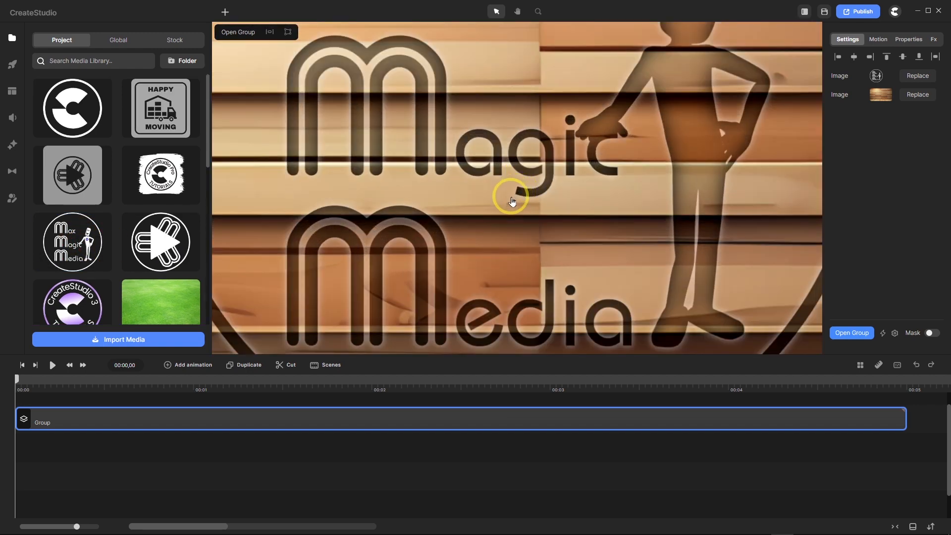
scroll(512, 201, up, 2)
scroll(512, 202, down, 4)
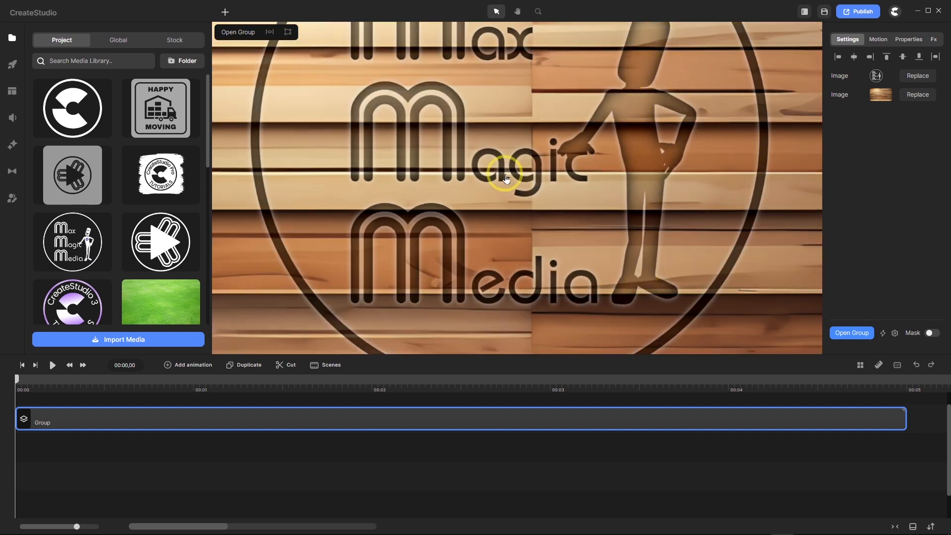
scroll(502, 180, down, 3)
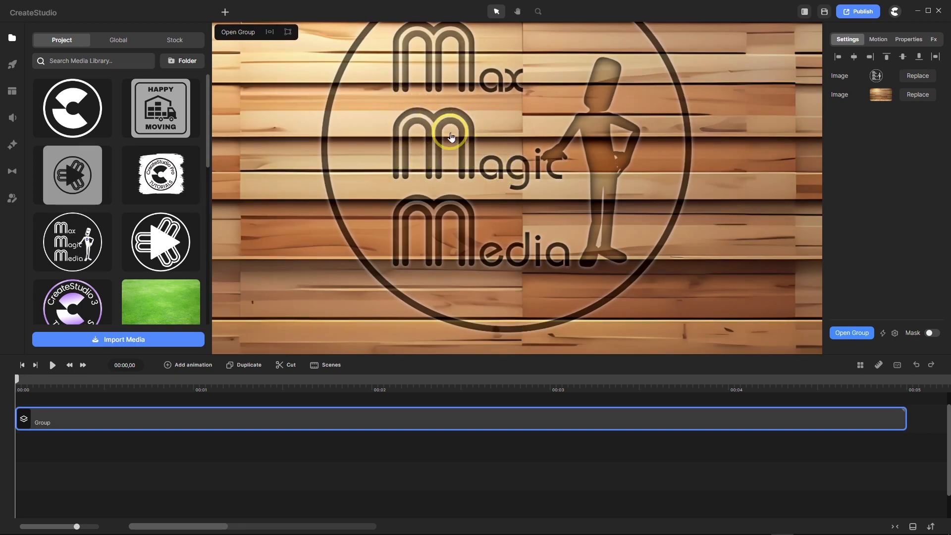
scroll(452, 130, down, 1)
scroll(509, 30, up, 2)
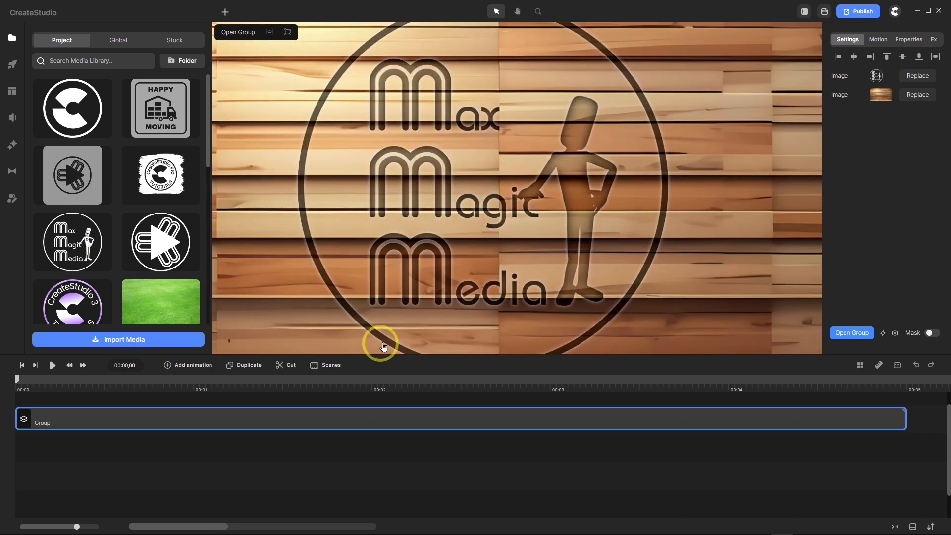
Inside the group, set the BG Logo layer's Inner Shadow blur to 0.1%.
double_click(340, 419)
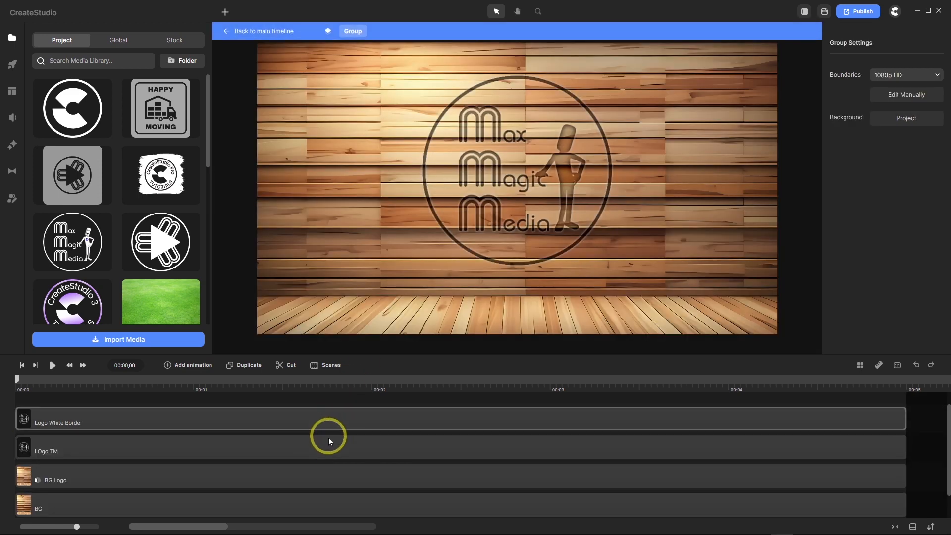
click(308, 478)
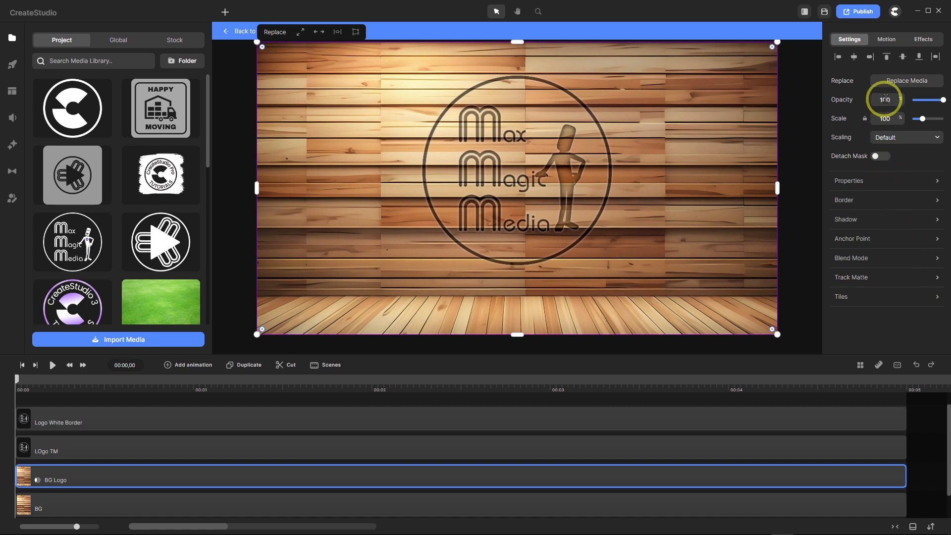
click(924, 39)
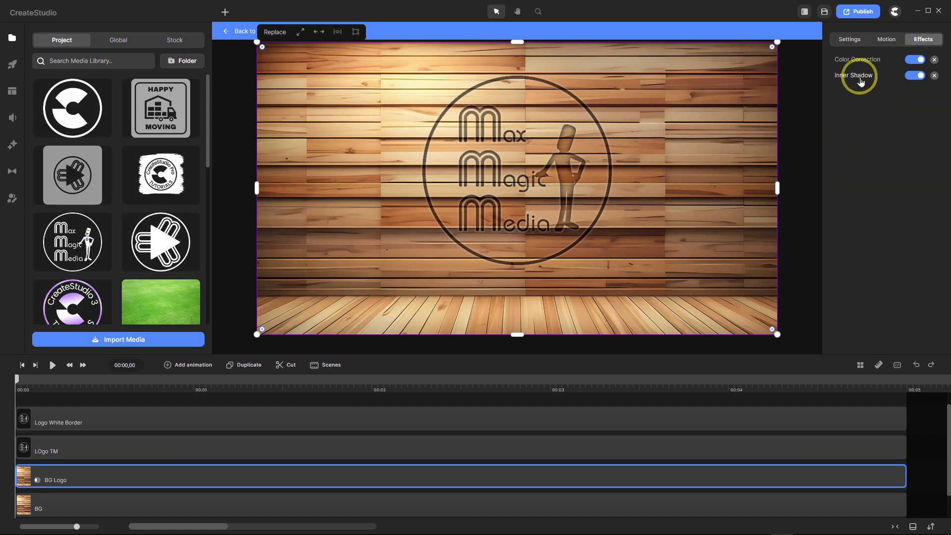
click(860, 78)
scroll(556, 159, up, 3)
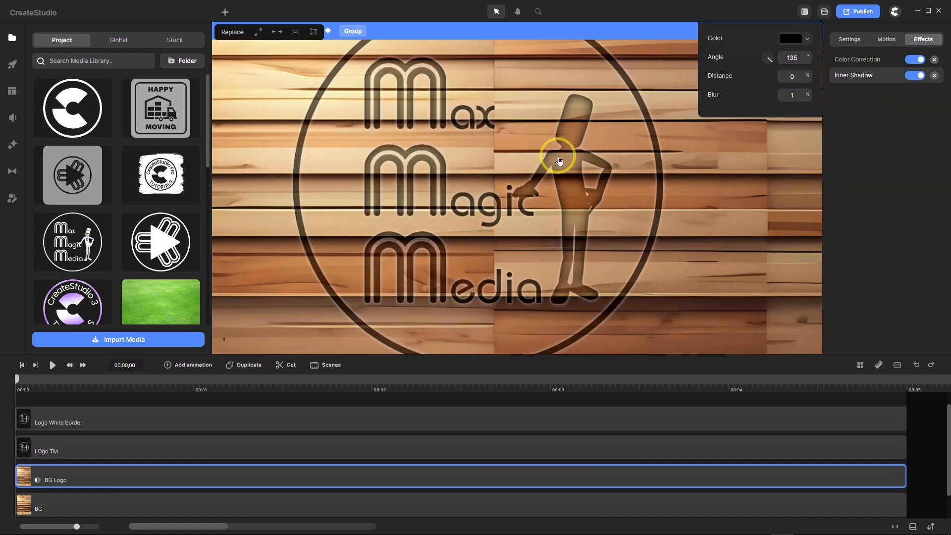
click(780, 97)
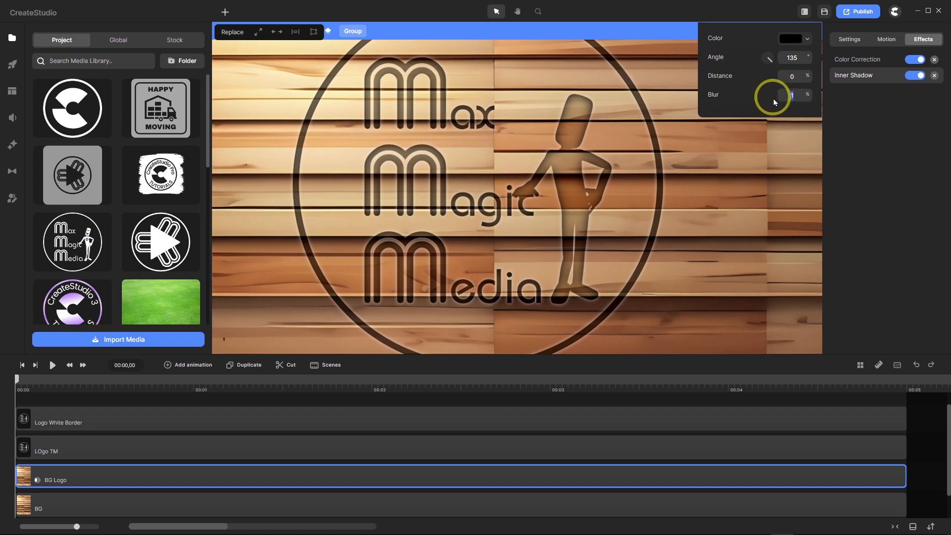
text(.1)
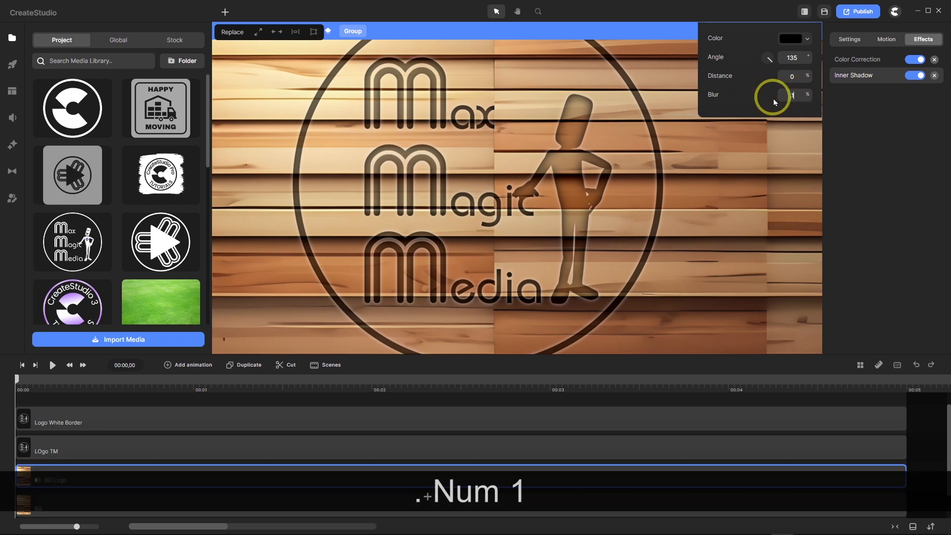
key(Return)
key(Return)
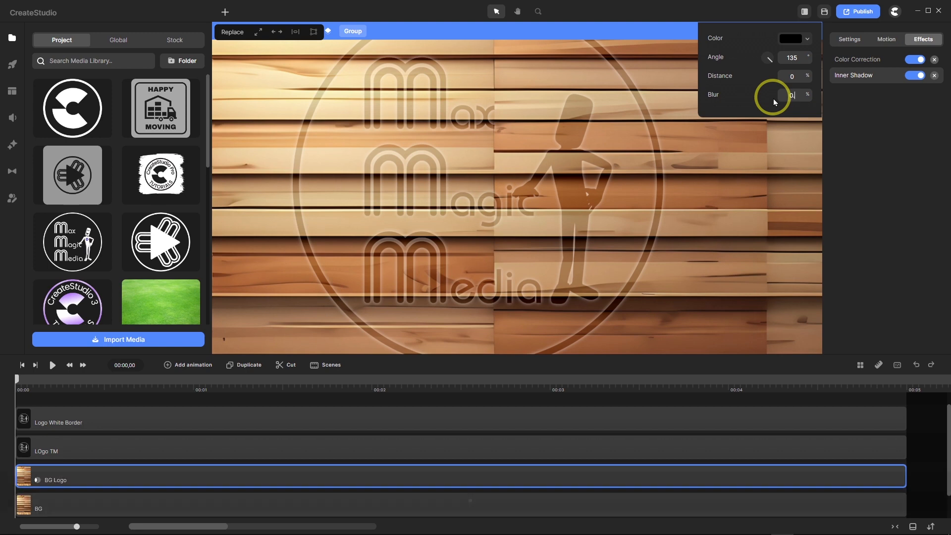
text(.1)
key(Return)
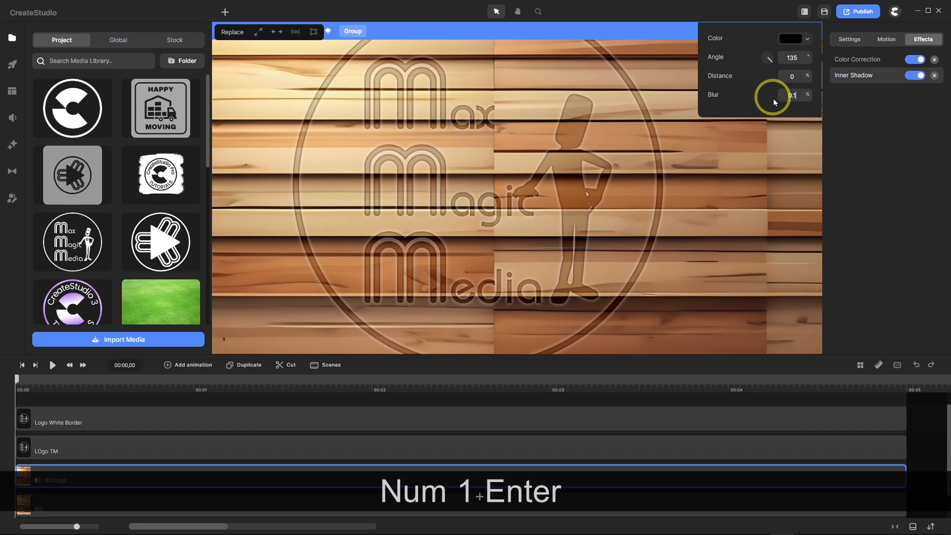
Set the BG Logo layer's Color Correction brightness to -16%.
scroll(509, 203, down, 5)
scroll(509, 203, up, 4)
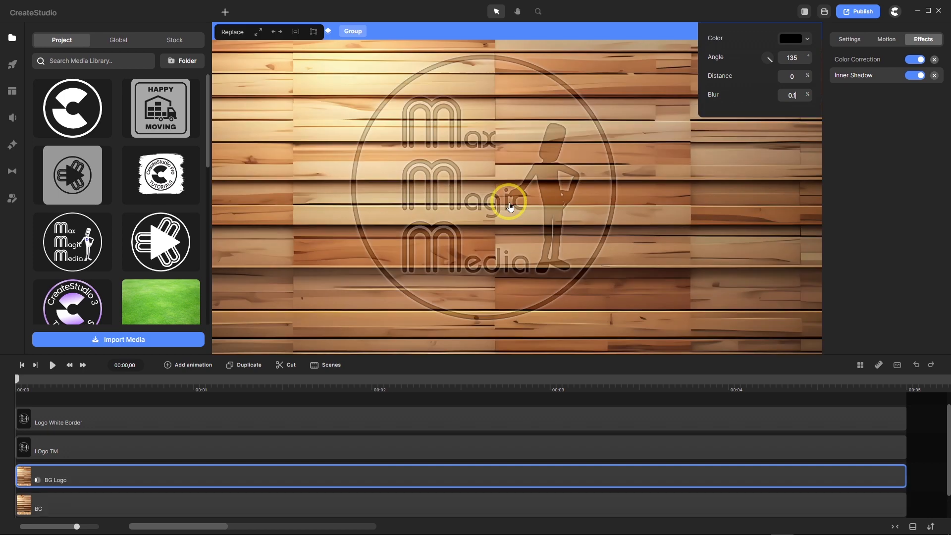
scroll(509, 203, down, 3)
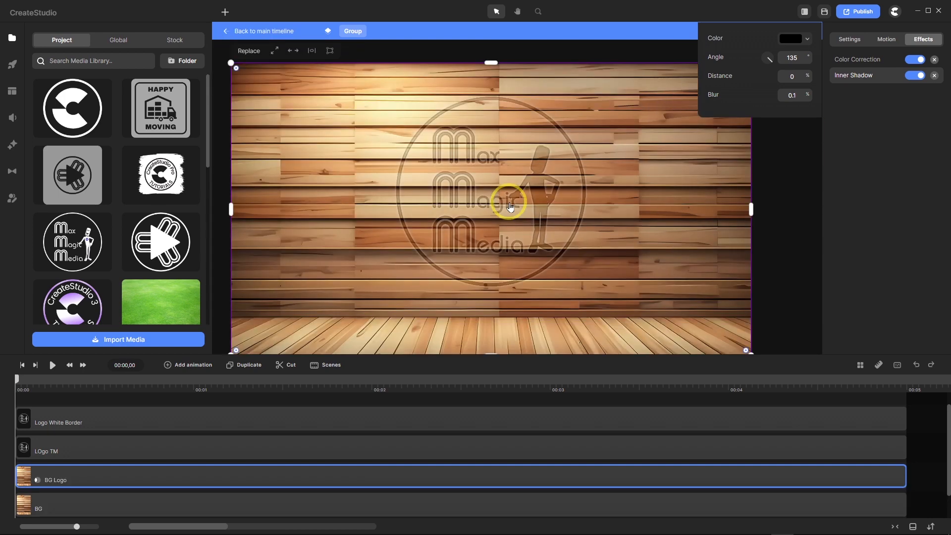
scroll(500, 201, up, 6)
scroll(502, 209, down, 3)
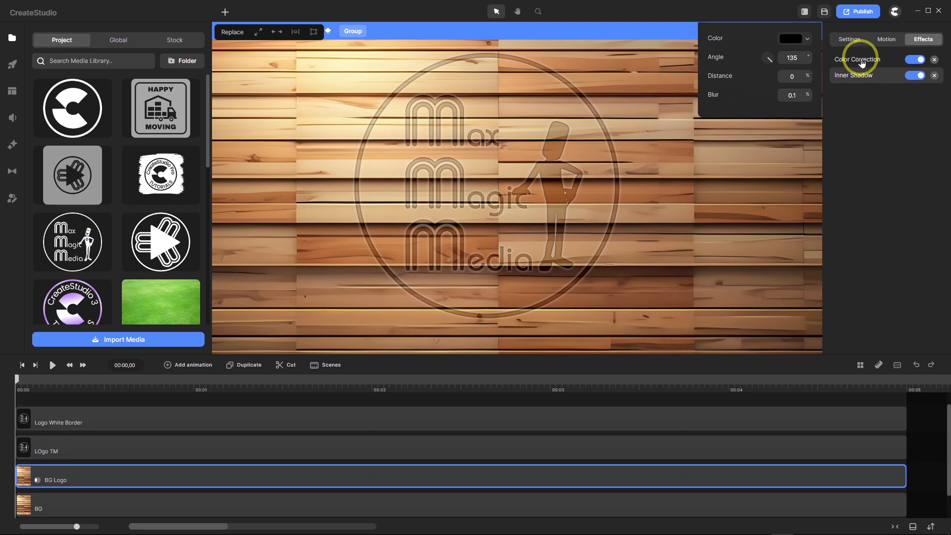
click(861, 61)
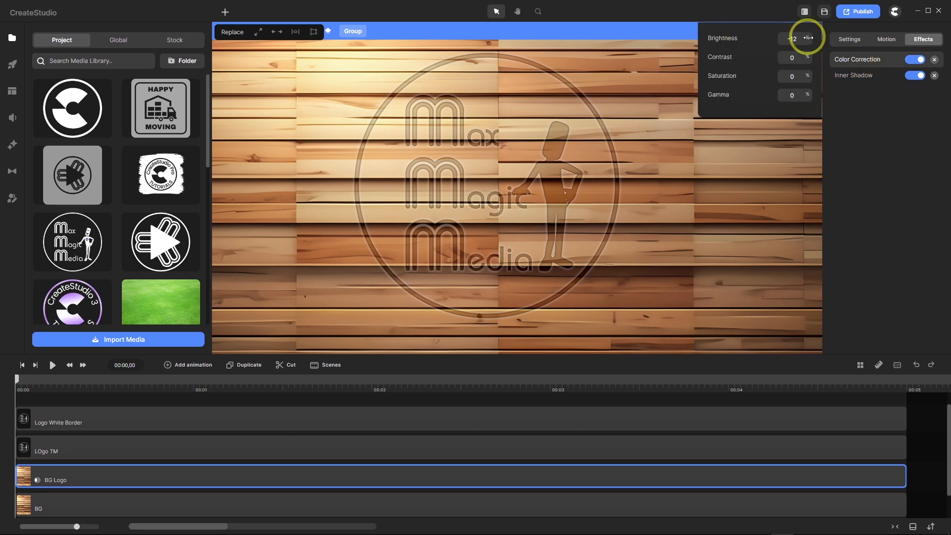
drag(806, 38, 806, 38)
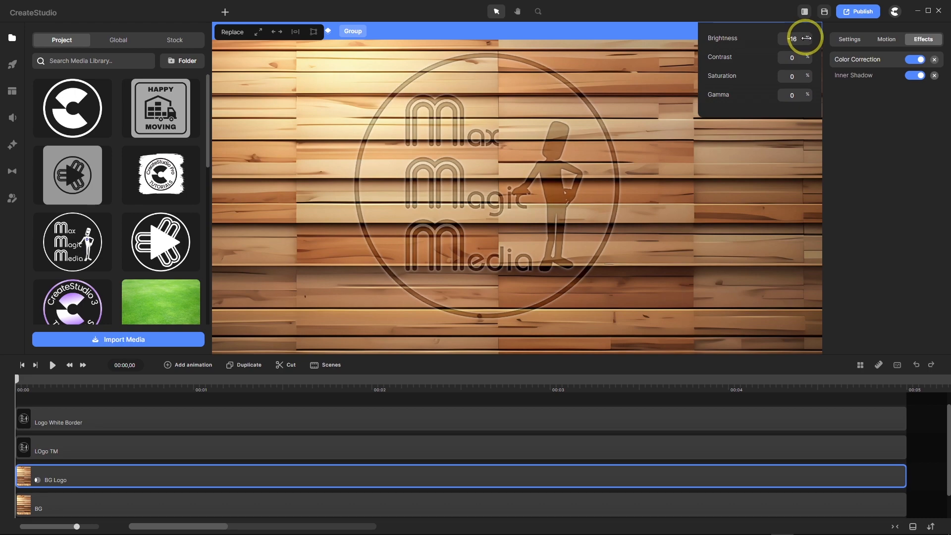
Examine the carved logo's lettering, ring and figure edges up close and at full size.
scroll(464, 139, up, 2)
scroll(463, 156, down, 1)
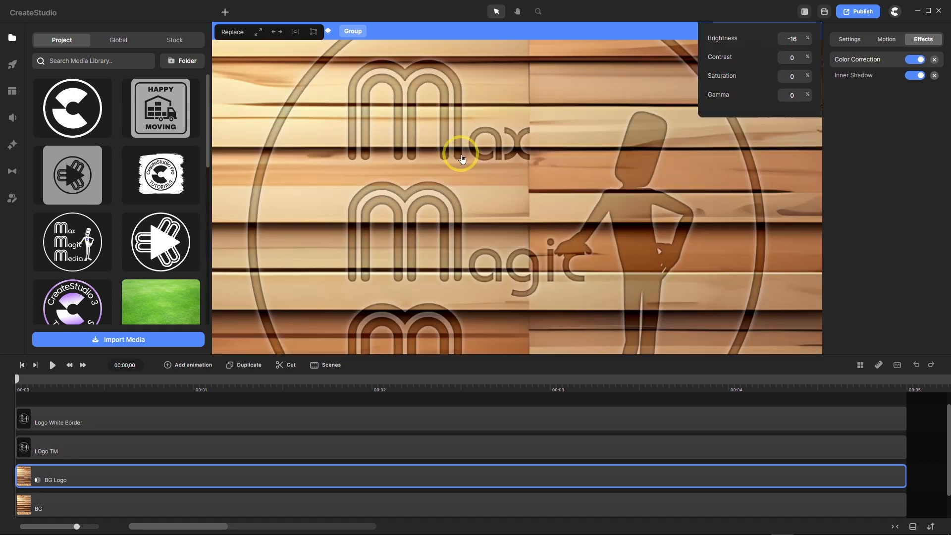
scroll(462, 158, down, 1)
scroll(386, 130, up, 3)
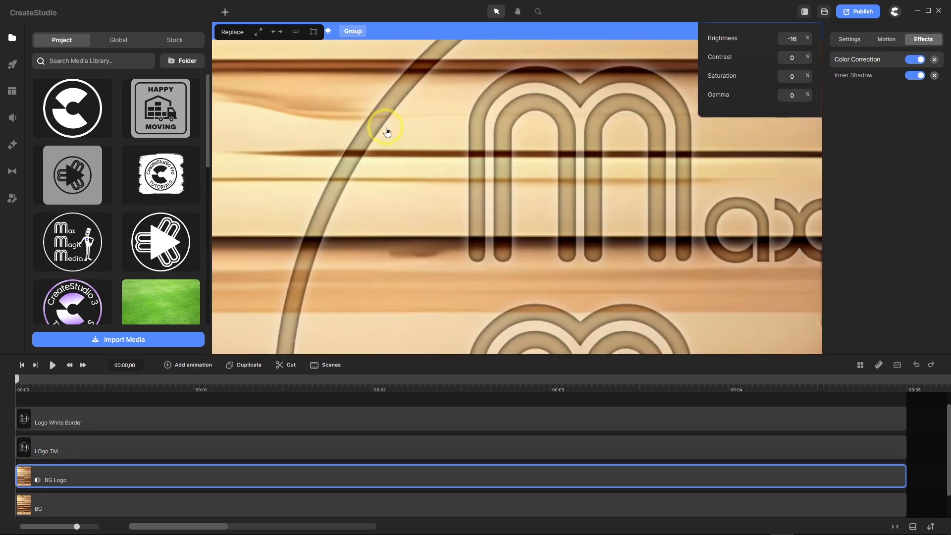
scroll(389, 132, up, 3)
scroll(403, 139, down, 5)
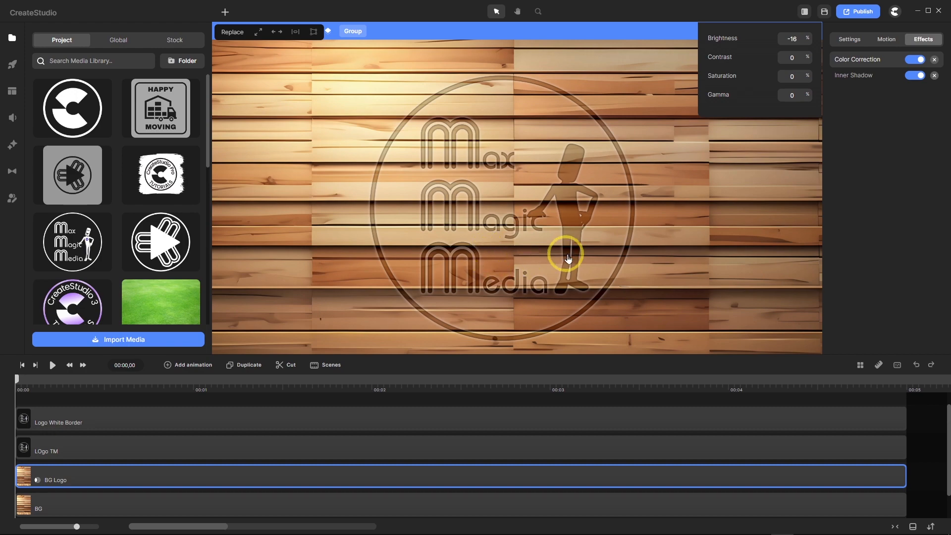
scroll(570, 233, up, 5)
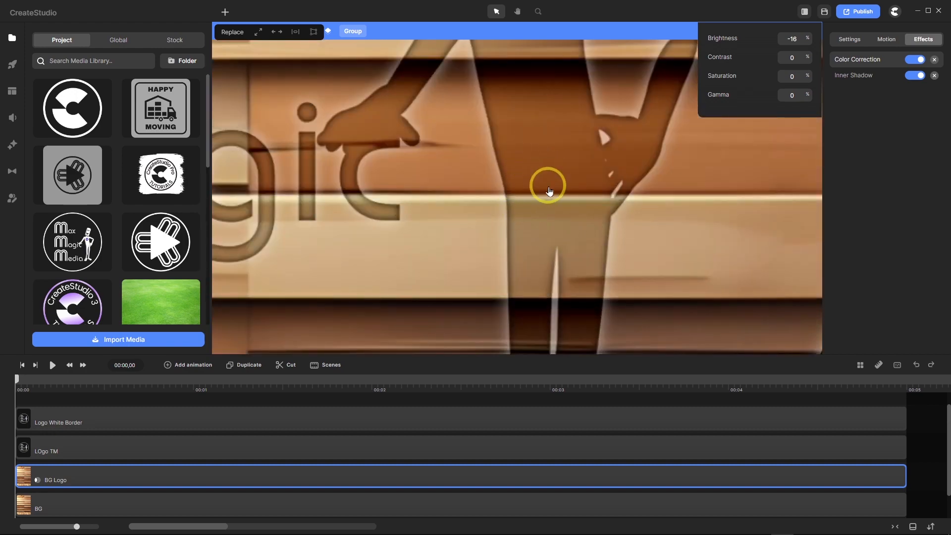
scroll(547, 188, down, 5)
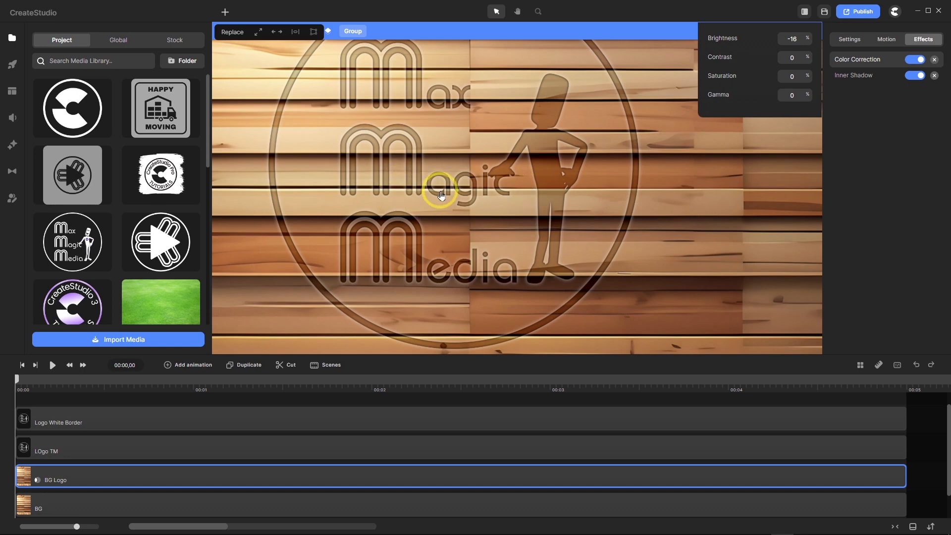
scroll(442, 195, up, 5)
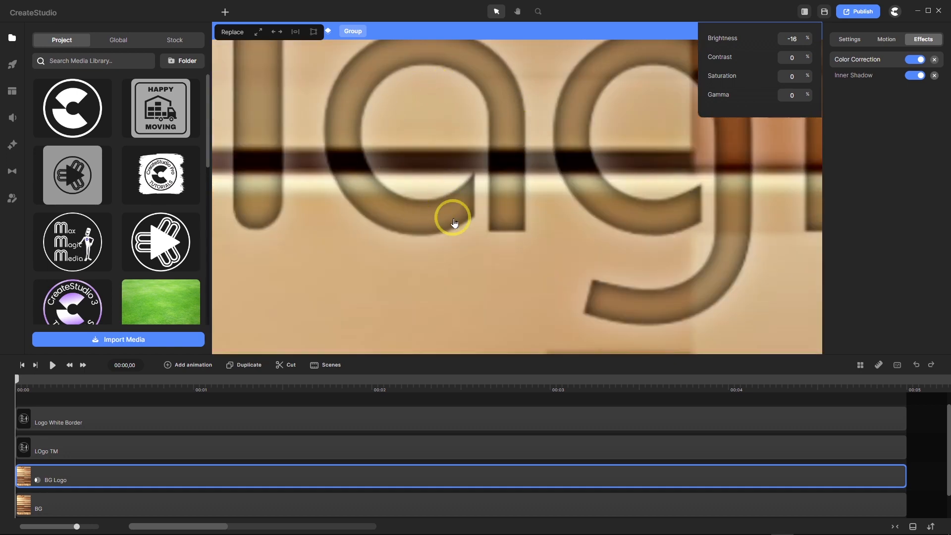
scroll(459, 213, down, 5)
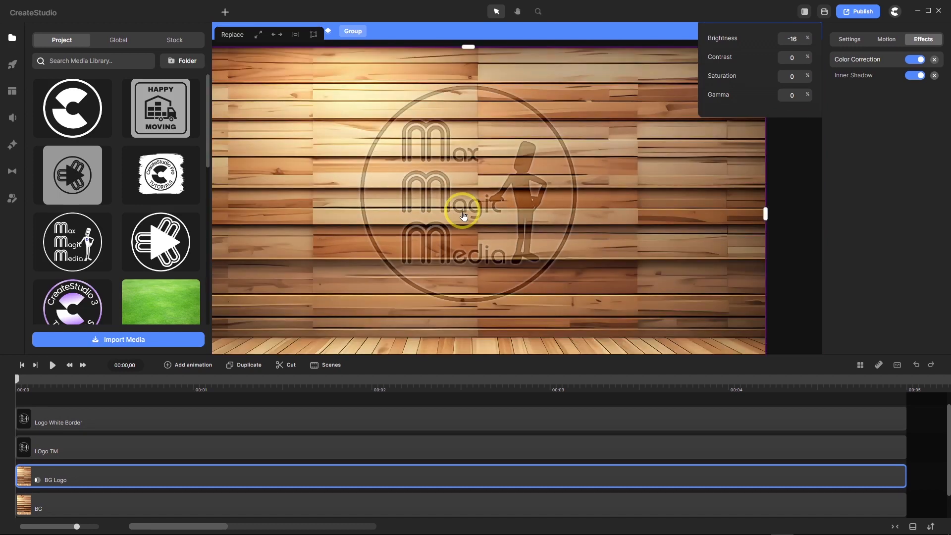
scroll(475, 212, down, 2)
scroll(372, 220, up, 2)
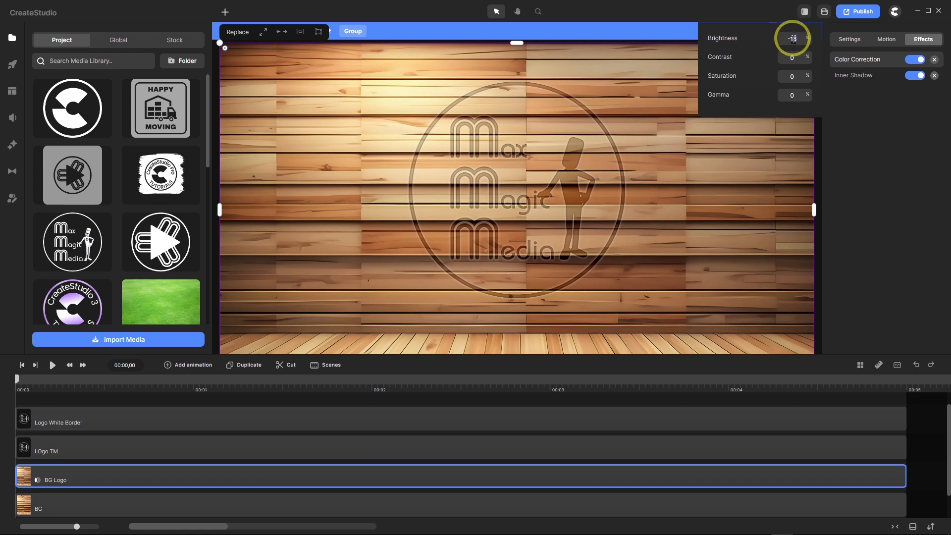
Set the BG Logo layer's Color Correction brightness to -12% and its Inner Shadow blur to 1%.
key(Return)
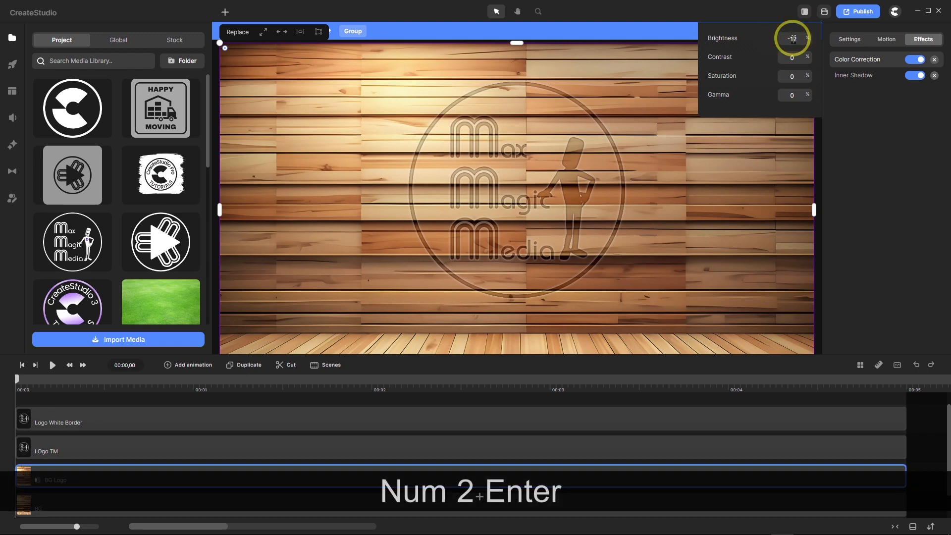
click(846, 78)
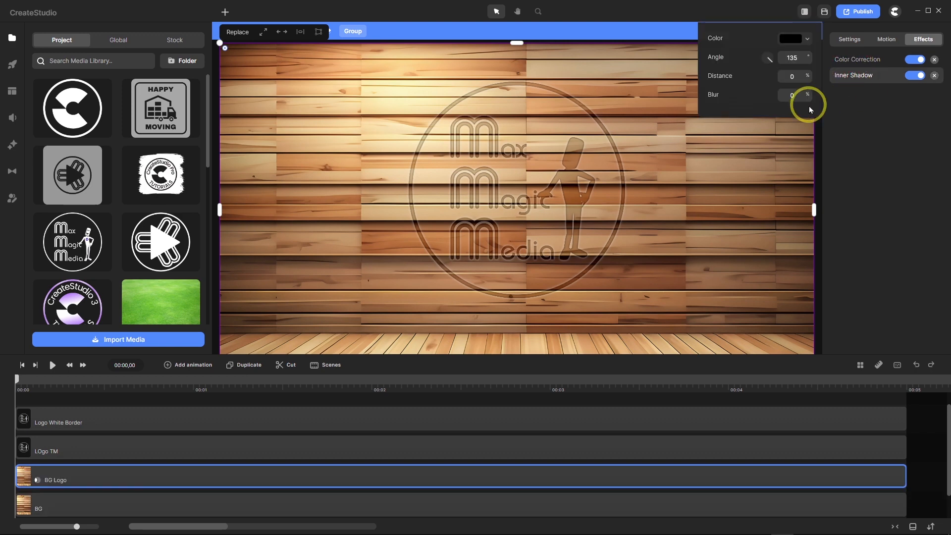
click(777, 104)
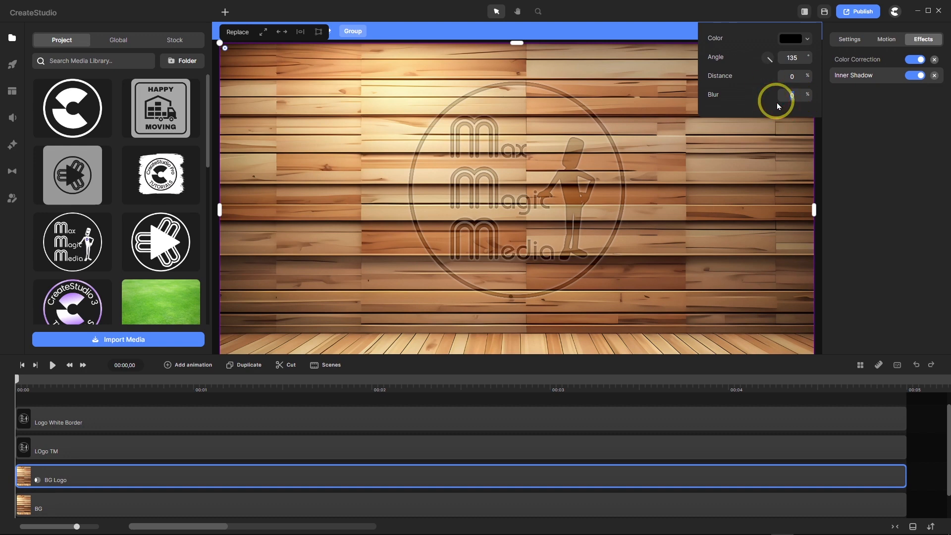
text(.5)
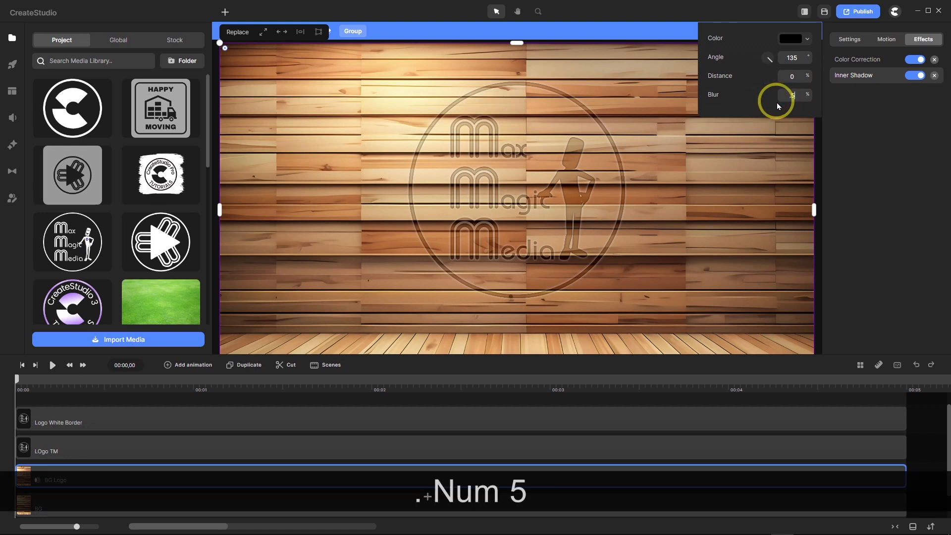
key(Return)
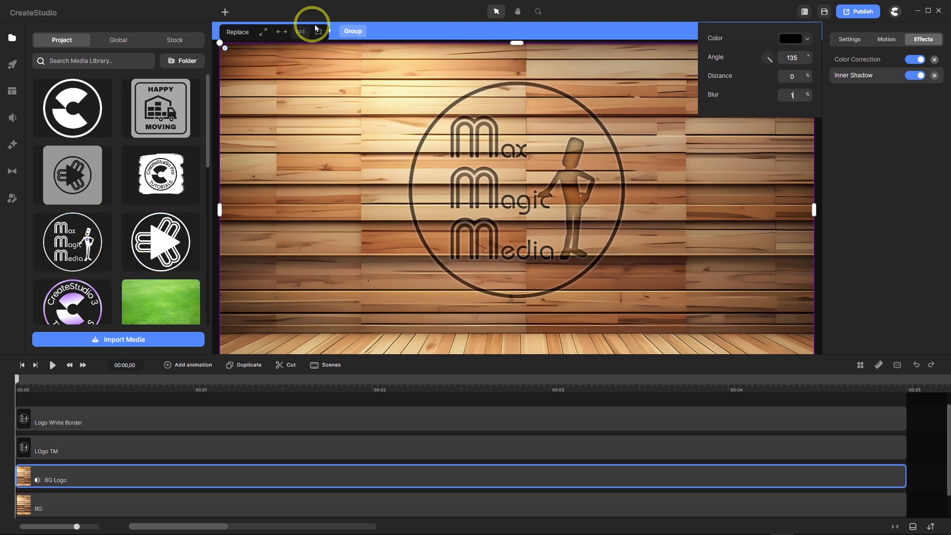
Return to the main timeline and replace the group's logo image with the circular play-arrow logo.
click(169, 400)
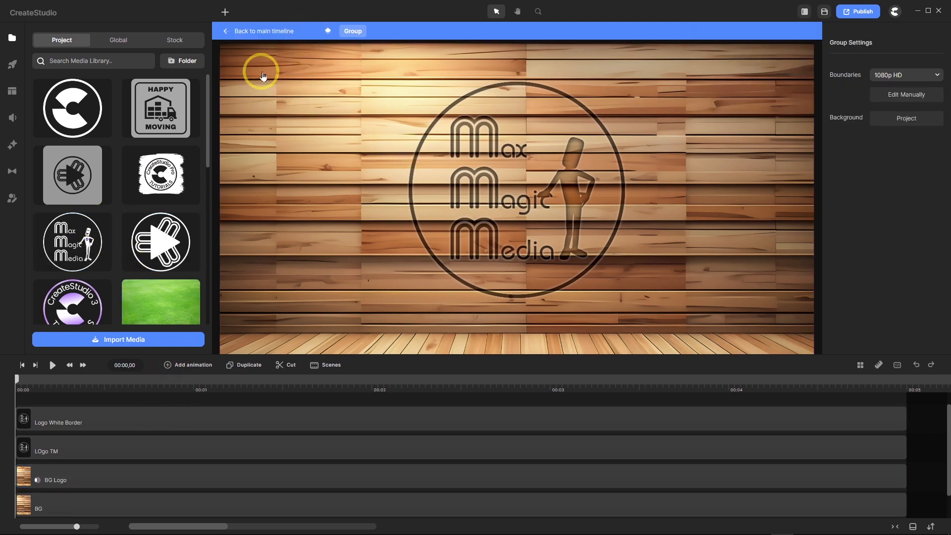
click(270, 32)
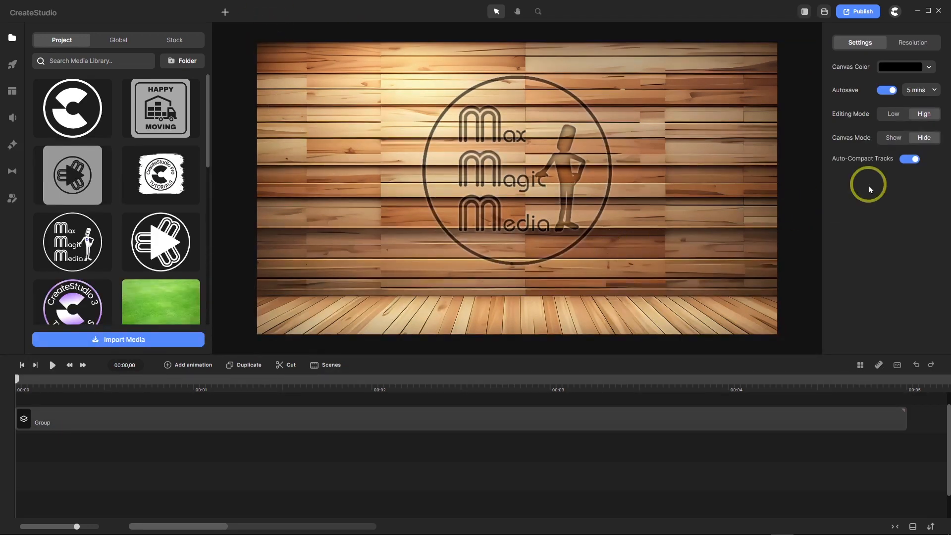
click(259, 421)
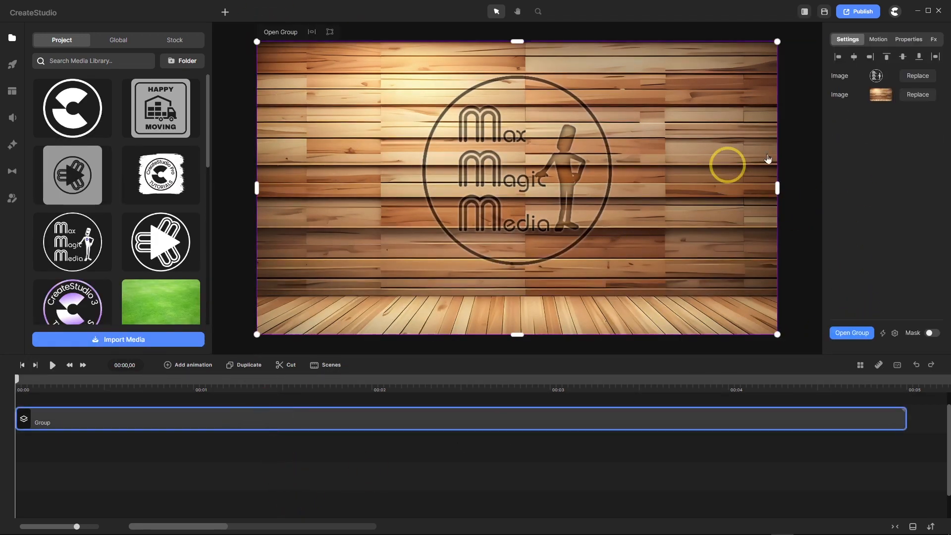
click(920, 74)
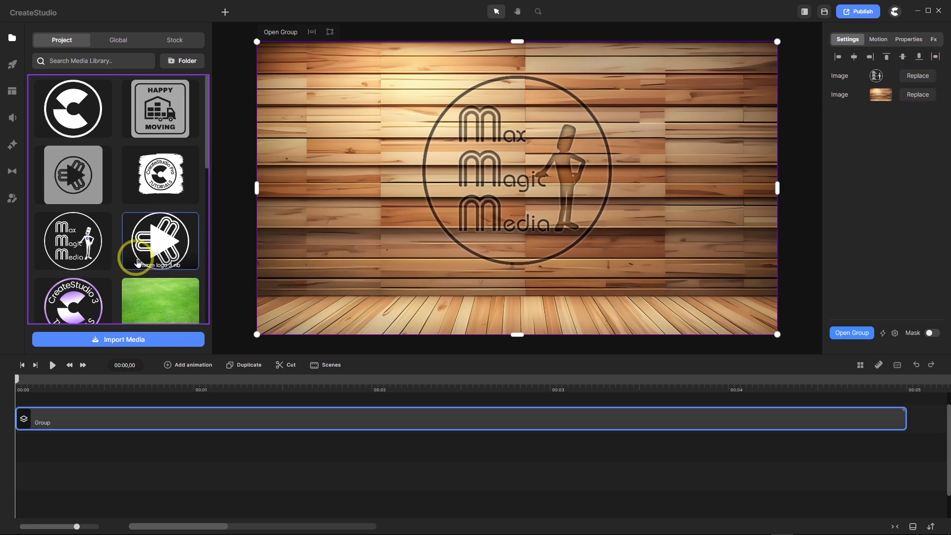
click(154, 247)
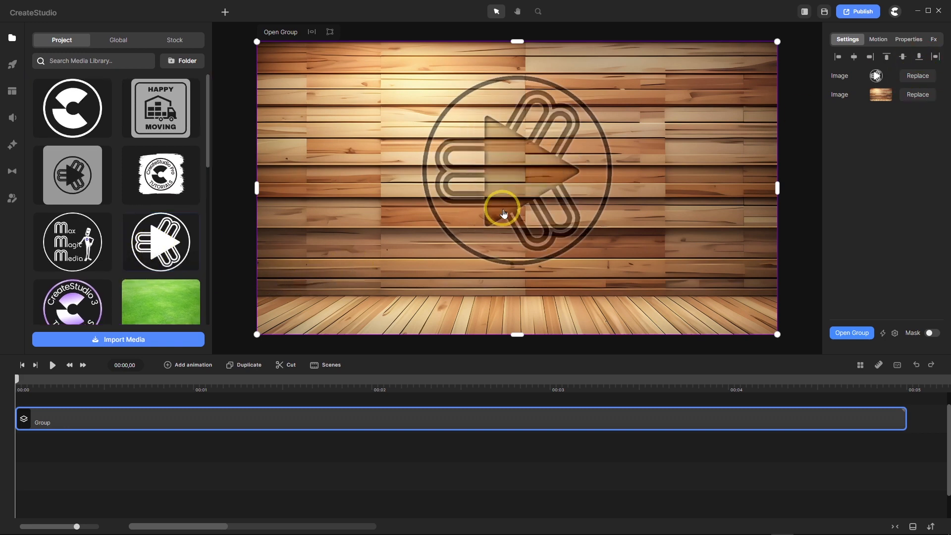
Examine the engraved play-arrow logo's edges and shadows on the wood up close and at full size.
scroll(502, 208, up, 5)
scroll(385, 248, up, 3)
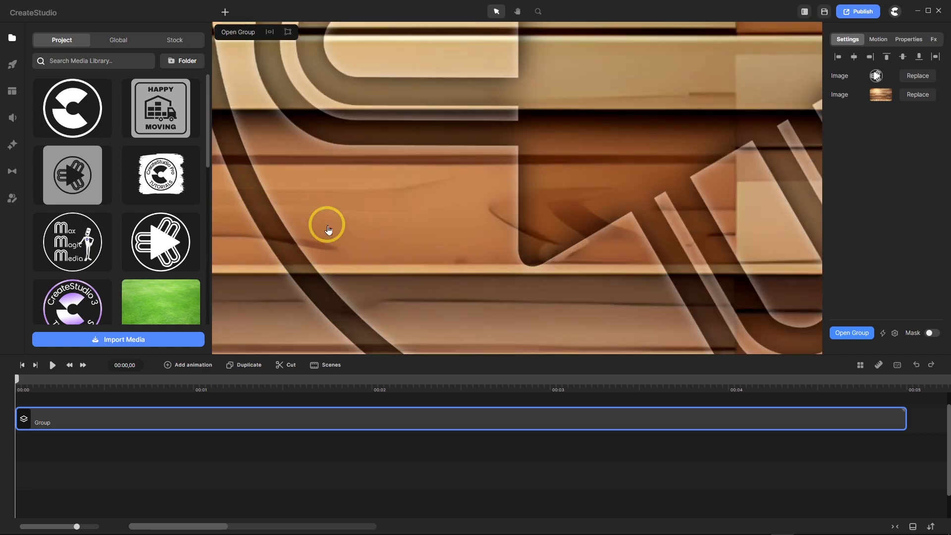
scroll(327, 225, down, 3)
scroll(265, 191, down, 4)
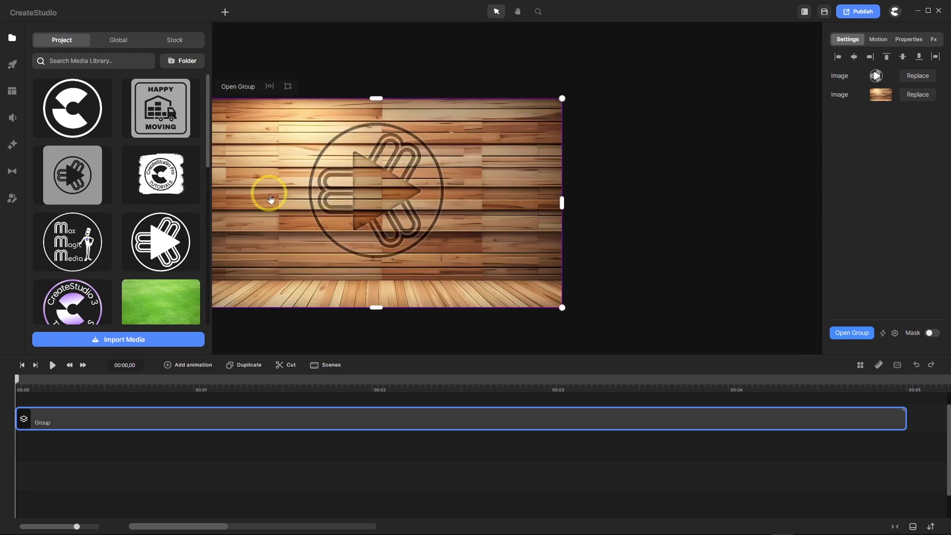
scroll(267, 189, up, 4)
scroll(430, 204, down, 2)
scroll(430, 203, up, 2)
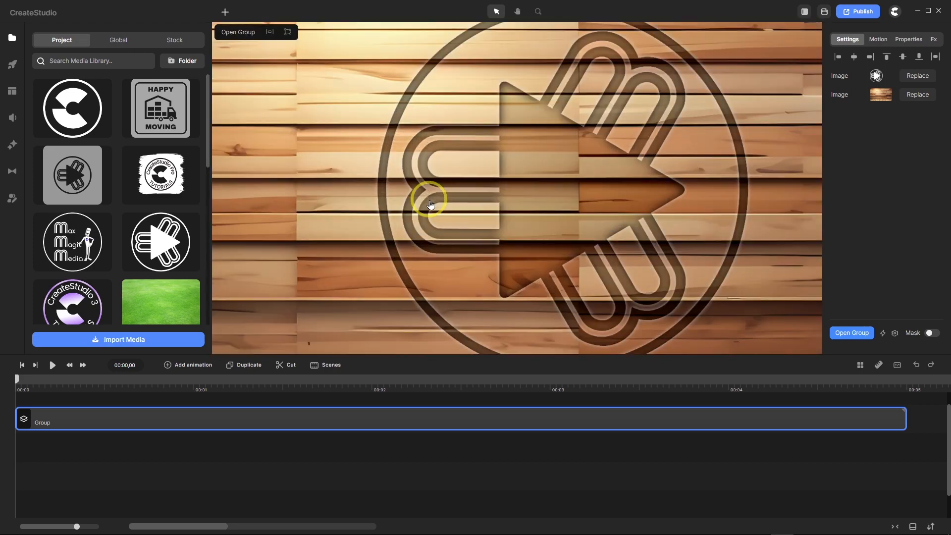
Open the group and set the Inner Shadow blur of the BG Logo layer to 0%.
double_click(284, 417)
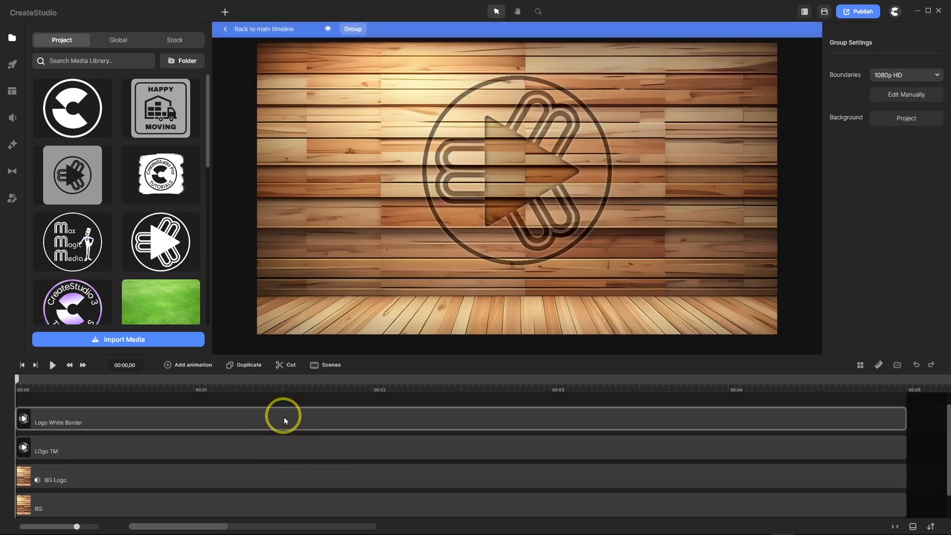
click(256, 471)
scroll(624, 150, up, 3)
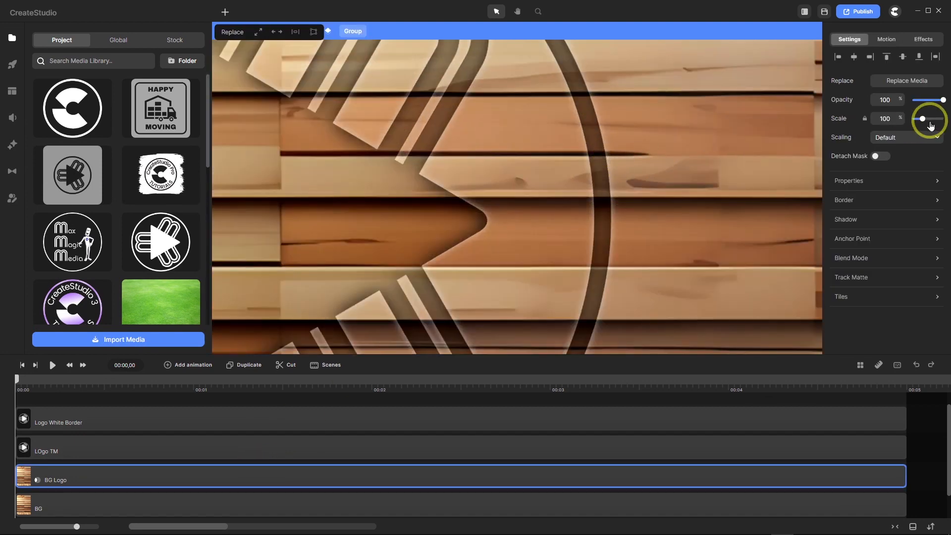
click(924, 42)
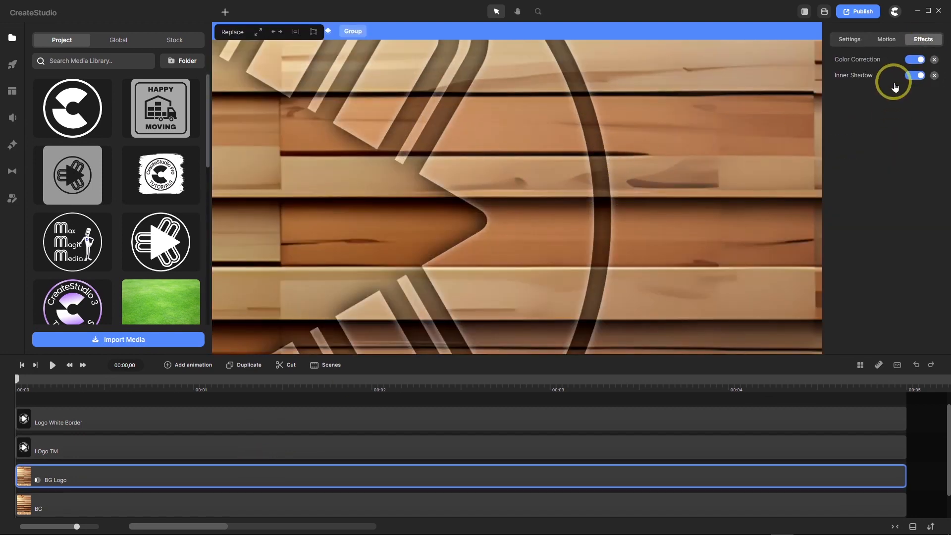
click(860, 79)
click(791, 95)
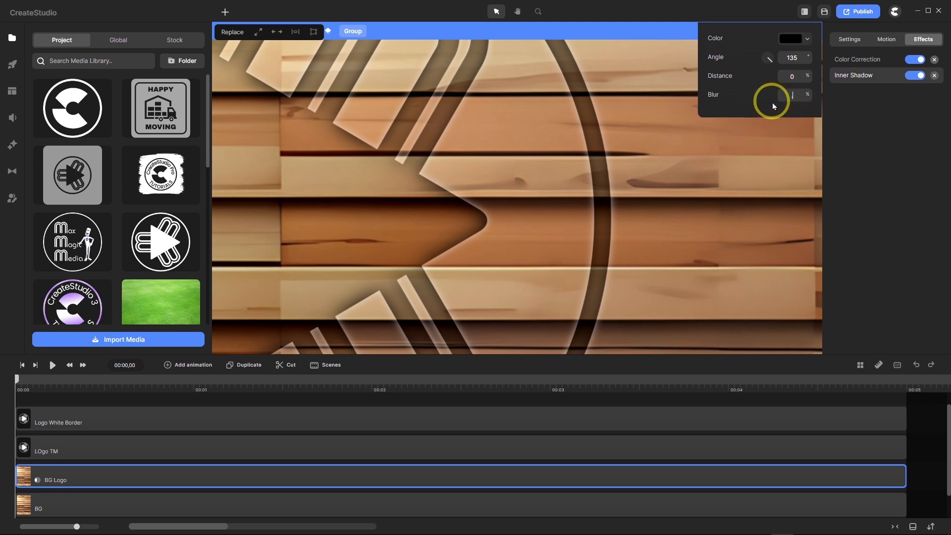
text(0)
key(Return)
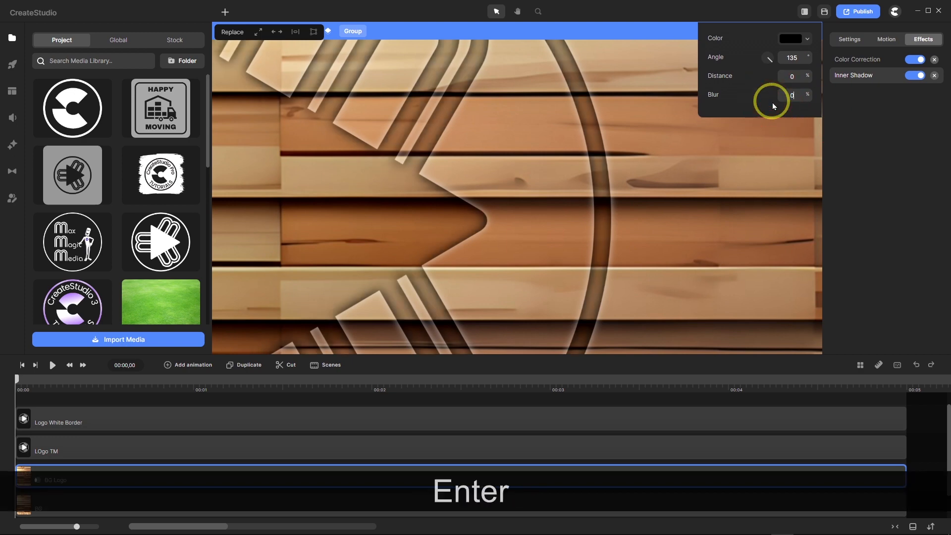
Inspect how the inner shadow shapes the logo's lines, both close up and across the whole canvas.
scroll(549, 153, down, 6)
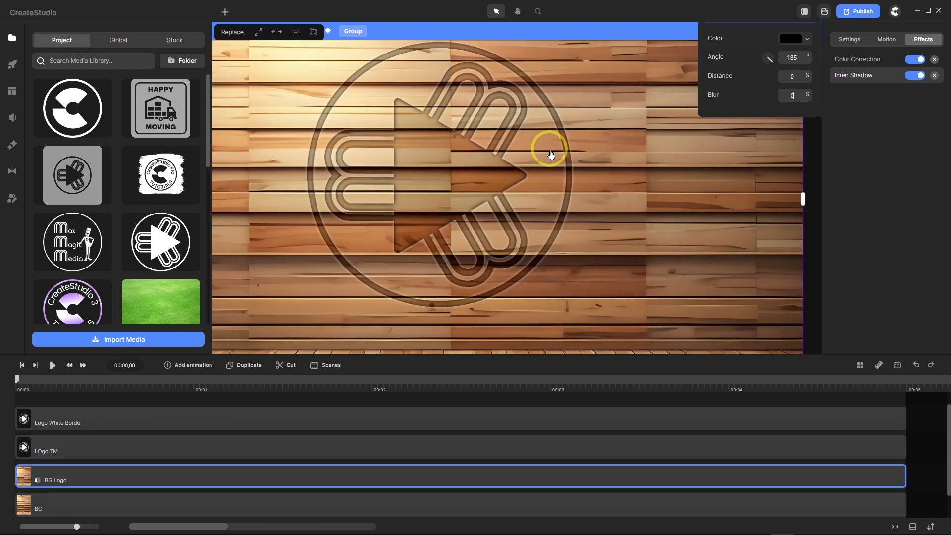
scroll(382, 166, up, 5)
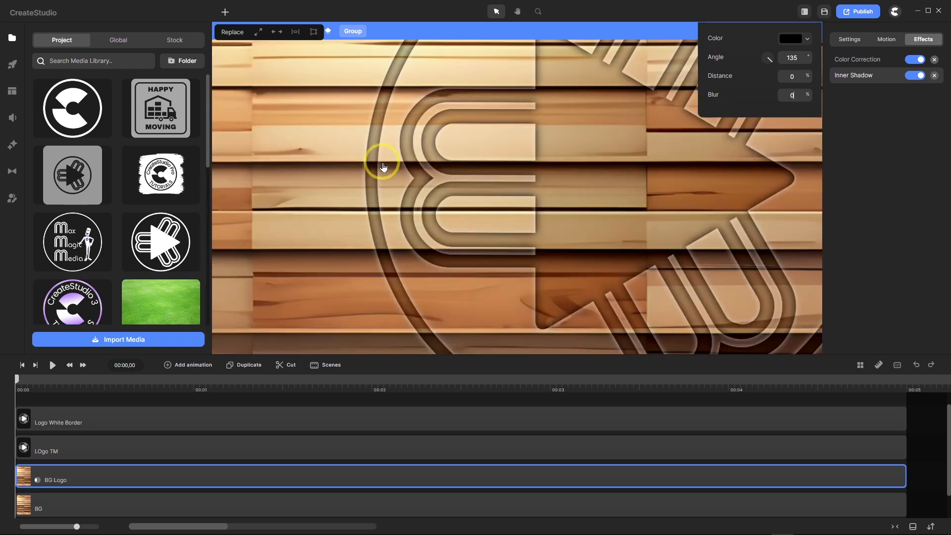
scroll(382, 165, up, 3)
scroll(364, 171, down, 2)
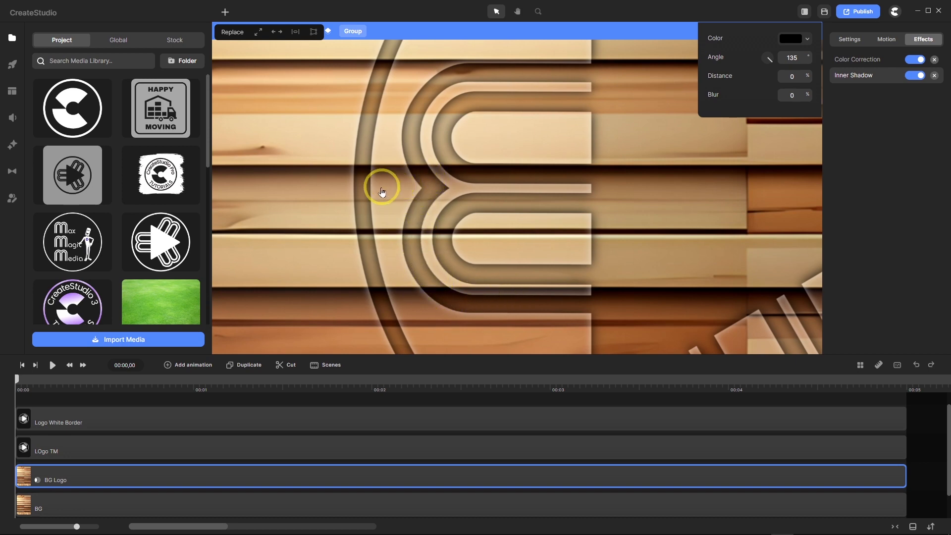
scroll(383, 189, down, 6)
scroll(651, 212, down, 2)
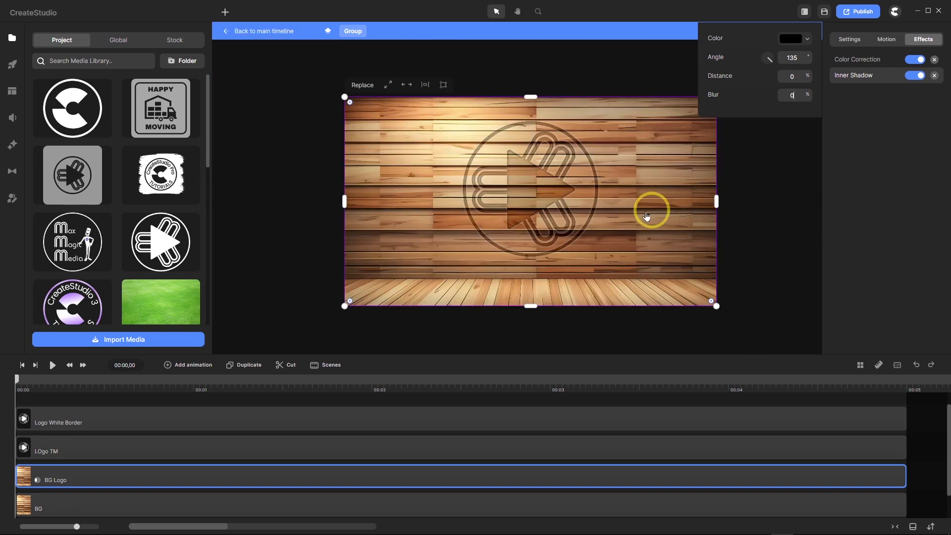
scroll(577, 204, up, 2)
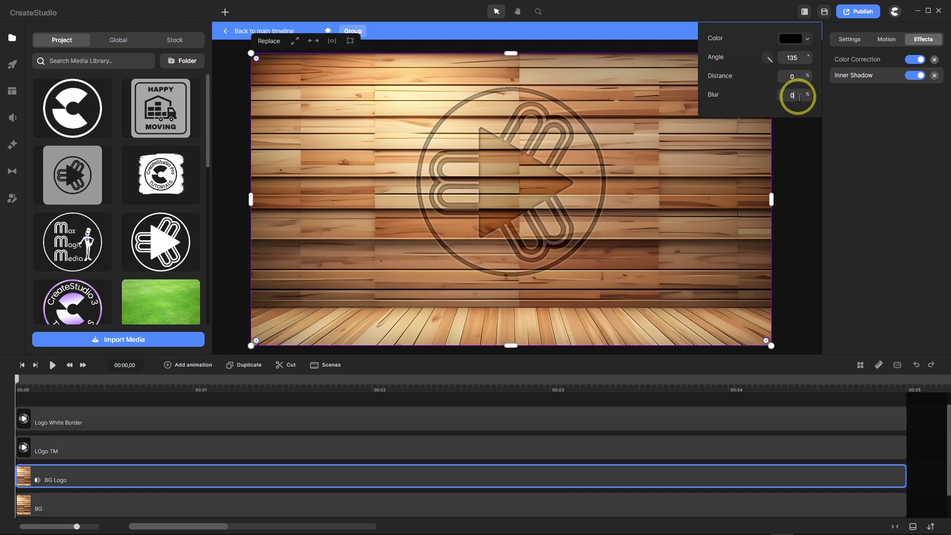
Set the BG Logo layer's Inner Shadow blur to 0.5% and return to the main timeline.
text(1.5)
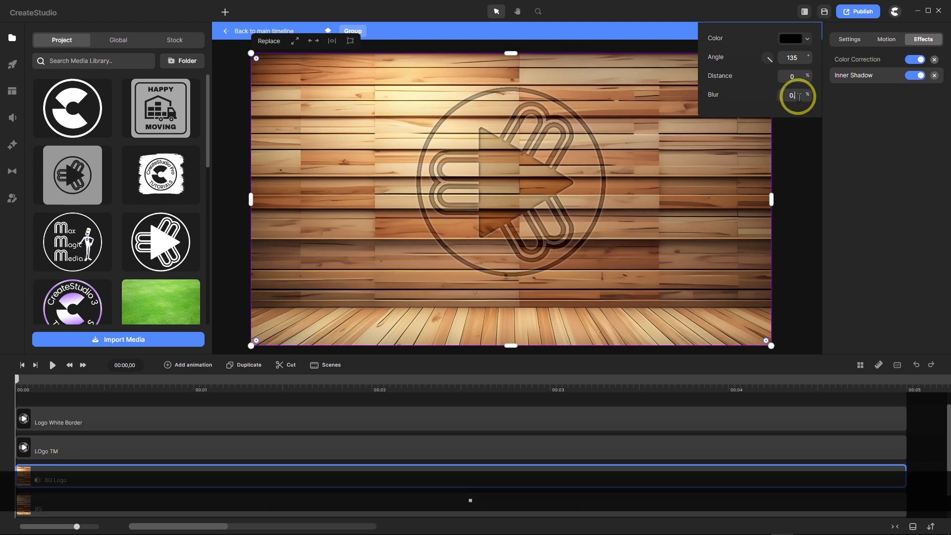
key(Return)
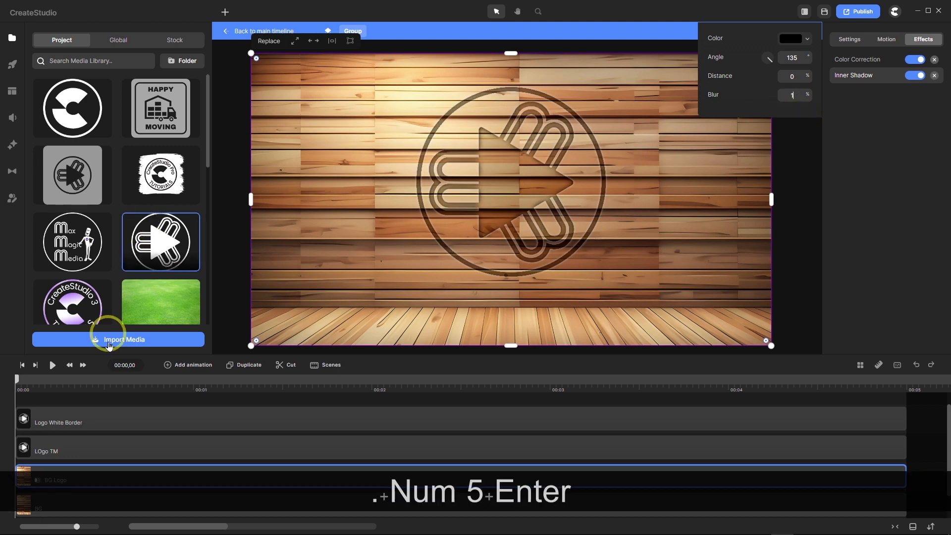
click(245, 33)
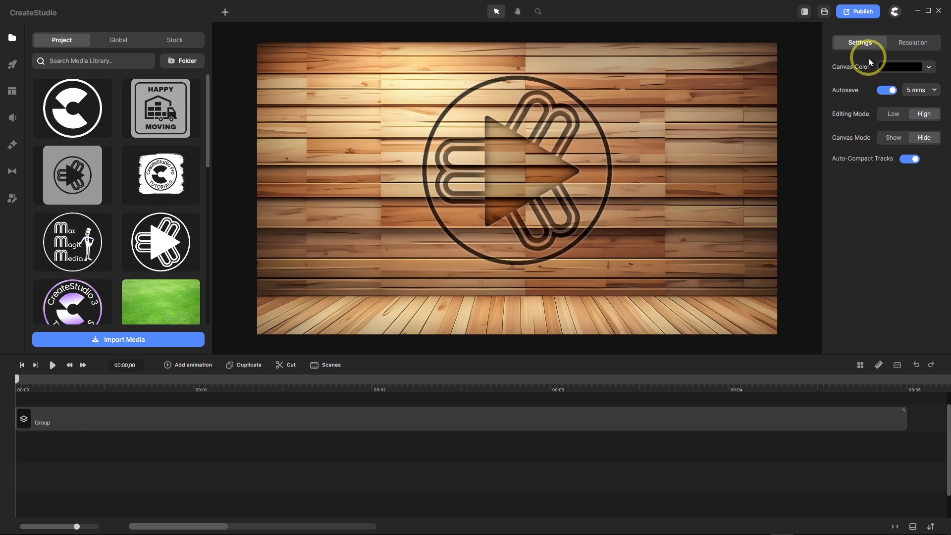
Replace the group's logo image with the HAPPY MOVING truck logo.
click(427, 422)
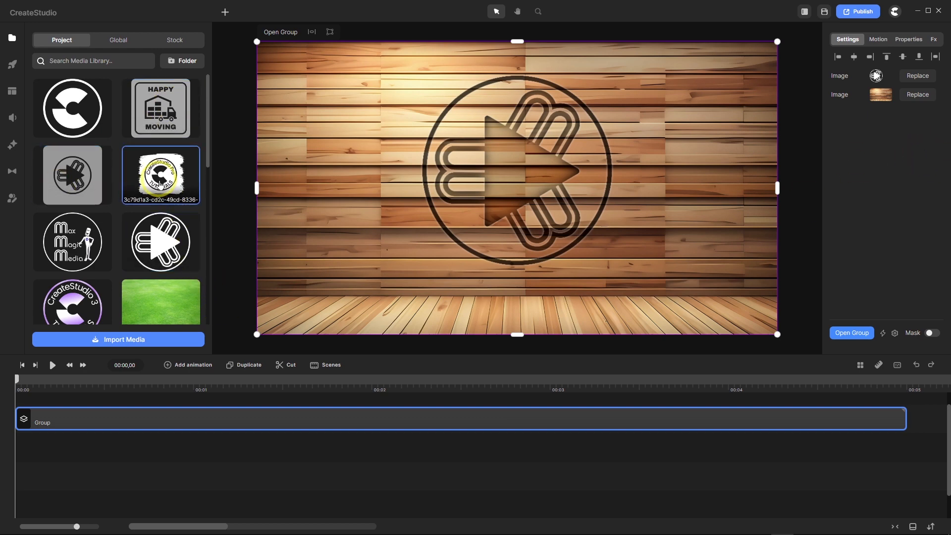
click(917, 77)
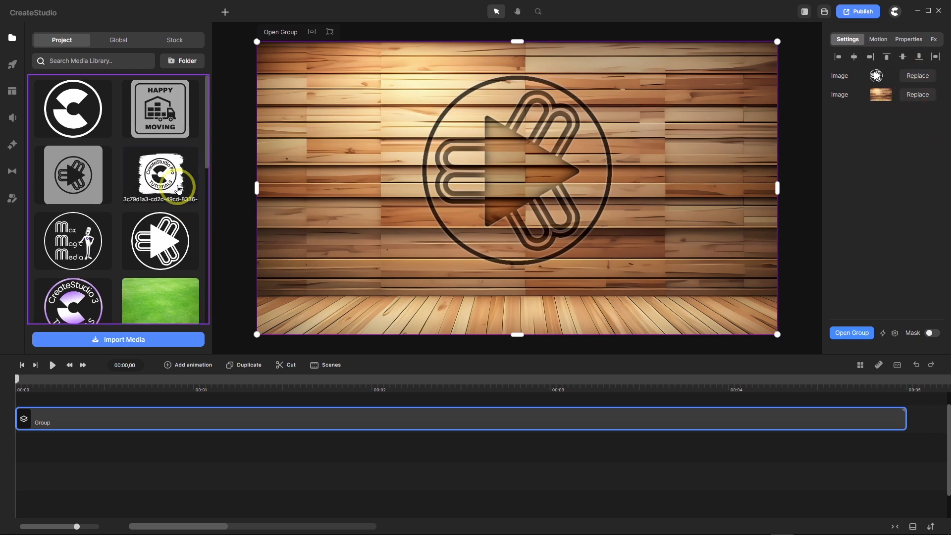
click(154, 120)
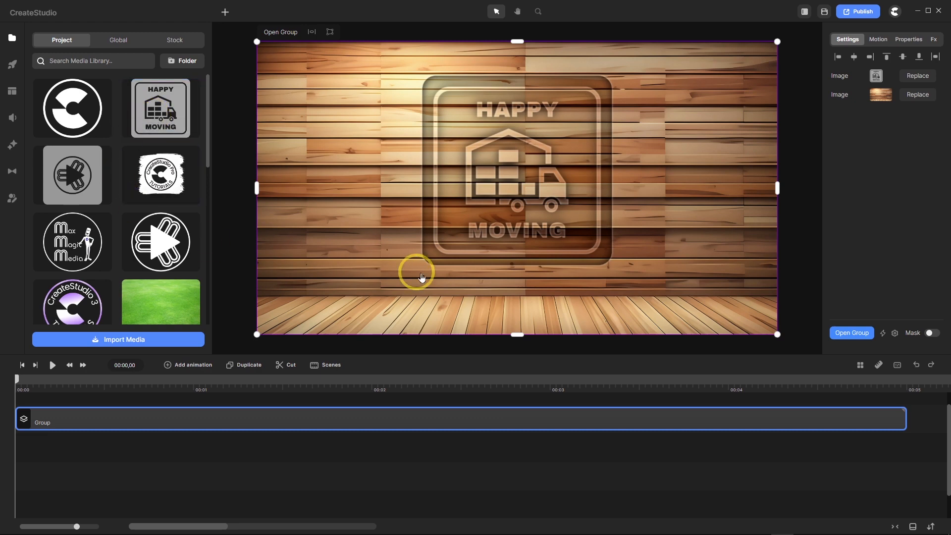
Examine the engraved lettering, truck and frame of the HAPPY MOVING logo close up and at full size.
scroll(553, 248, up, 3)
scroll(550, 248, up, 2)
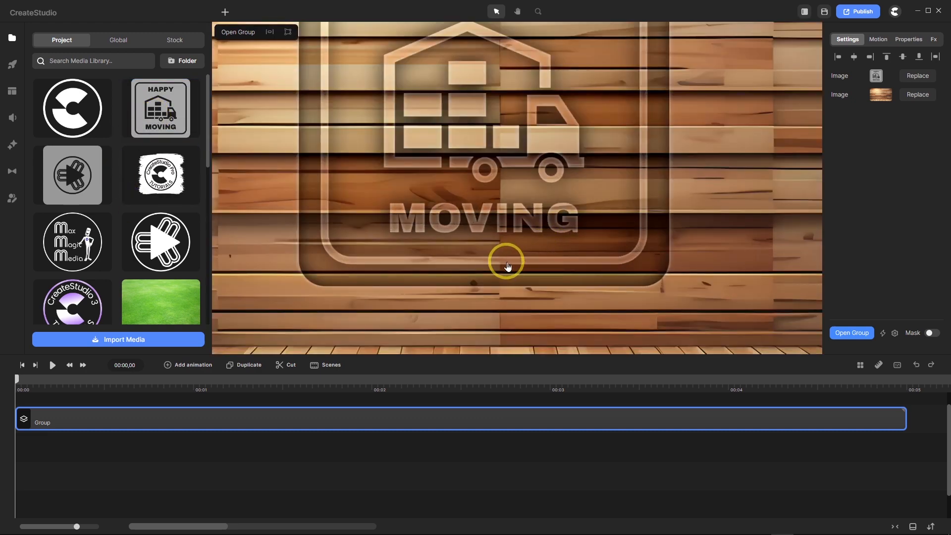
scroll(505, 257, up, 3)
scroll(507, 257, down, 6)
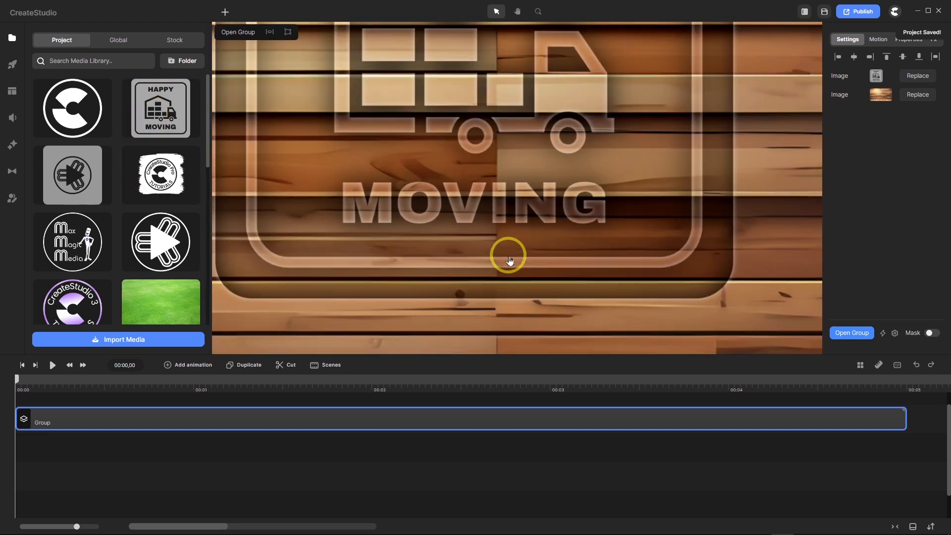
scroll(416, 230, up, 3)
scroll(420, 230, up, 2)
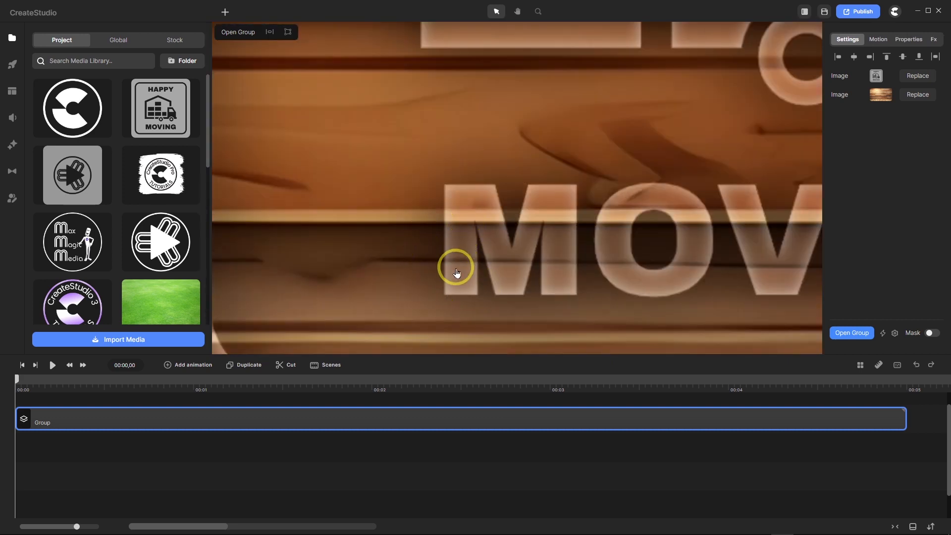
scroll(465, 240, down, 5)
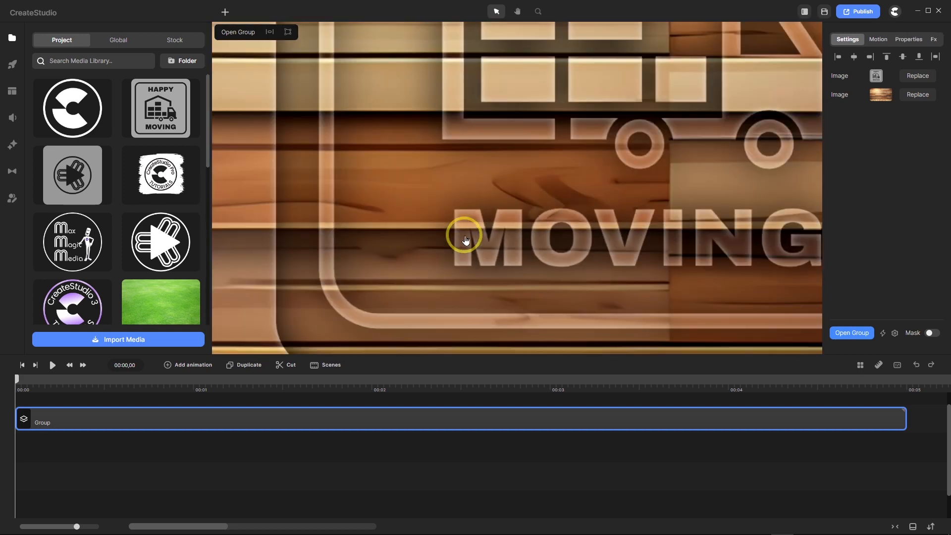
scroll(454, 238, down, 2)
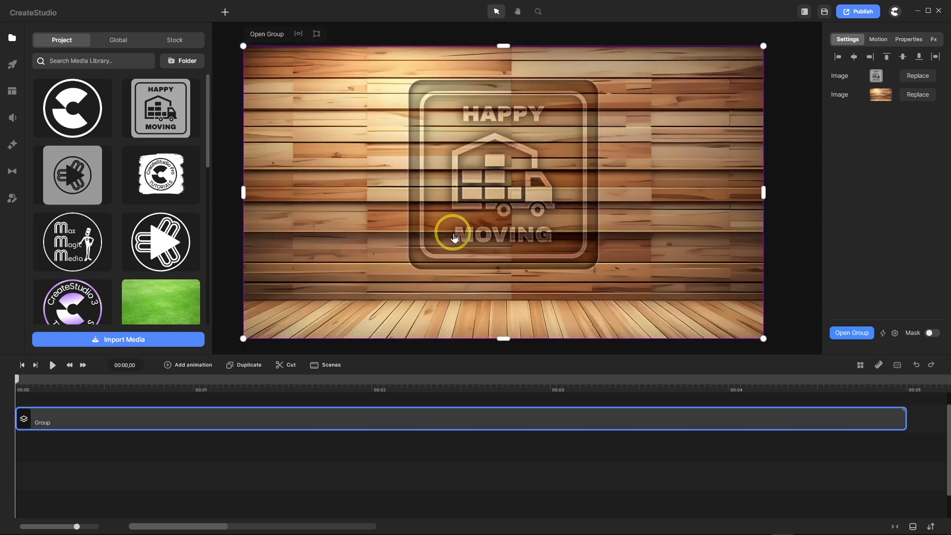
scroll(502, 207, up, 2)
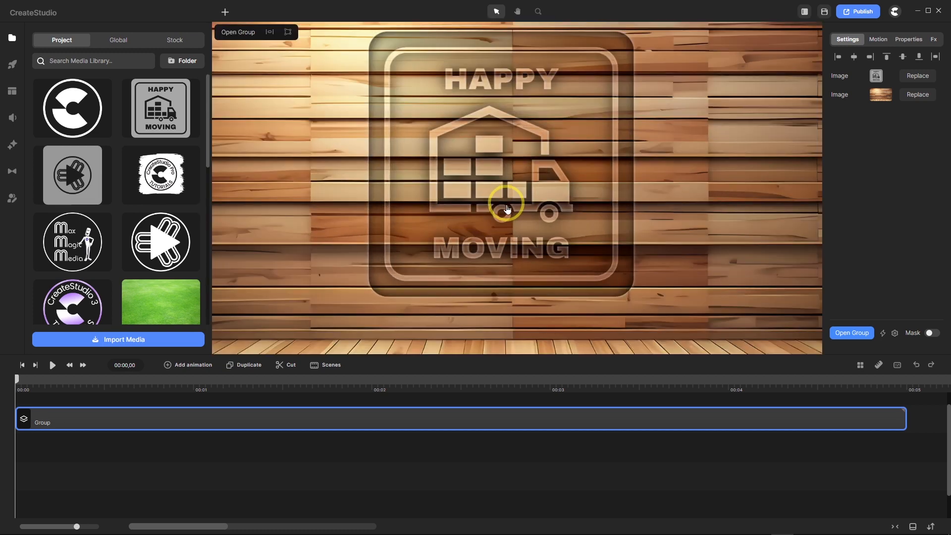
scroll(504, 209, down, 2)
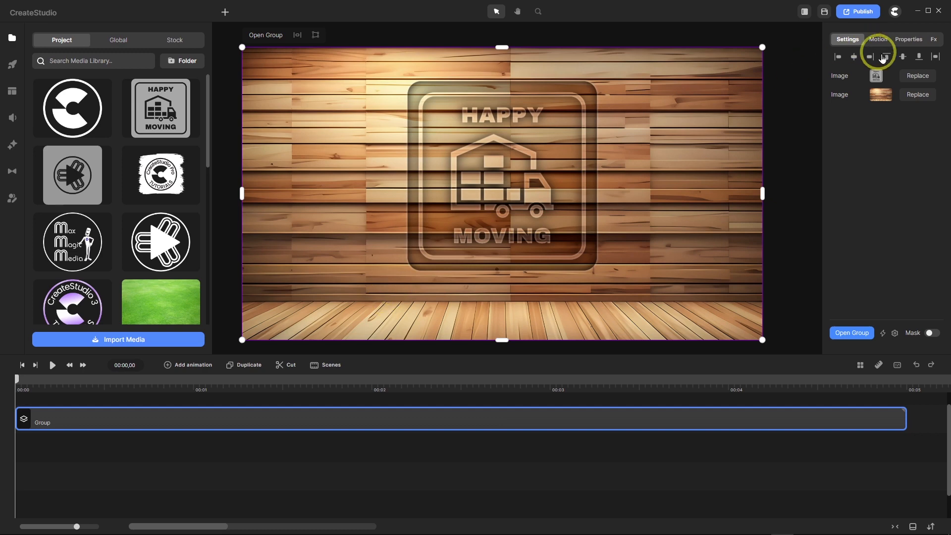
Replace the group's logo image with the grey rounded-square version of the play-arrow logo.
click(917, 76)
click(73, 179)
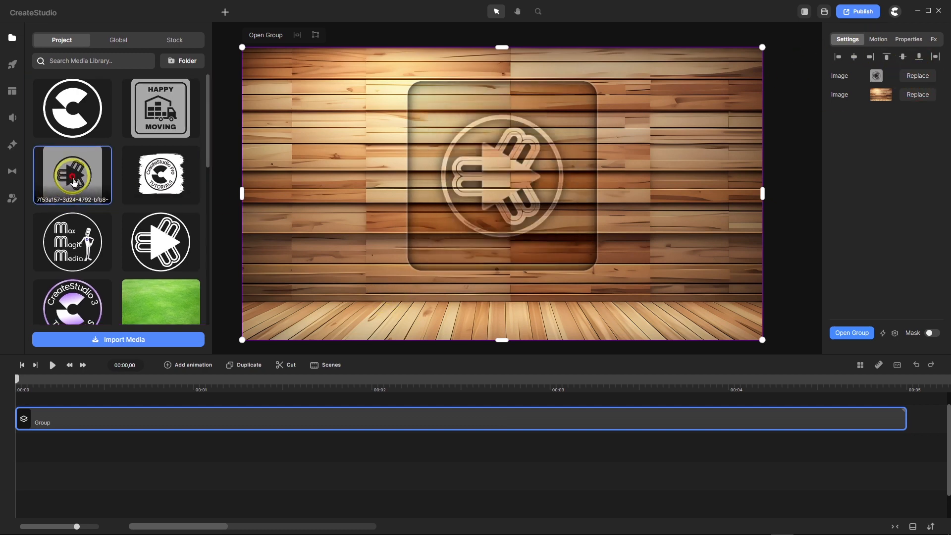
scroll(485, 177, up, 2)
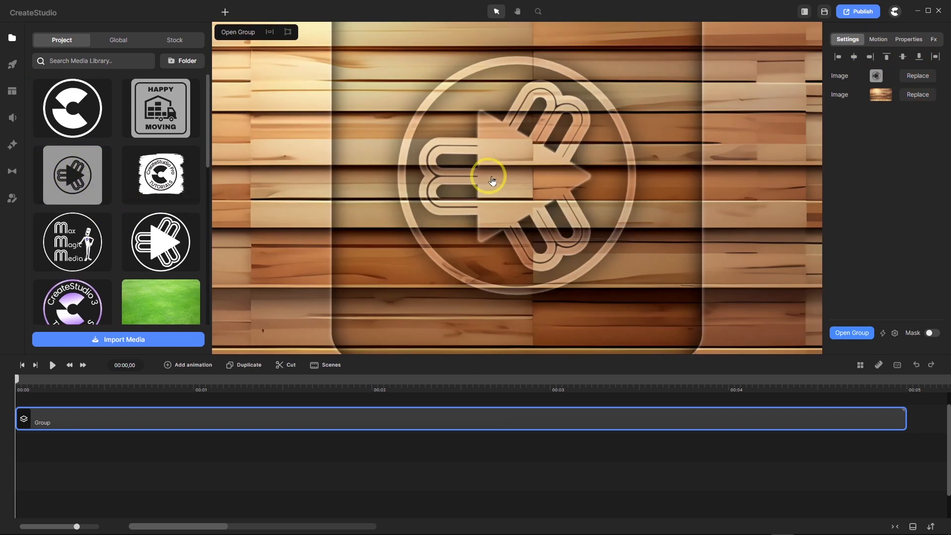
Replace the group's logo image with the brush-edged CreateStudio Pro TUTORIALS logo.
click(901, 79)
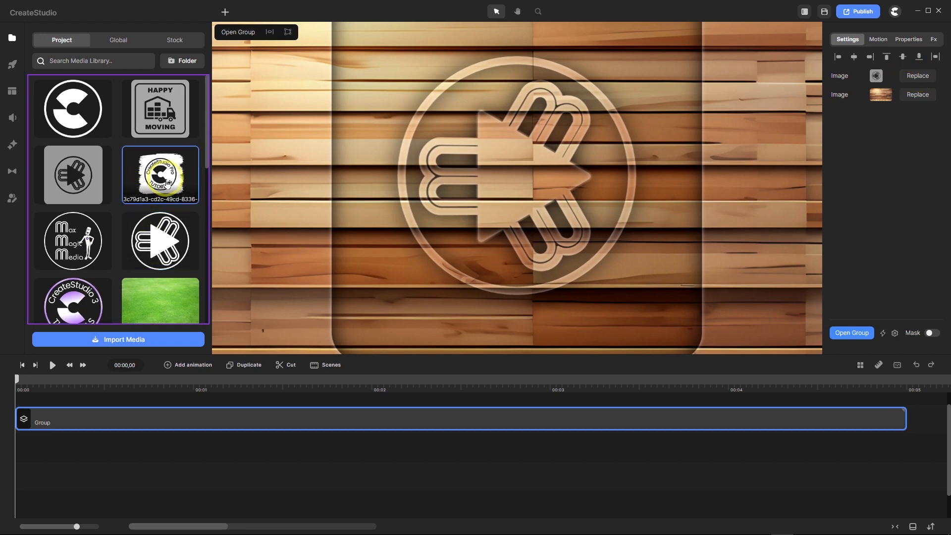
click(164, 182)
scroll(441, 173, up, 3)
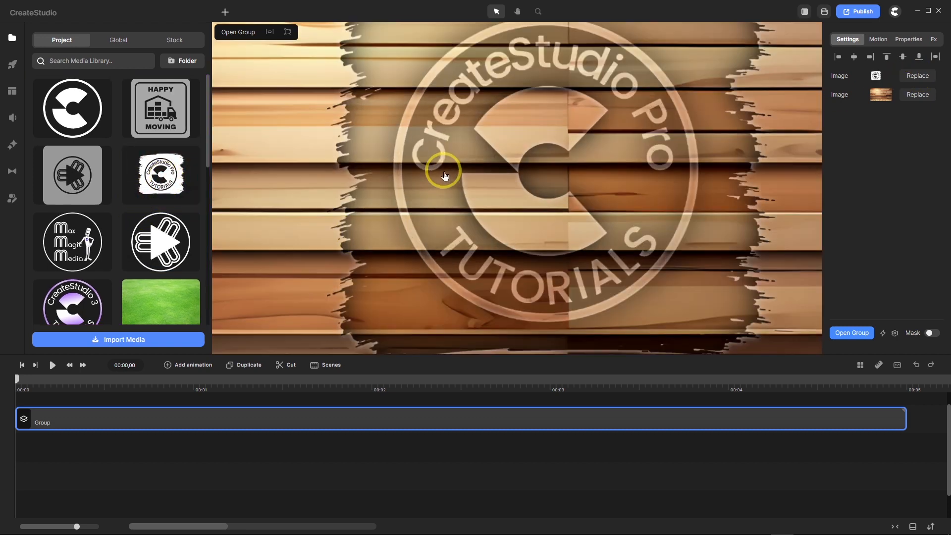
Examine the engraved brush-edged CreateStudio Pro TUTORIALS logo close up and at full size.
scroll(411, 194, down, 2)
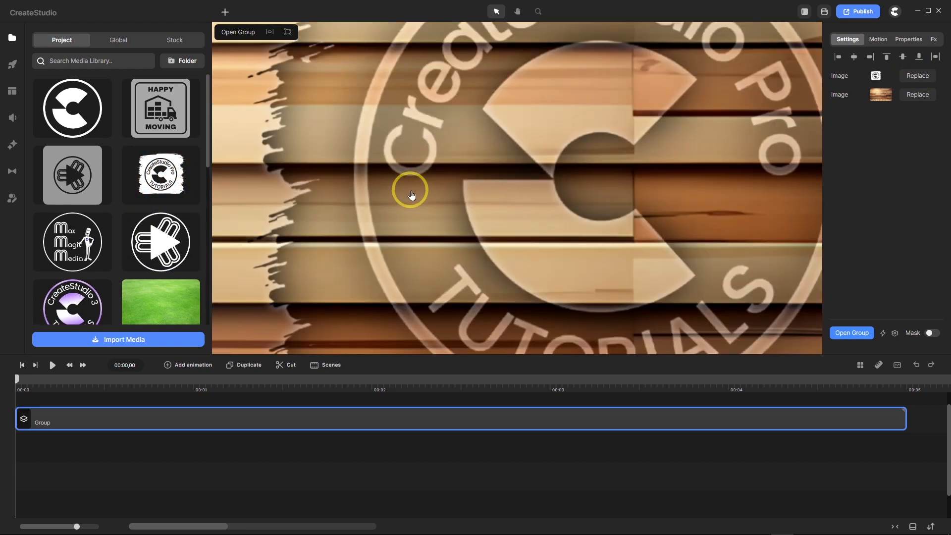
scroll(411, 194, down, 2)
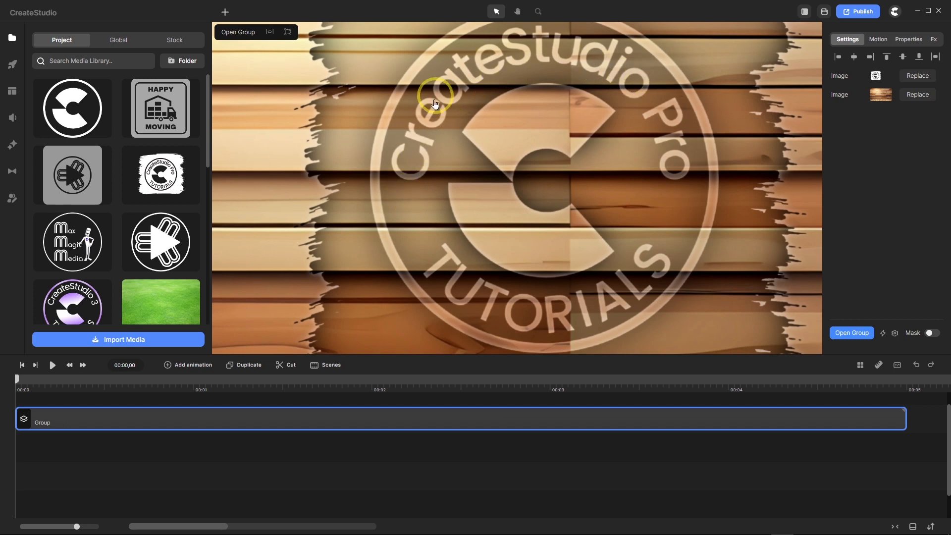
scroll(436, 156, down, 3)
scroll(426, 159, up, 3)
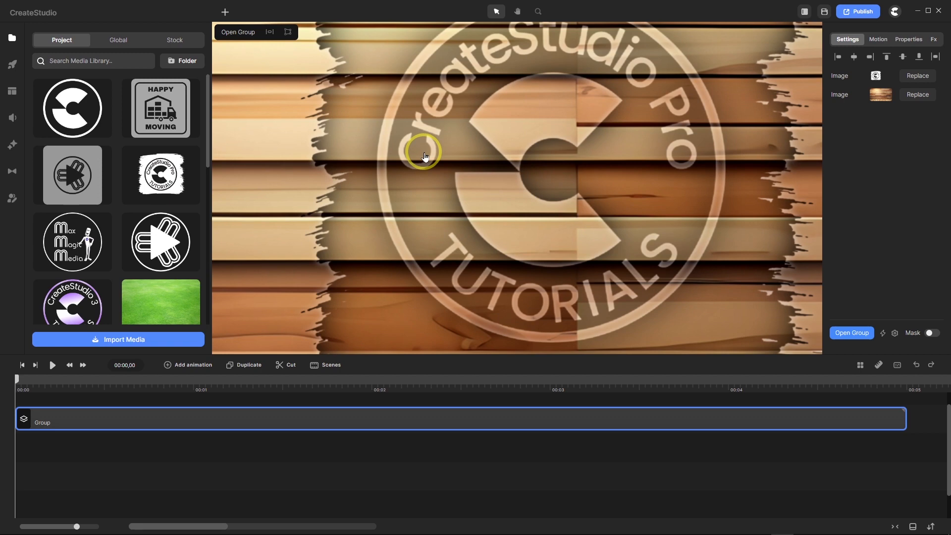
scroll(424, 158, down, 2)
scroll(425, 157, down, 2)
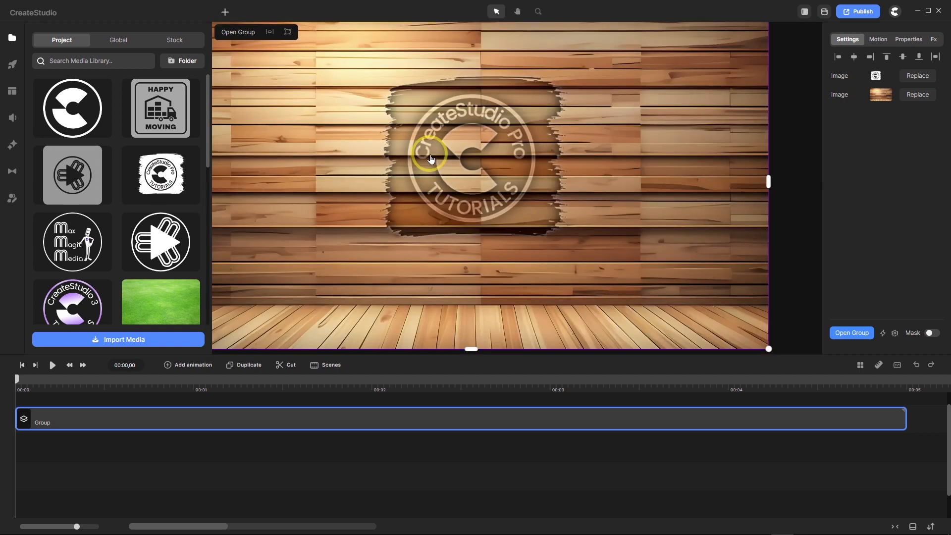
scroll(431, 158, down, 2)
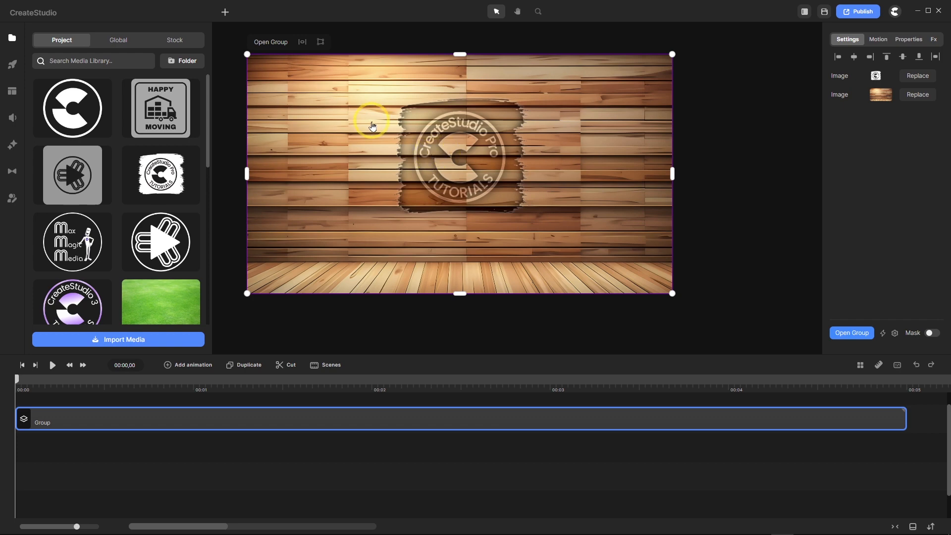
scroll(354, 117, up, 2)
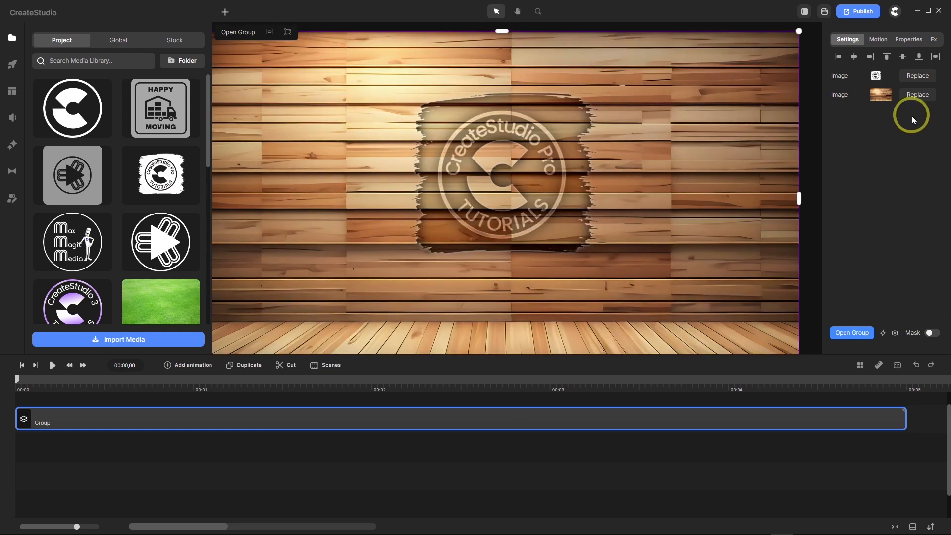
Replace the group's logo image with the plain white circled C logo and check its engraving close up.
click(915, 77)
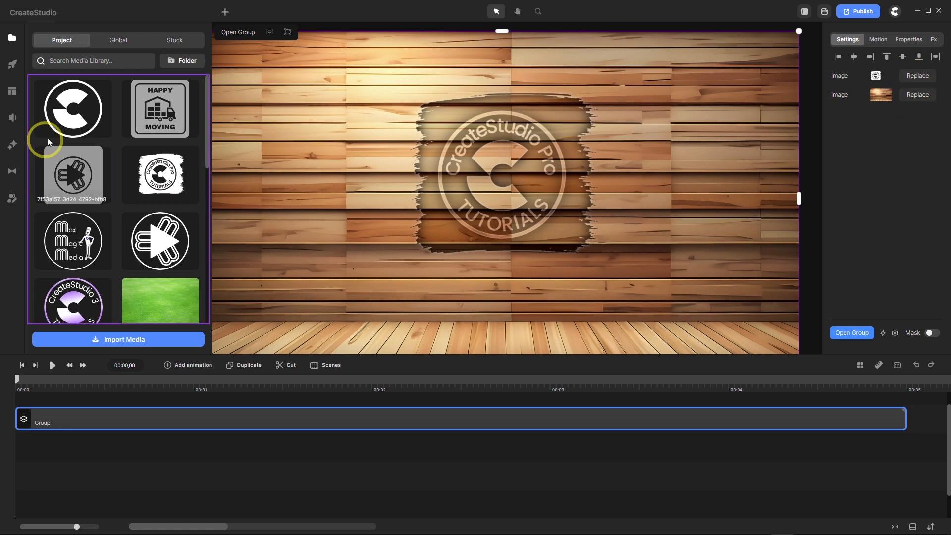
click(68, 120)
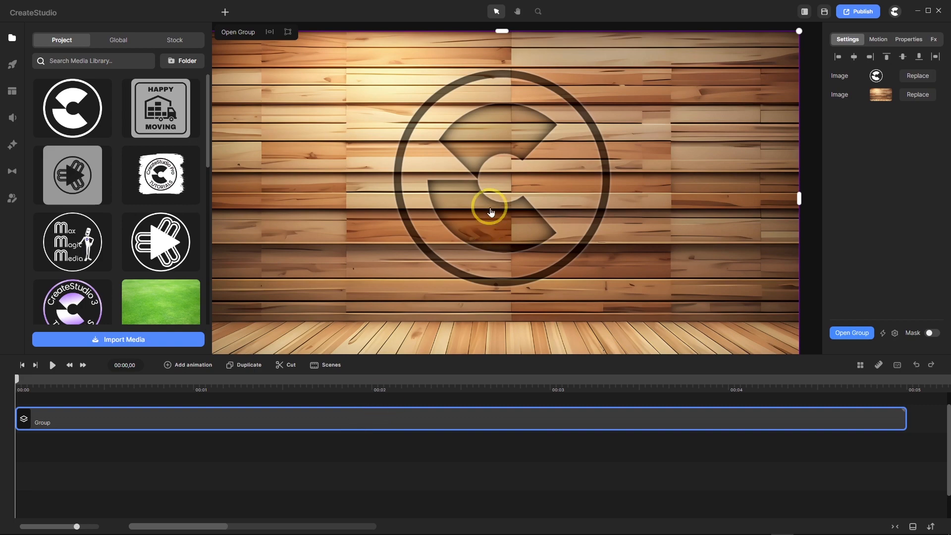
scroll(408, 213, up, 5)
scroll(412, 216, down, 5)
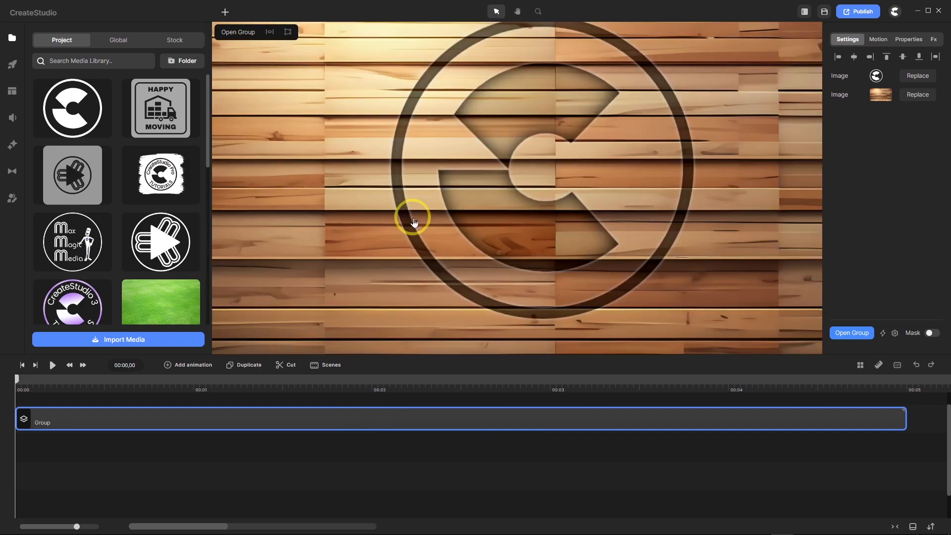
Inside the group, set the Inner Shadow blur of the BG Logo layer to .5% and return to the main timeline.
double_click(353, 414)
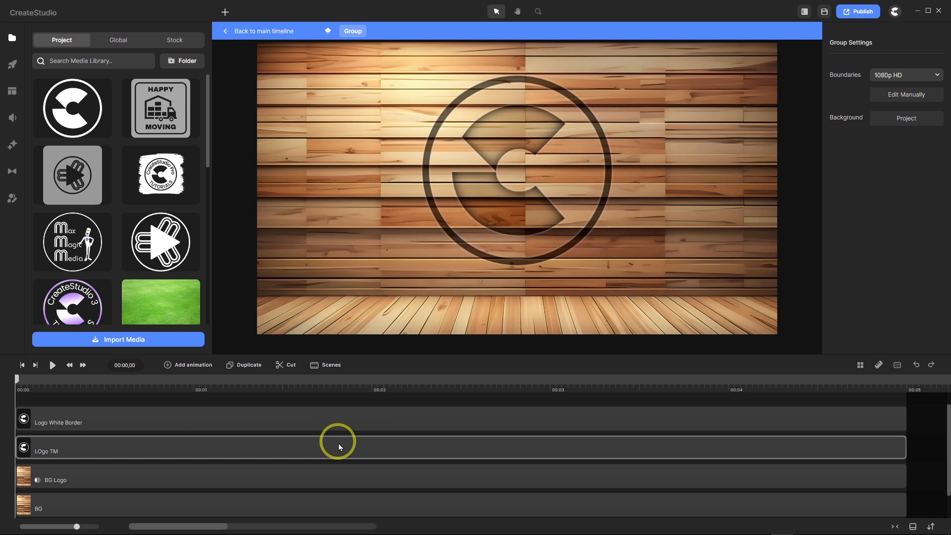
click(322, 470)
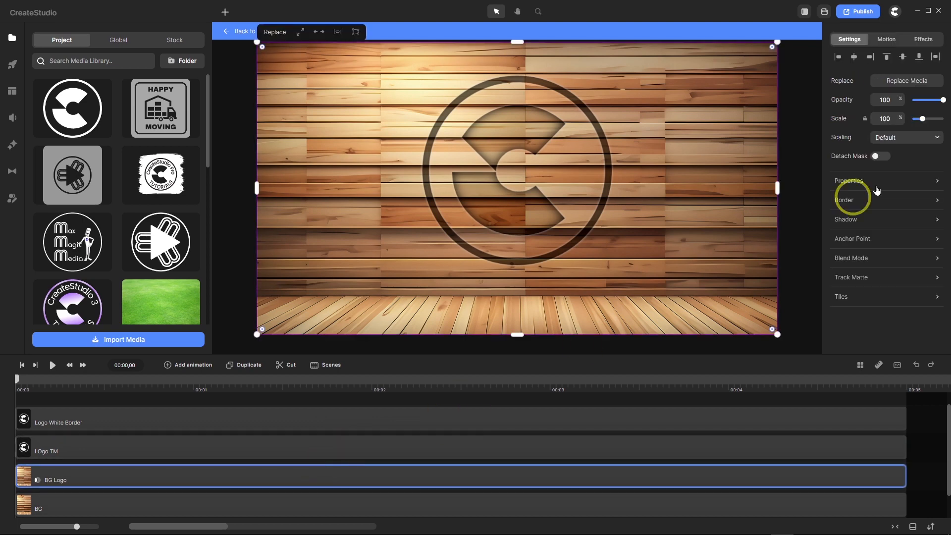
click(922, 39)
click(864, 75)
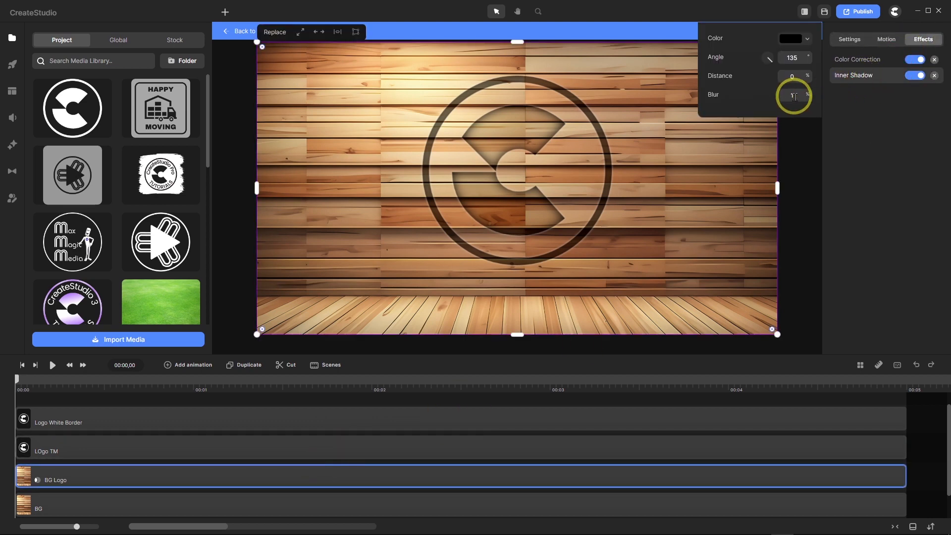
text(.5)
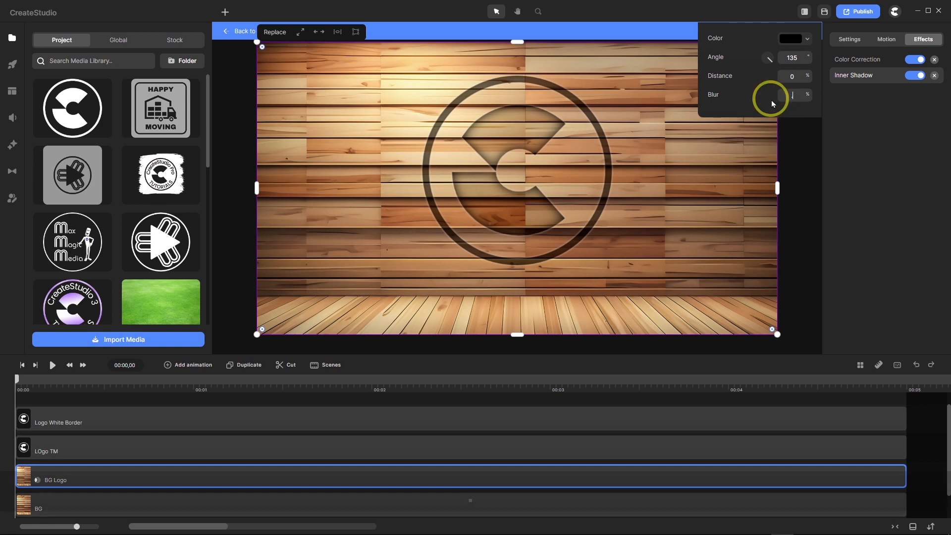
key(Return)
key(Return)
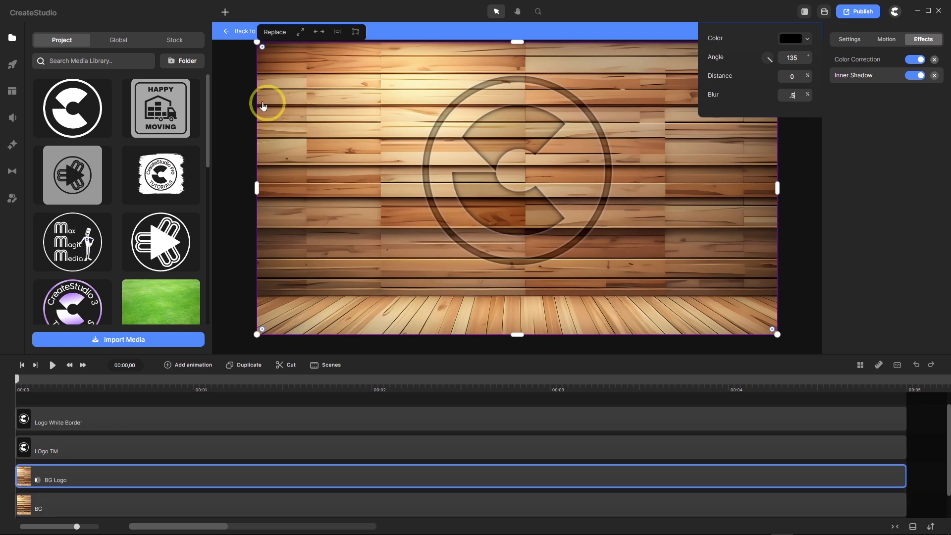
click(236, 31)
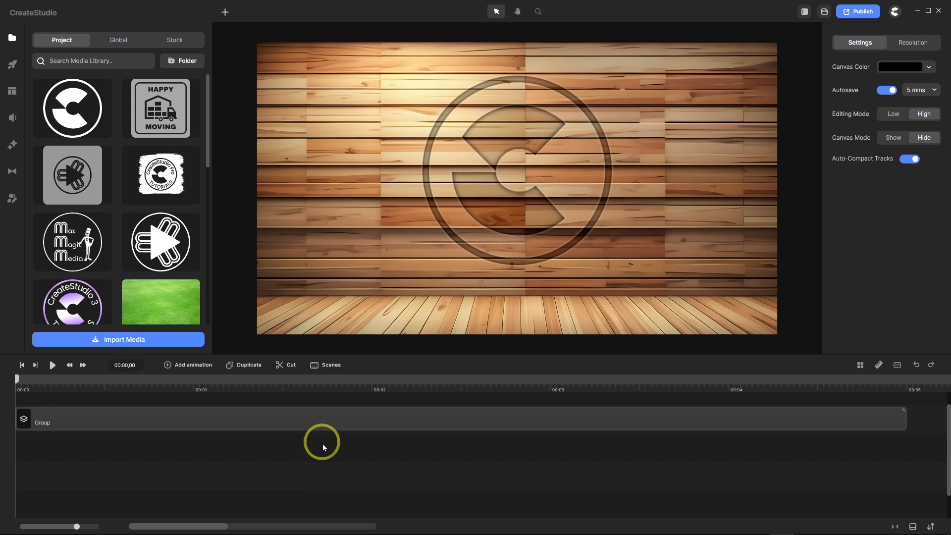
Replace the group's wooden background image with the green grass image.
click(331, 423)
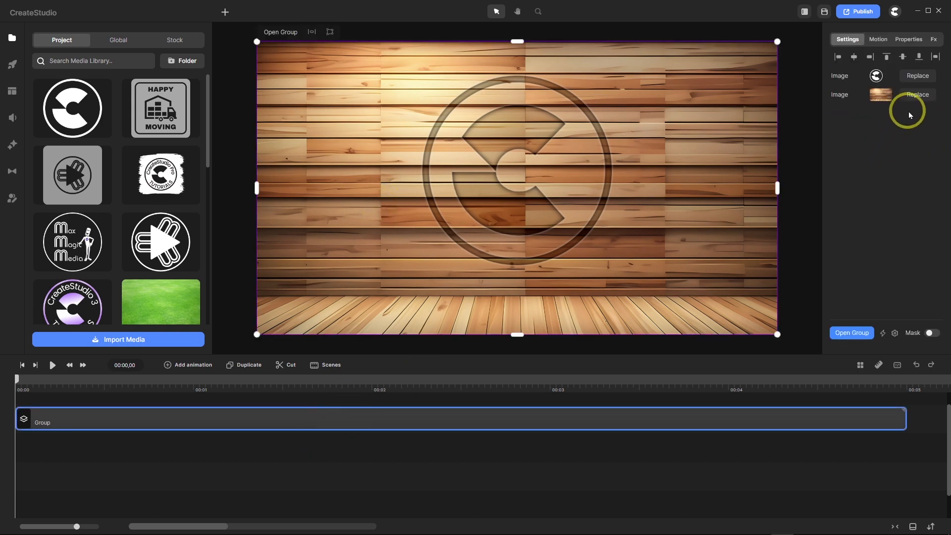
click(917, 99)
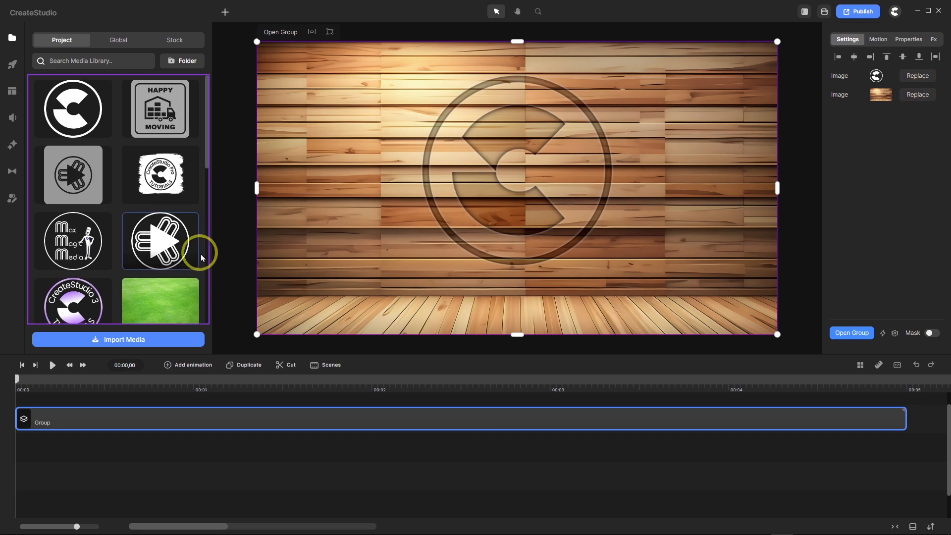
scroll(108, 210, down, 2)
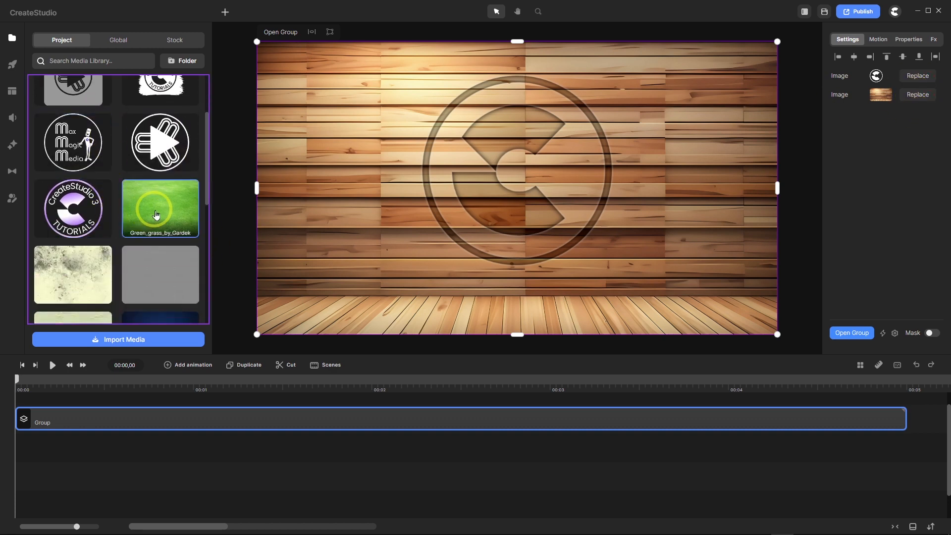
click(158, 214)
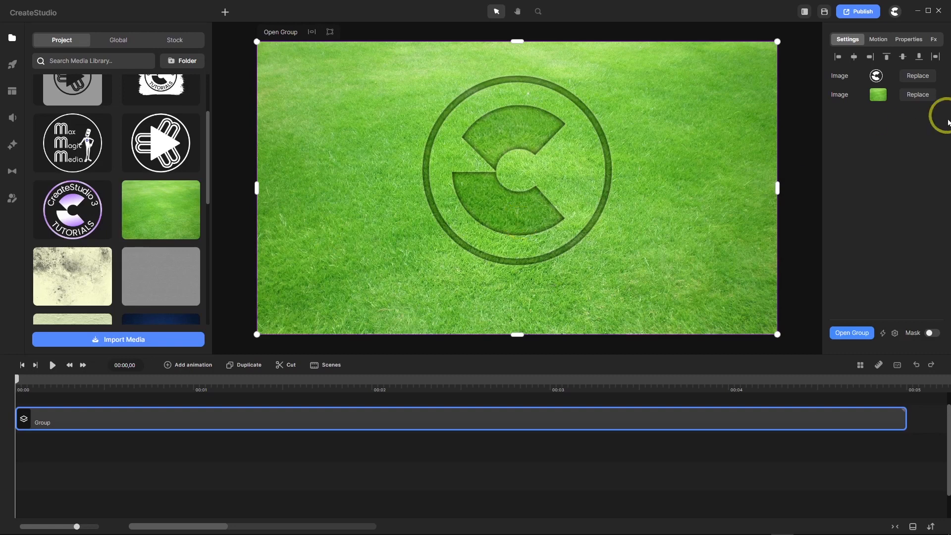
Replace the group's background image with the beige grunge wall texture.
click(917, 95)
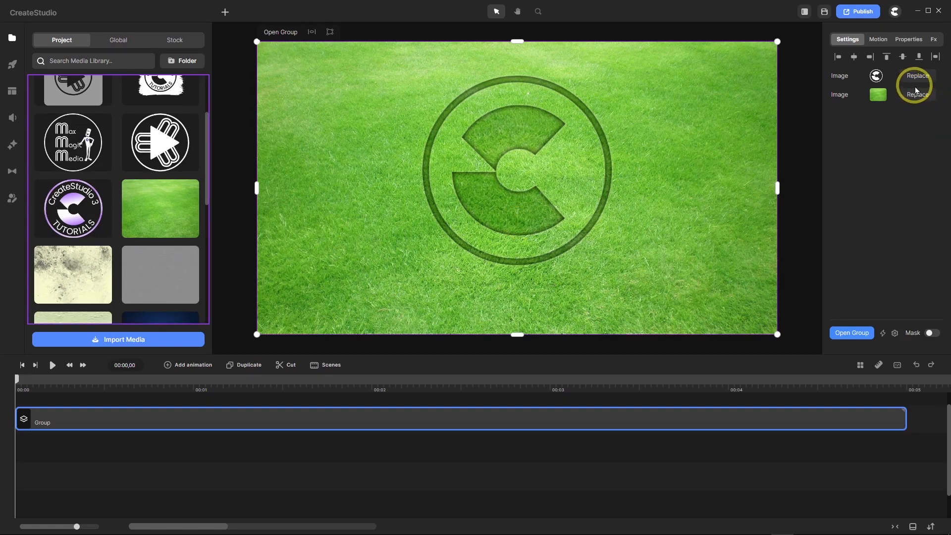
scroll(149, 232, down, 1)
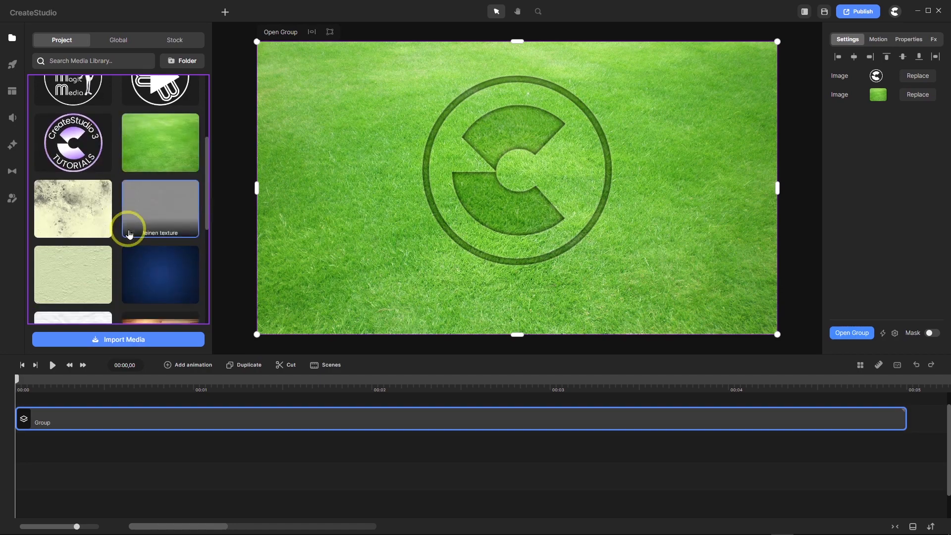
click(74, 217)
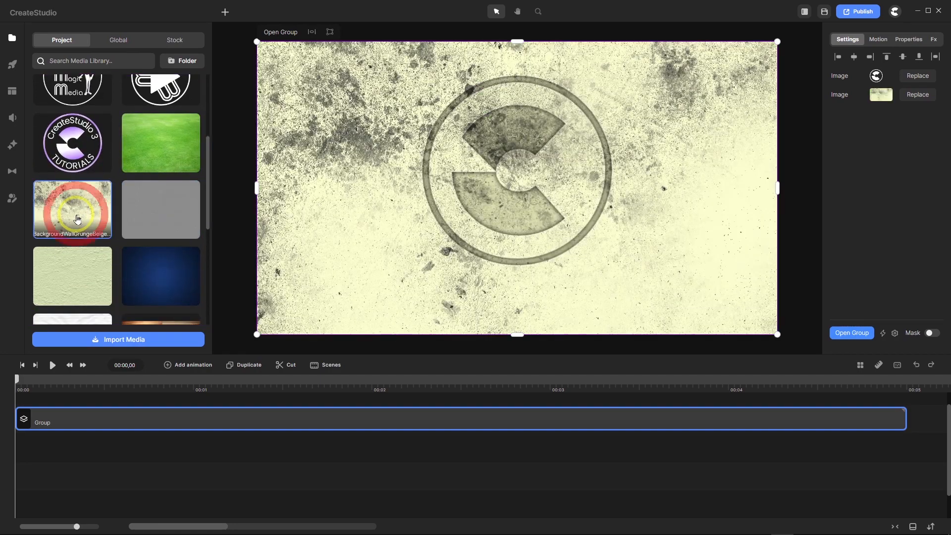
Replace the group's background image with the grey linen texture and check the engraved logo close up.
click(917, 95)
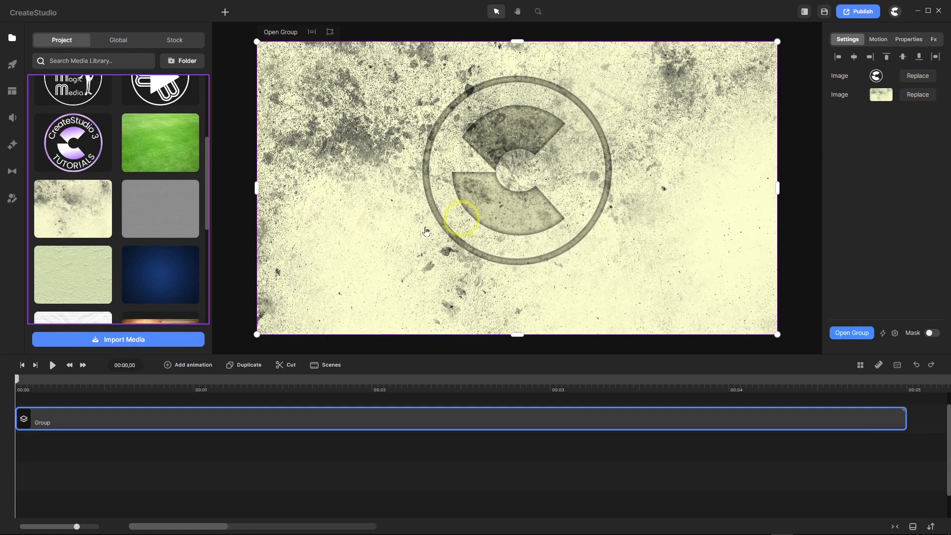
click(157, 215)
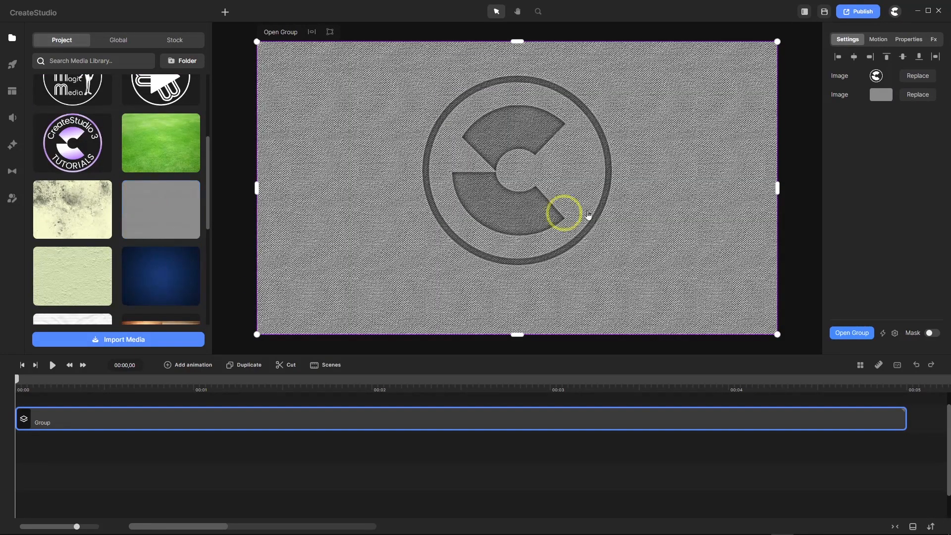
scroll(556, 189, up, 2)
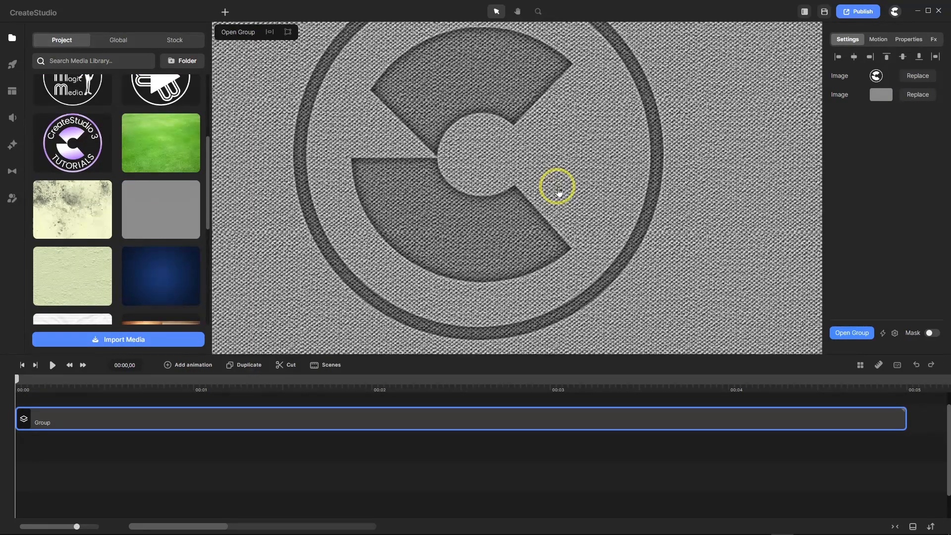
scroll(558, 191, down, 3)
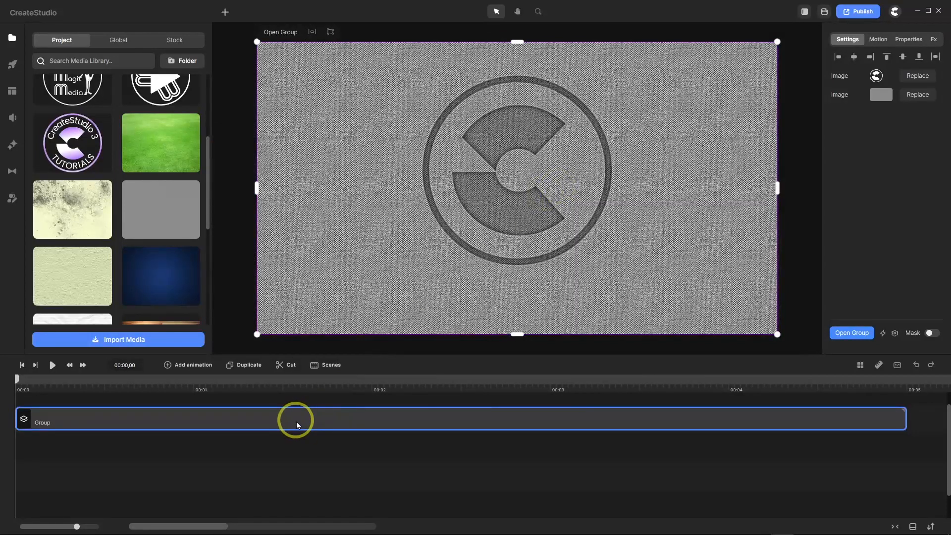
Open the group and hide its Logo White Border layer.
double_click(296, 421)
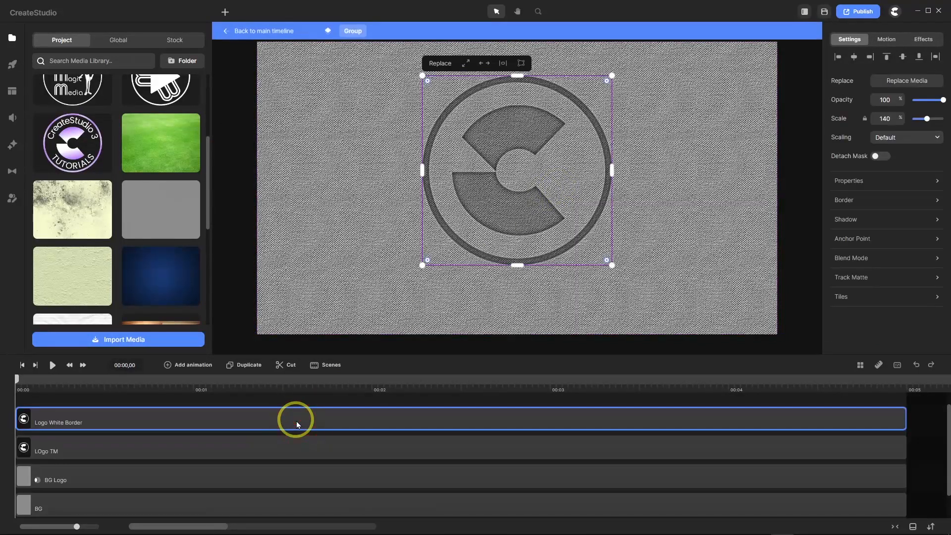
right_click(230, 419)
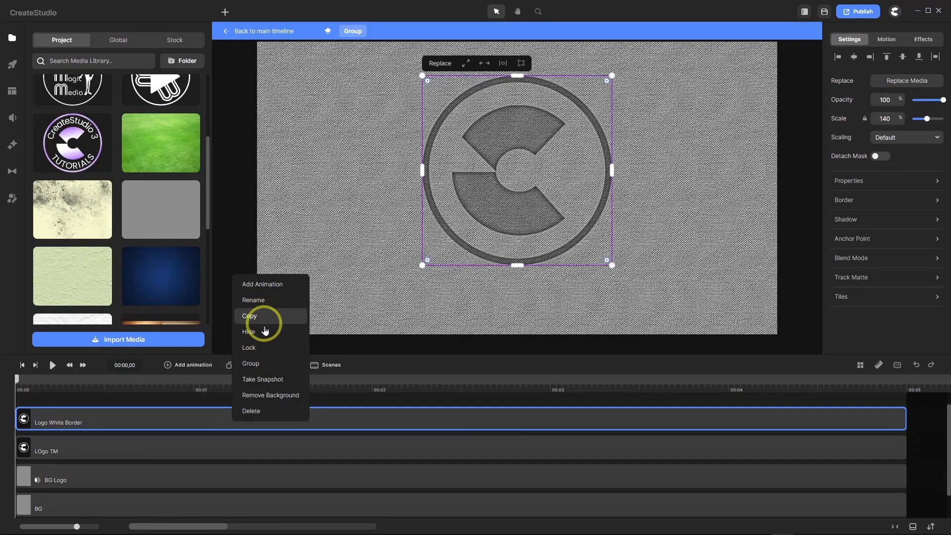
click(263, 328)
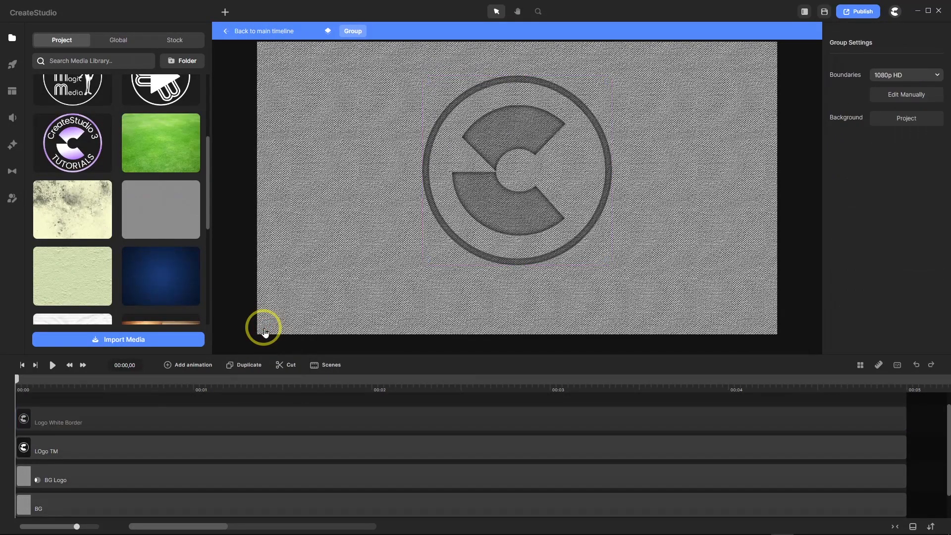
Invert the track matte on the BG Logo layer, check the raised logo close up and return to the main timeline.
click(40, 483)
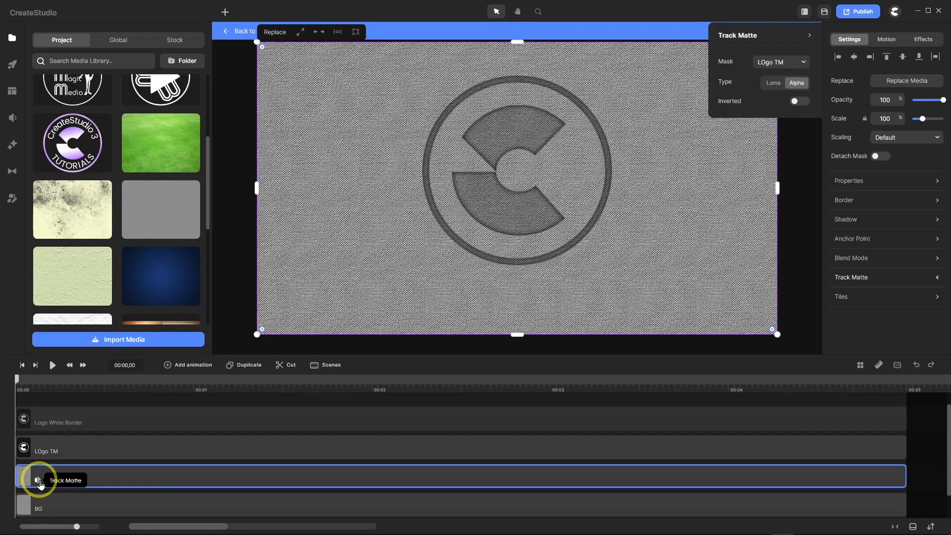
click(802, 101)
scroll(579, 183, up, 3)
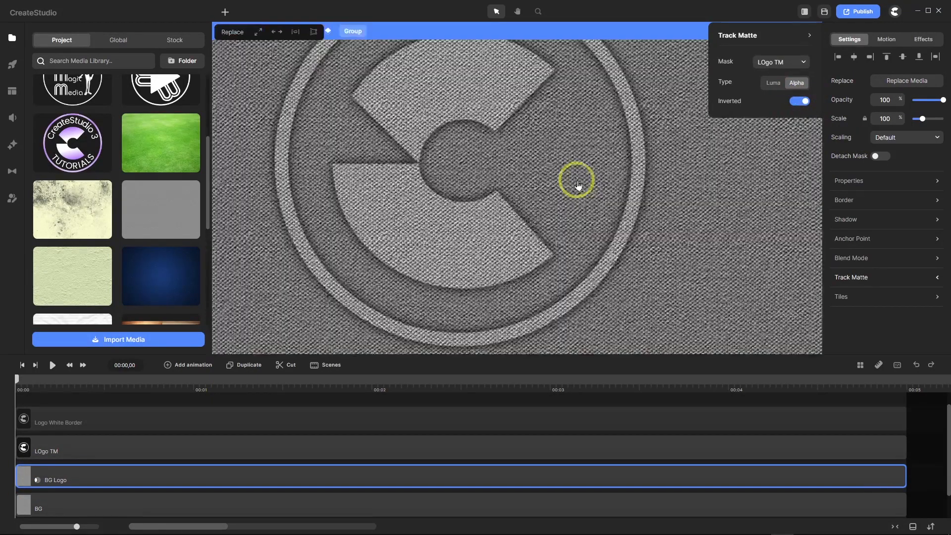
scroll(564, 214, down, 4)
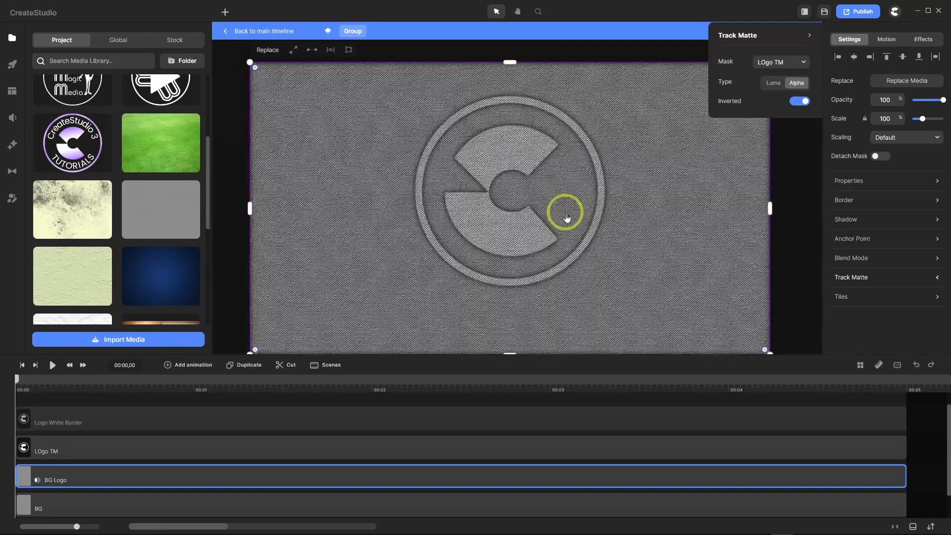
scroll(560, 236, up, 2)
scroll(554, 212, down, 1)
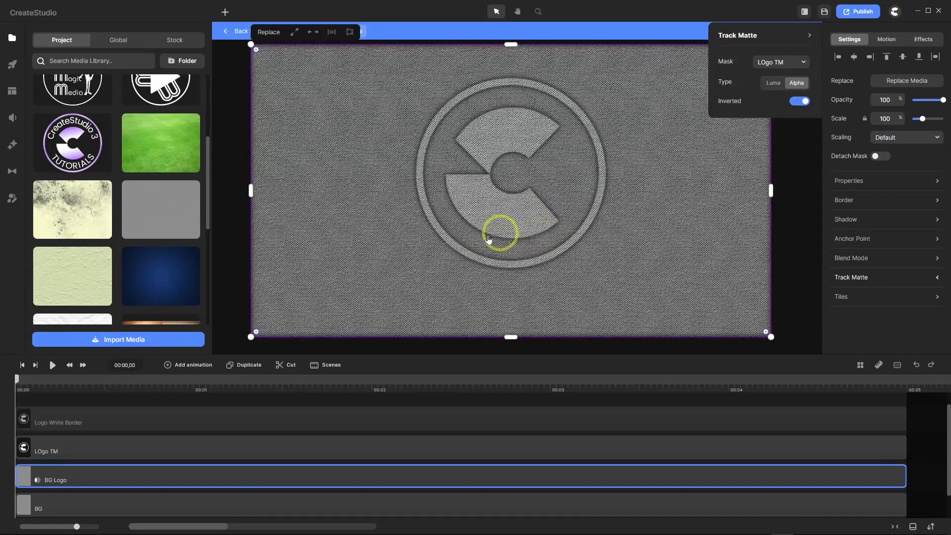
click(239, 37)
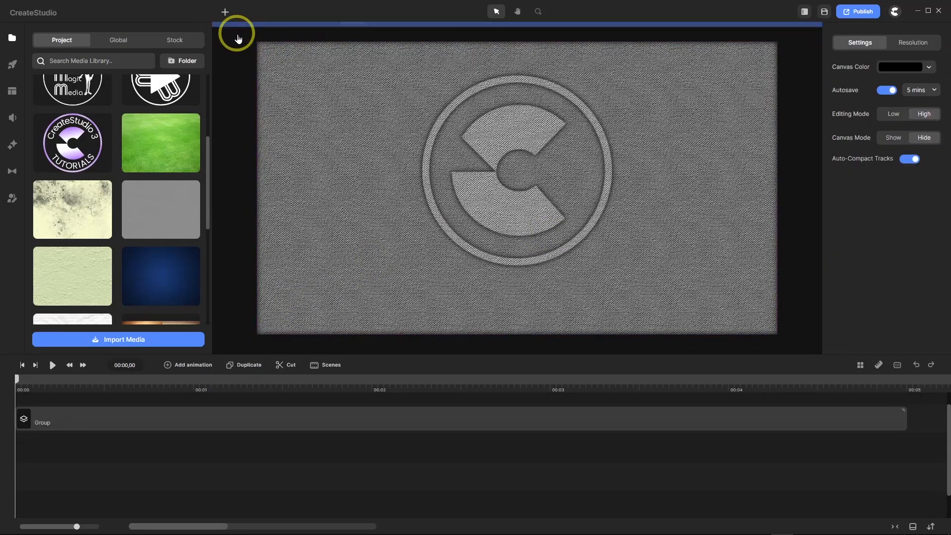
Replace the group's background image with the brown aged parchment texture and check the raised logo close up.
scroll(188, 245, down, 3)
scroll(189, 248, down, 3)
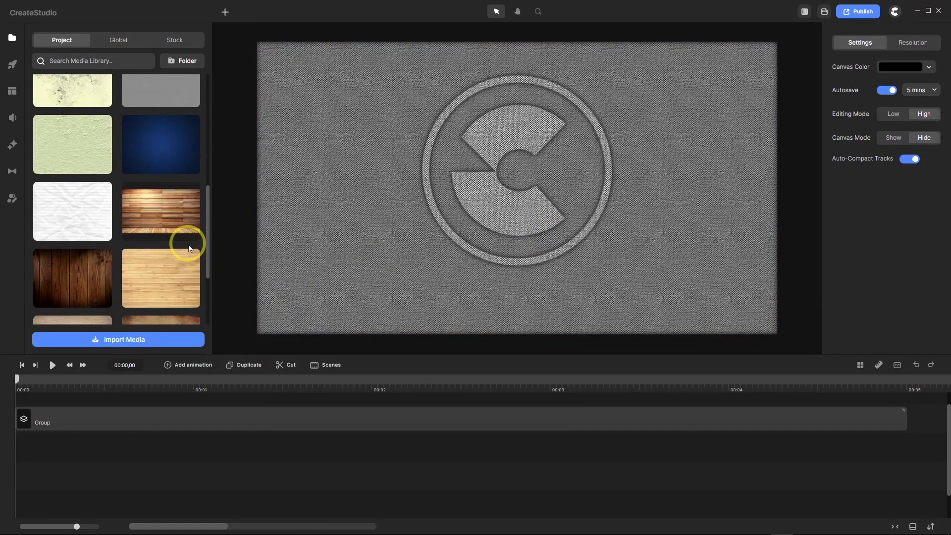
scroll(190, 248, down, 1)
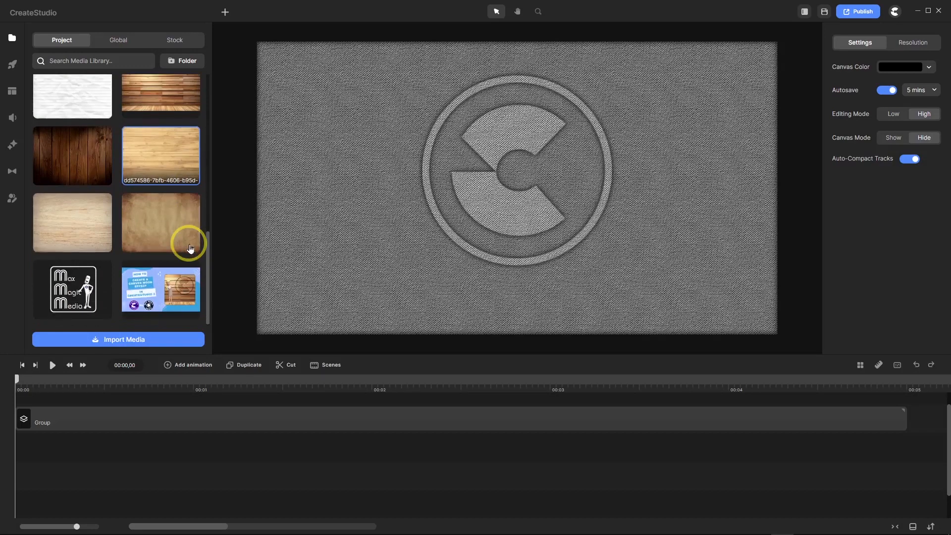
click(164, 418)
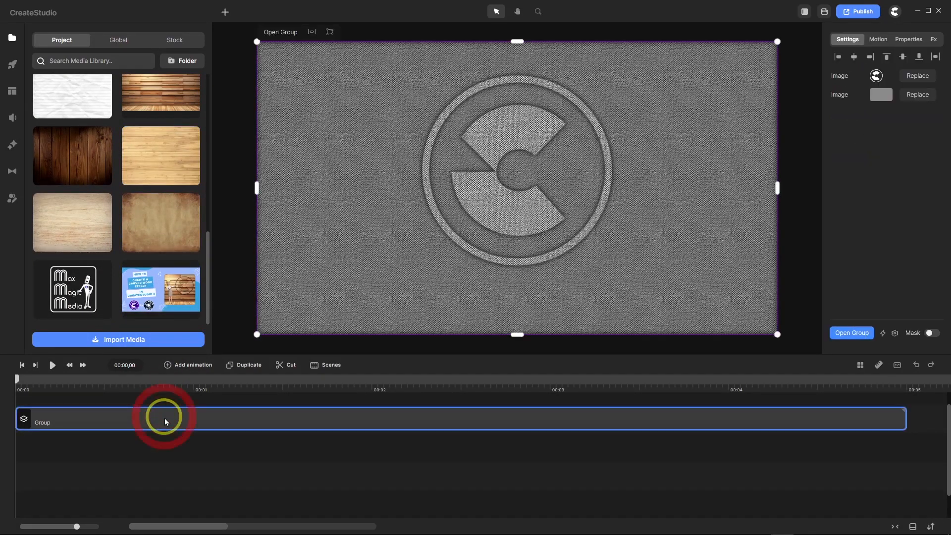
click(917, 94)
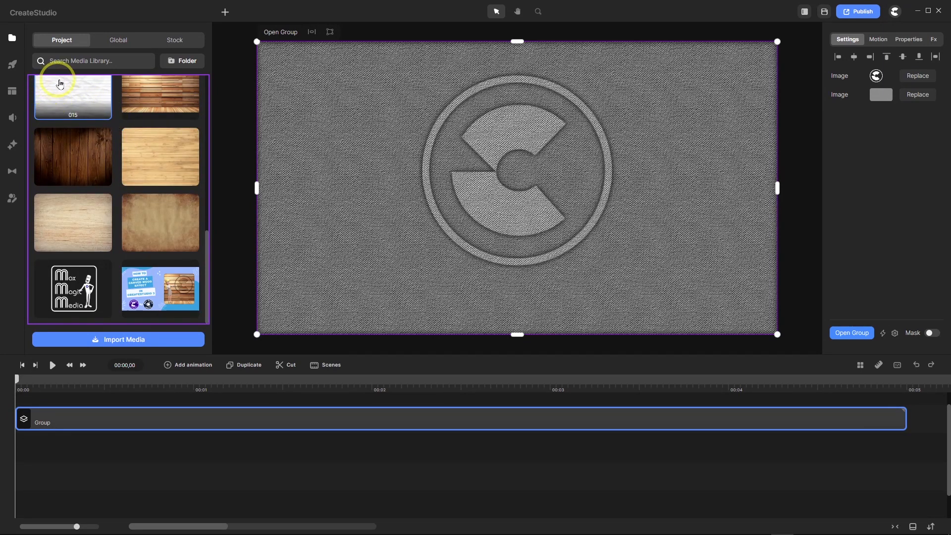
click(180, 43)
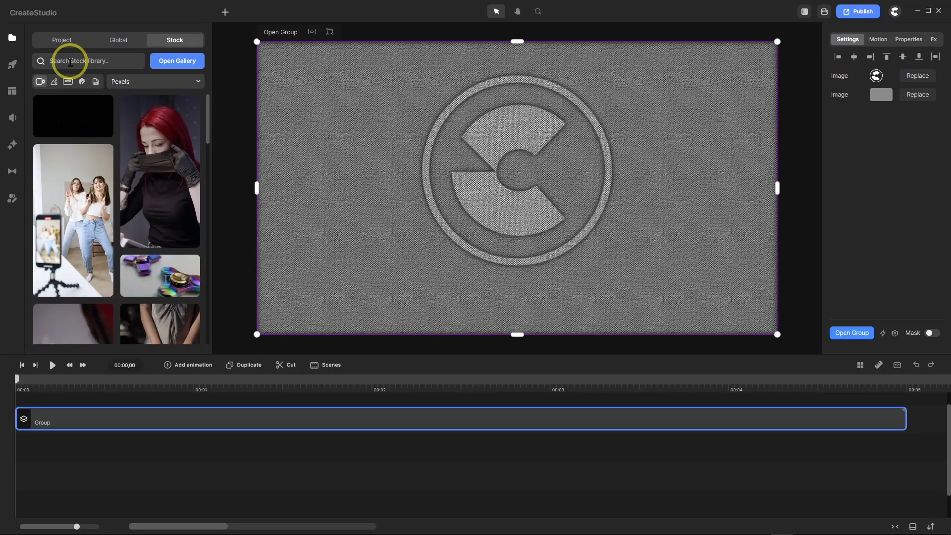
click(62, 40)
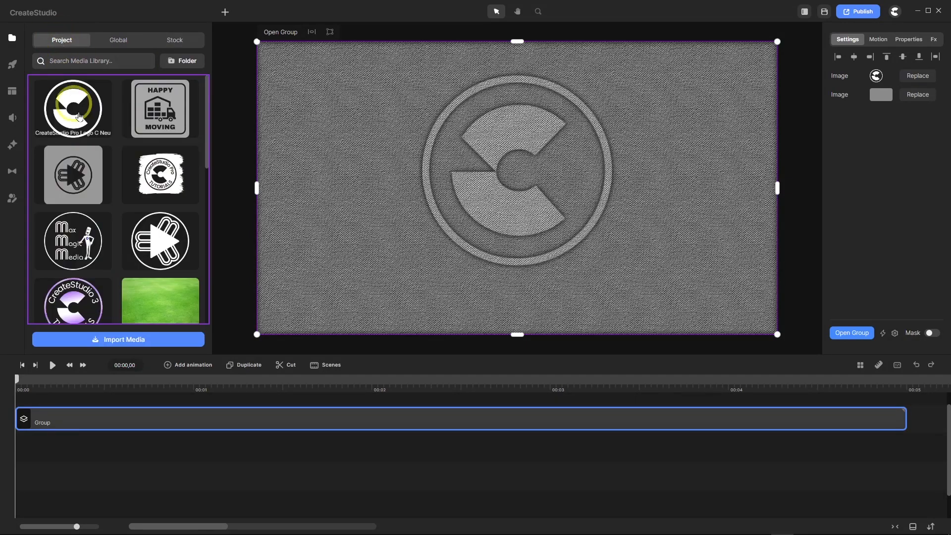
scroll(133, 178, down, 2)
scroll(134, 178, down, 8)
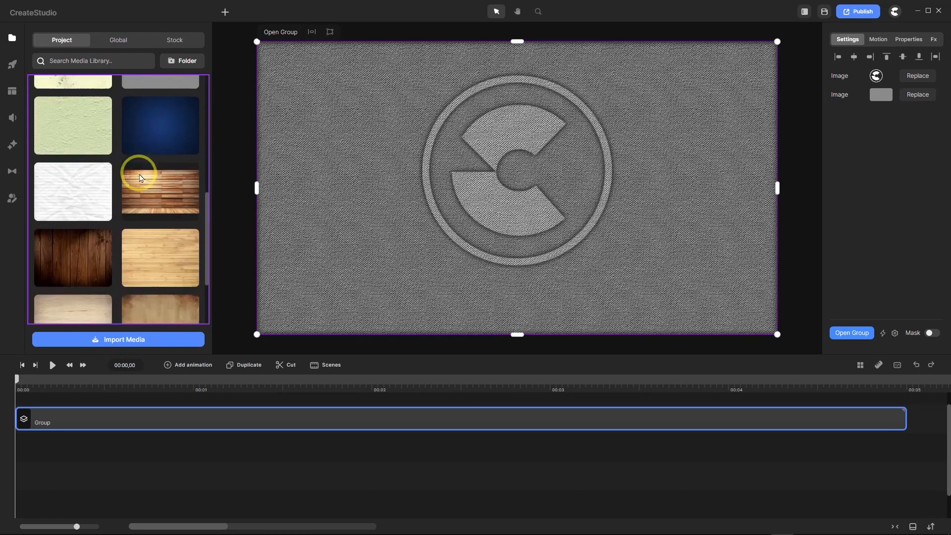
scroll(139, 178, down, 1)
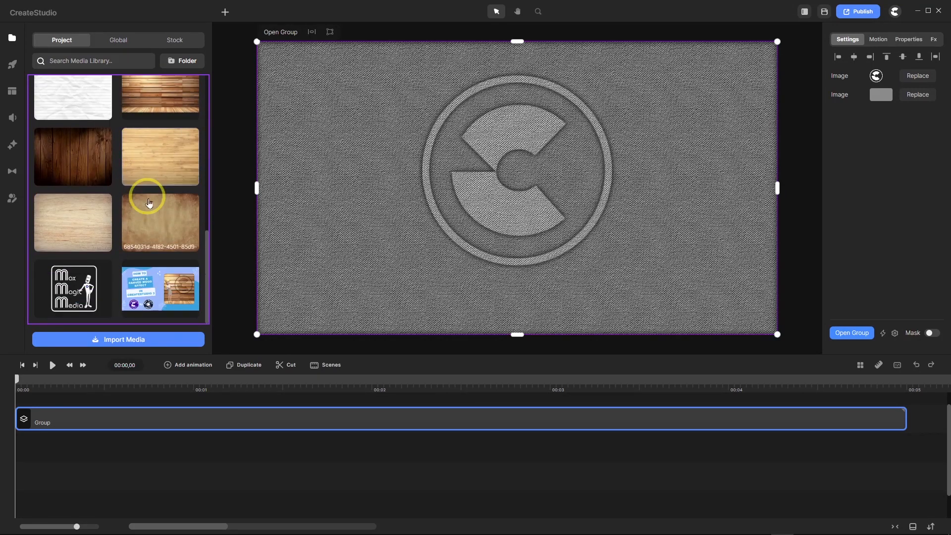
click(155, 225)
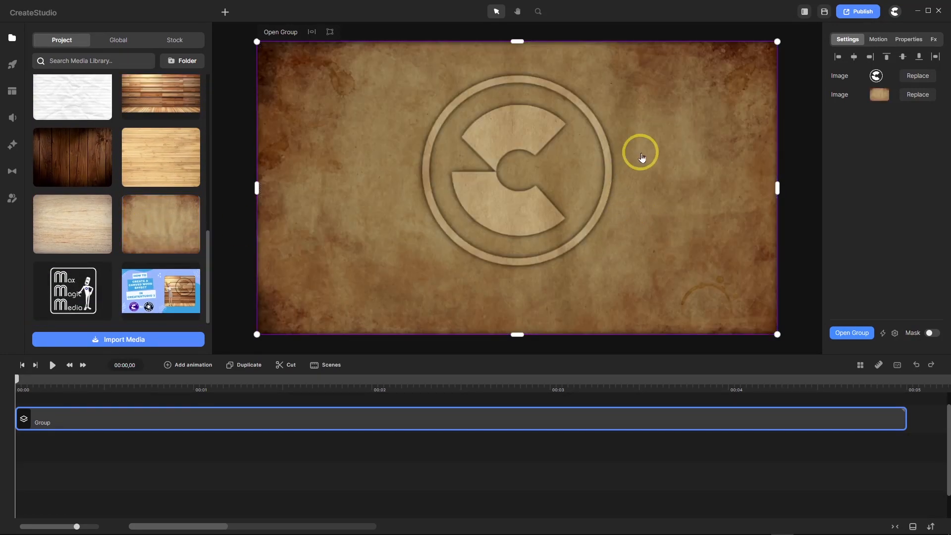
scroll(639, 154, up, 3)
scroll(641, 157, down, 4)
scroll(640, 156, up, 1)
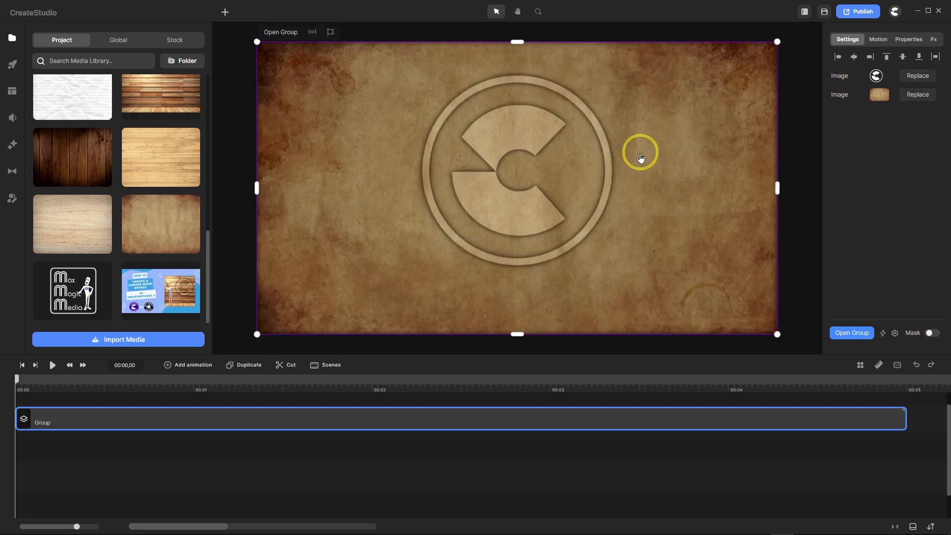
Open the group and show its hidden Logo White Border layer.
double_click(218, 417)
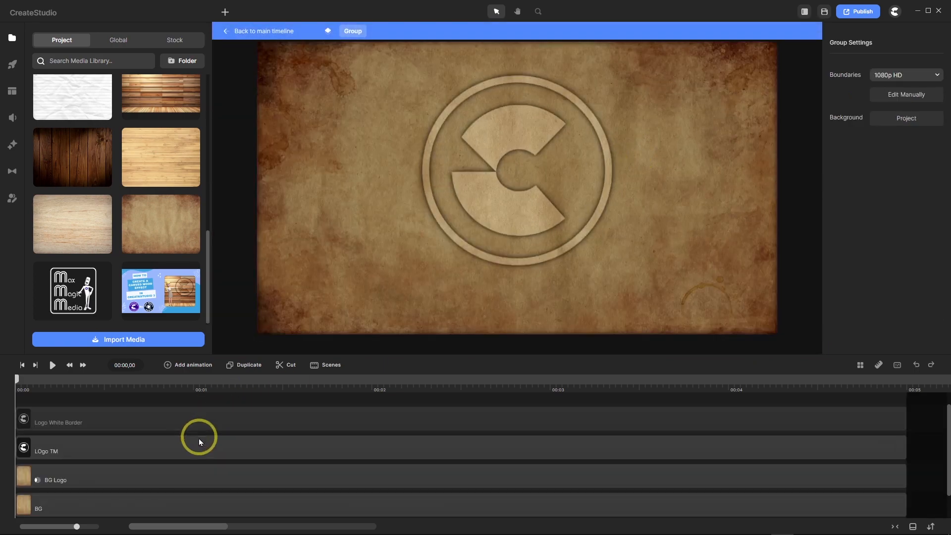
right_click(200, 421)
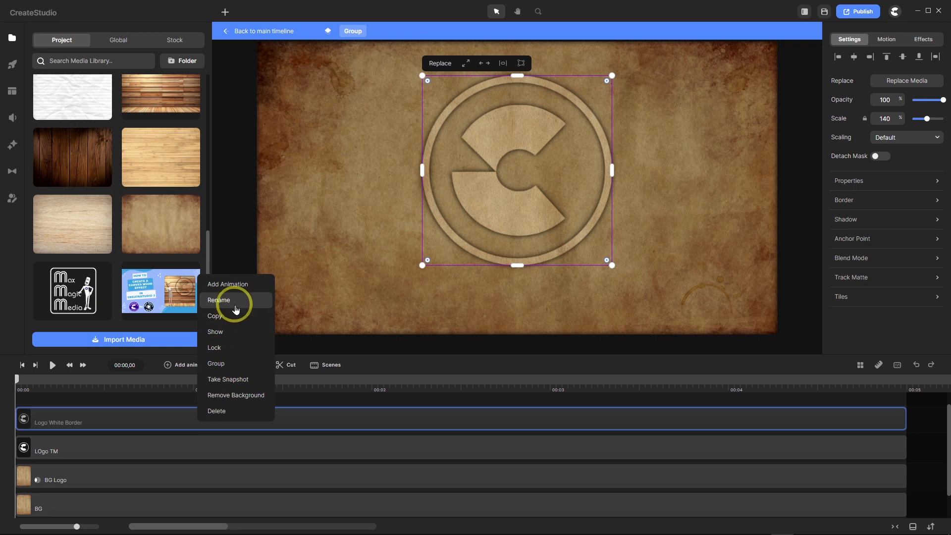
click(236, 332)
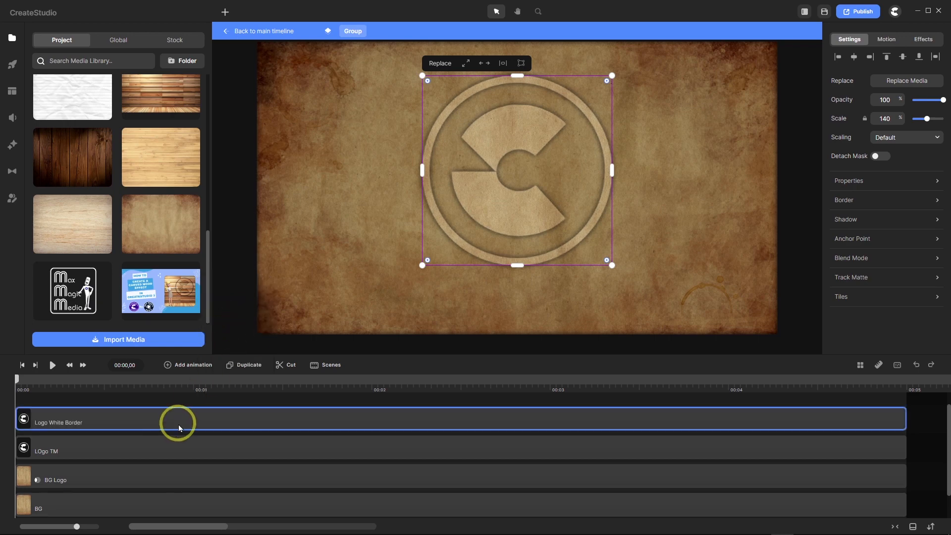
Turn off the inversion of the BG Logo layer's track matte and return to the main timeline.
scroll(44, 438, down, 1)
click(38, 454)
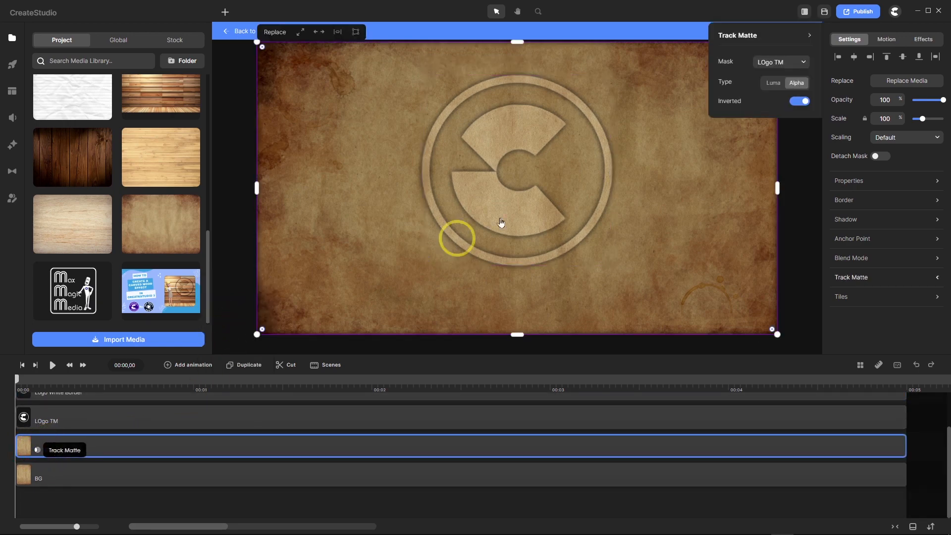
click(797, 102)
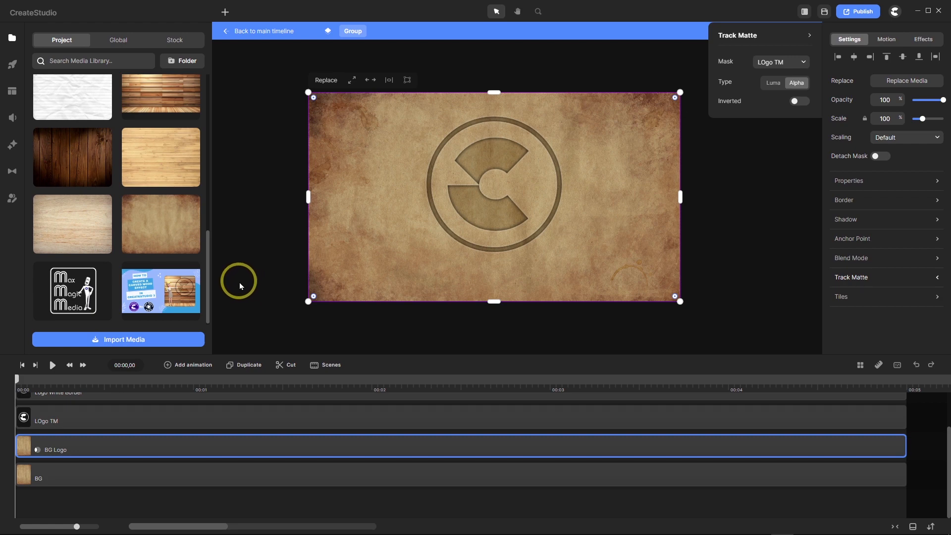
click(271, 31)
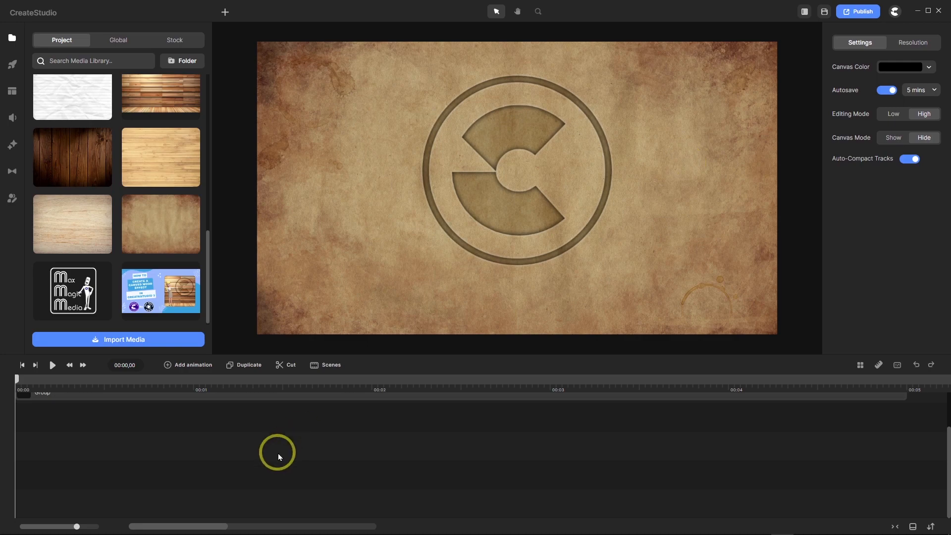
Replace the group's background image with the Wood Room picture.
click(270, 435)
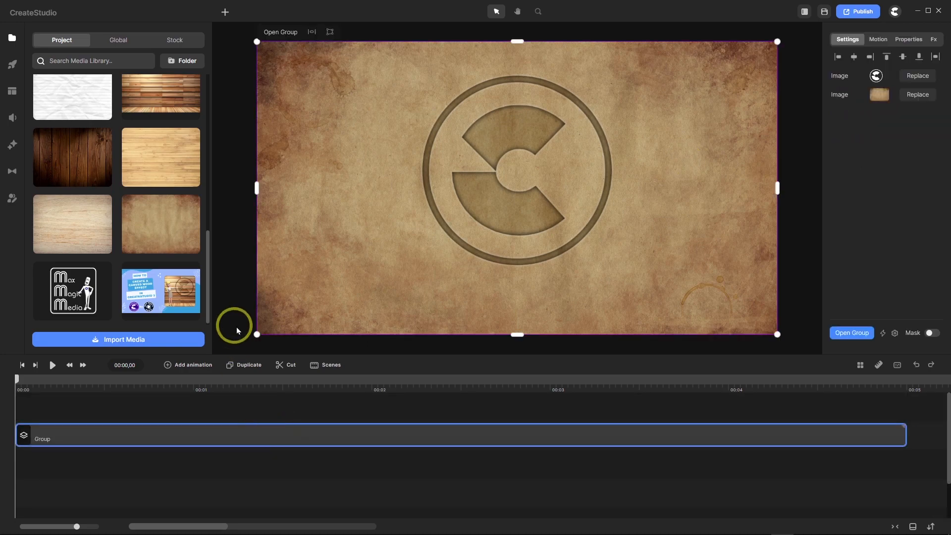
click(918, 98)
click(156, 103)
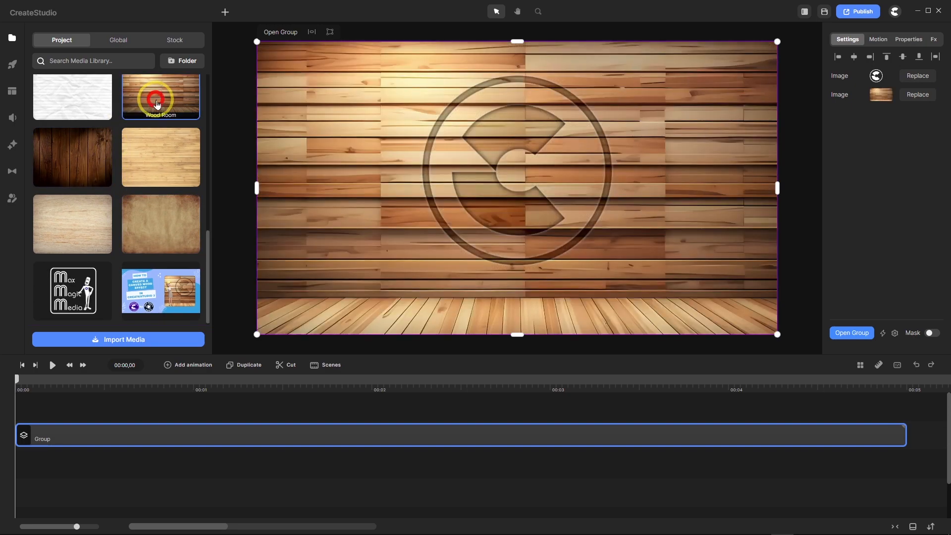
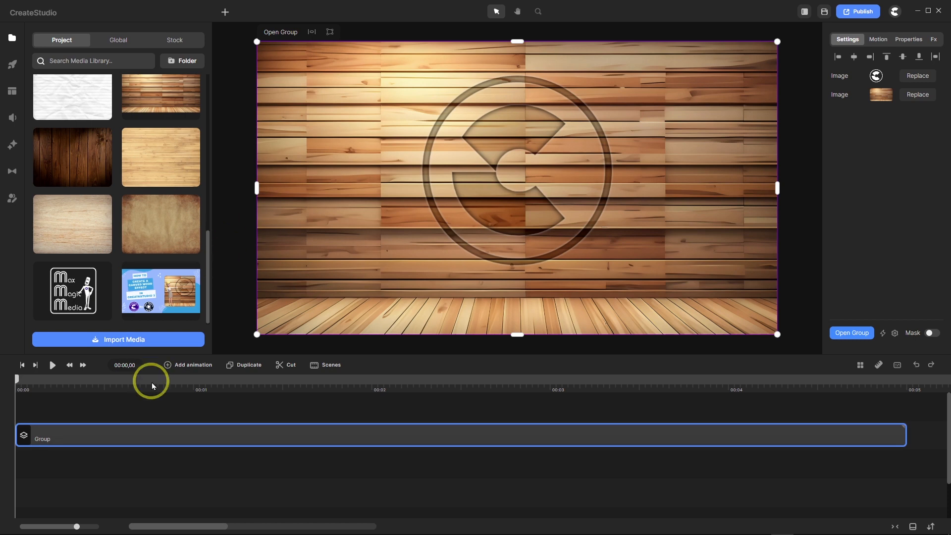
Open the group and delete its Logo White Border layer.
double_click(111, 435)
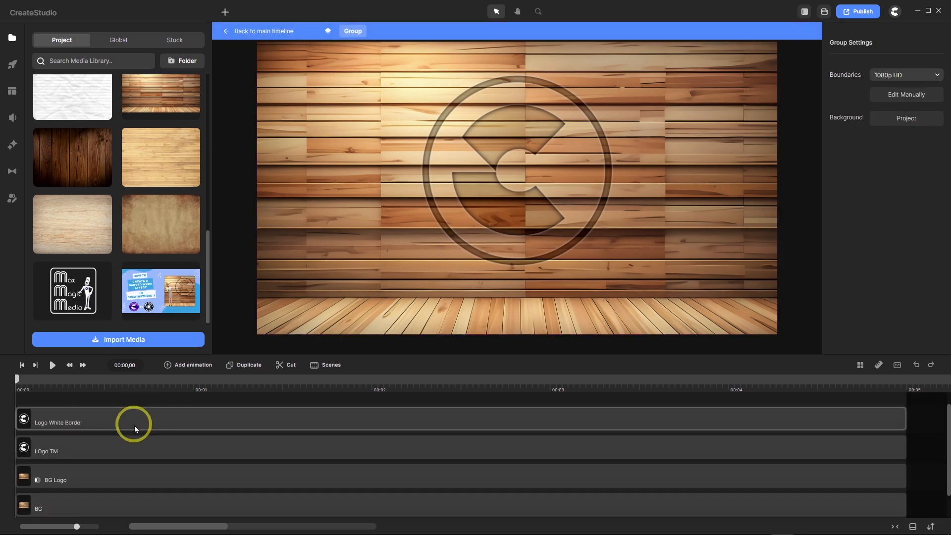
click(135, 421)
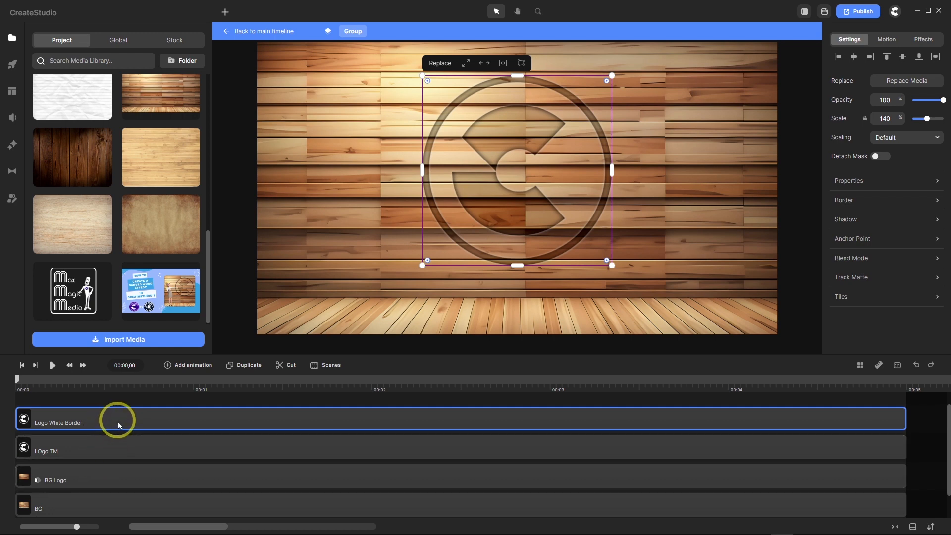
click(83, 453)
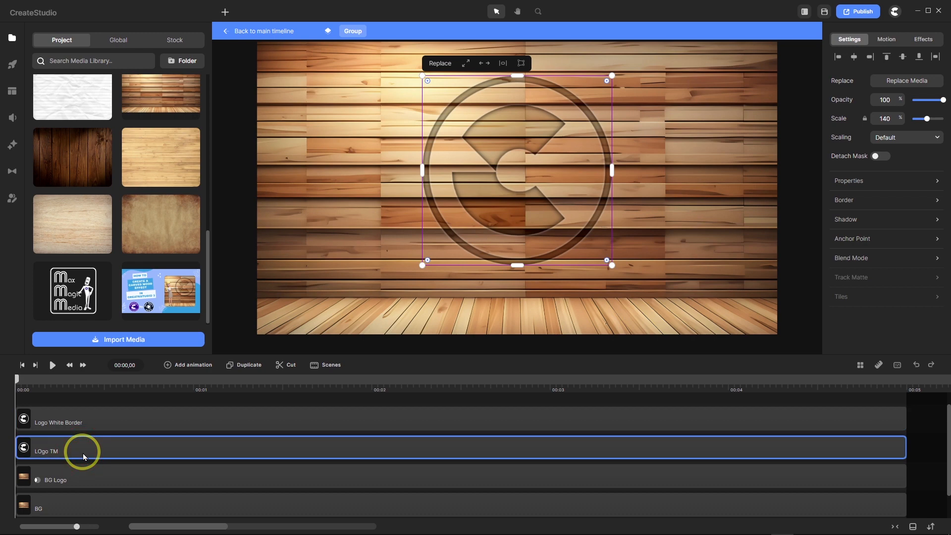
click(112, 416)
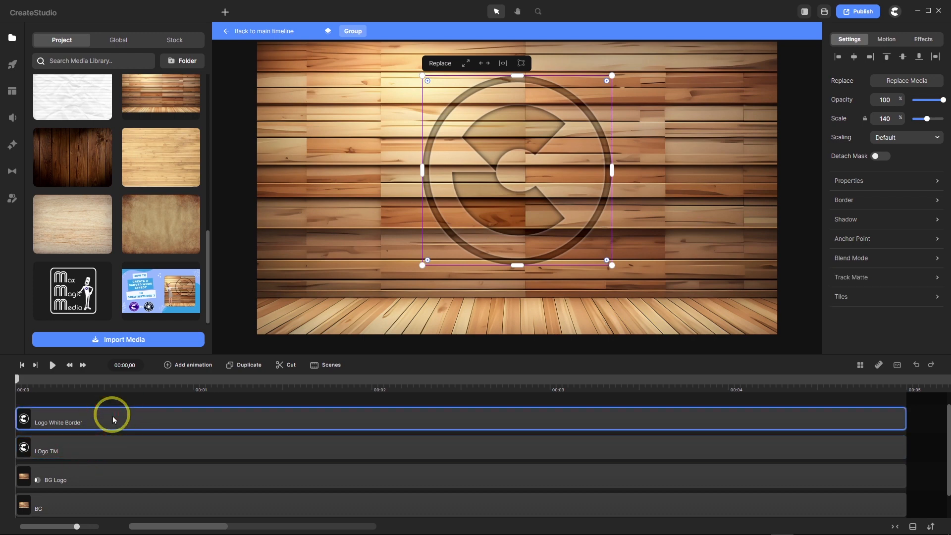
right_click(113, 418)
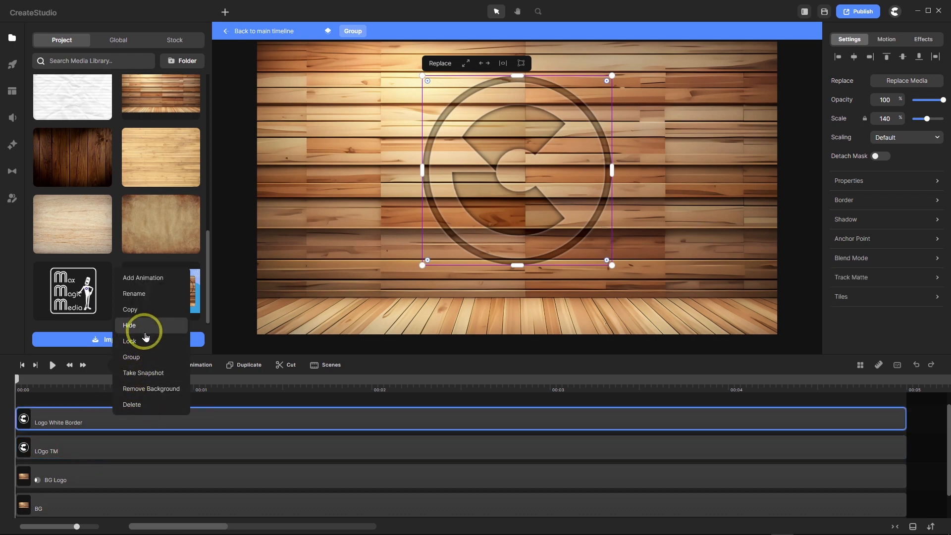
click(132, 404)
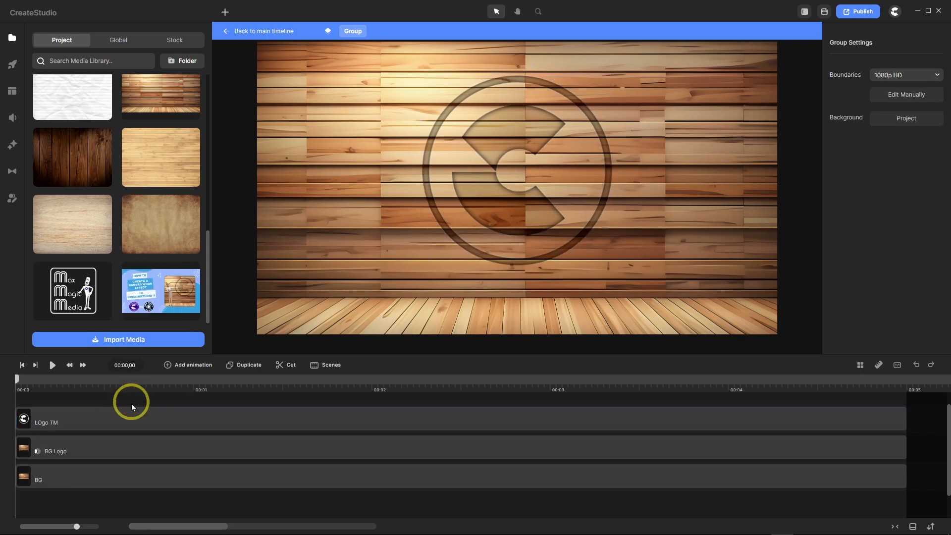
Add the Doodle effect to the LOgo TM layer.
click(61, 421)
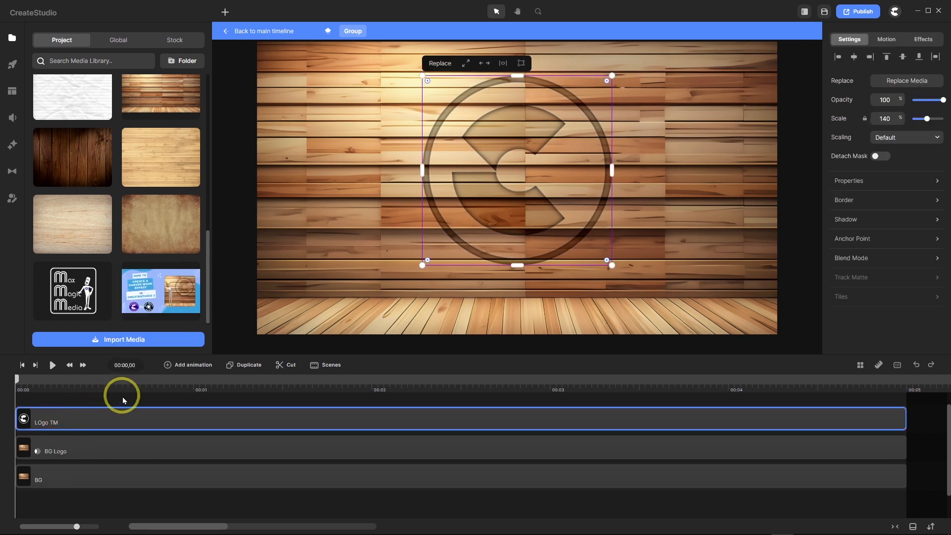
click(11, 144)
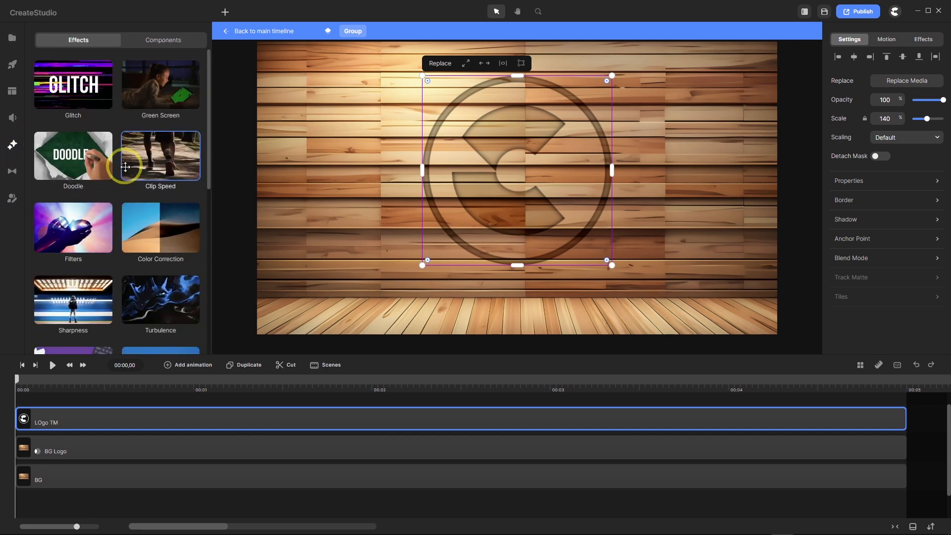
drag(77, 149, 81, 415)
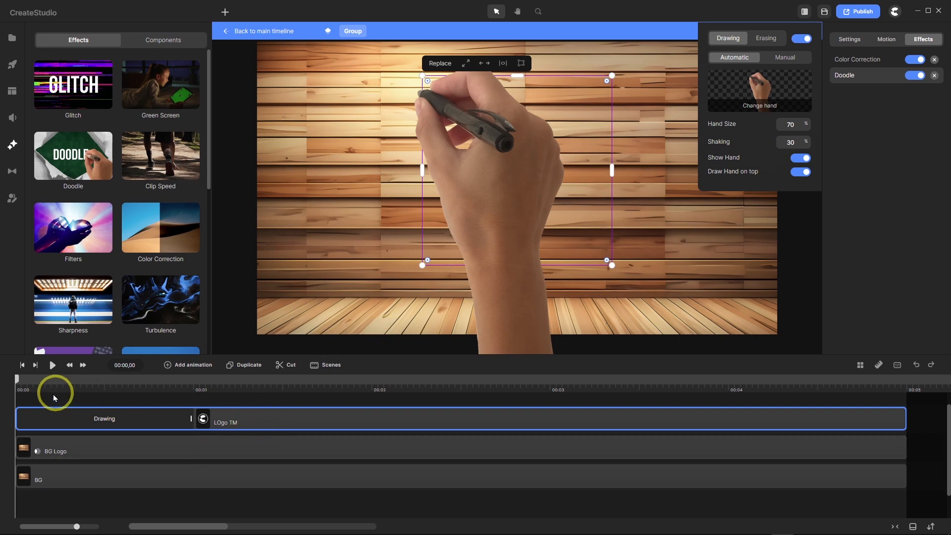
Preview the start of the hand-drawn logo reveal and shift the LOgo TM layer to start at 00:00,10.
click(18, 383)
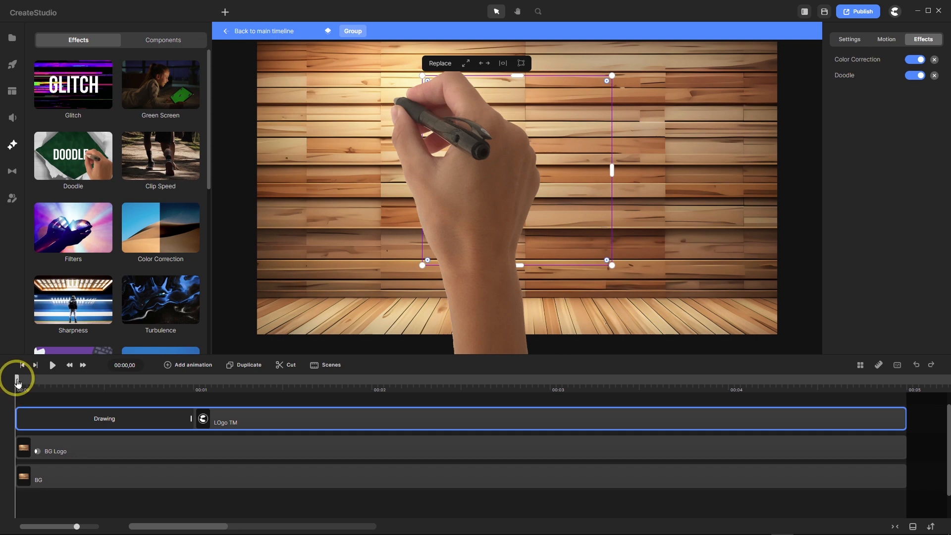
drag(18, 383, 76, 379)
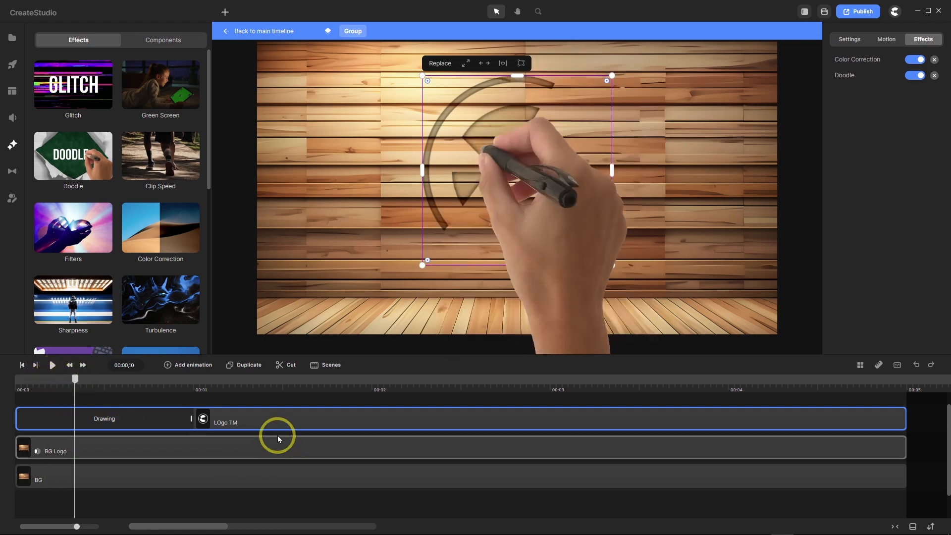
drag(254, 418, 317, 415)
Hide the hand in the Doodle drawing effect, switch it to Manual and clear its drawing path.
click(204, 418)
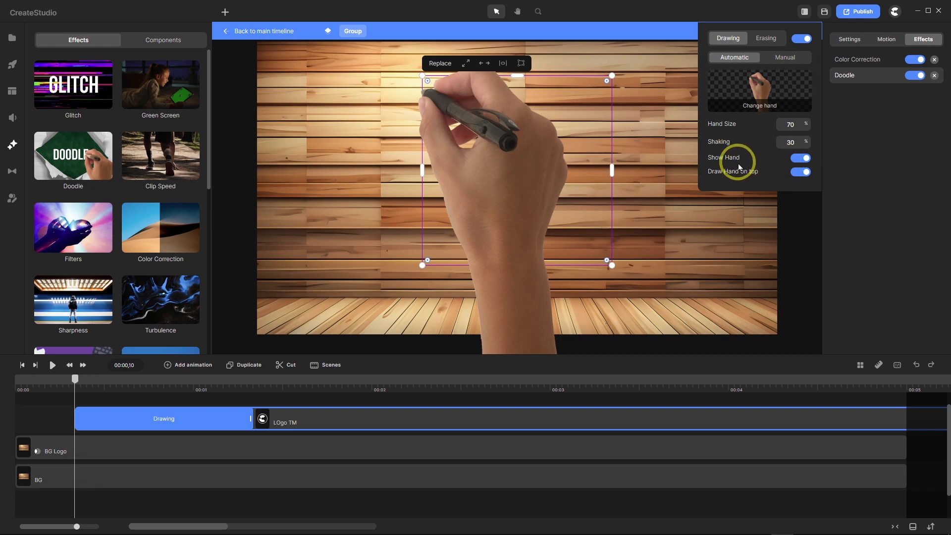
click(797, 160)
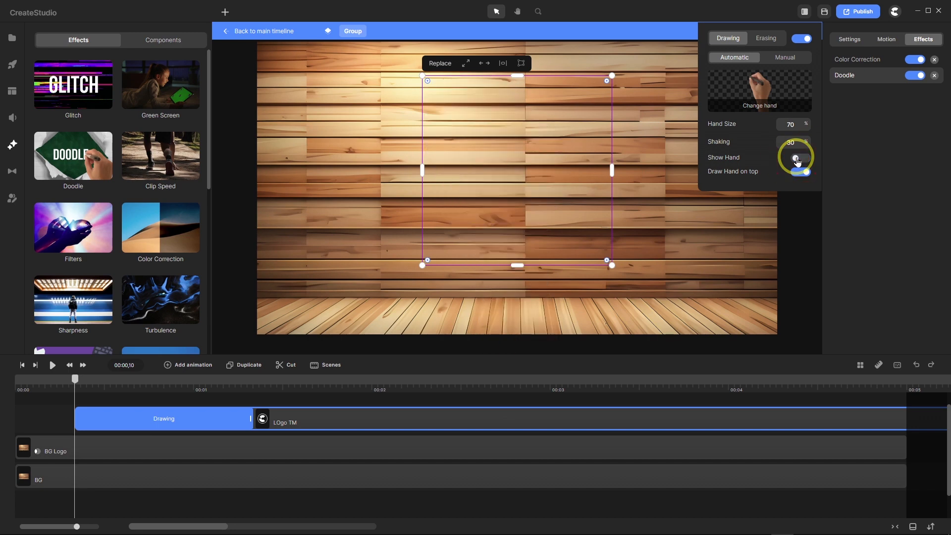
click(790, 62)
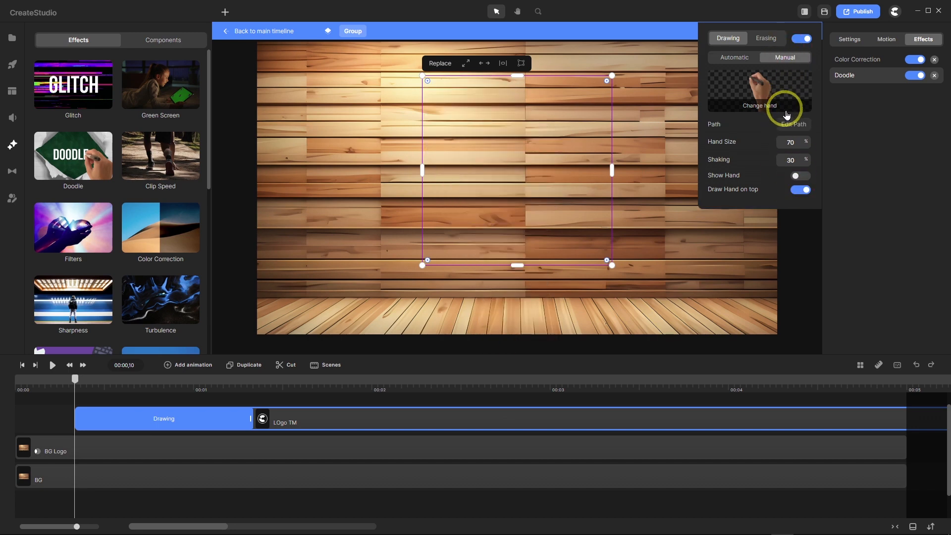
click(793, 124)
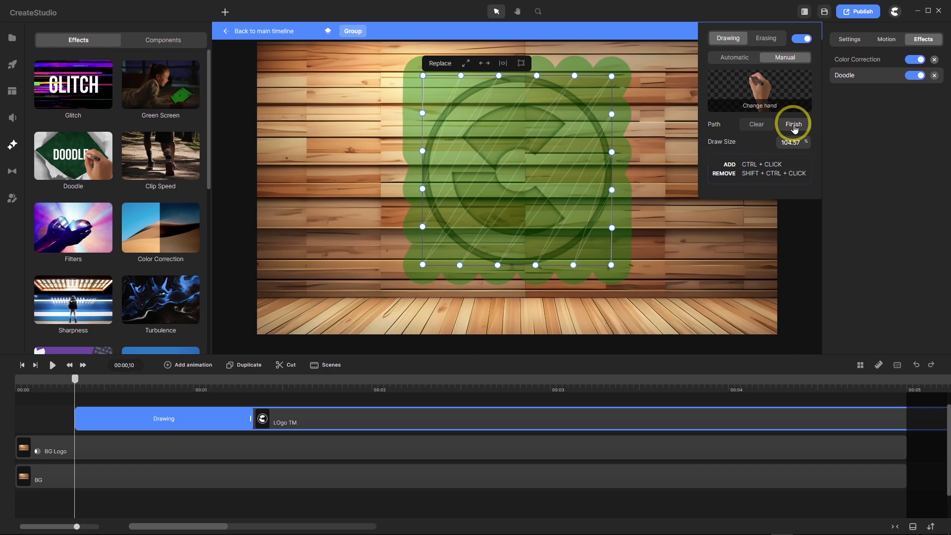
click(756, 126)
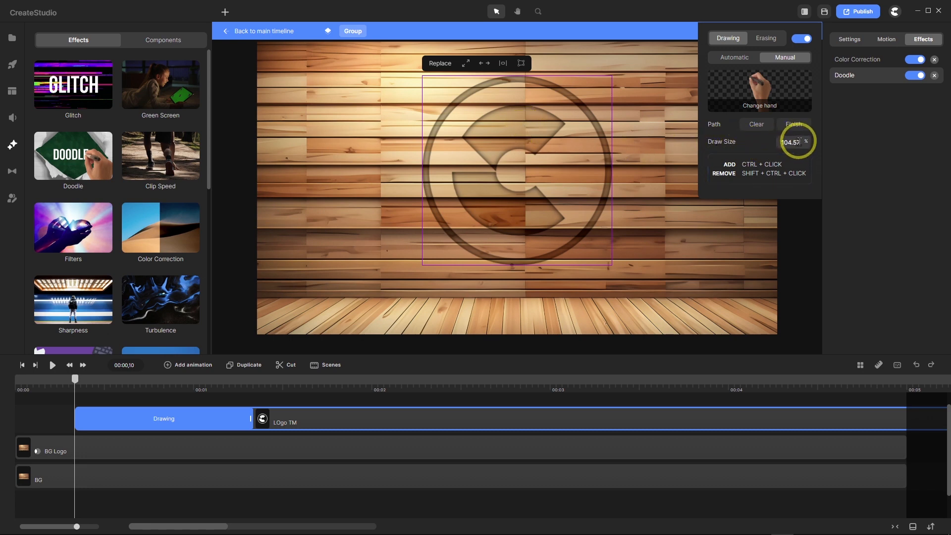
Set the Draw Size of the manual Doodle drawing path to 140%.
drag(799, 142, 793, 143)
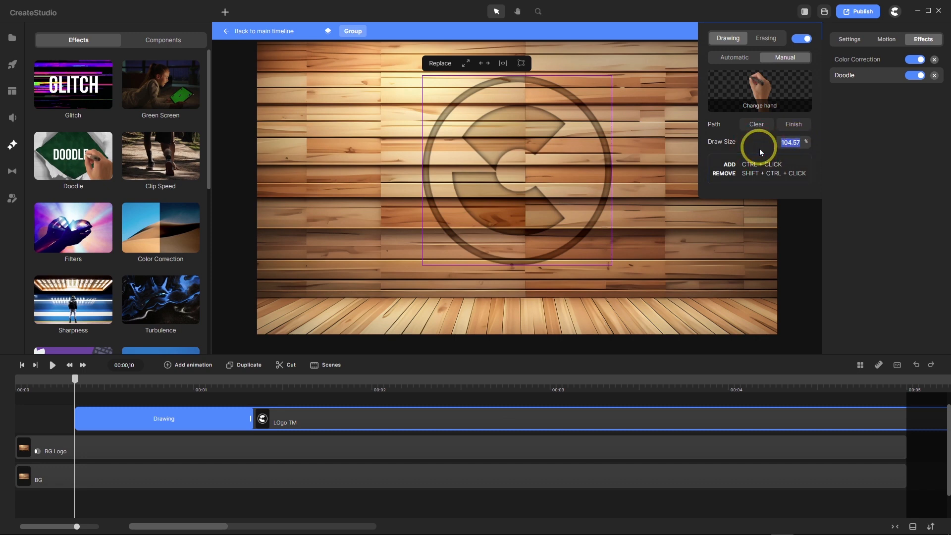
text(140)
key(Return)
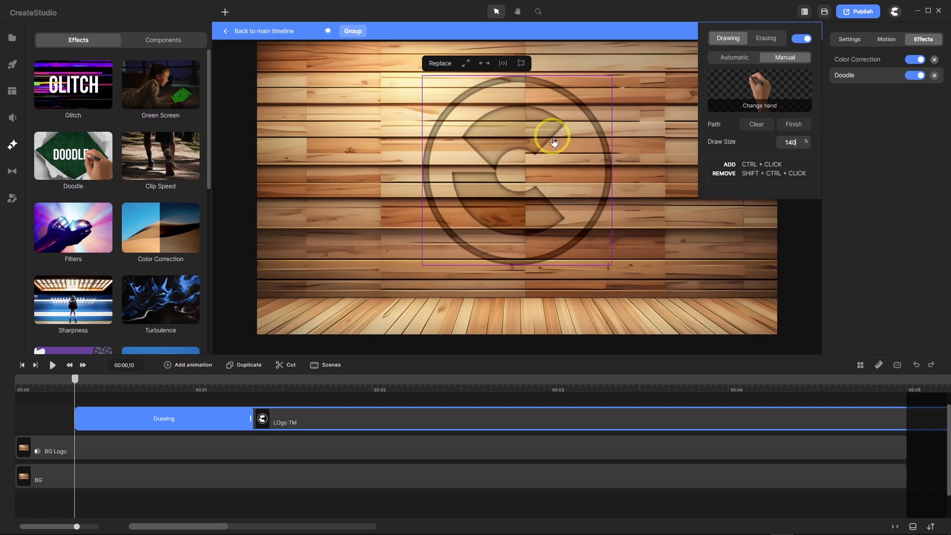
key(ctrl)
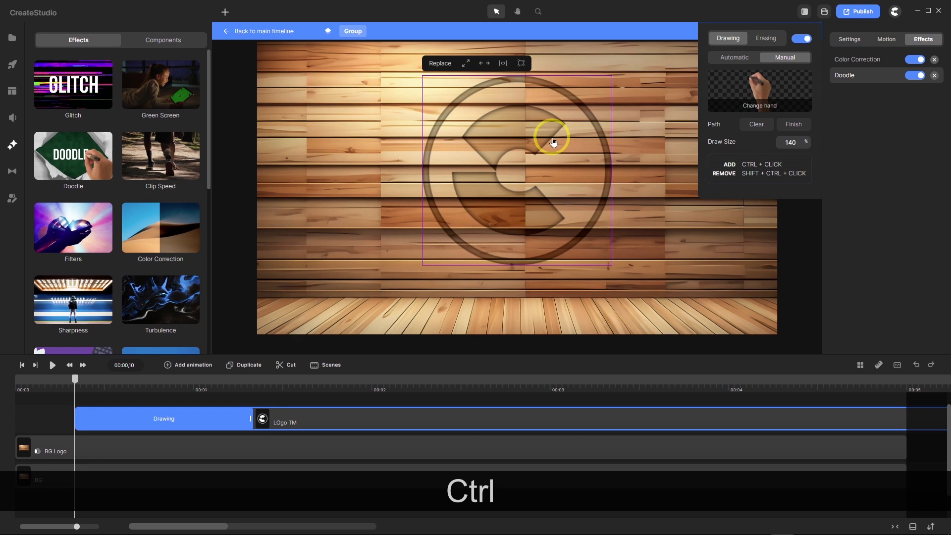
ctrl+click(552, 137)
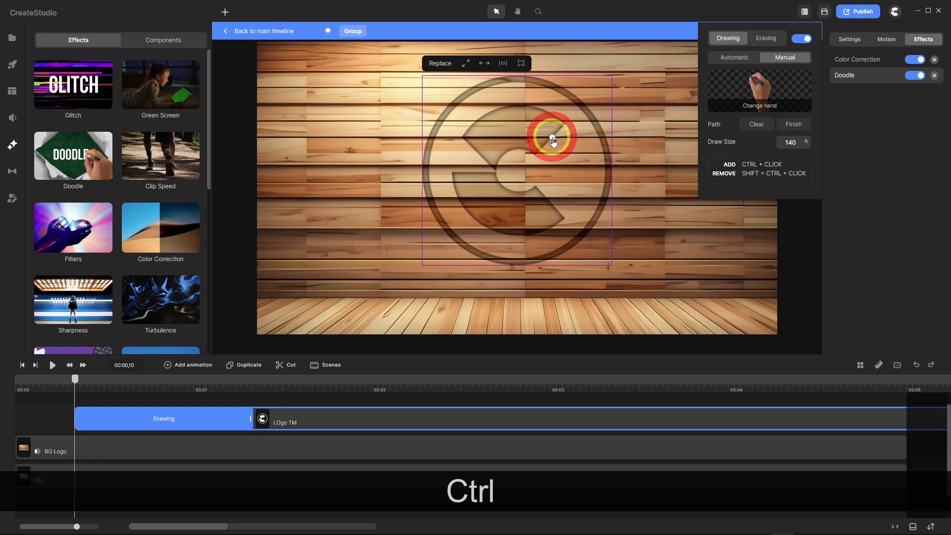
ctrl+click(526, 127)
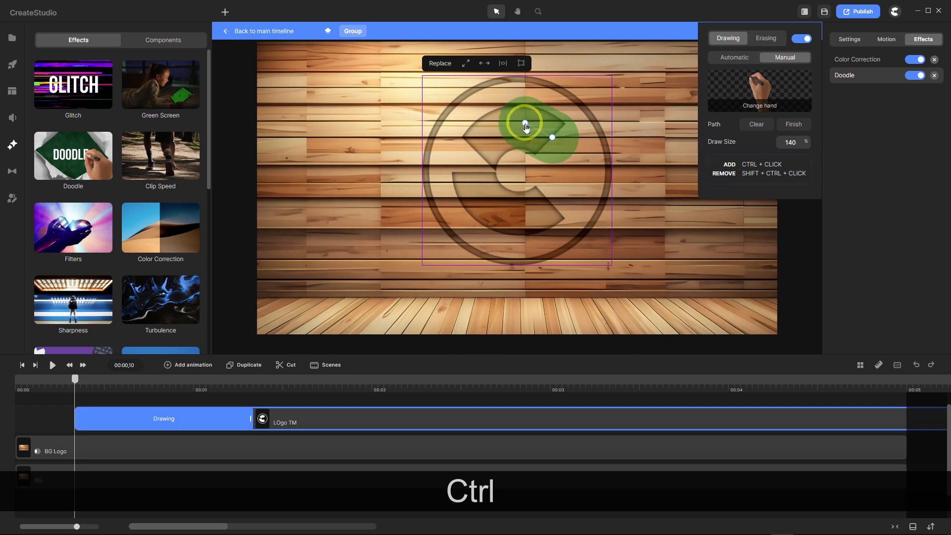
drag(552, 137, 548, 134)
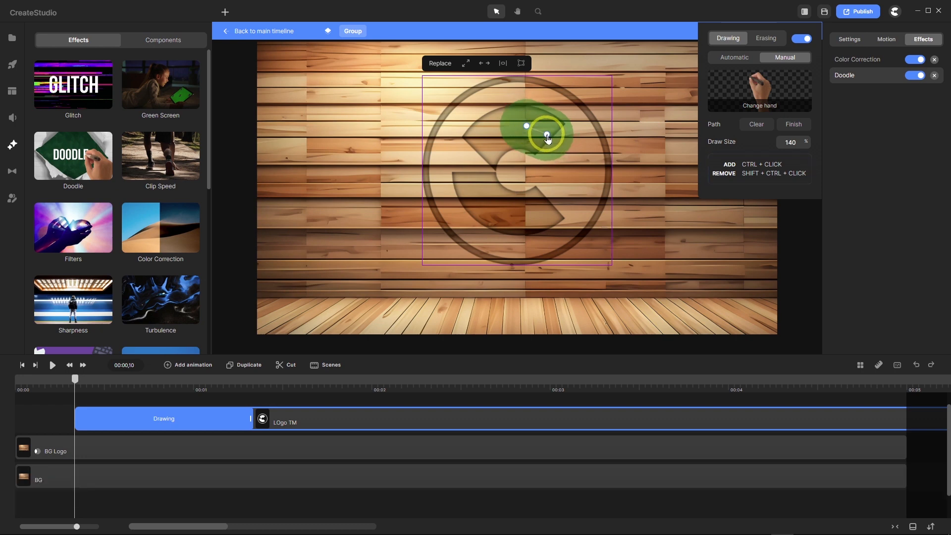
scroll(546, 138, up, 4)
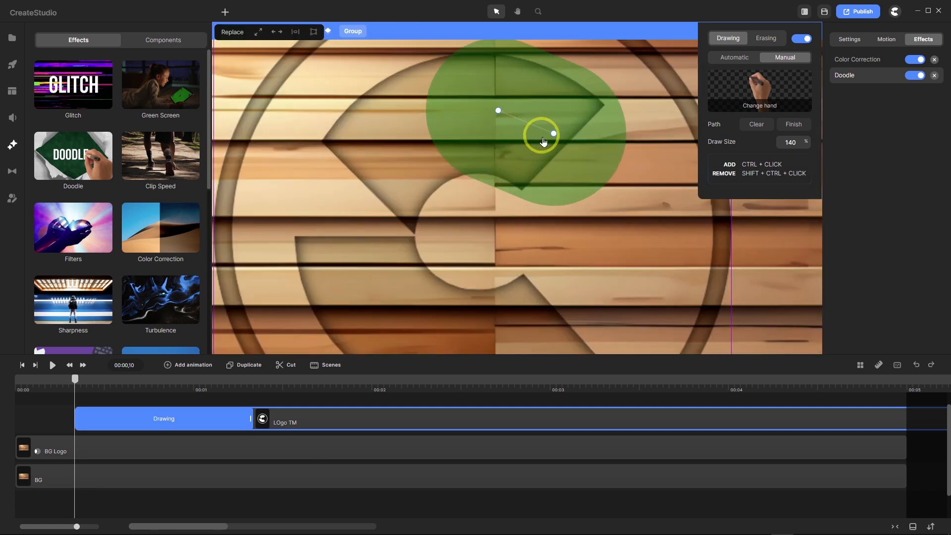
drag(553, 134, 546, 131)
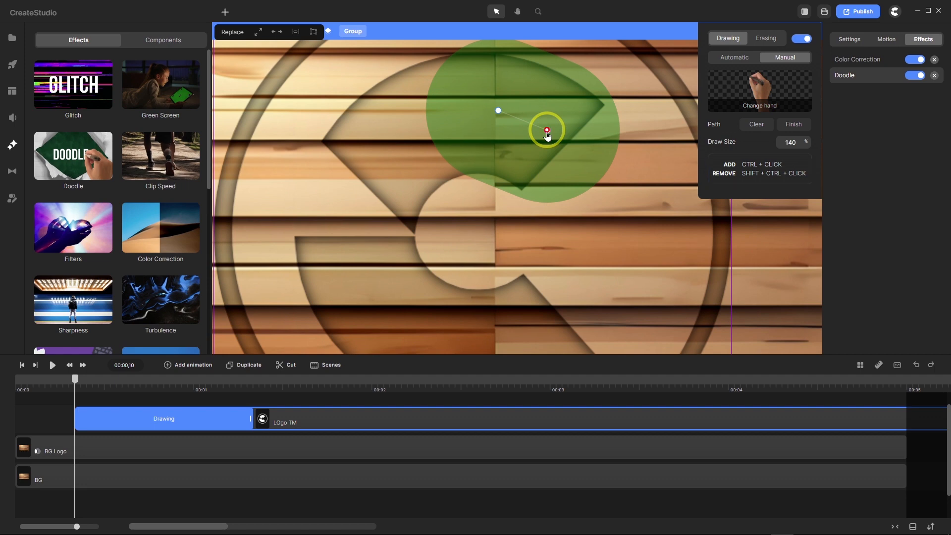
scroll(540, 141, down, 2)
scroll(526, 135, up, 2)
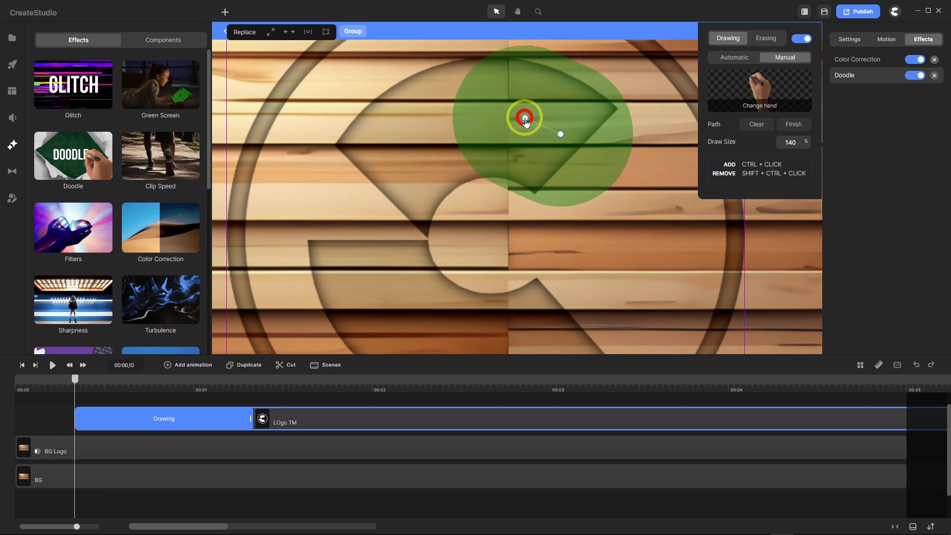
scroll(525, 121, down, 3)
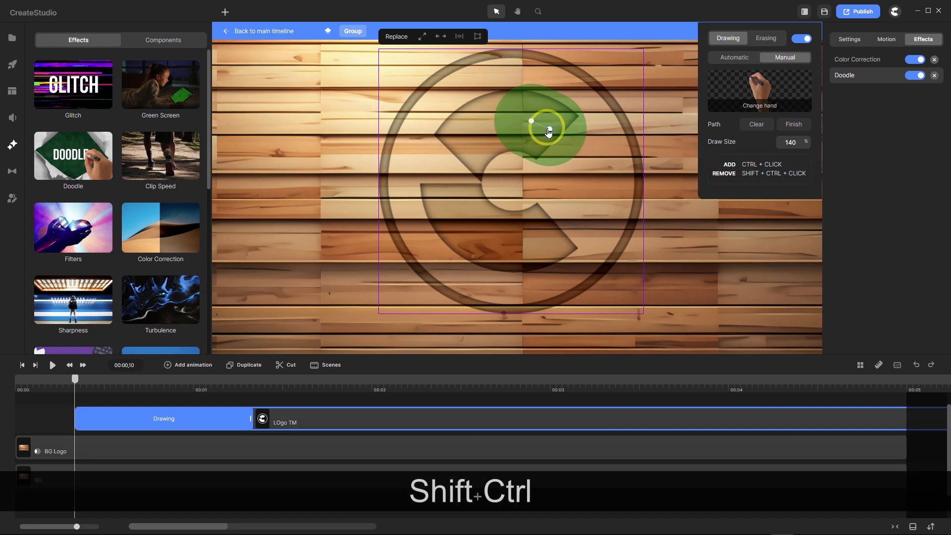
ctrl+shift+click(550, 131)
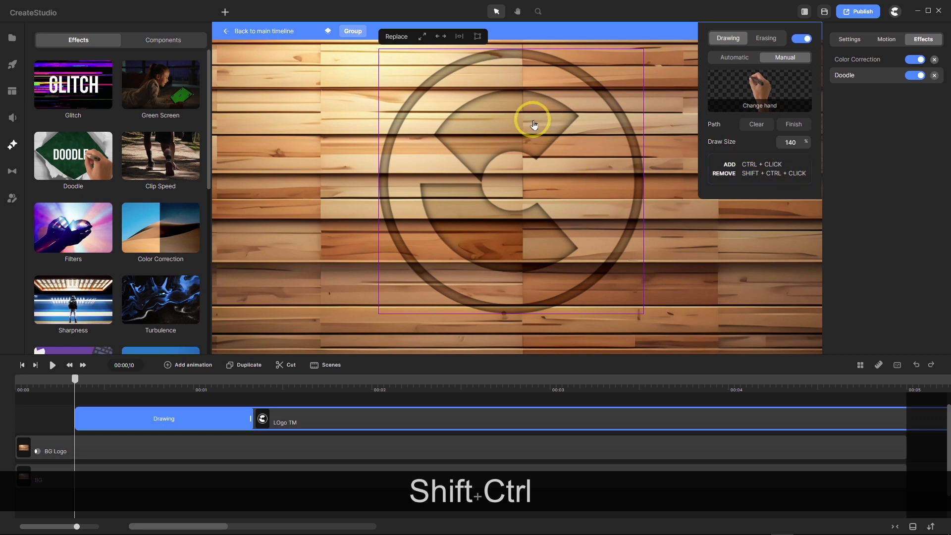
Start the manual drawing path with two points just outside the top of the logo's outer ring.
scroll(532, 125, down, 3)
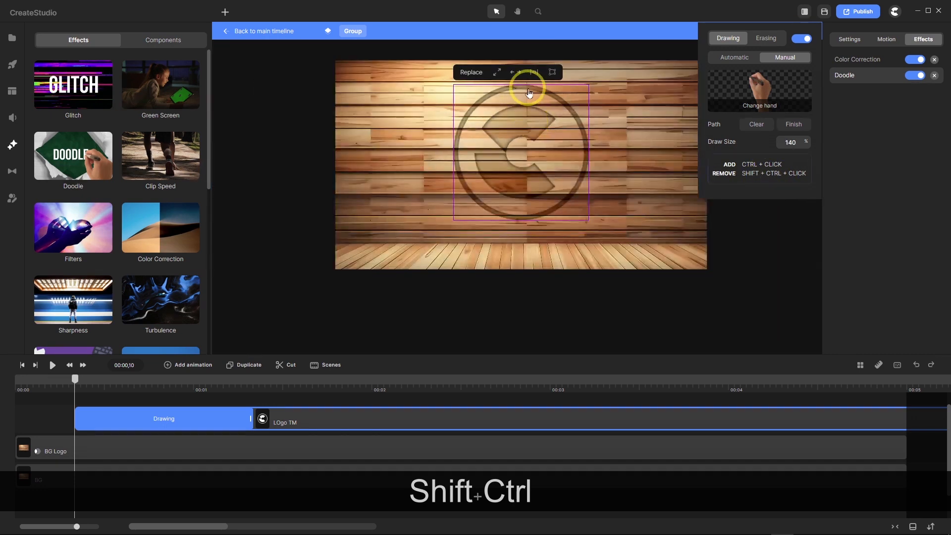
scroll(529, 89, up, 3)
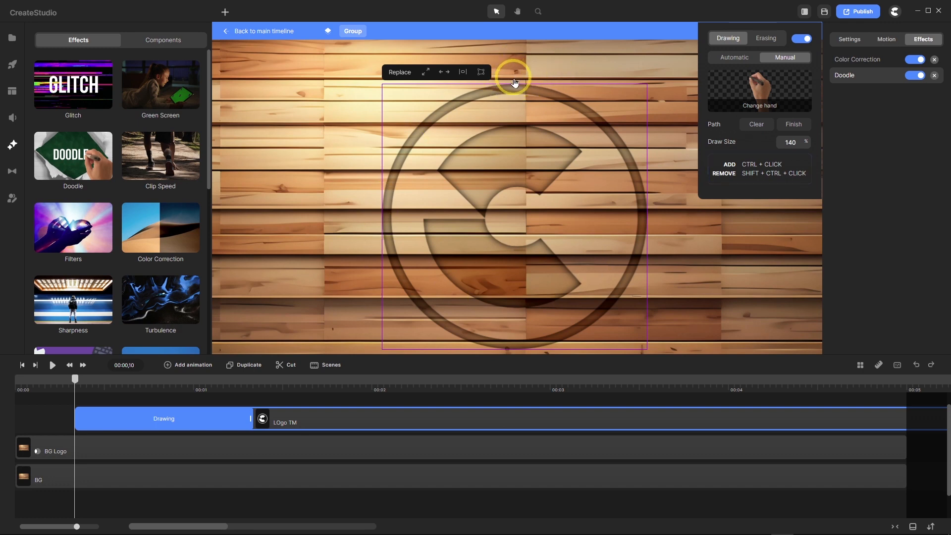
key(ctrl)
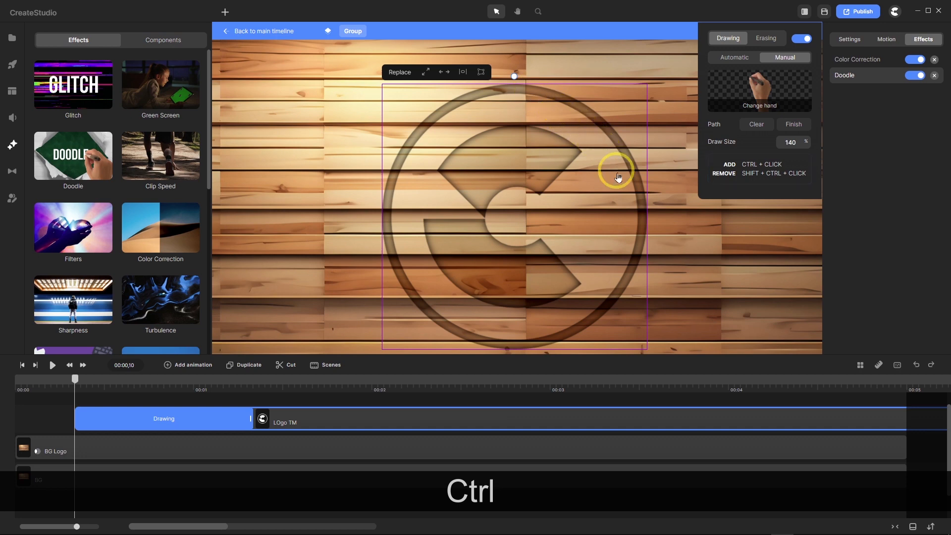
ctrl+click(542, 78)
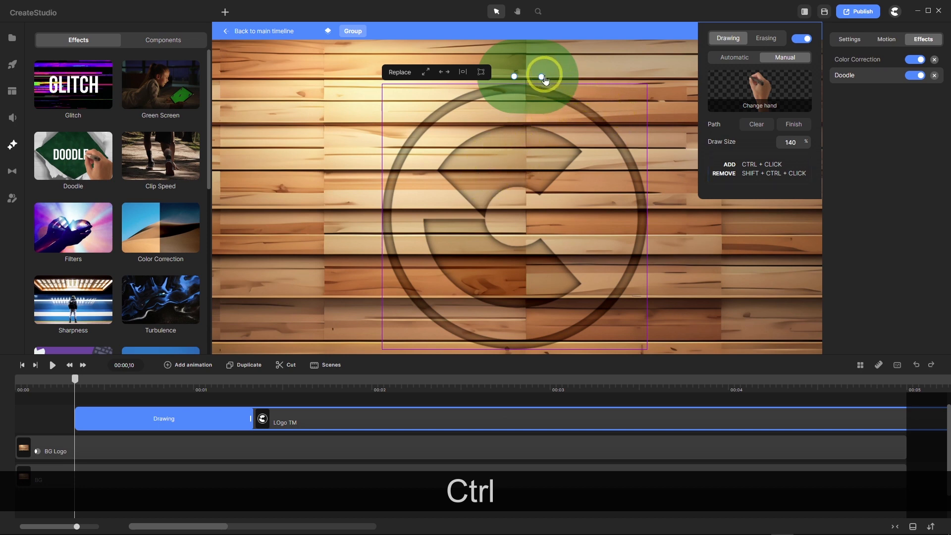
drag(543, 80, 550, 80)
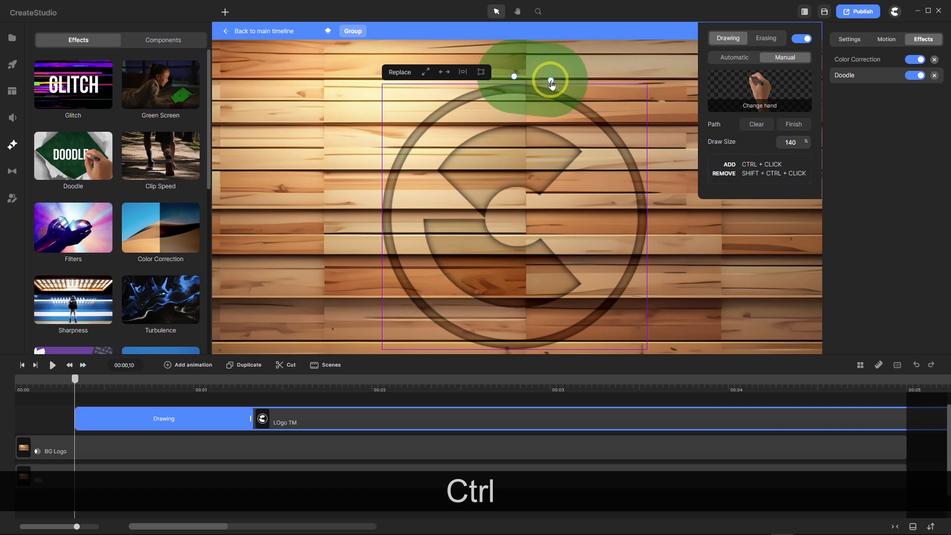
Extend the drawing path clockwise with evenly spaced points down the right side of the logo's outer ring.
scroll(589, 109, down, 2)
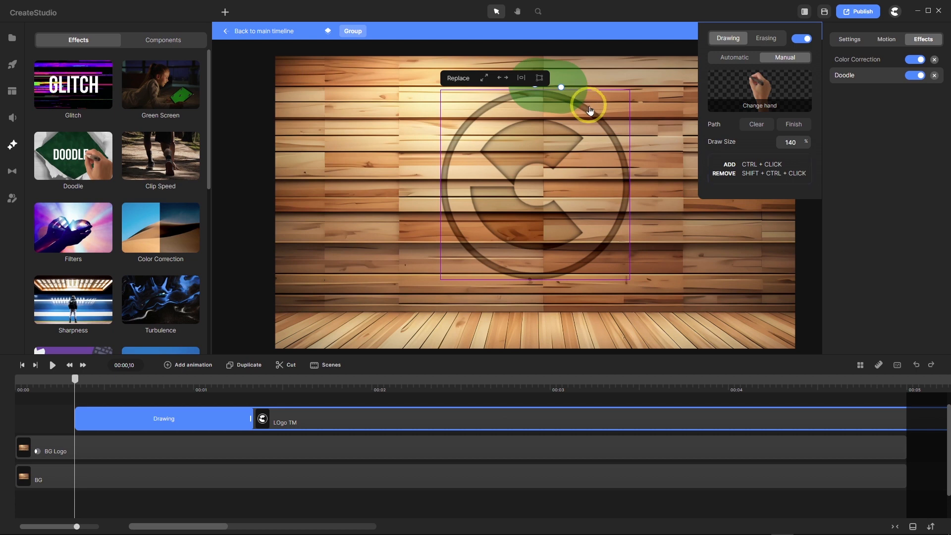
key(ctrl)
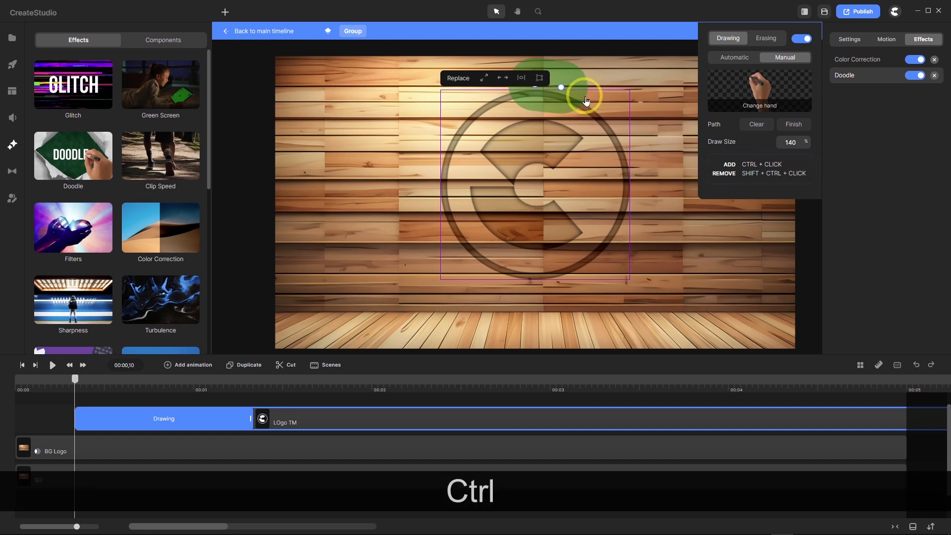
ctrl+click(584, 96)
ctrl+click(606, 112)
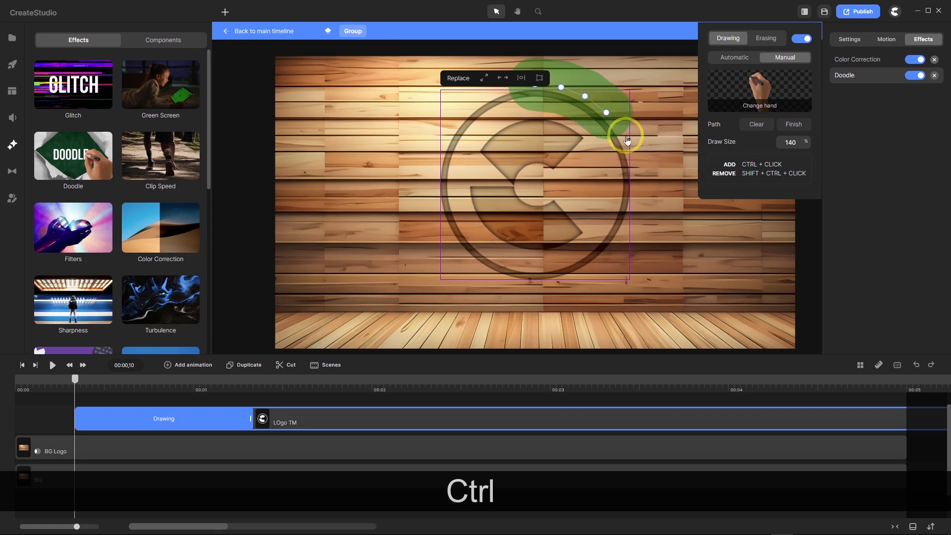
ctrl+click(623, 132)
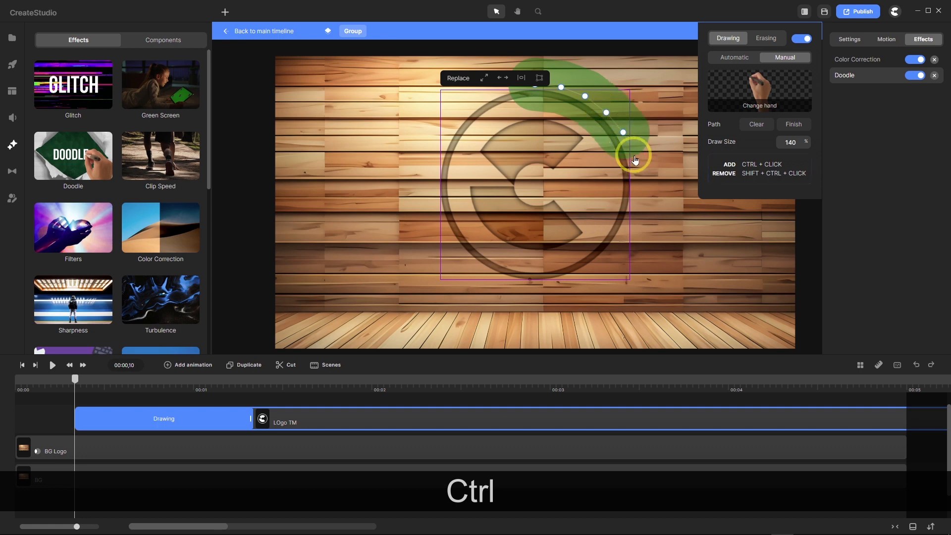
ctrl+click(633, 156)
ctrl+click(638, 179)
ctrl+click(635, 205)
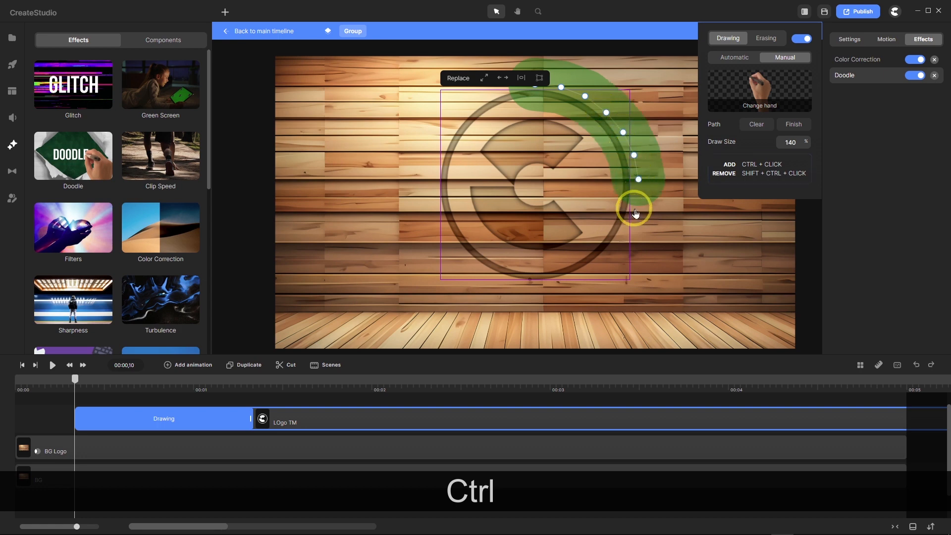
ctrl+click(628, 229)
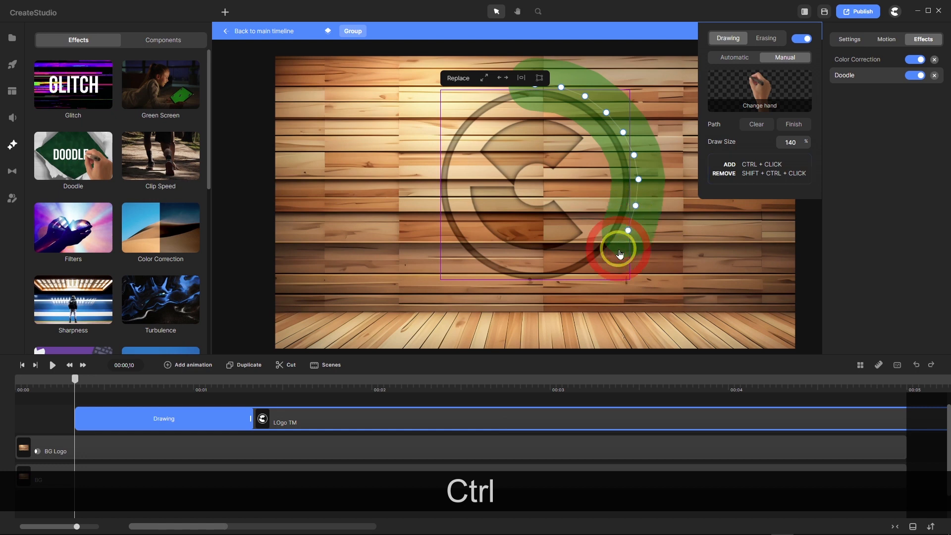
ctrl+click(617, 253)
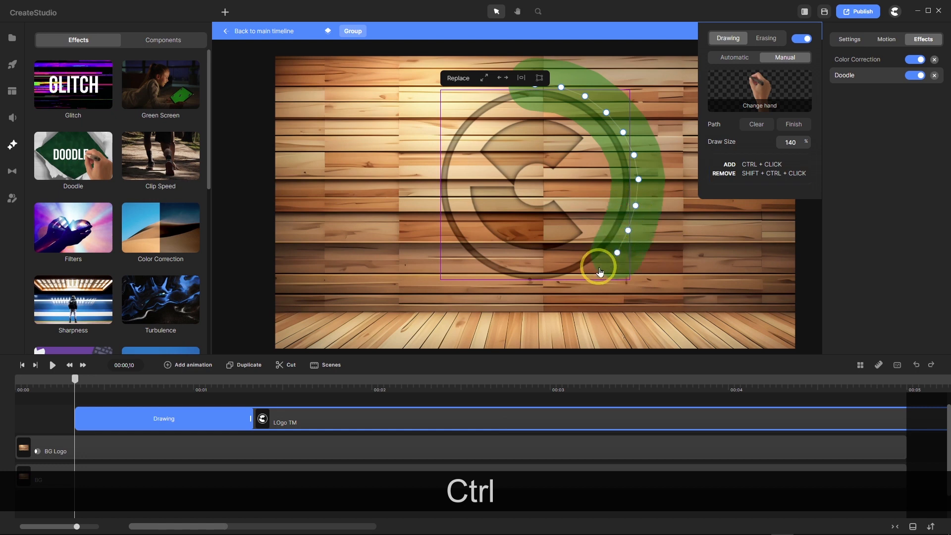
Continue the drawing path around the bottom of the outer ring to its lower left, adjusting the last point to follow the curve.
ctrl+click(598, 272)
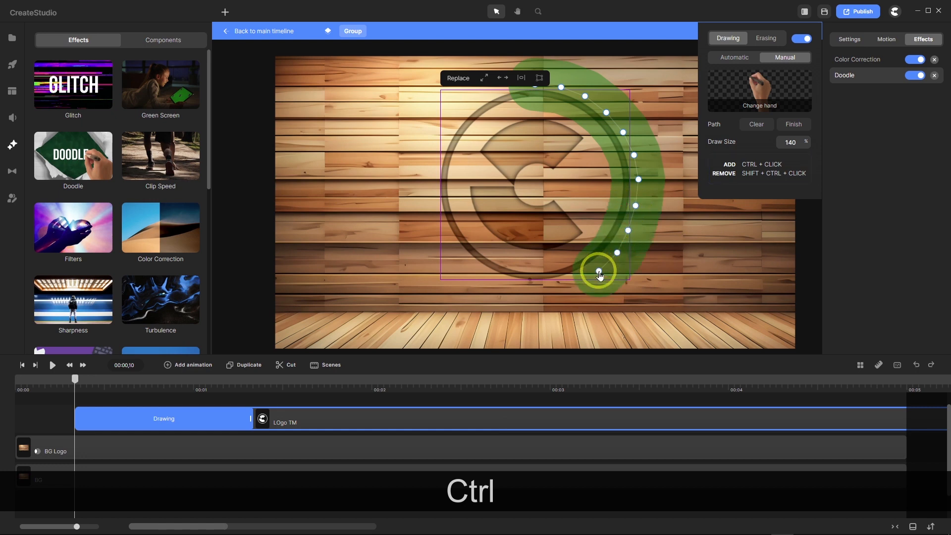
ctrl+click(576, 284)
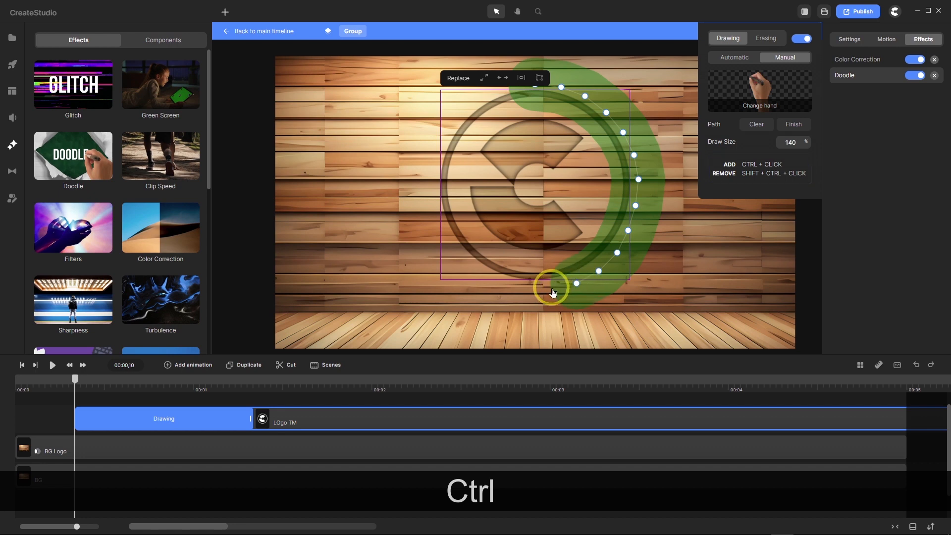
ctrl+click(551, 289)
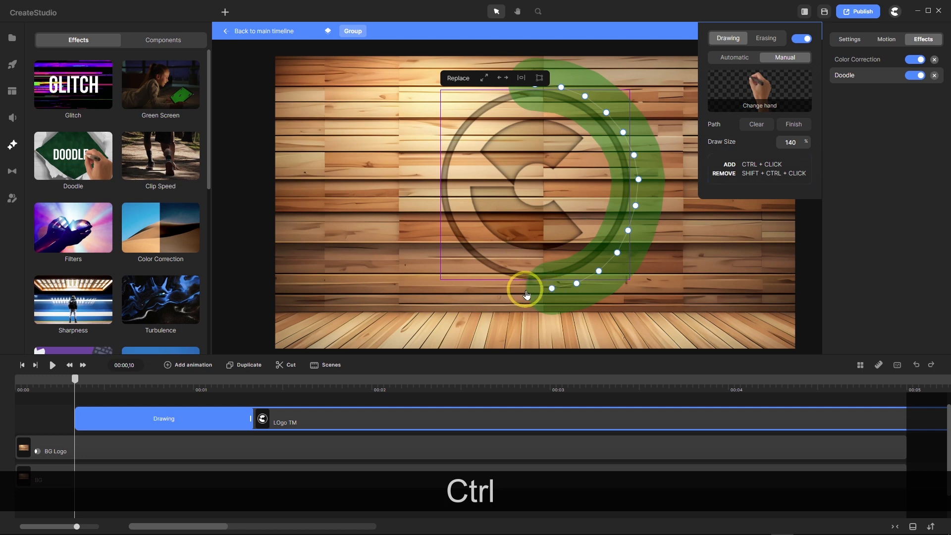
ctrl+click(526, 289)
ctrl+click(500, 285)
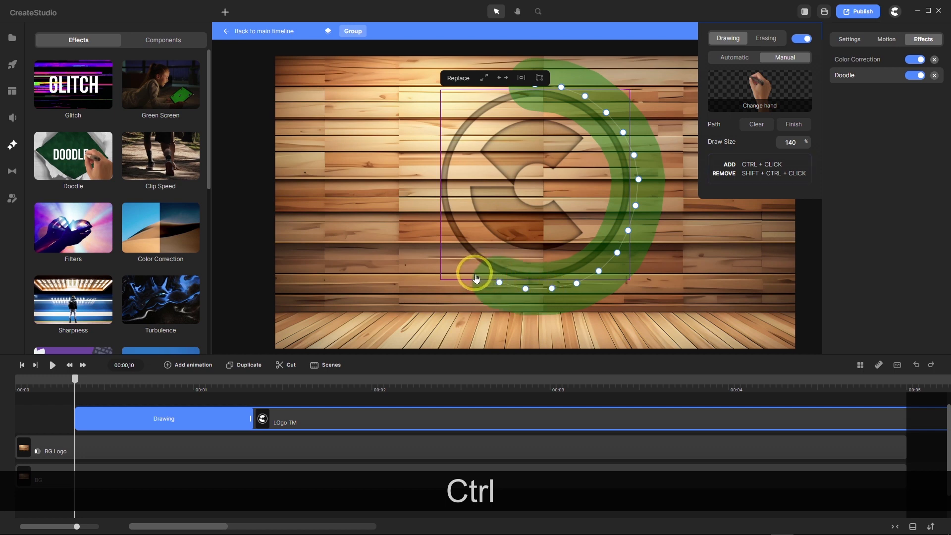
ctrl+click(475, 274)
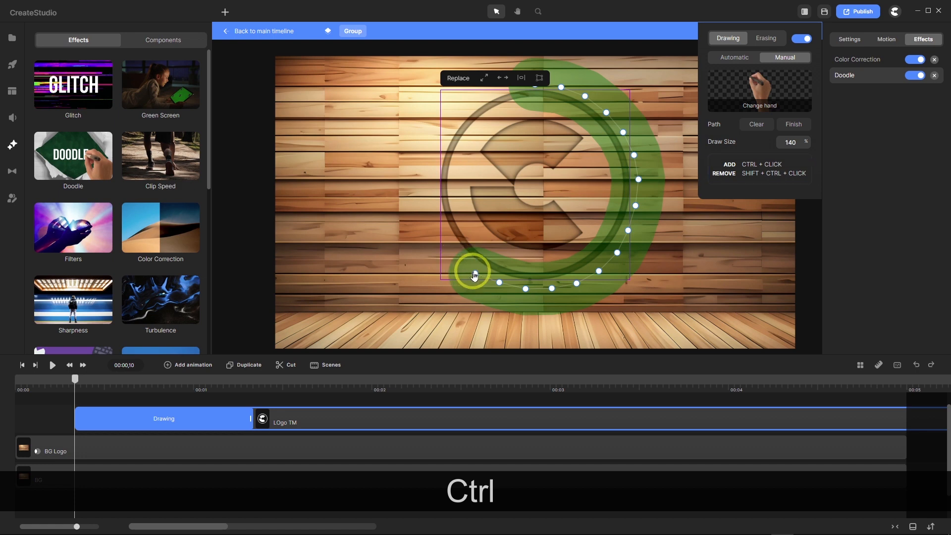
drag(474, 274, 476, 270)
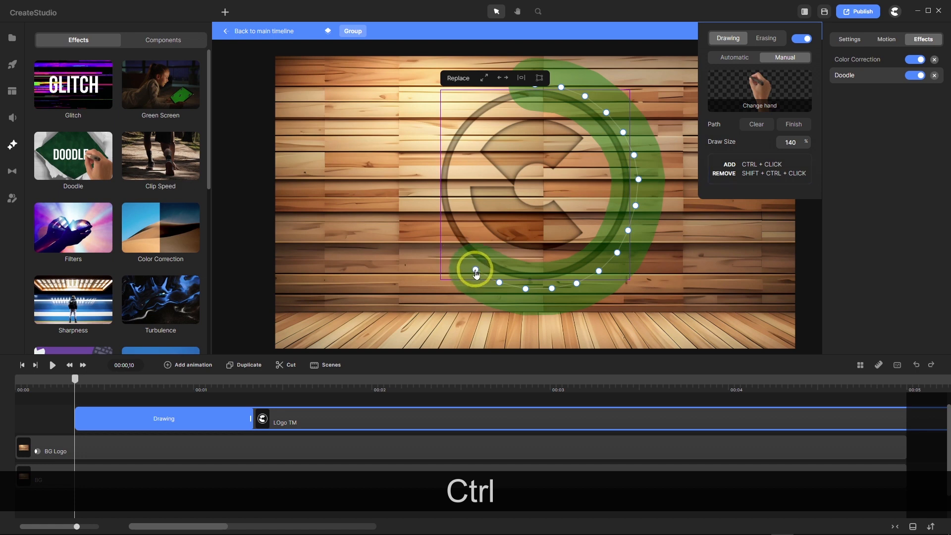
Continue the drawing path up the left side of the logo's outer ring and close the loop at the top.
ctrl+click(455, 250)
ctrl+click(442, 227)
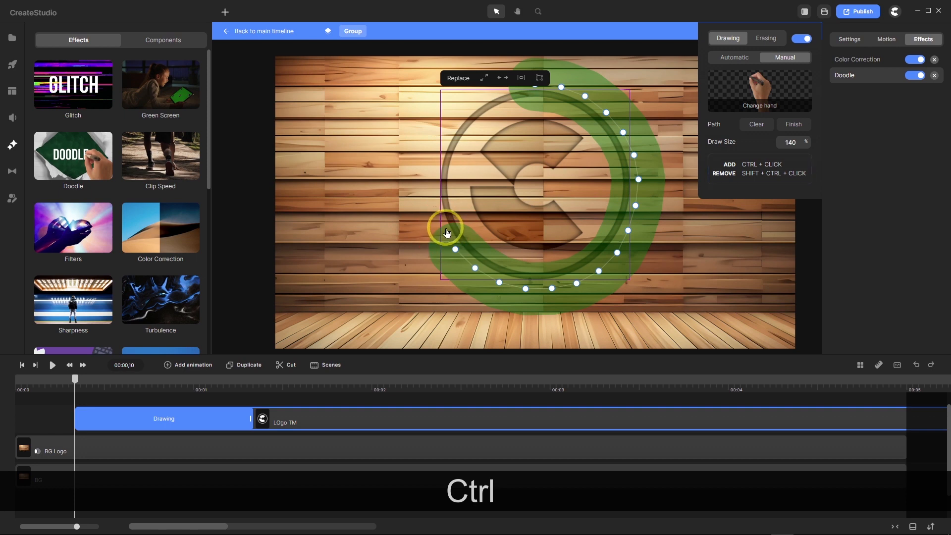
ctrl+click(441, 203)
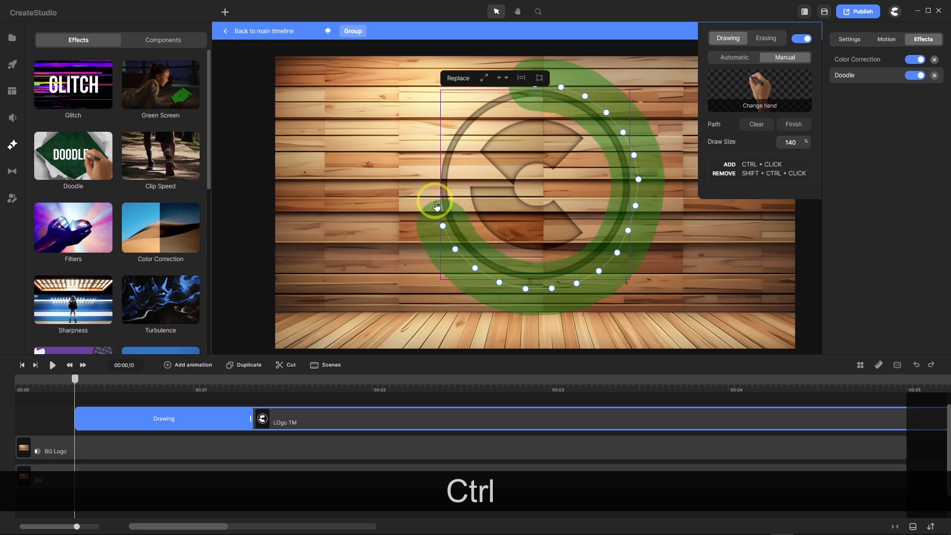
ctrl+click(436, 202)
ctrl+click(435, 176)
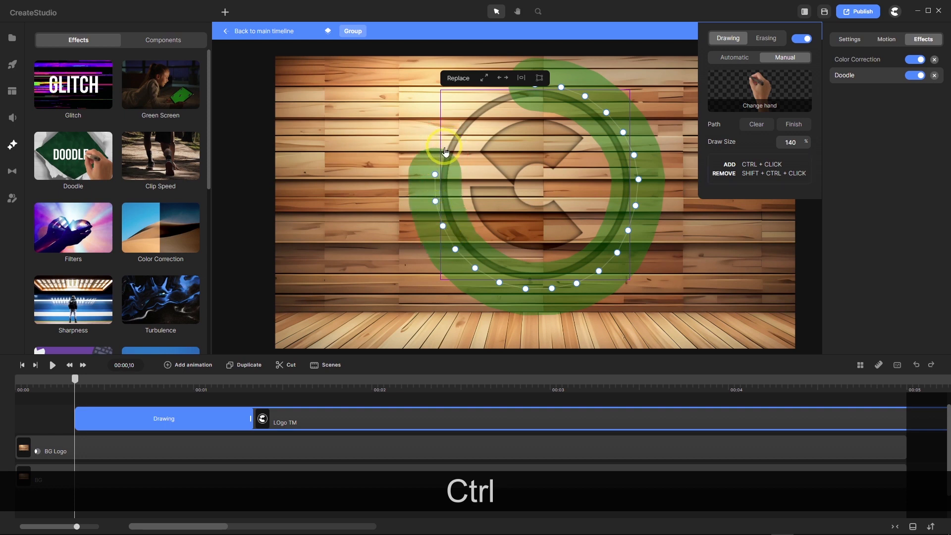
ctrl+click(443, 150)
ctrl+click(453, 127)
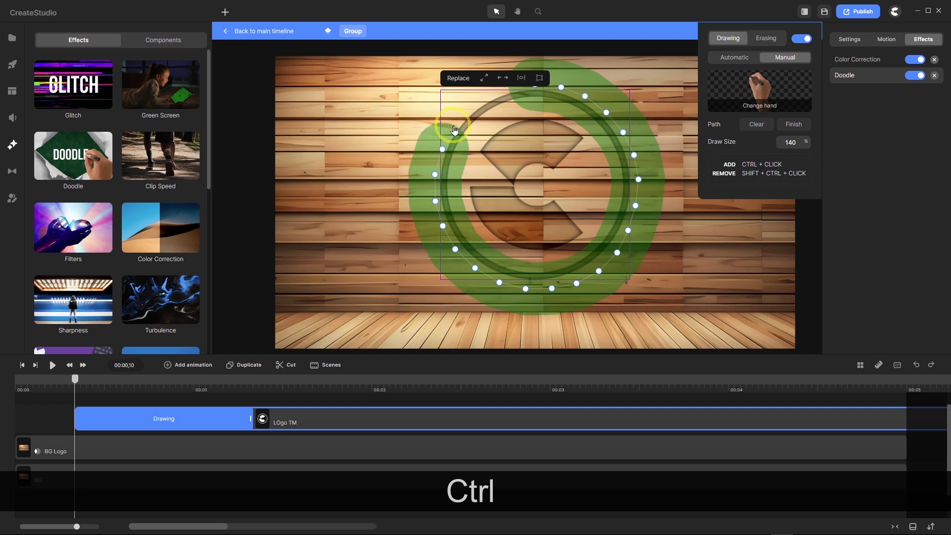
ctrl+click(471, 106)
ctrl+click(493, 90)
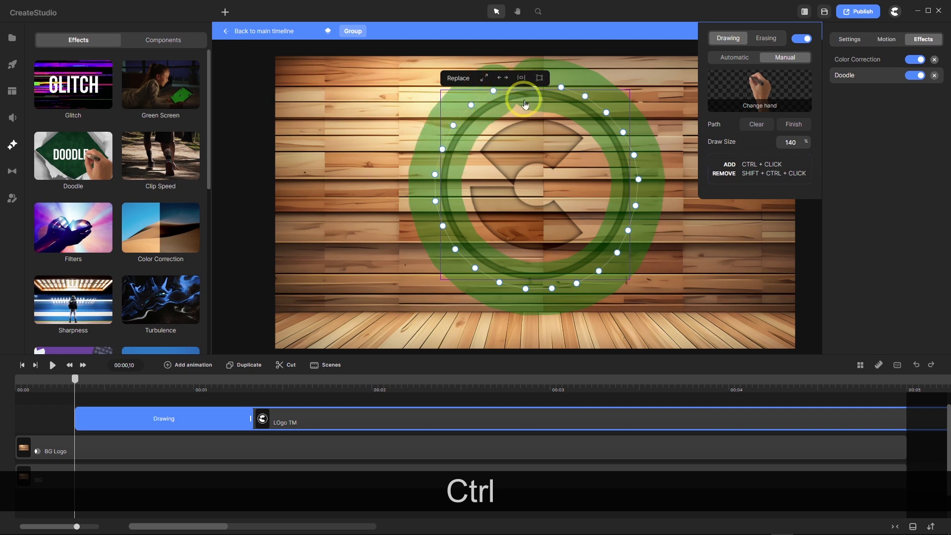
scroll(513, 89, up, 3)
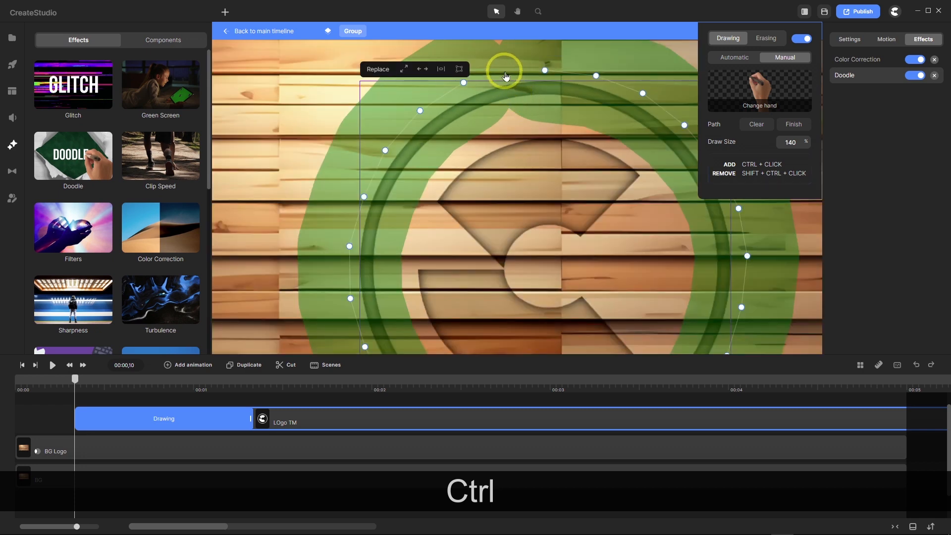
scroll(505, 76, down, 3)
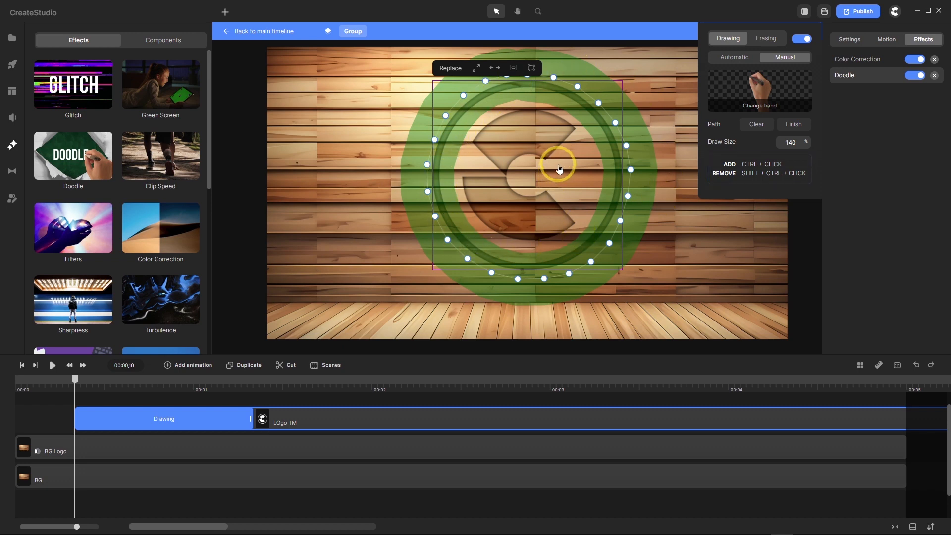
Route the drawing path out to a point beyond the ring's upper right, then back to the open side of the C.
scroll(545, 169, down, 2)
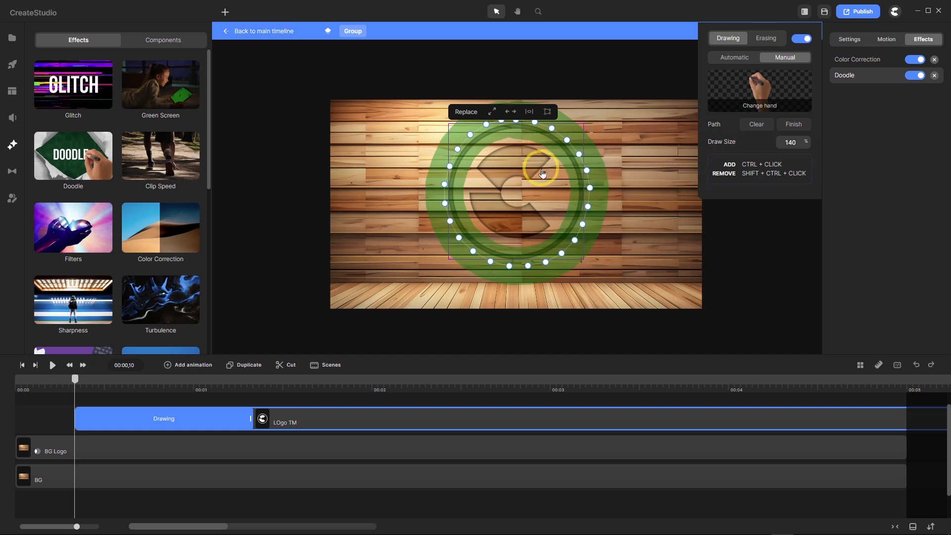
key(ctrl)
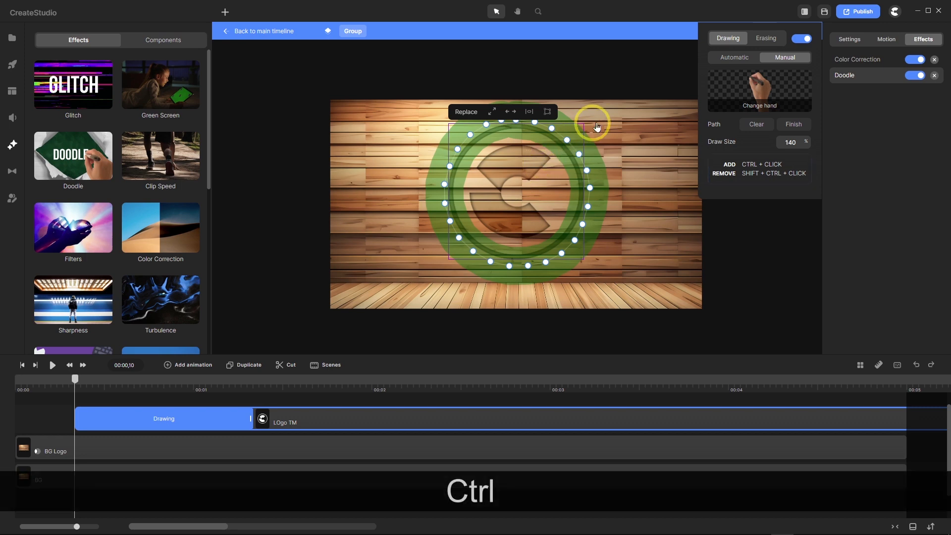
ctrl+click(626, 117)
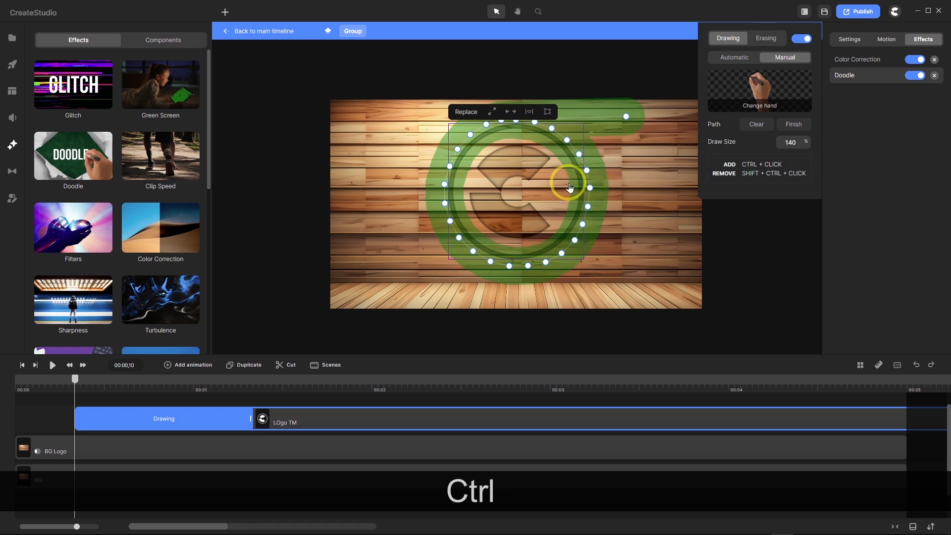
ctrl+click(569, 184)
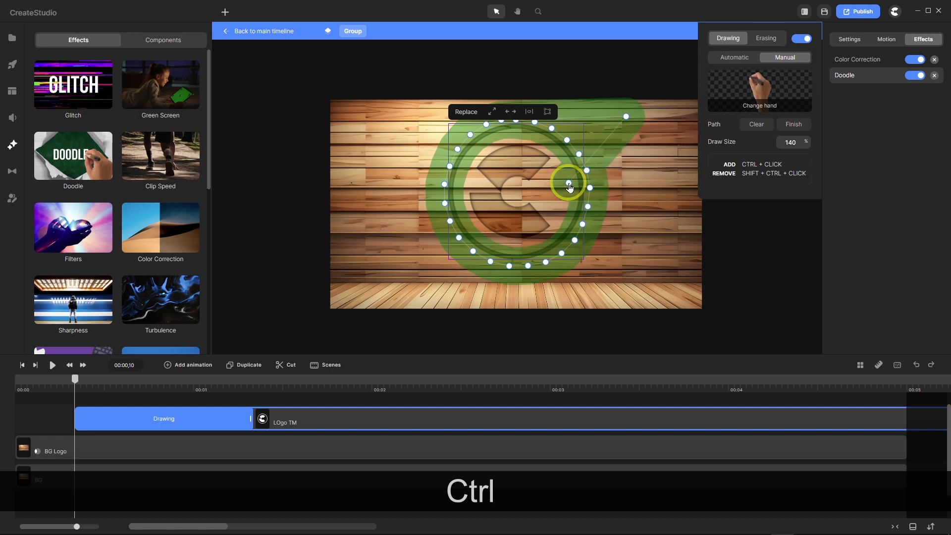
Plot drawing path points along the C shape from its upper arm, around the left side, to its lower arm.
ctrl+click(540, 167)
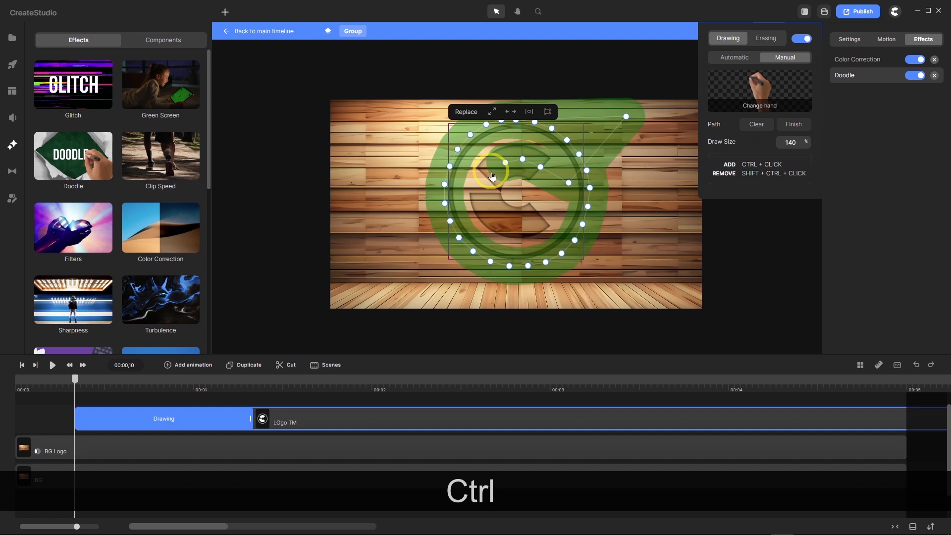
ctrl+click(491, 172)
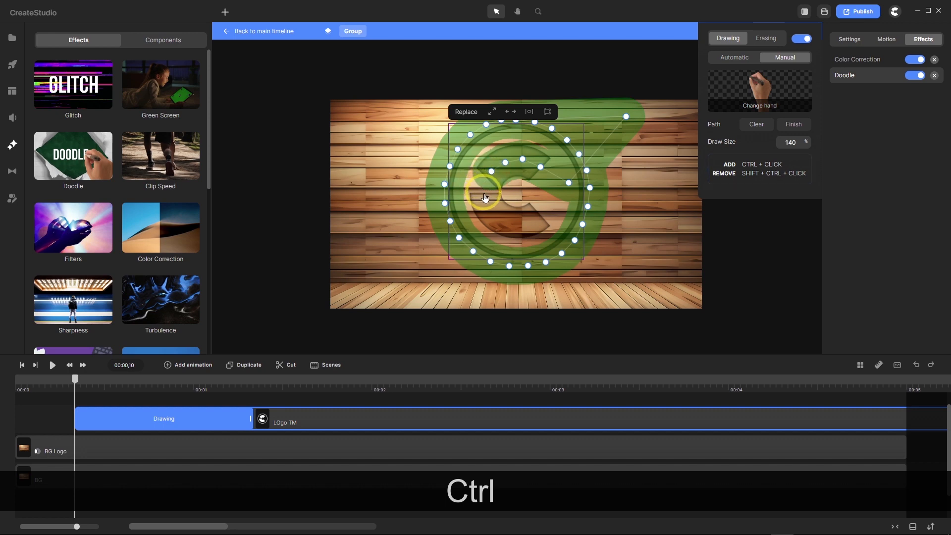
ctrl+click(484, 192)
ctrl+click(490, 210)
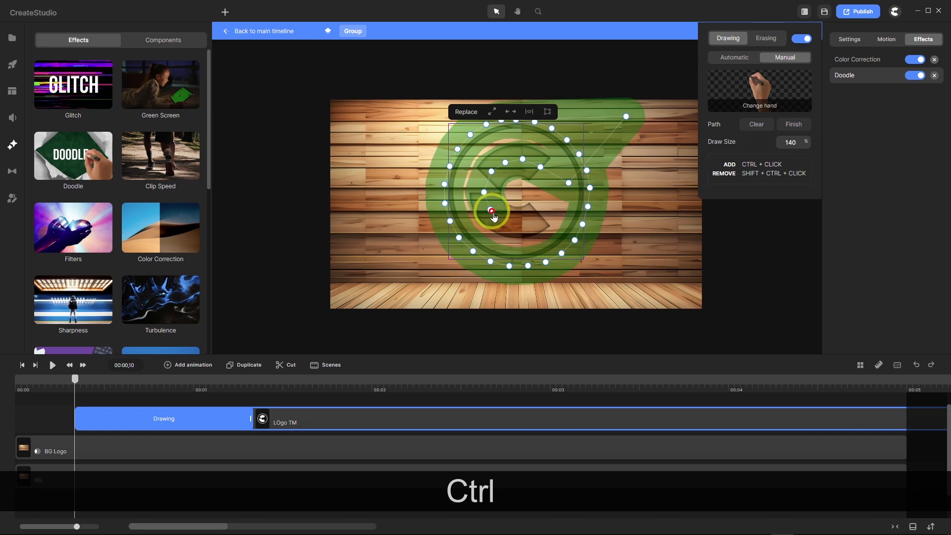
ctrl+click(505, 219)
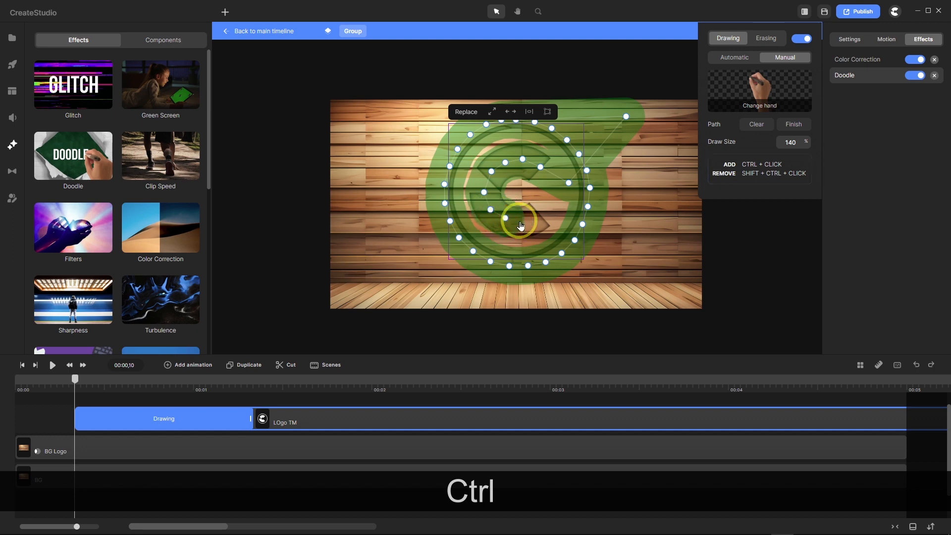
ctrl+click(522, 221)
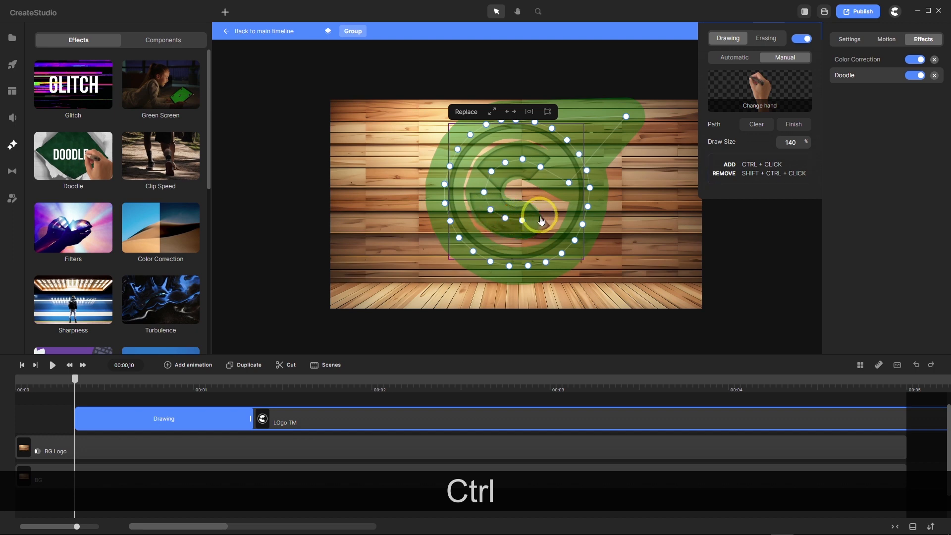
Reposition the lower points of the C's drawing path to follow its curve more closely and finish the path.
scroll(509, 237, up, 5)
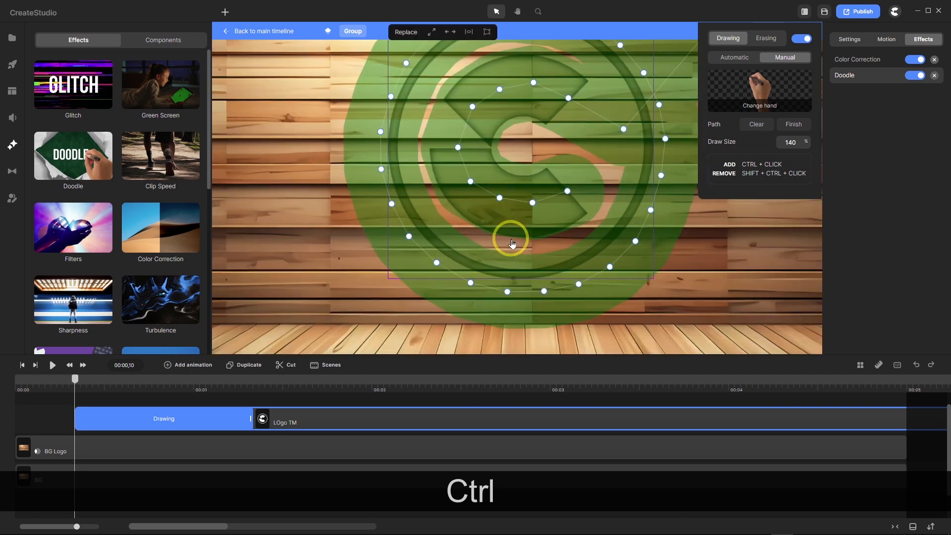
scroll(480, 252, up, 3)
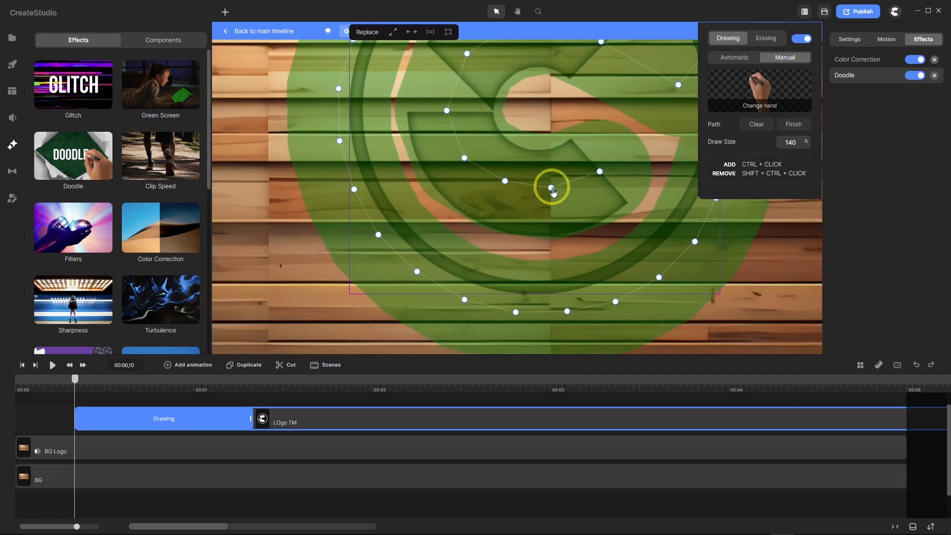
drag(552, 191, 503, 192)
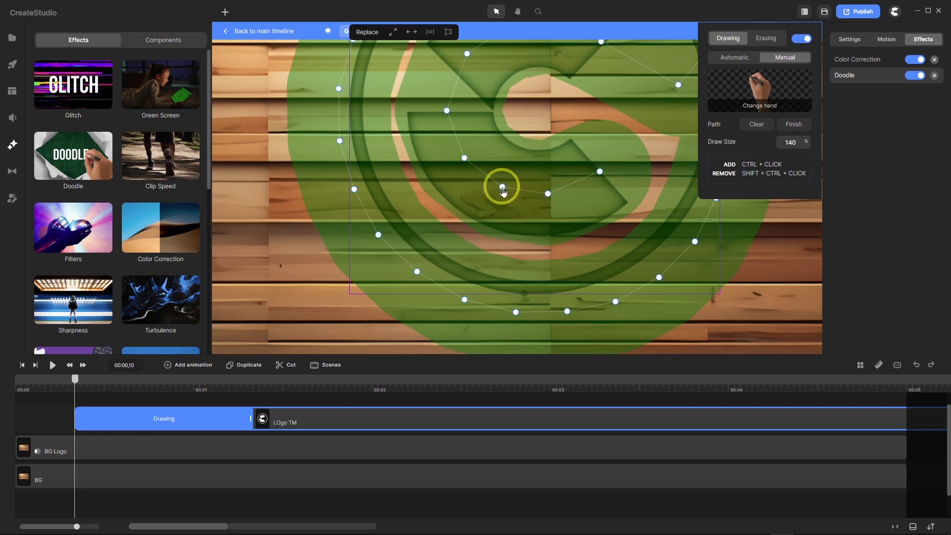
scroll(467, 187, down, 3)
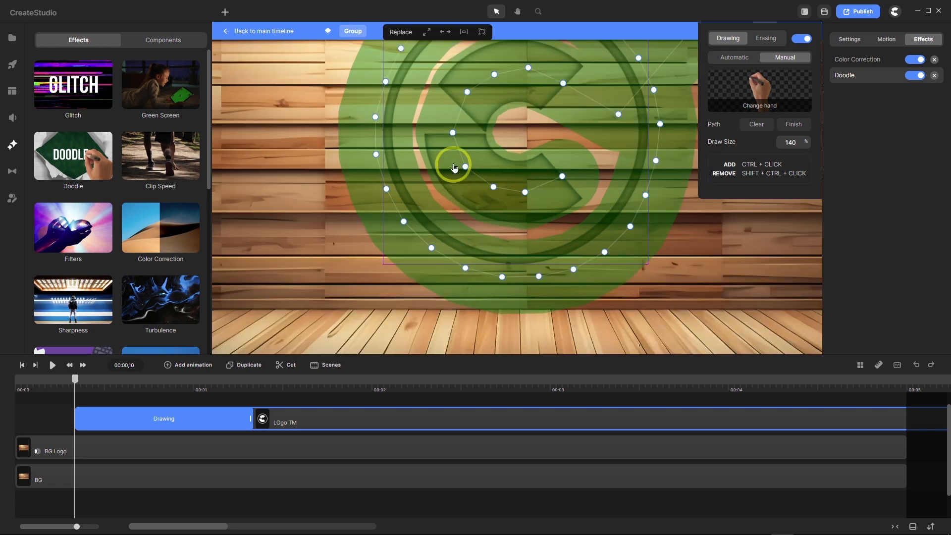
scroll(476, 122, down, 3)
scroll(495, 80, up, 6)
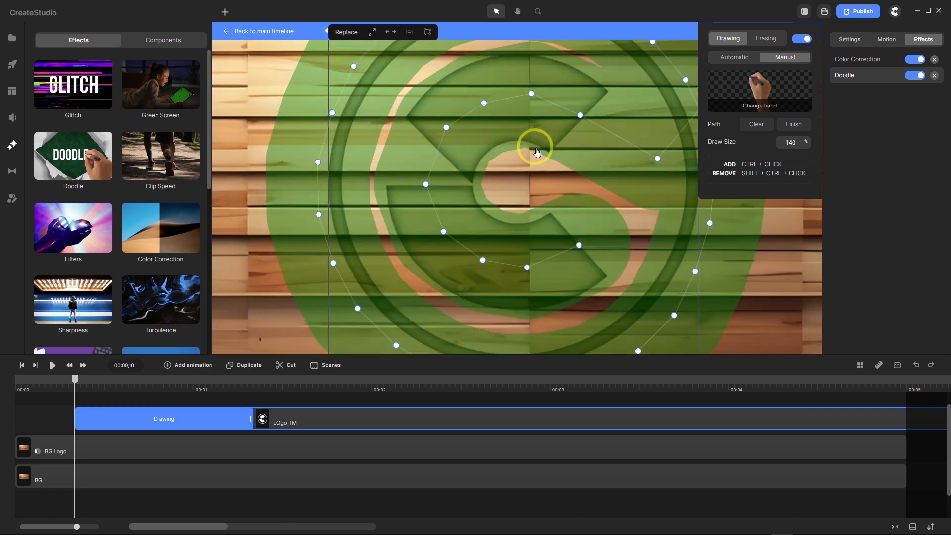
scroll(480, 158, down, 5)
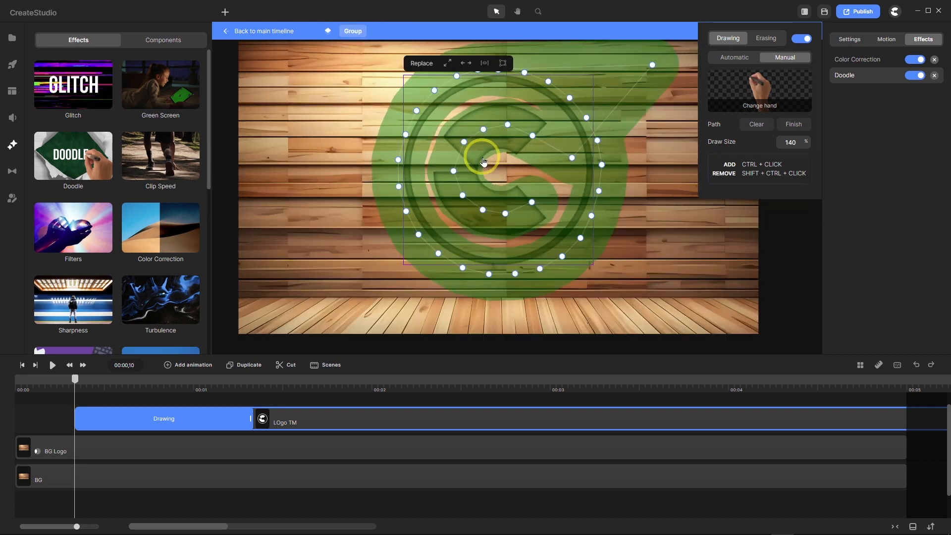
scroll(475, 124, down, 3)
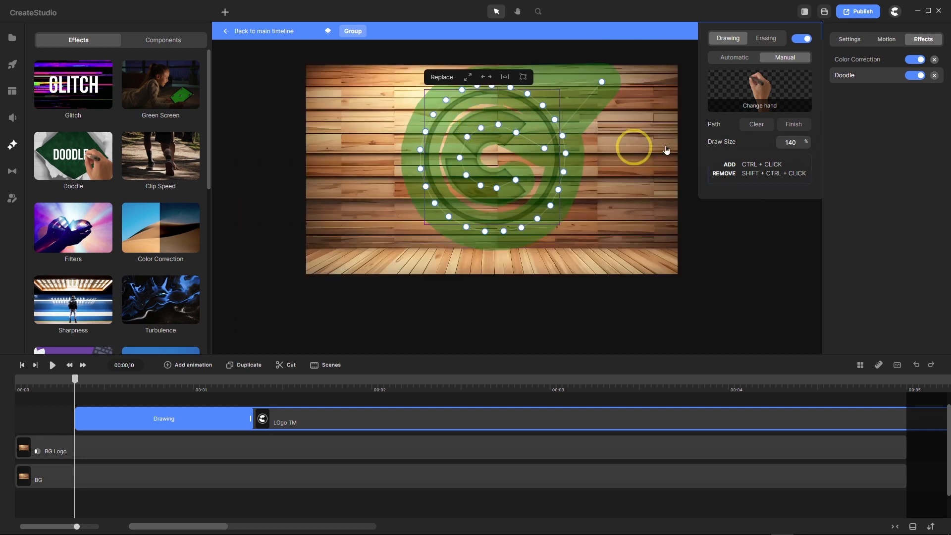
click(794, 125)
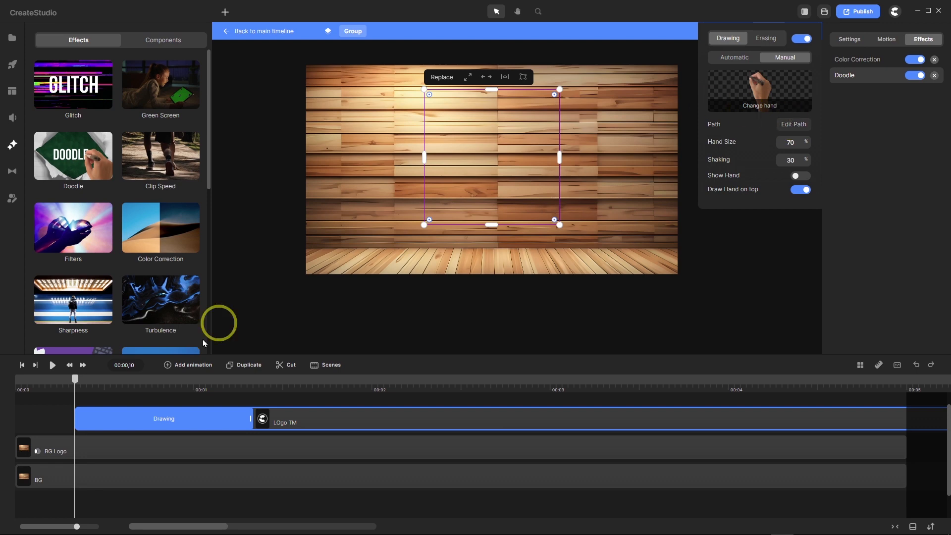
Preview the Doodle logo reveal from the start of the timeline.
mouse_move(75, 381)
mouse_down()
mouse_move(164, 384)
mouse_move(270, 369)
mouse_move(64, 366)
mouse_move(22, 377)
mouse_up()
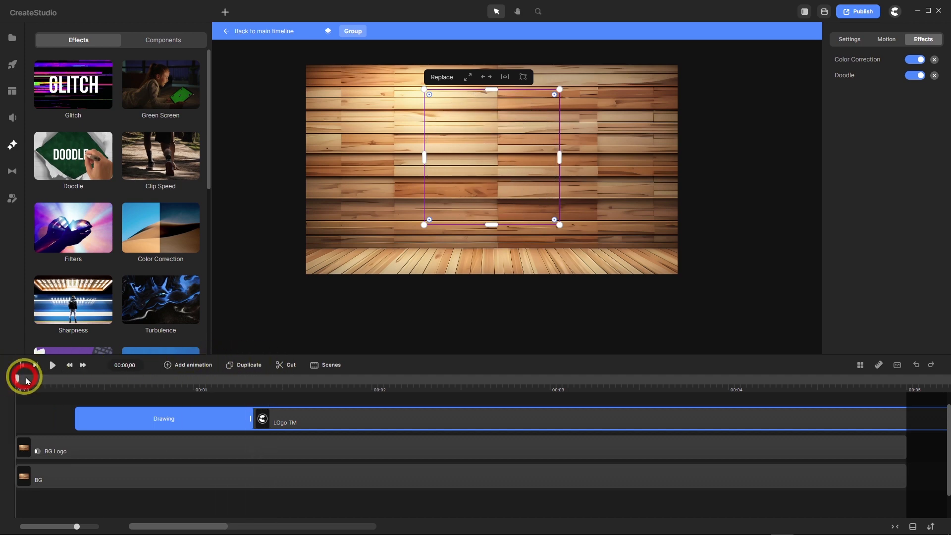
click(52, 365)
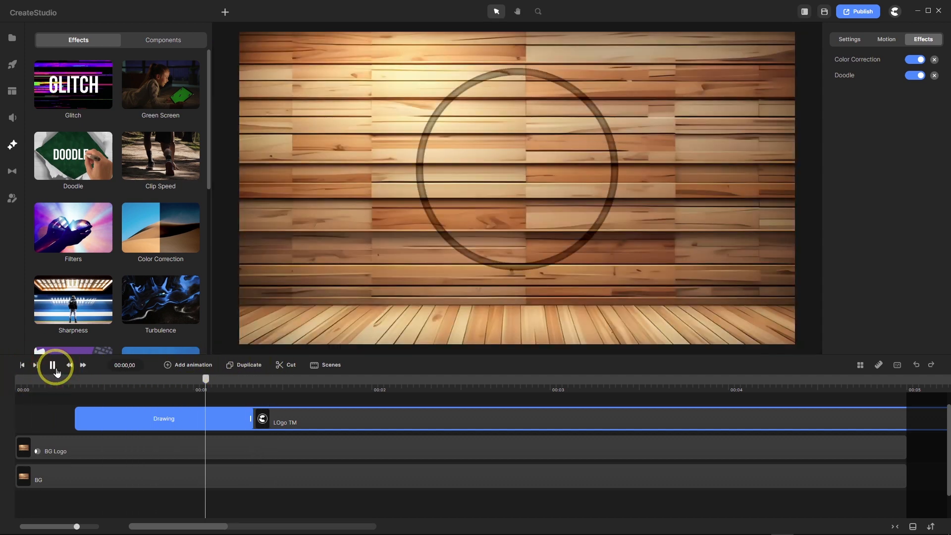
click(54, 367)
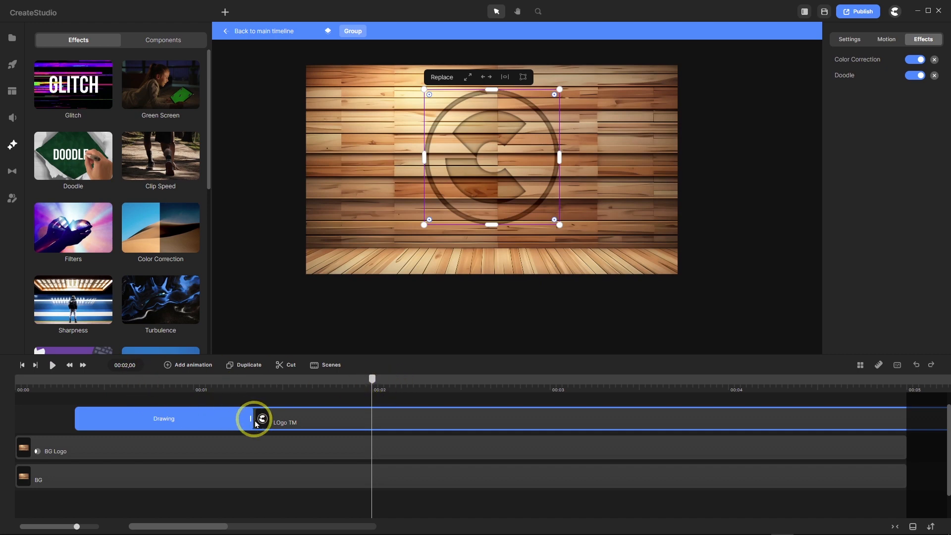
Extend the logo's Drawing animation to end at the 2-second mark and replay the reveal from the start.
drag(252, 418, 369, 429)
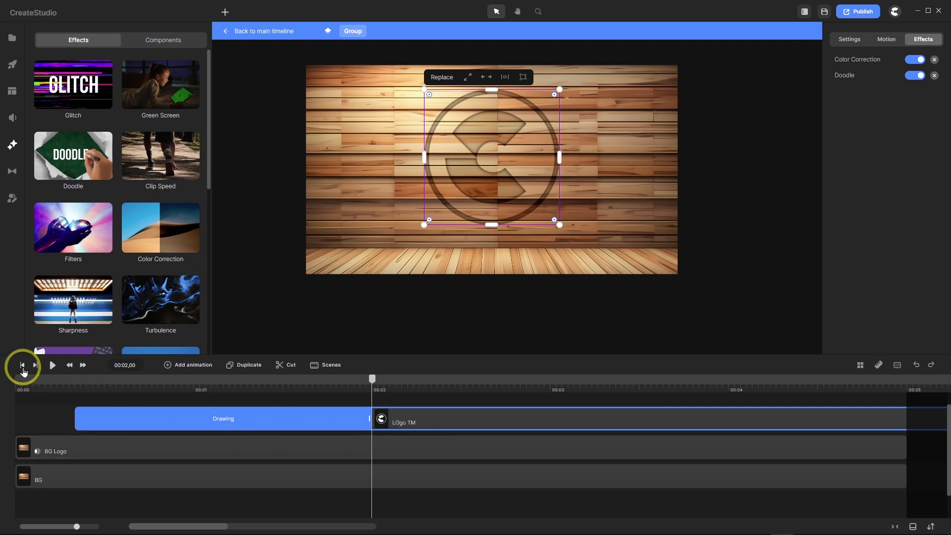
click(21, 365)
click(52, 366)
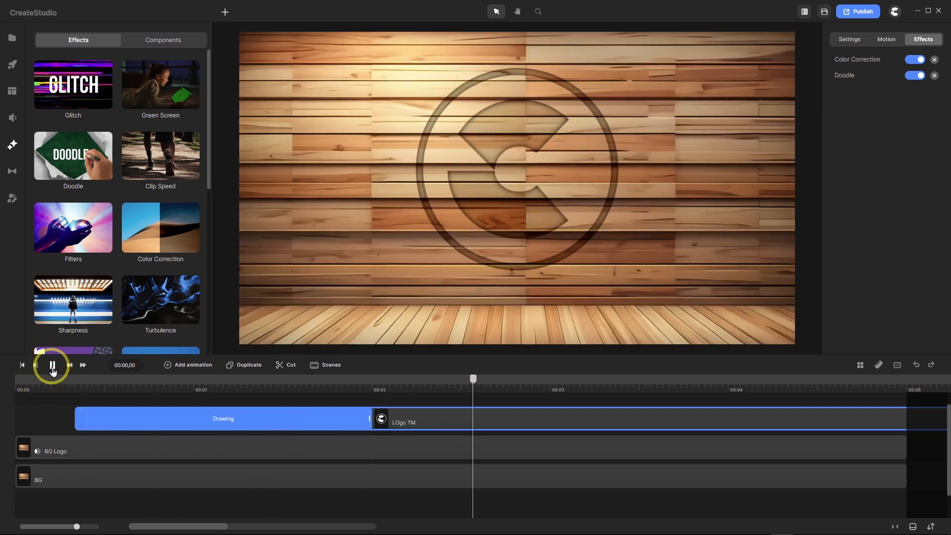
click(52, 366)
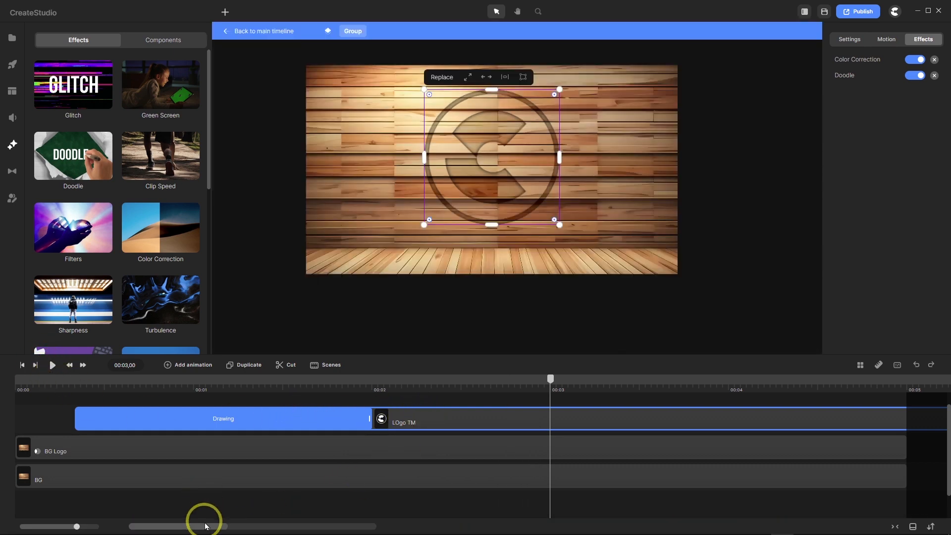
Trim the end of the LOgo TM layer to the 5-second mark, level with the background layers.
drag(203, 527, 206, 523)
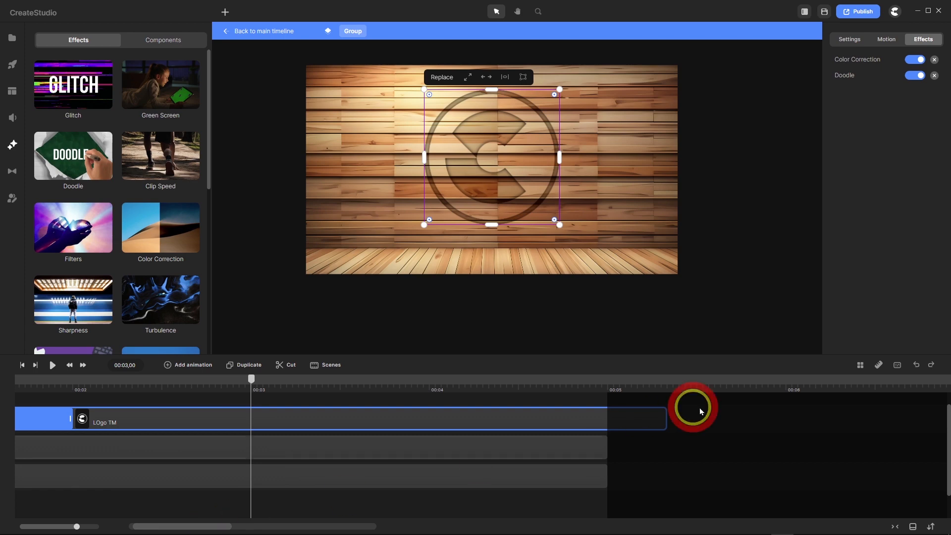
drag(667, 420, 609, 418)
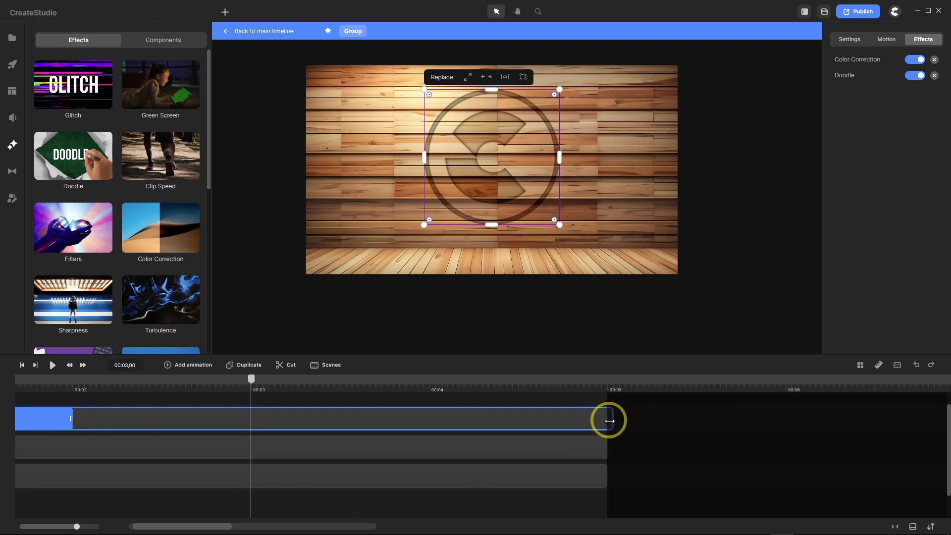
drag(208, 525, 198, 525)
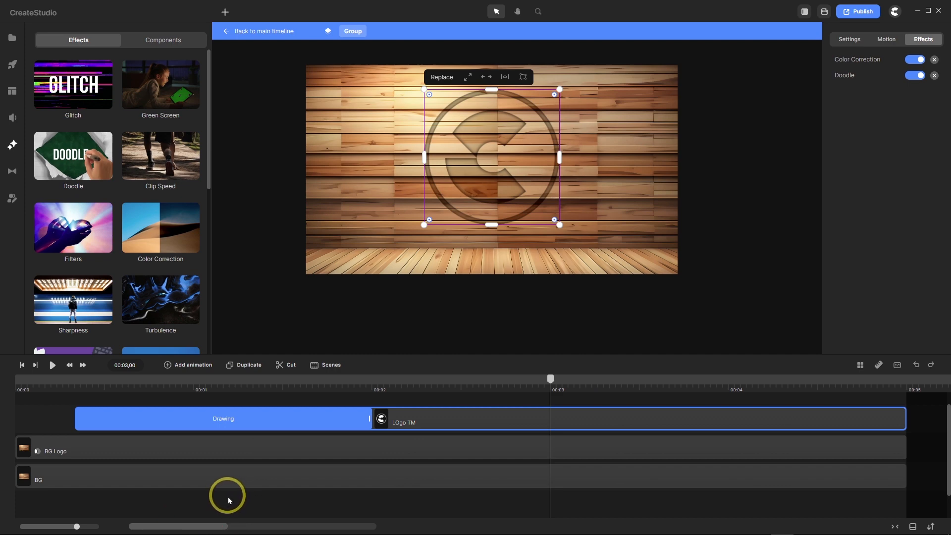
Turn on Inverted for the Track Matte of the BG Logo layer.
click(38, 452)
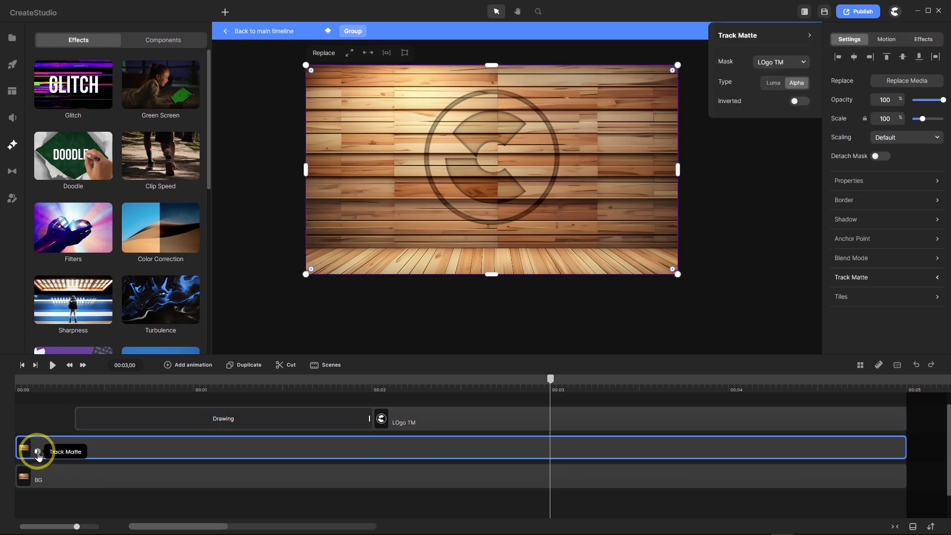
click(800, 102)
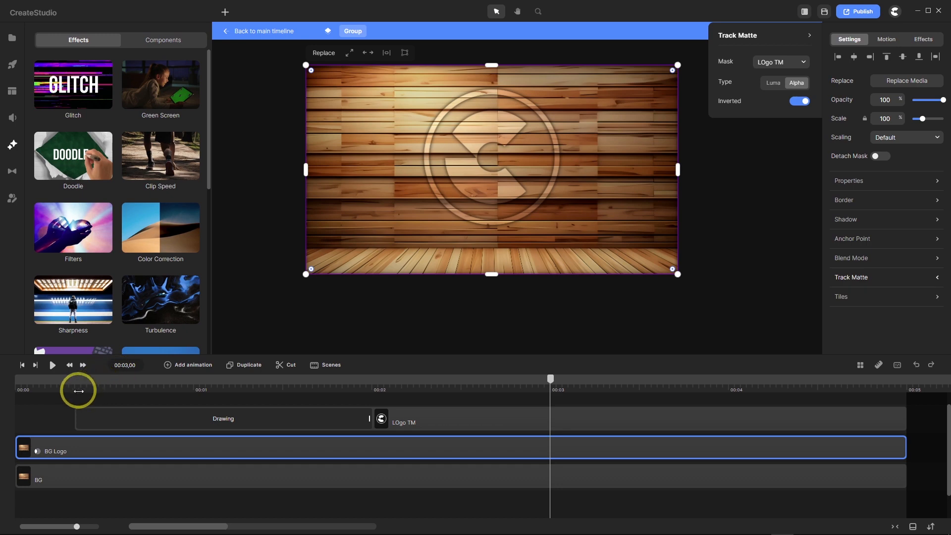
Preview the inverted logo reveal from the start of the timeline.
click(22, 367)
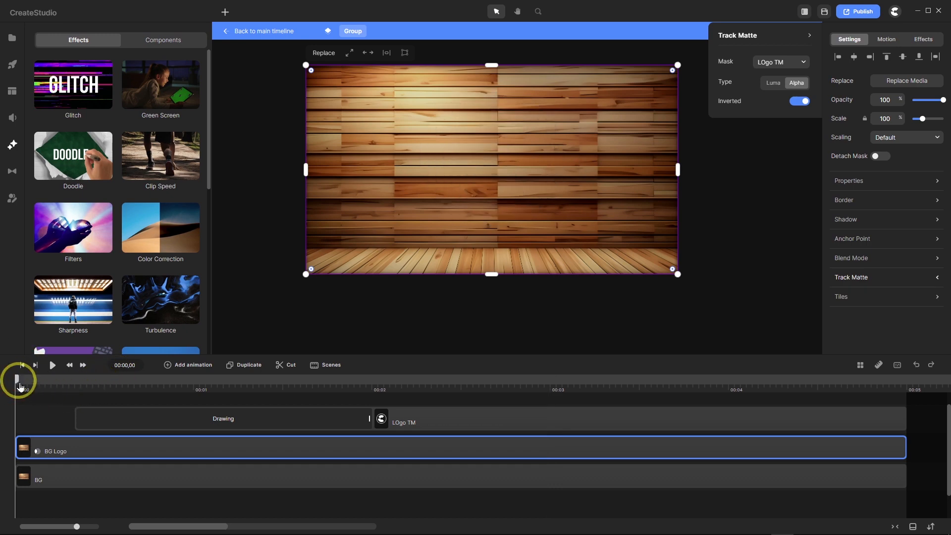
click(53, 367)
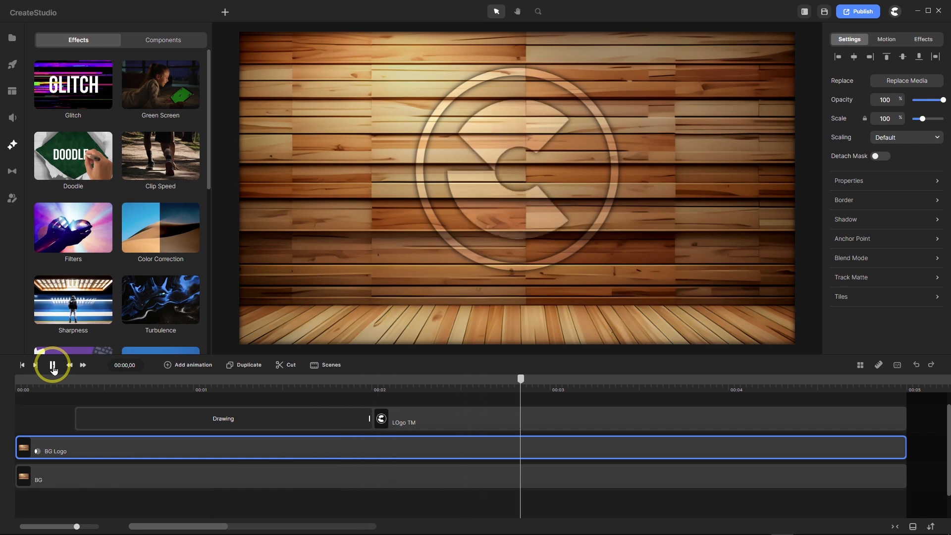
click(53, 366)
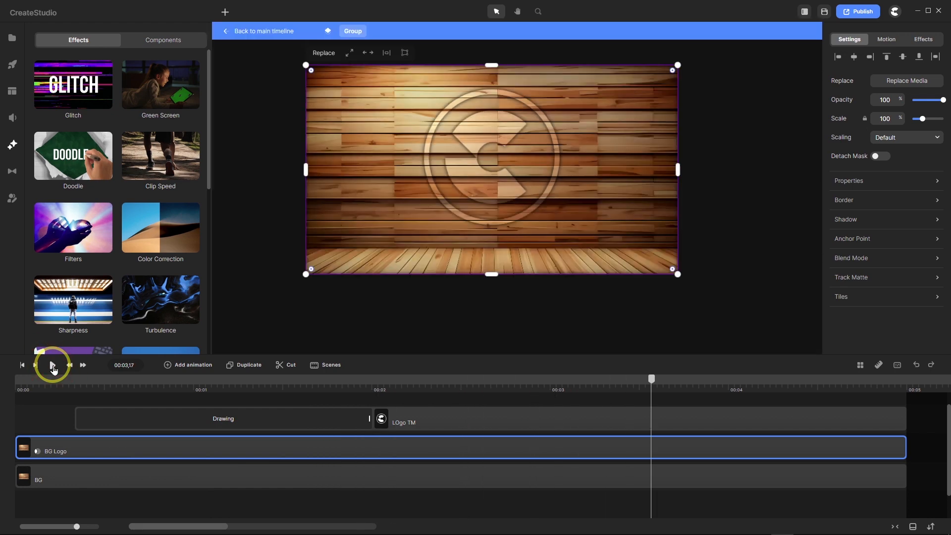
Turn off Inverted for the Track Matte of the BG Logo layer.
click(37, 453)
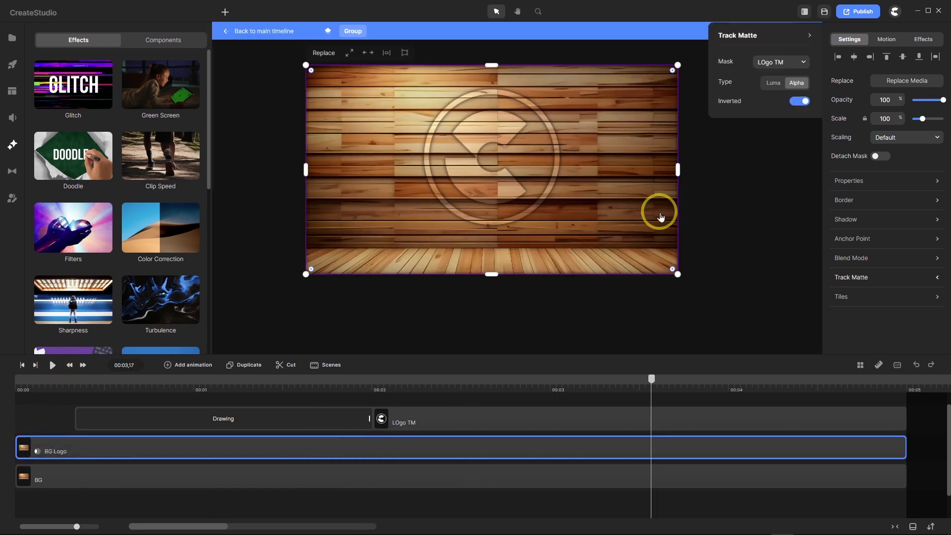
click(798, 101)
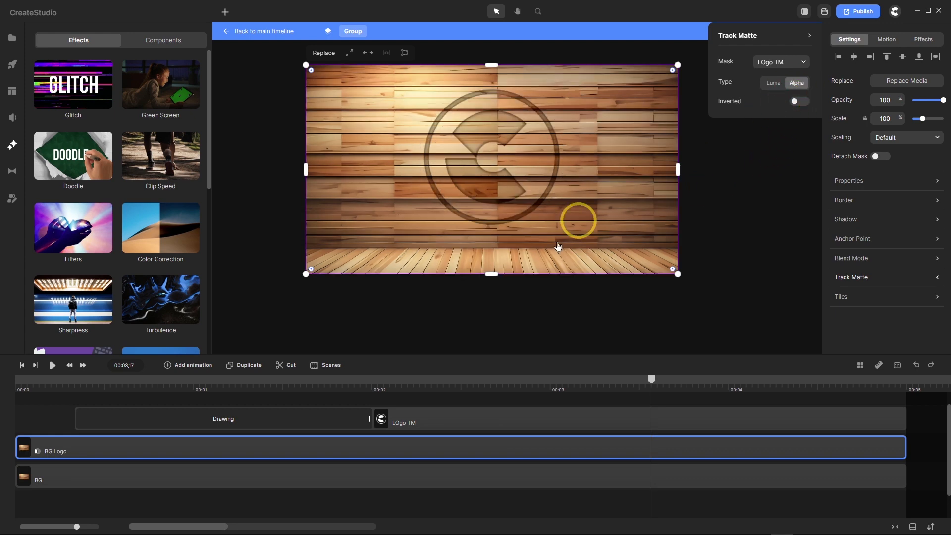
Duplicate the LOgo TM layer together with its Drawing animation.
click(419, 417)
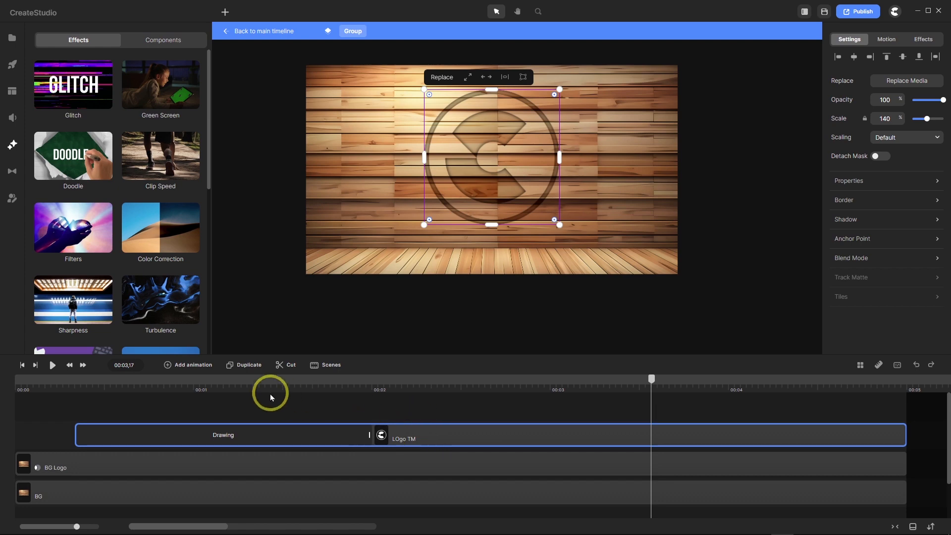
click(246, 367)
Give the top LOgo TM copy a semi-transparent white (ffffff) shadow with a blur of 1 px.
click(428, 431)
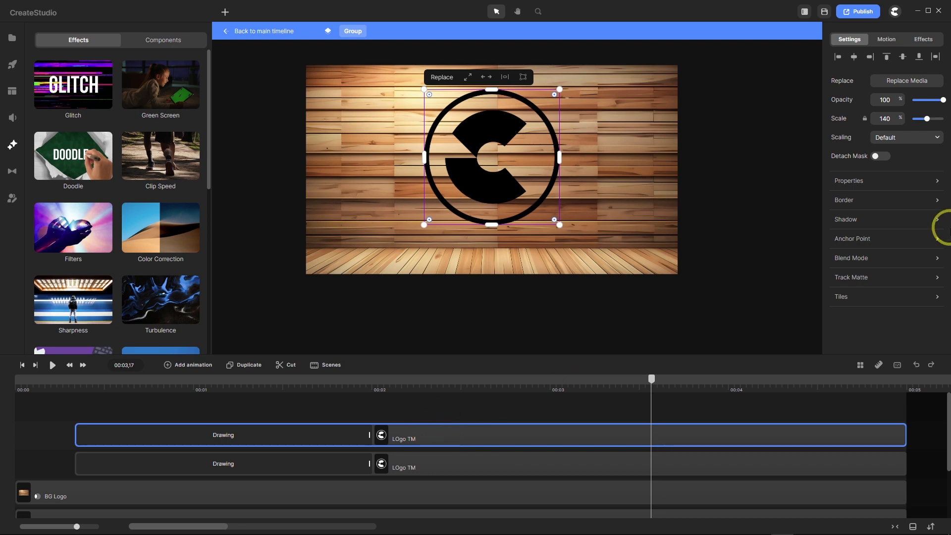
click(937, 223)
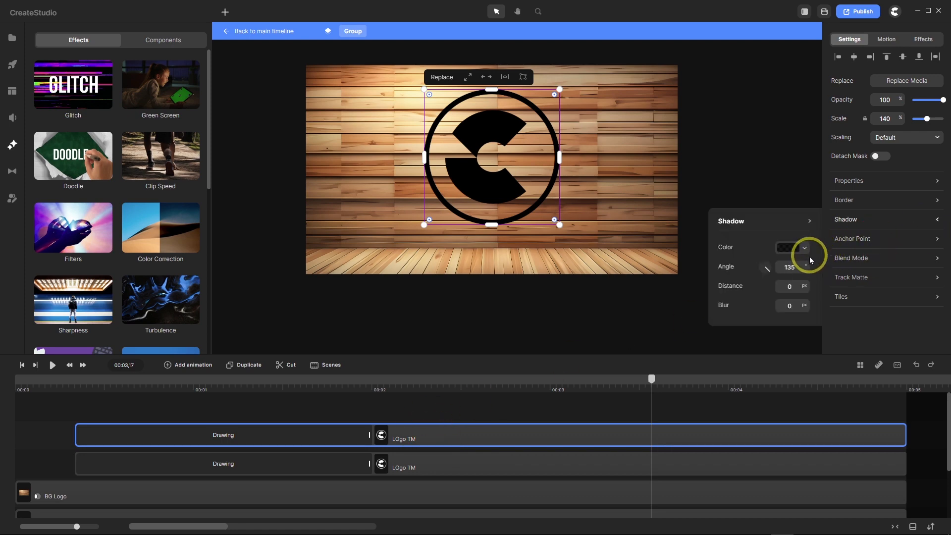
click(799, 250)
drag(732, 260, 678, 205)
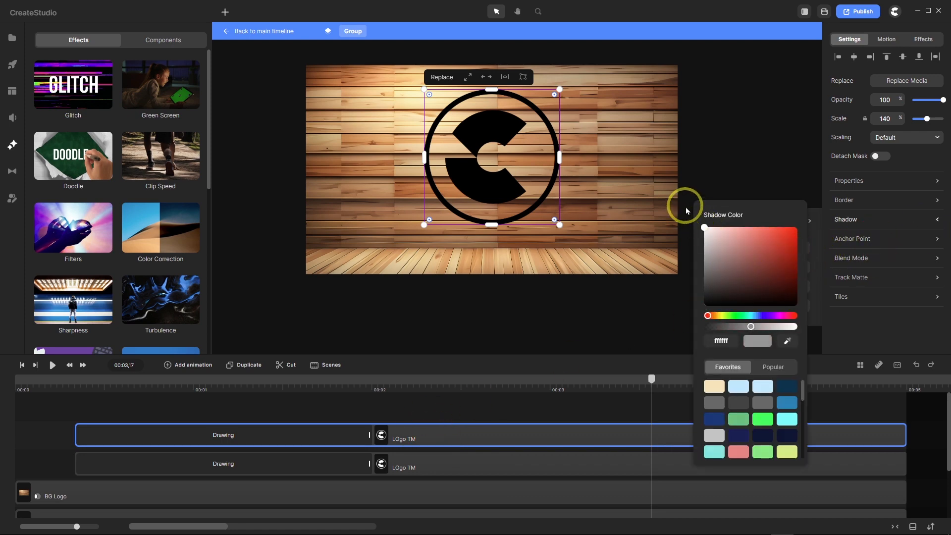
drag(753, 332, 760, 336)
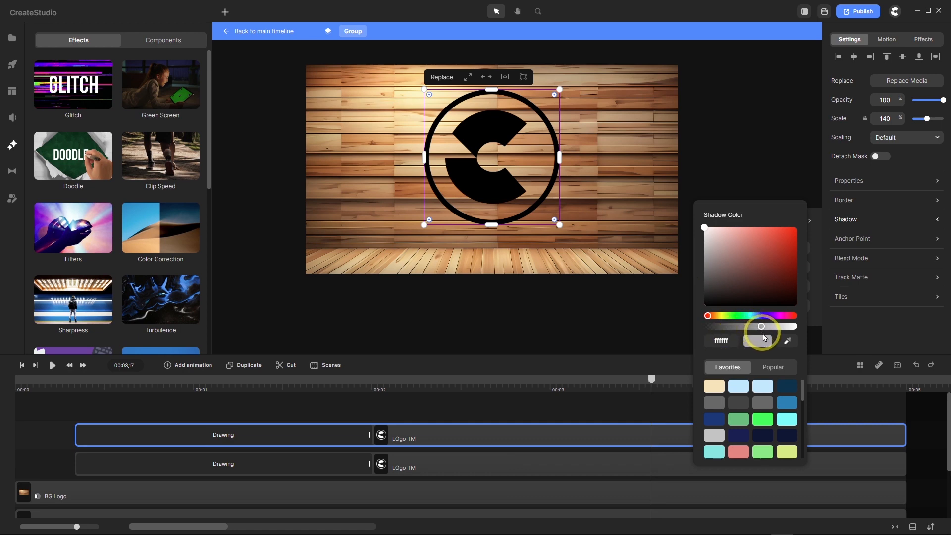
click(854, 325)
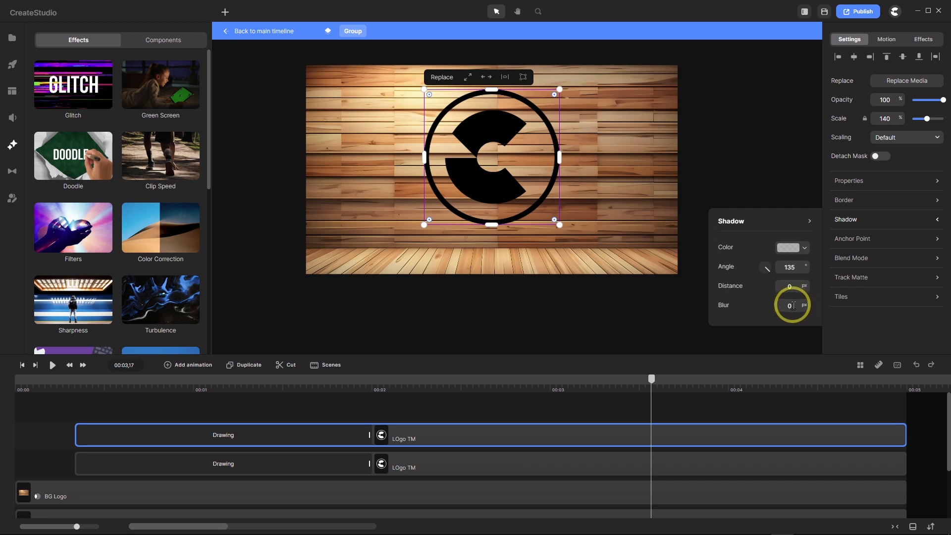
drag(793, 305, 750, 304)
text(1)
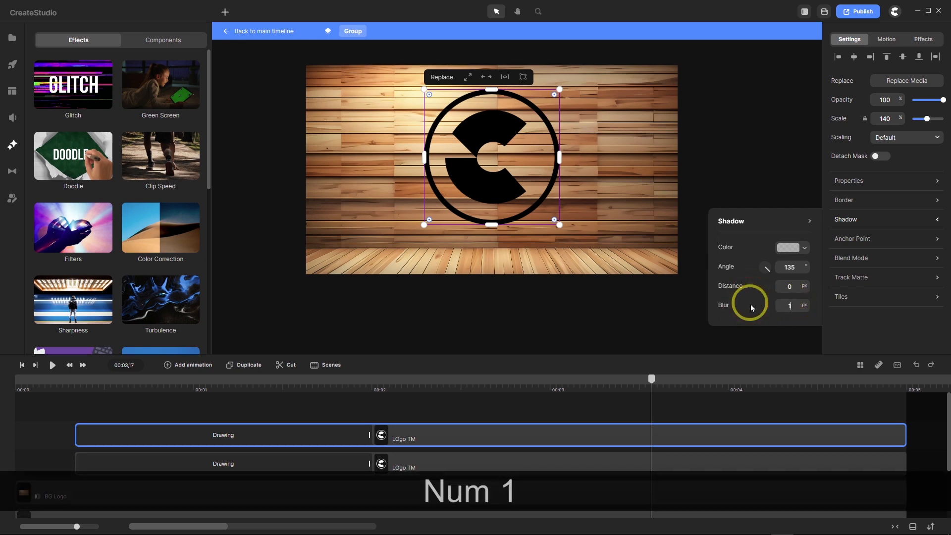
key(Return)
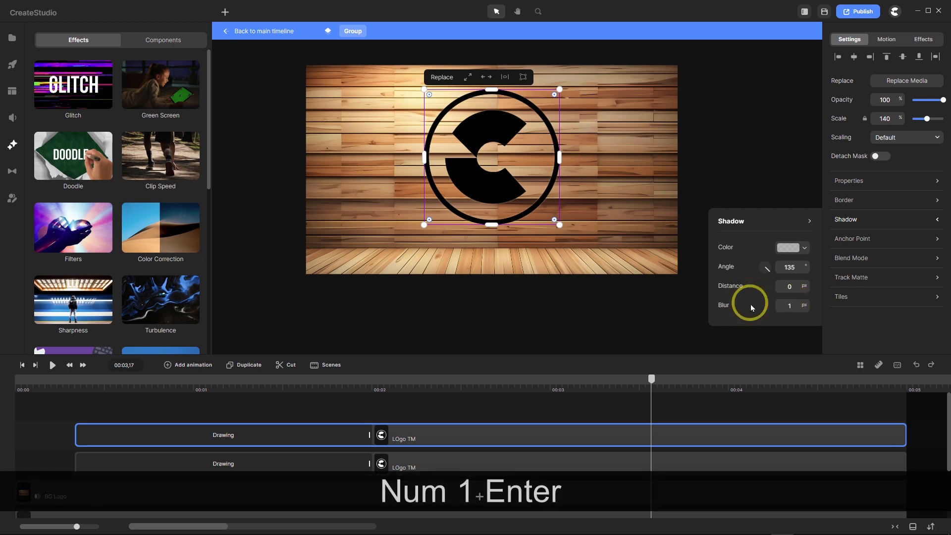
Set the blend mode of the top LOgo TM copy to Screen and inspect the logo's highlighted edge up close.
click(938, 258)
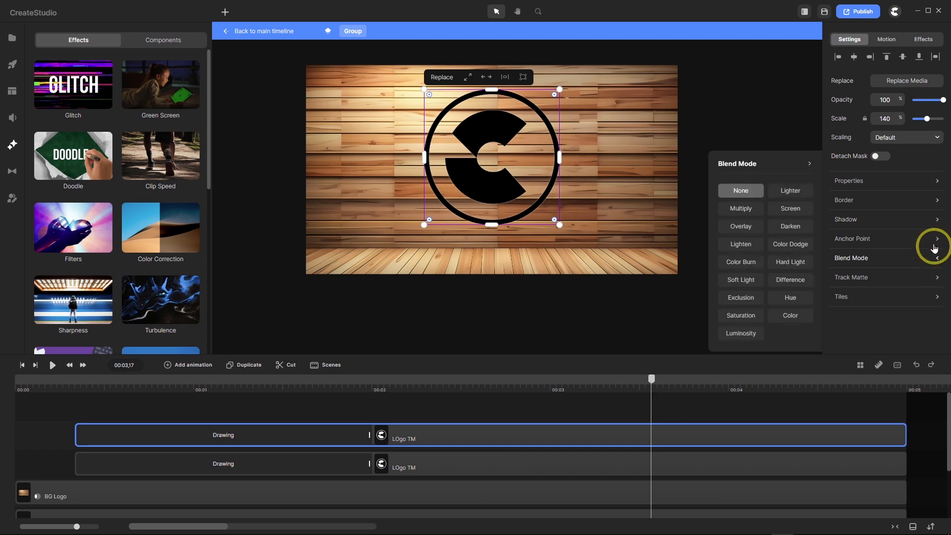
click(799, 209)
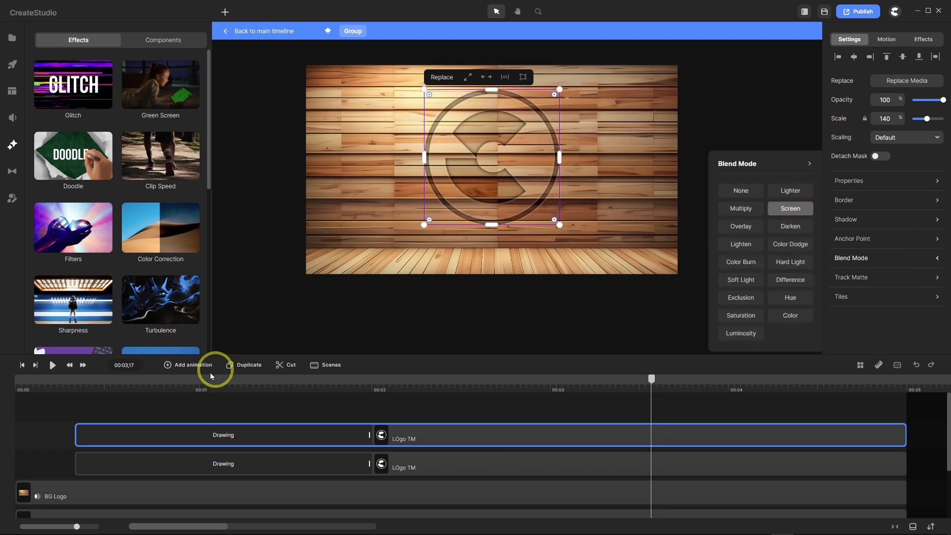
scroll(462, 197, up, 5)
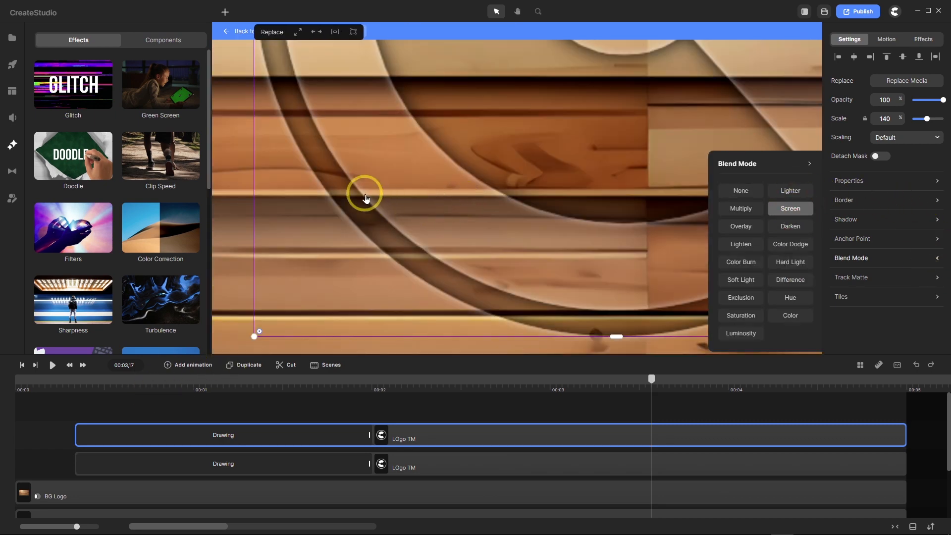
scroll(456, 223, down, 5)
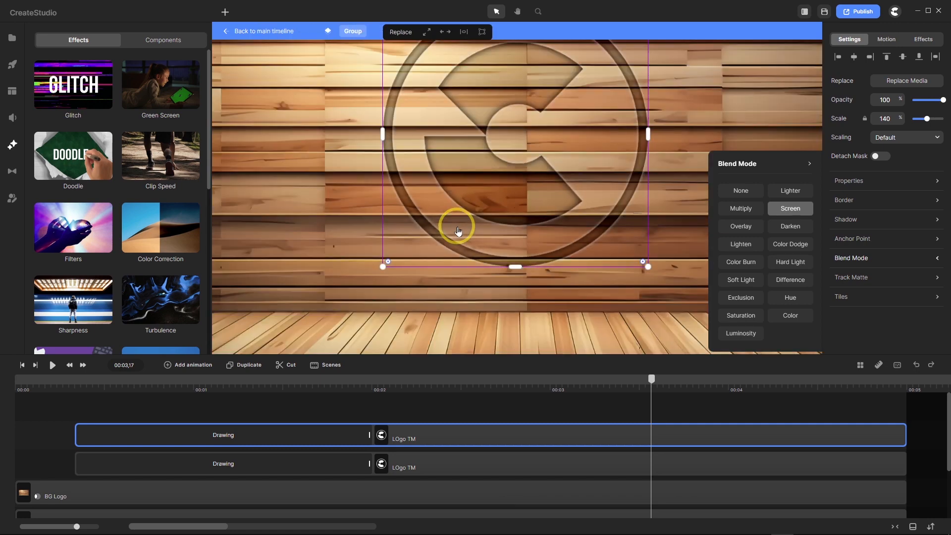
scroll(458, 231, down, 2)
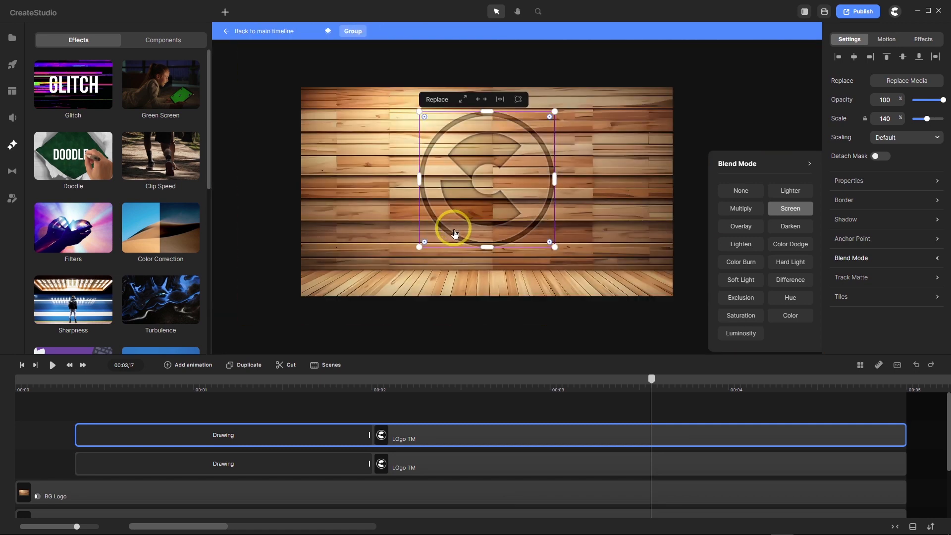
key(f)
Deselect the layer and play the highlighted logo reveal from the start twice.
click(46, 408)
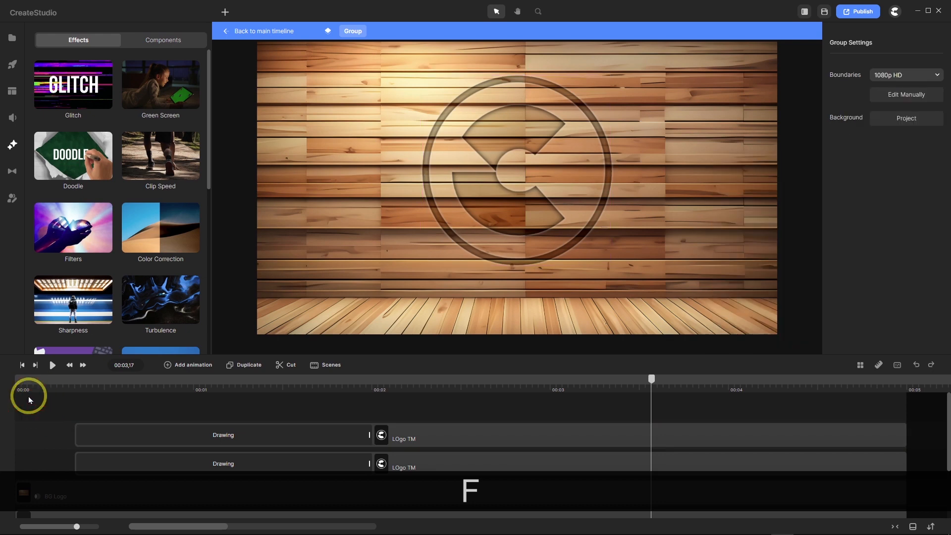
click(22, 366)
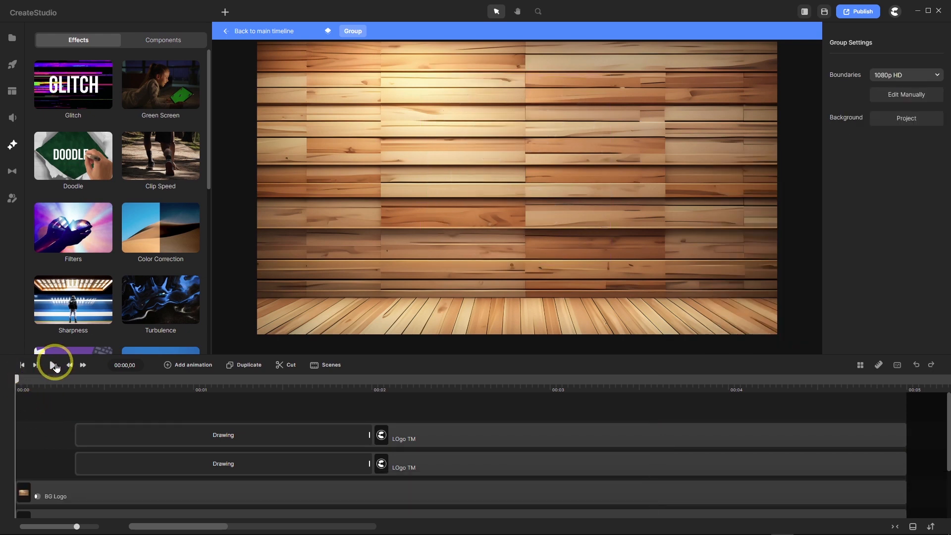
click(53, 365)
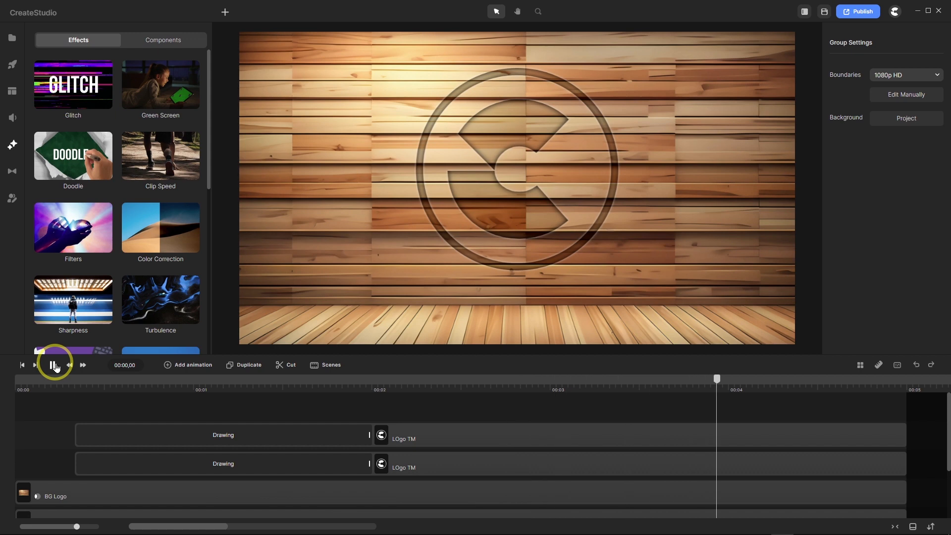
click(54, 365)
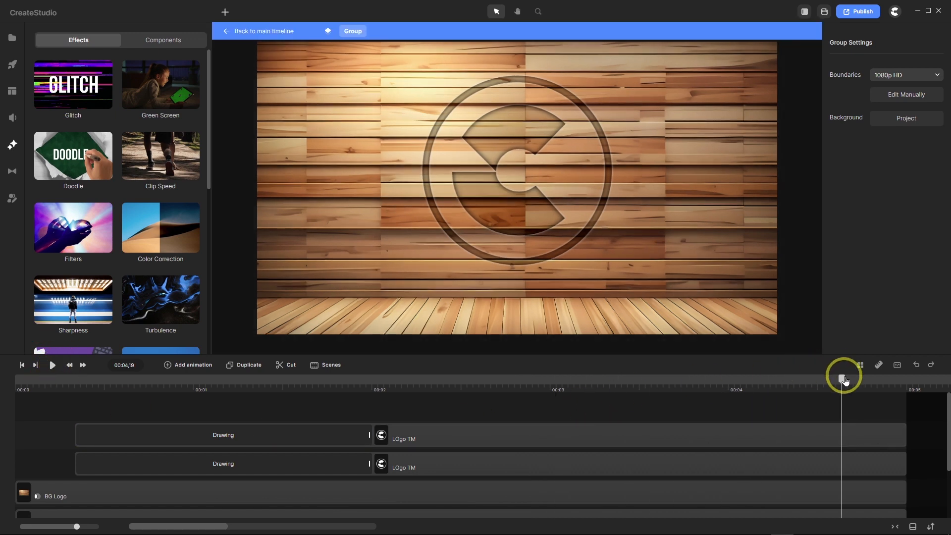
drag(845, 380, 17, 381)
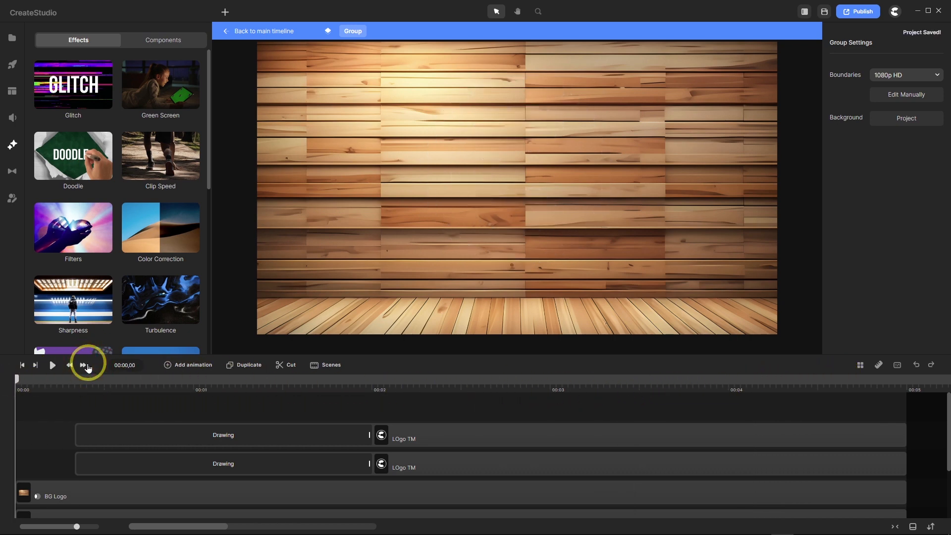
click(53, 366)
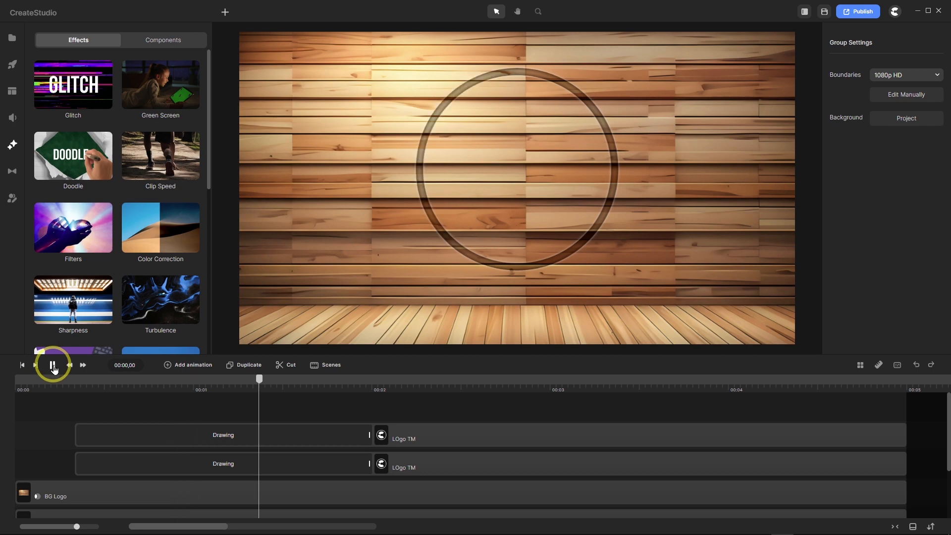
click(52, 367)
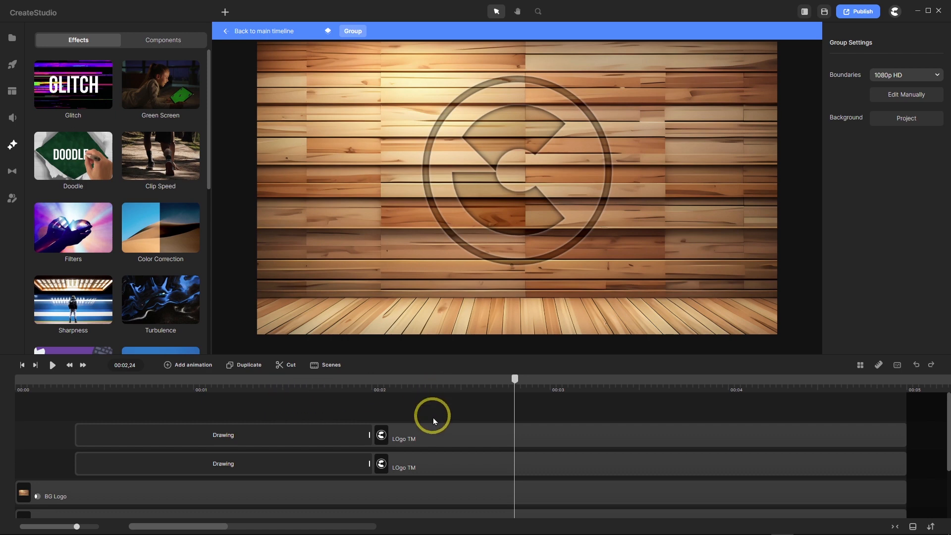
Hide the top LOgo TM copy and preview the reveal from the start of the timeline.
click(433, 434)
right_click(432, 434)
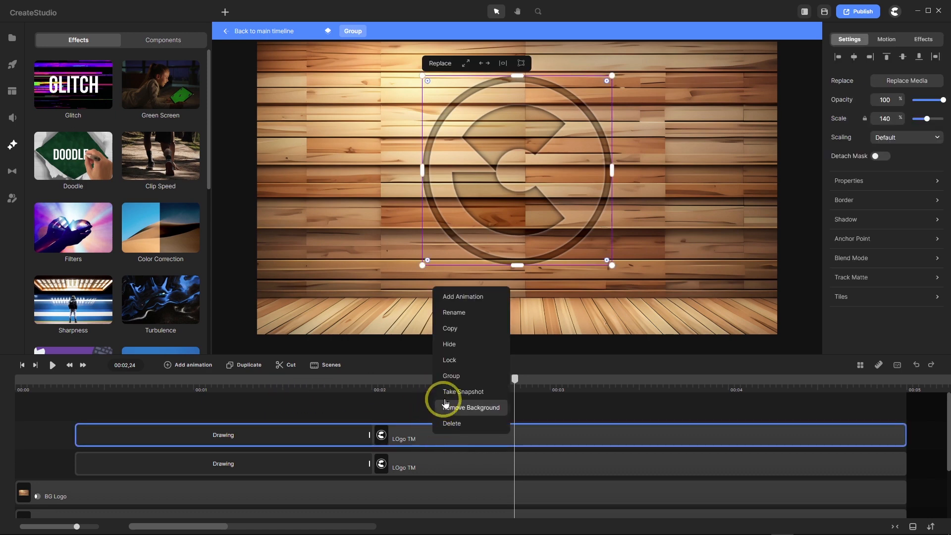
click(463, 346)
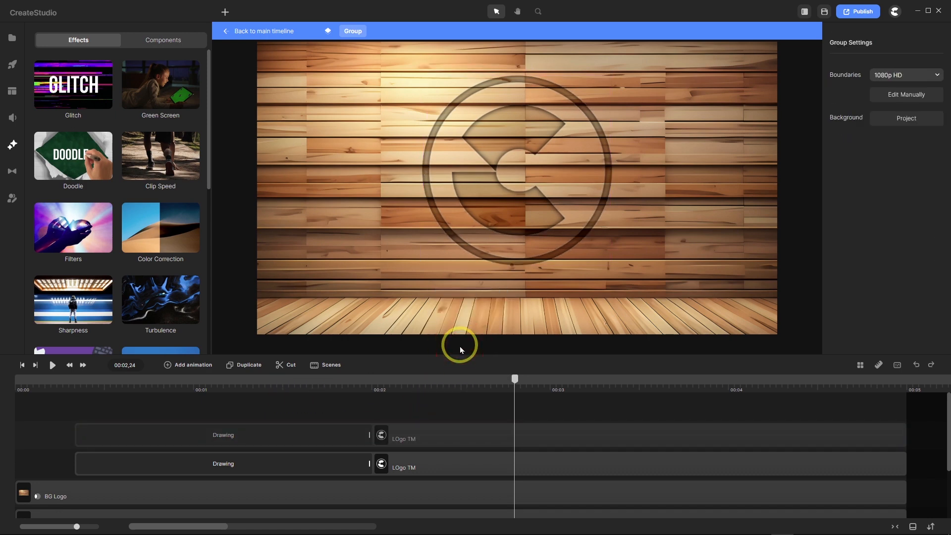
click(22, 369)
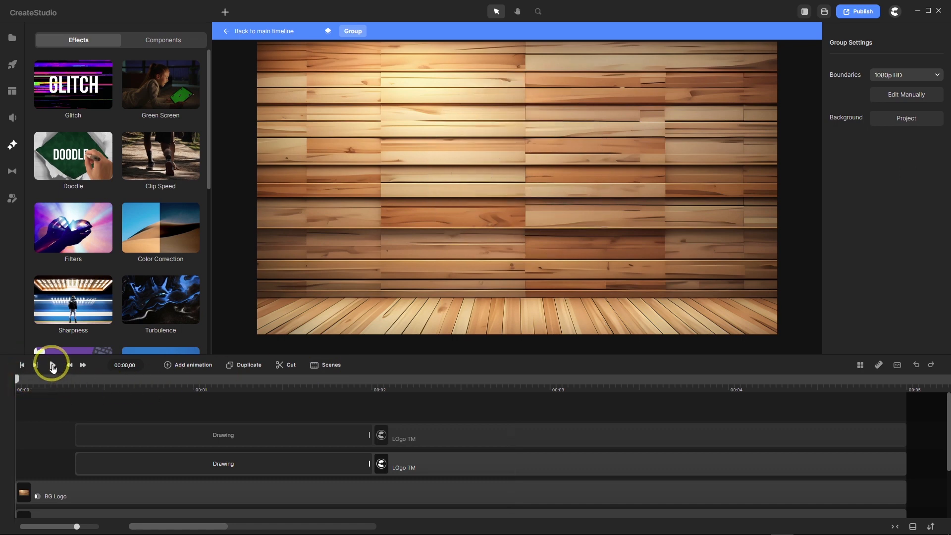
click(52, 365)
click(52, 365)
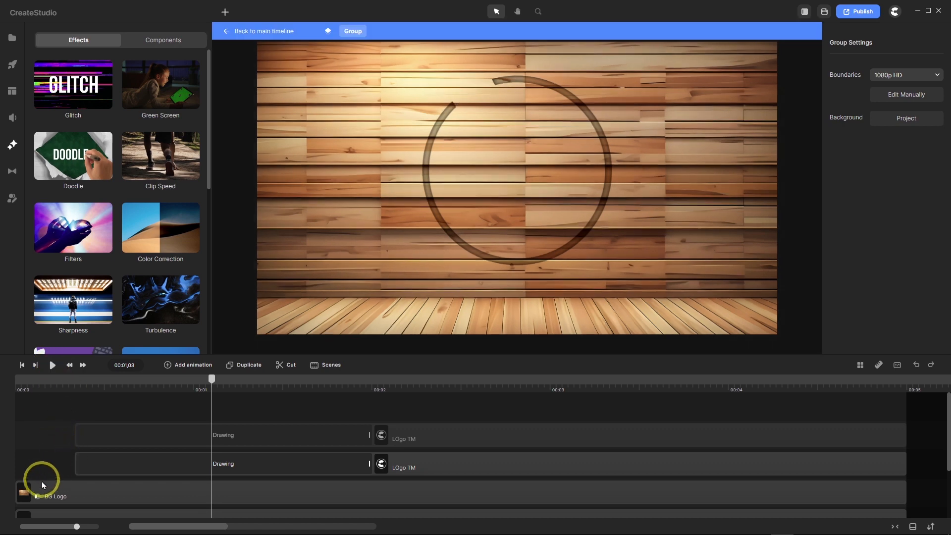
Turn Inverted back on for the BG Logo layer's Track Matte and replay the reveal from the start.
click(37, 495)
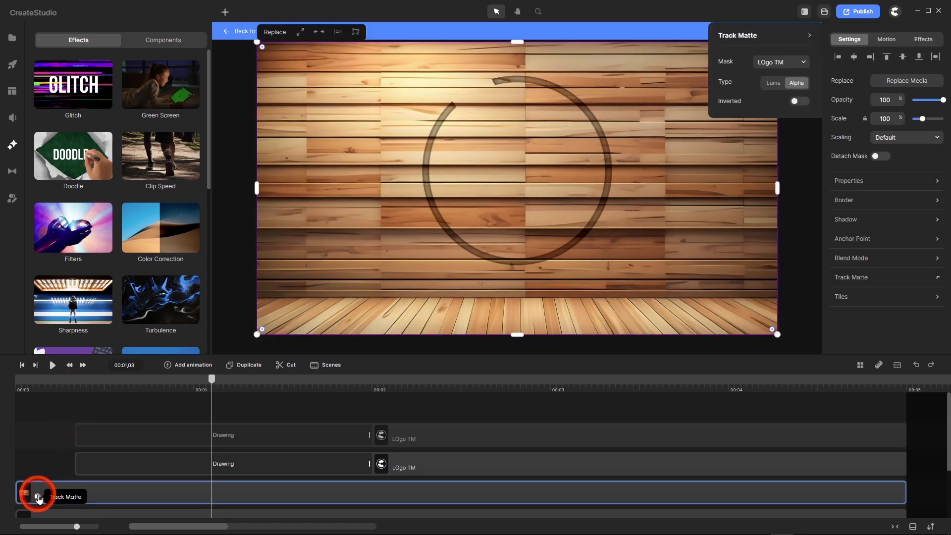
click(802, 102)
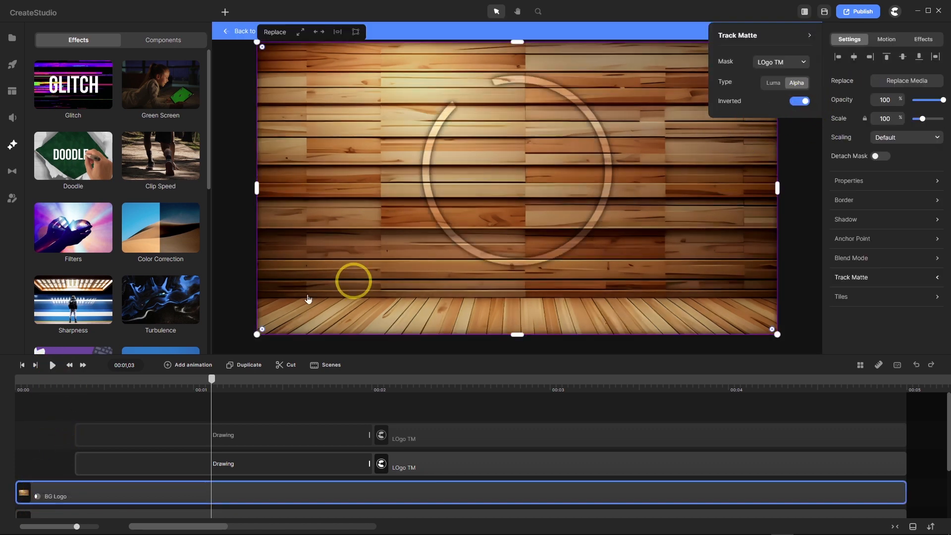
click(22, 364)
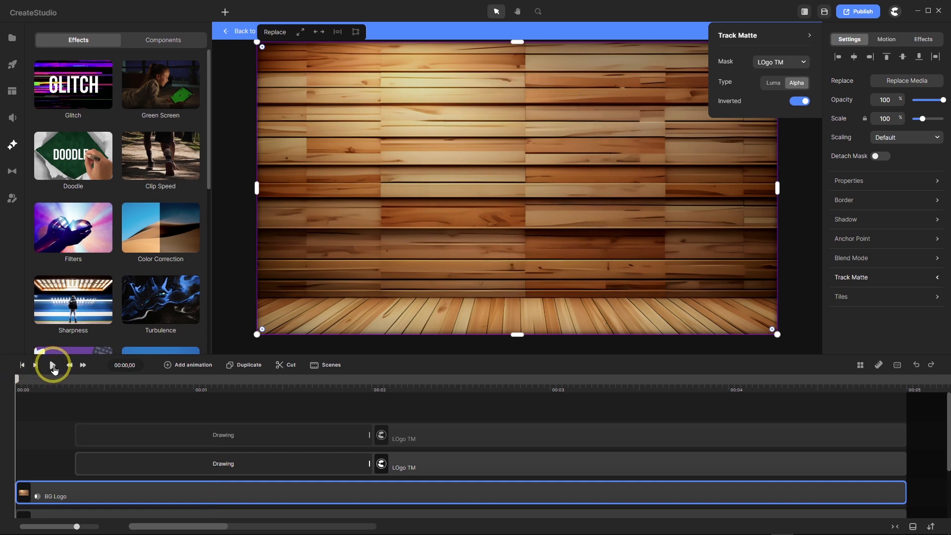
click(53, 367)
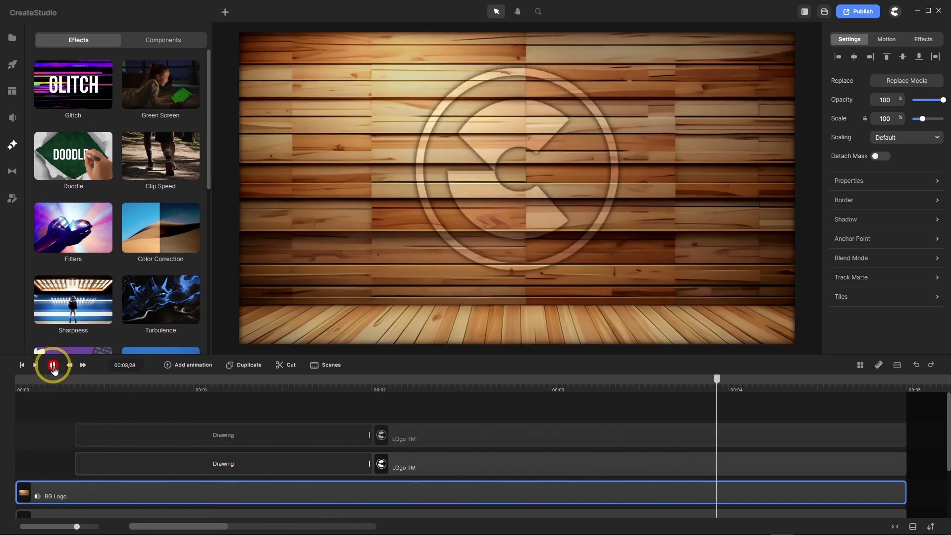
click(53, 367)
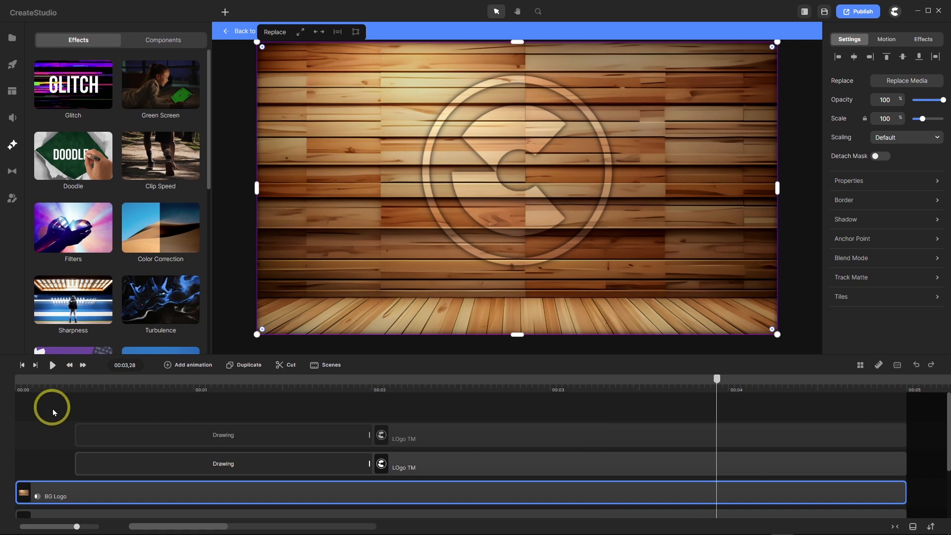